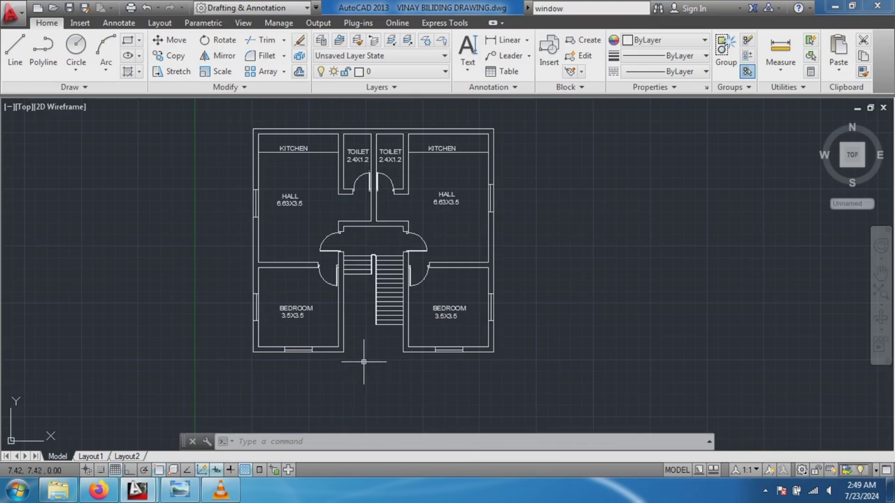
# Zoom to the stair-landing door and window-select it, then cancel the selection.
pyautogui.scroll(5, 392, 231)
pyautogui.scroll(3, 406, 248)
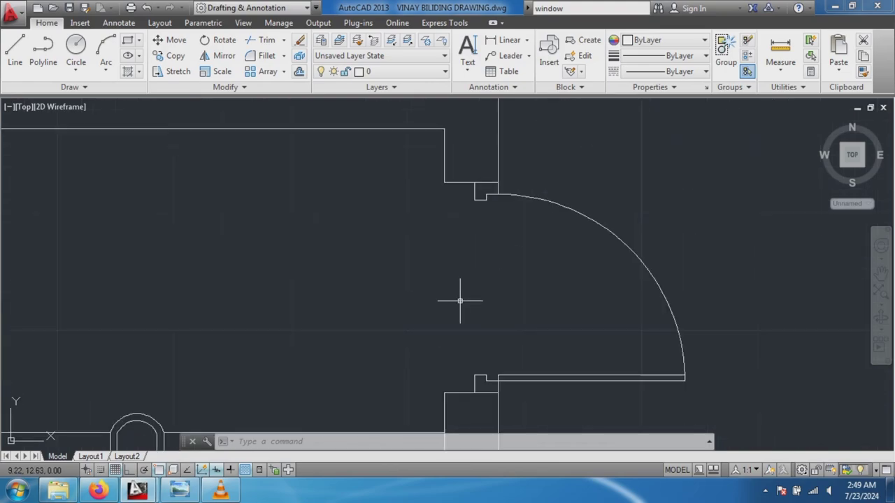
pyautogui.click(404, 163)
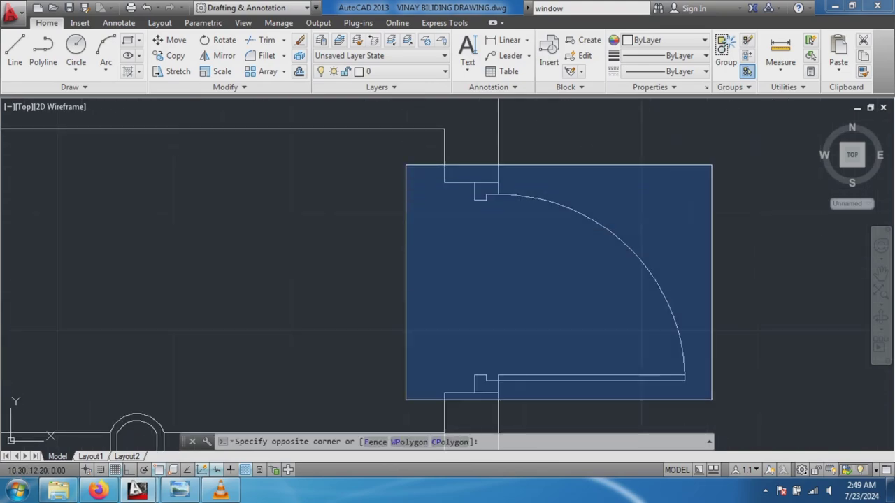
pyautogui.click(711, 400)
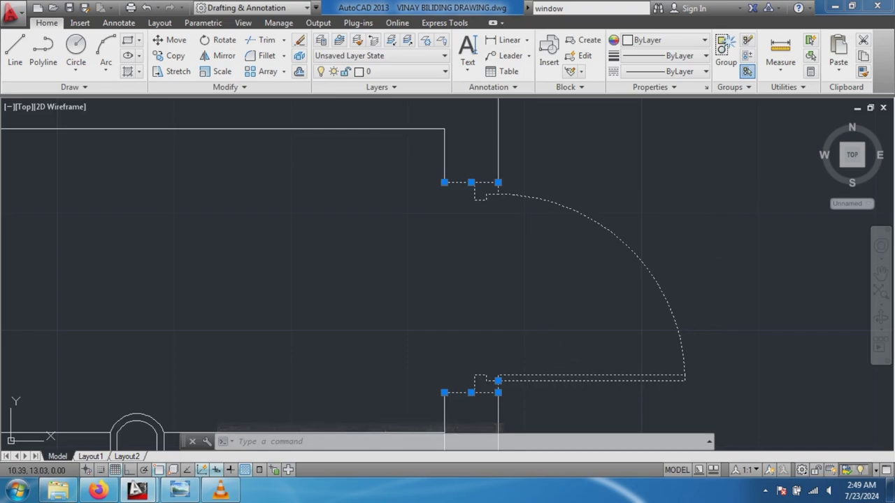
pyautogui.press('Escape')
pyautogui.click(713, 202)
pyautogui.press('Escape')
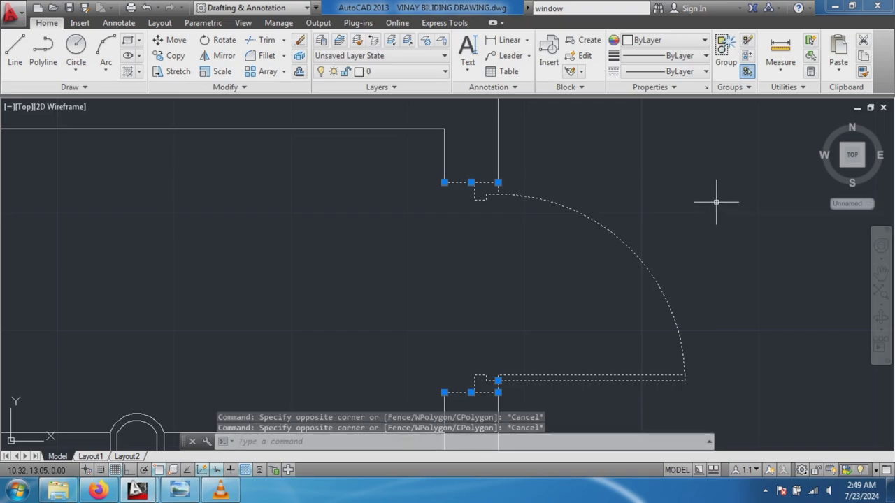
pyautogui.click(678, 202)
pyautogui.press('Escape')
# Zoom out and back in on the two toilets and the outer wall above them.
pyautogui.scroll(-5, 655, 234)
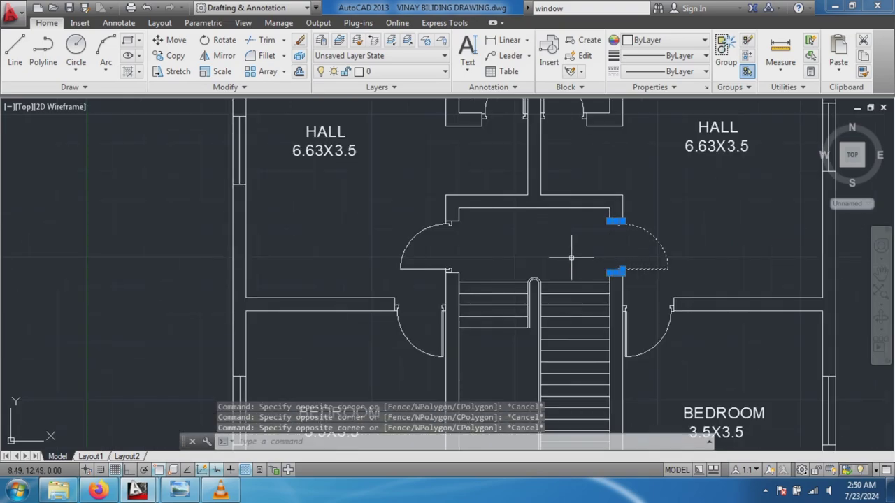
pyautogui.scroll(-4, 463, 200)
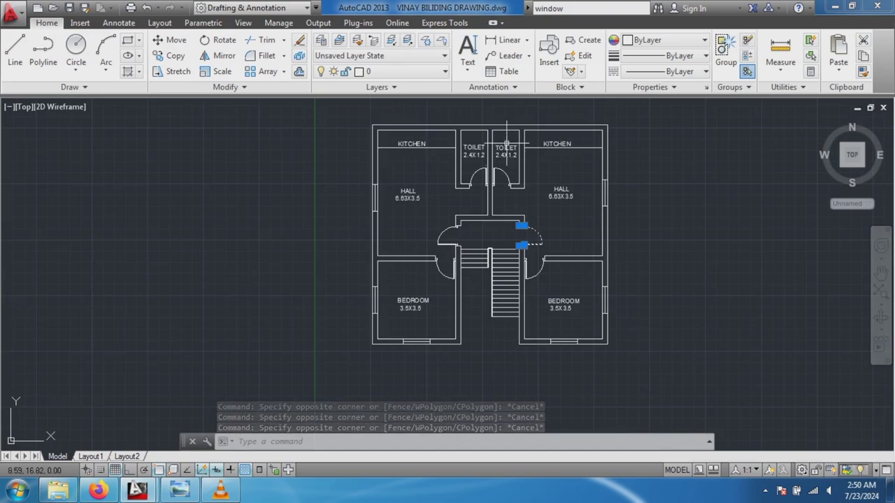
pyautogui.scroll(4, 511, 143)
pyautogui.scroll(-3, 484, 203)
pyautogui.scroll(2, 434, 141)
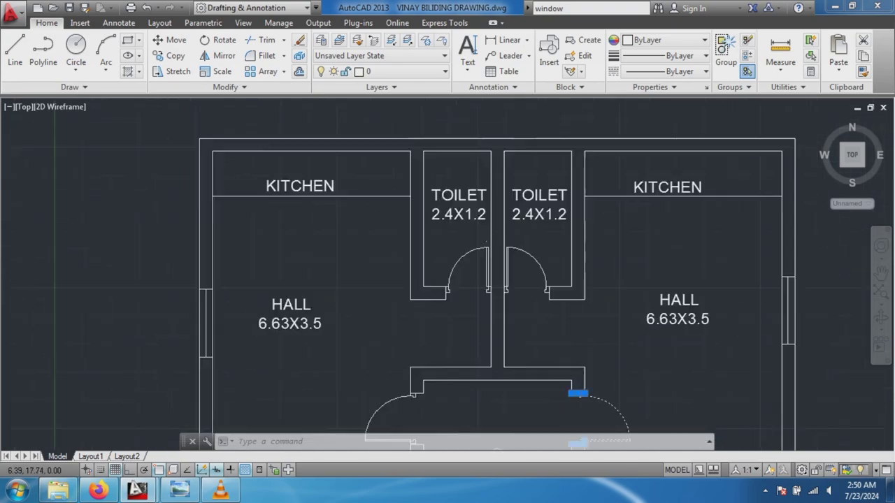
pyautogui.scroll(3, 419, 136)
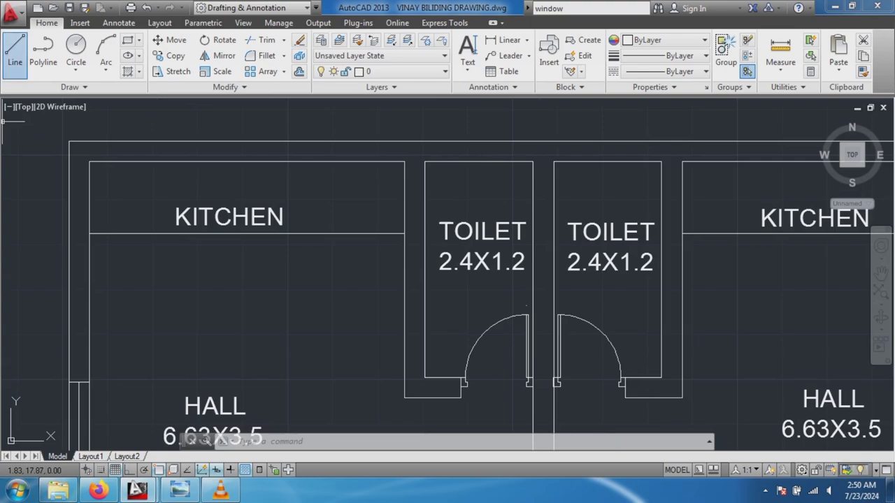
# Draw the first 0.23 vertical line at 90°, starting 0.30 from the left toilet corner.
pyautogui.click(14, 48)
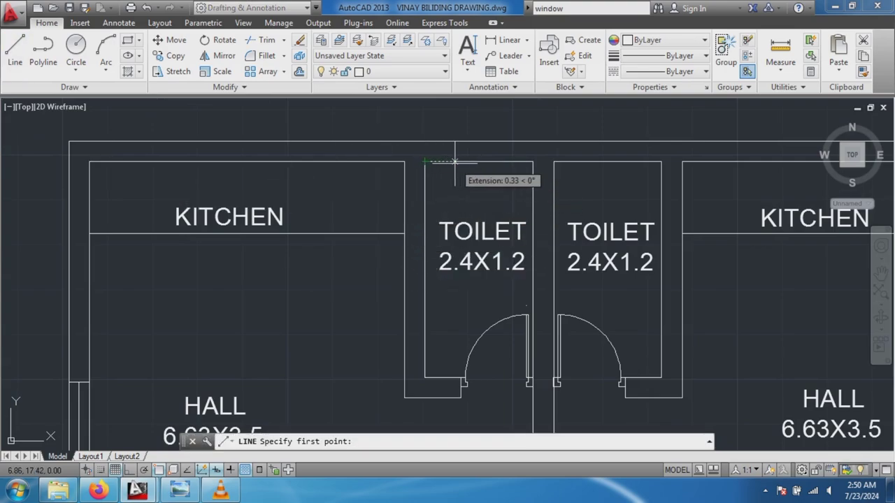
pyautogui.write('030')
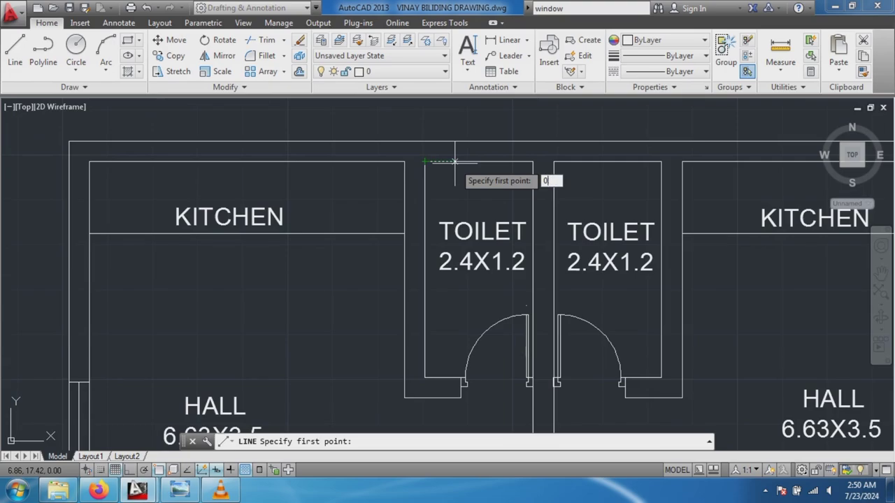
pyautogui.press('Return')
pyautogui.write('0.23')
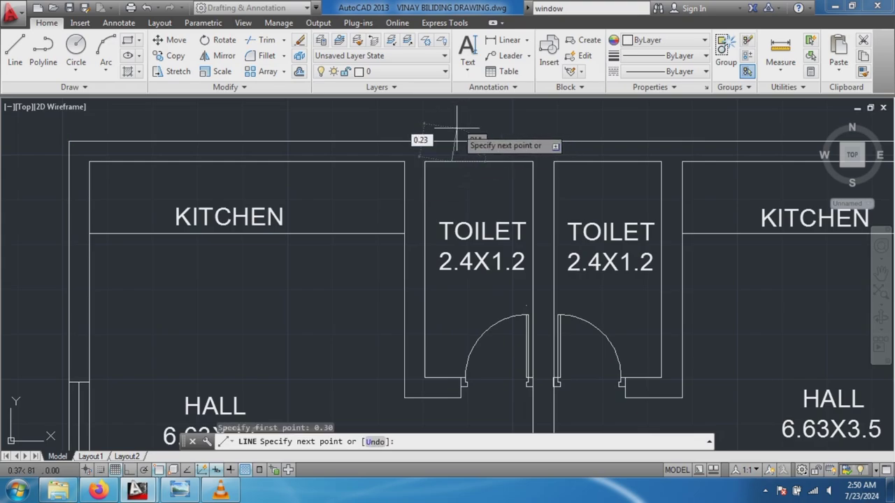
pyautogui.press('Tab')
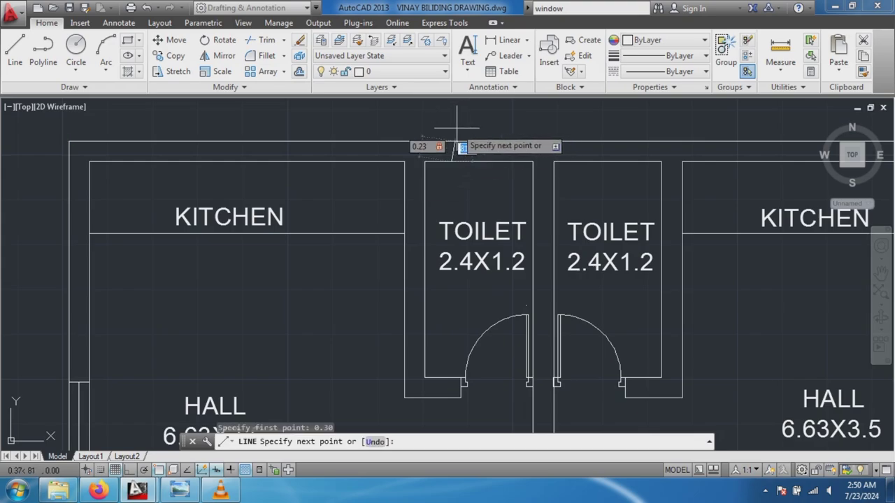
pyautogui.press('Return')
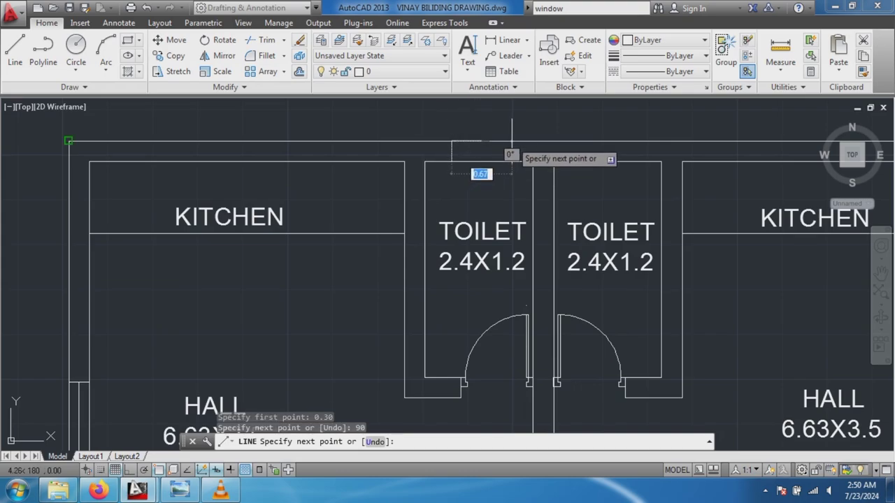
pyautogui.write('0.6')
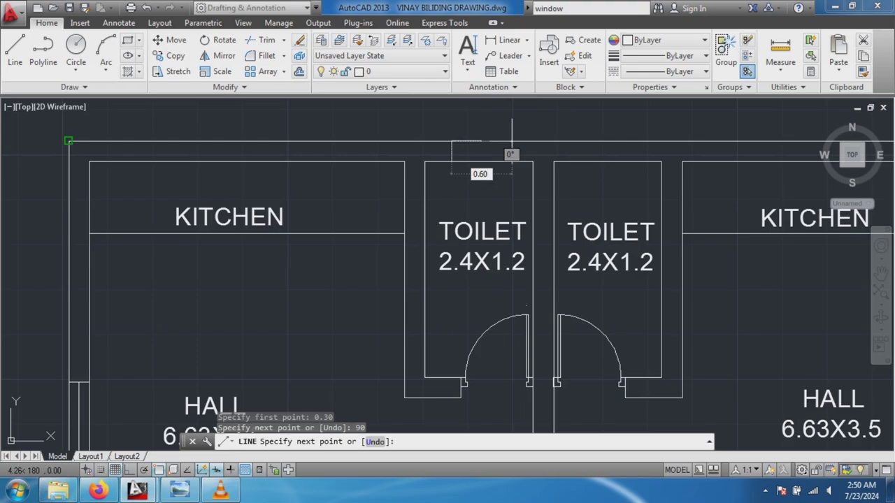
pyautogui.press('Escape')
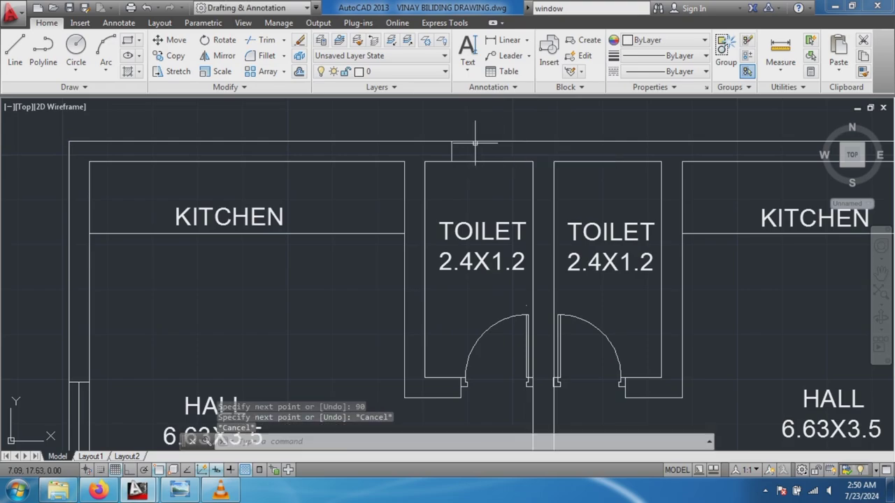
# Make two abandoned attempts at starting the second line from the toilet corner.
pyautogui.click(15, 49)
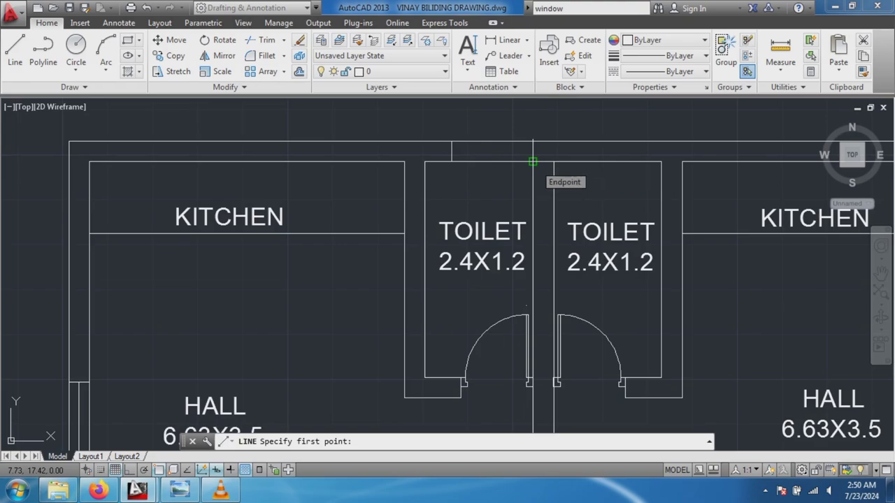
pyautogui.write('0')
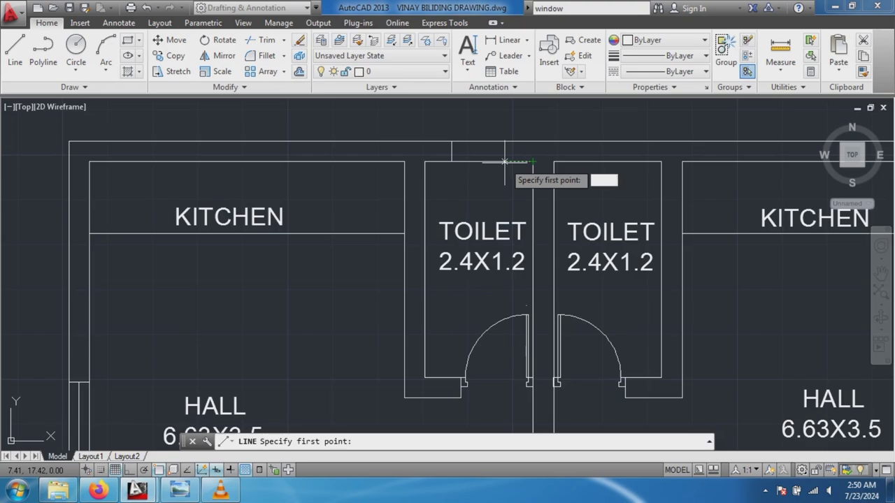
pyautogui.press('Escape')
pyautogui.click(14, 48)
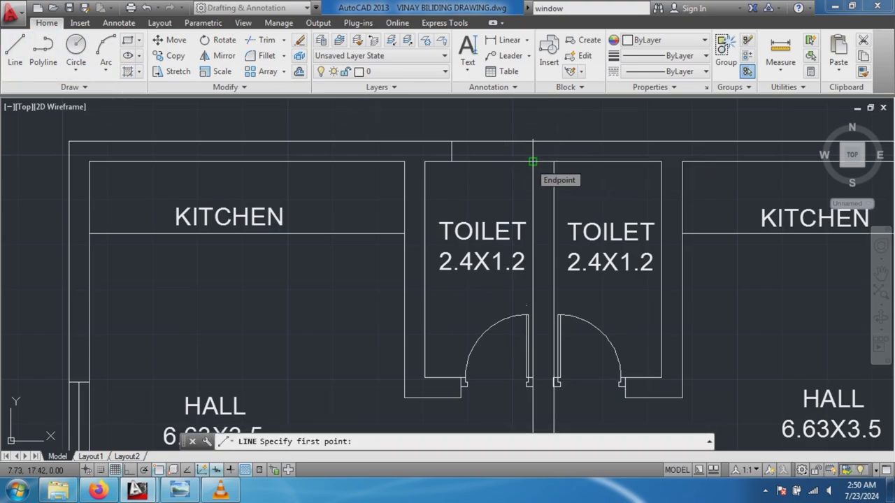
pyautogui.write('0')
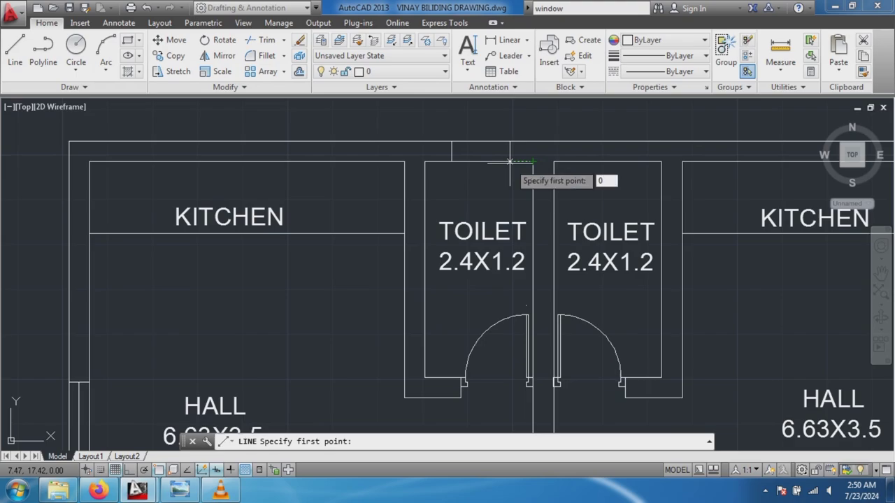
pyautogui.press('Escape')
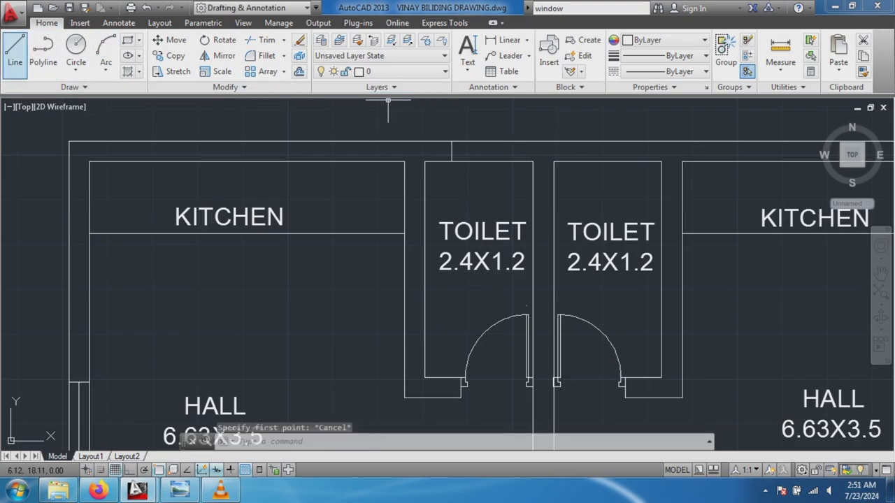
# Draw the second 0.23 vertical line at 90°, starting 0.30 left of the other corner.
pyautogui.press('Return')
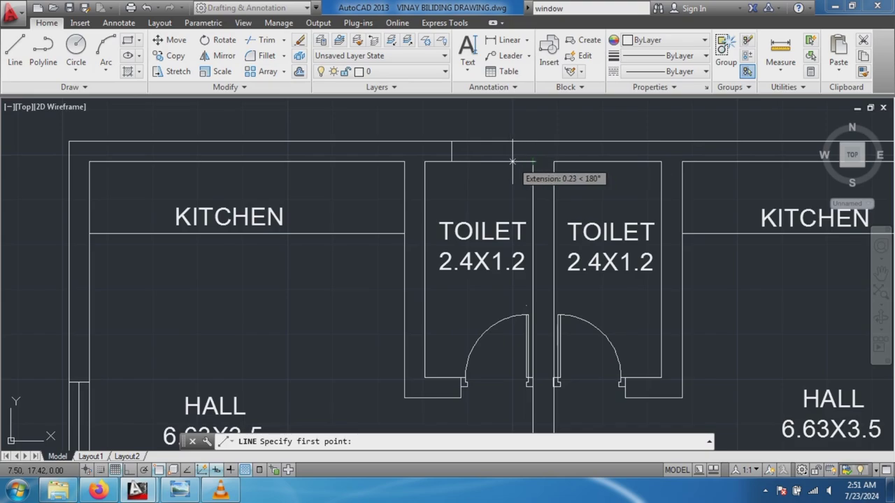
pyautogui.write('0.')
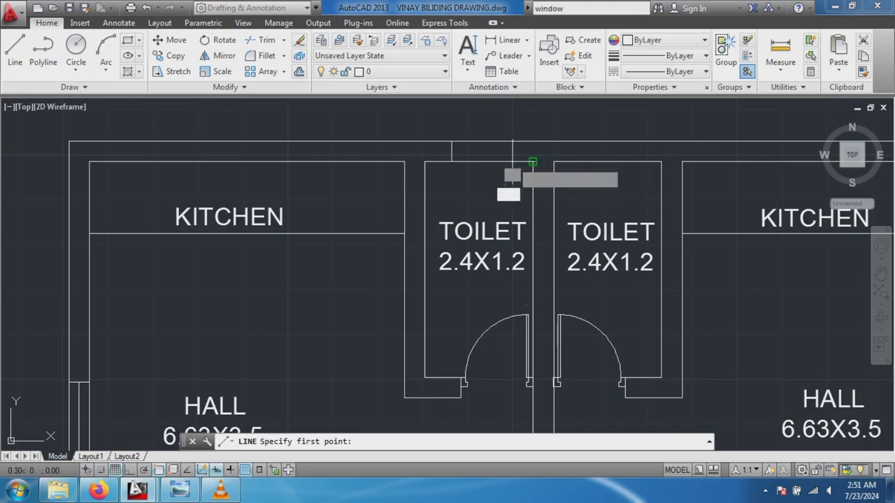
pyautogui.press('Return')
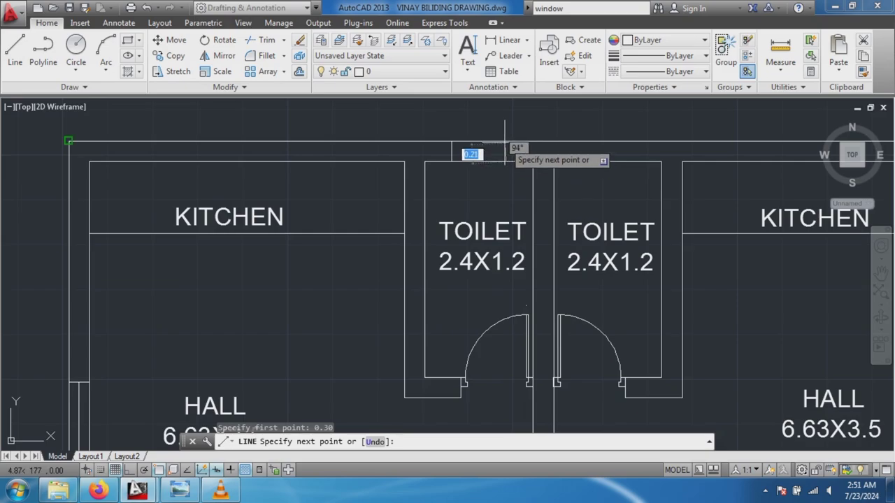
pyautogui.write('0.')
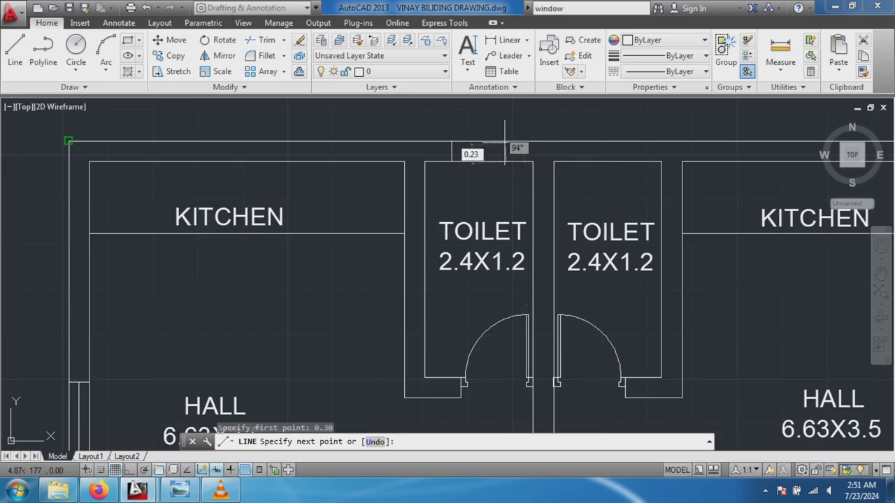
pyautogui.press('Tab')
pyautogui.write('0')
pyautogui.press('Return')
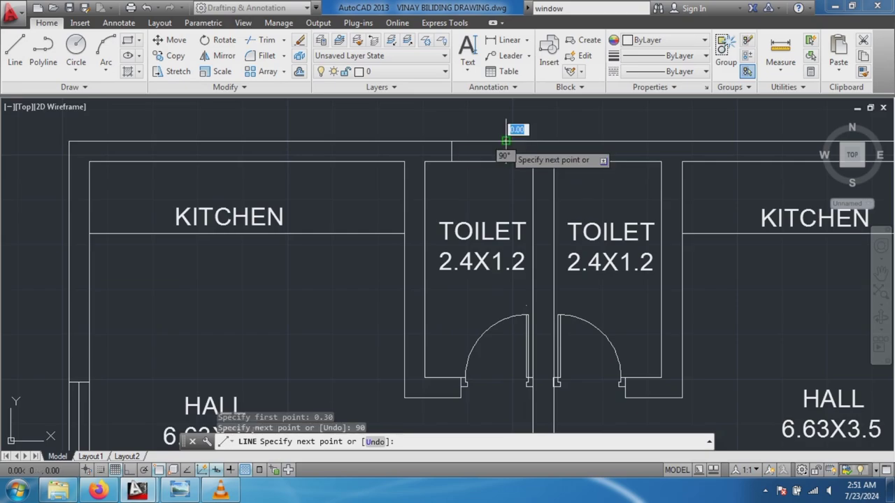
pyautogui.press('Escape')
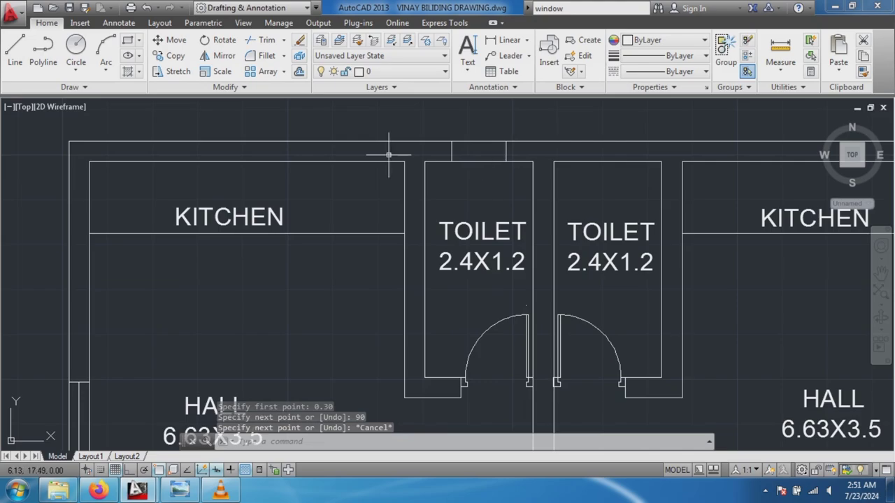
# Draw a horizontal line at angle 0 from the jamb, 0.112 along, across the window opening.
pyautogui.scroll(3, 581, 186)
pyautogui.scroll(-3, 552, 186)
pyautogui.scroll(4, 407, 114)
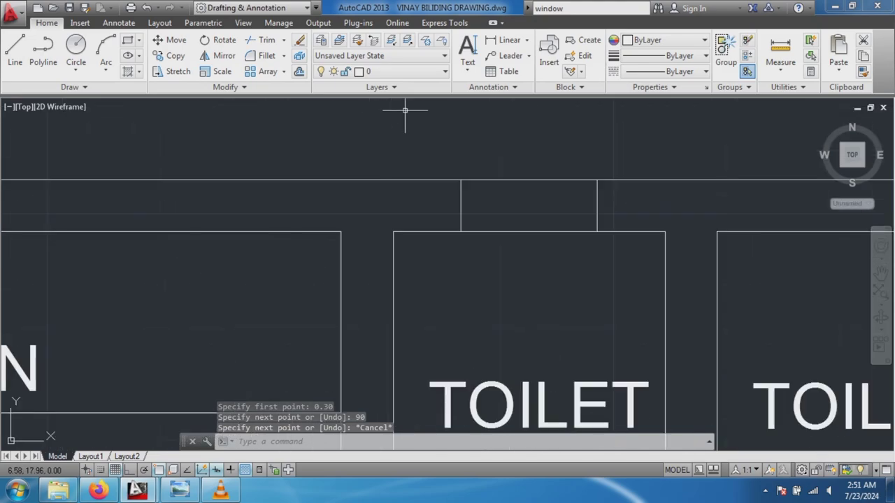
pyautogui.click(14, 50)
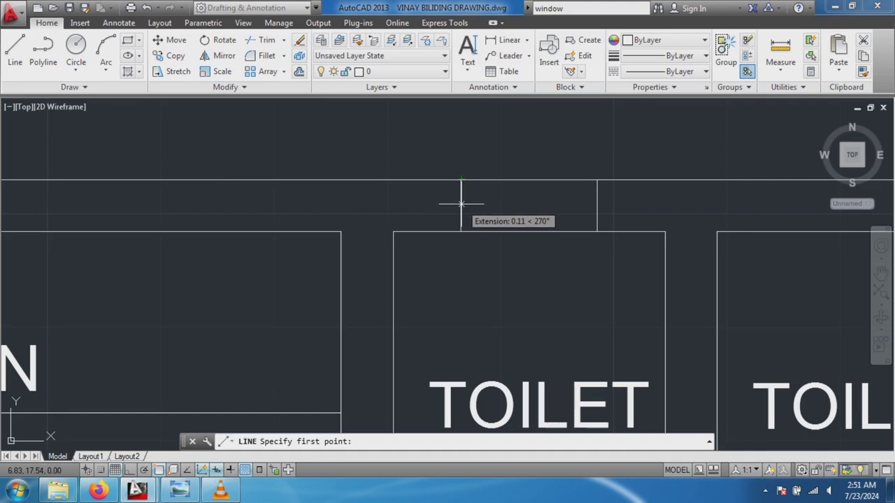
pyautogui.write('0.112')
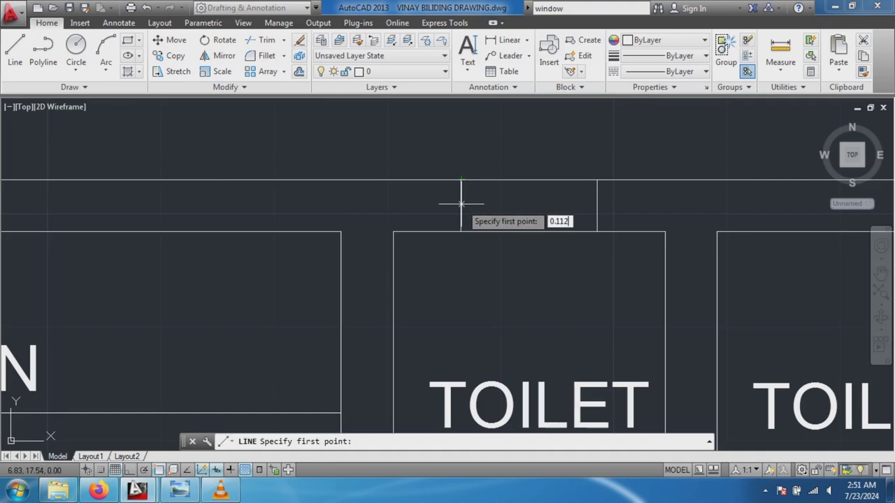
pyautogui.press('Return')
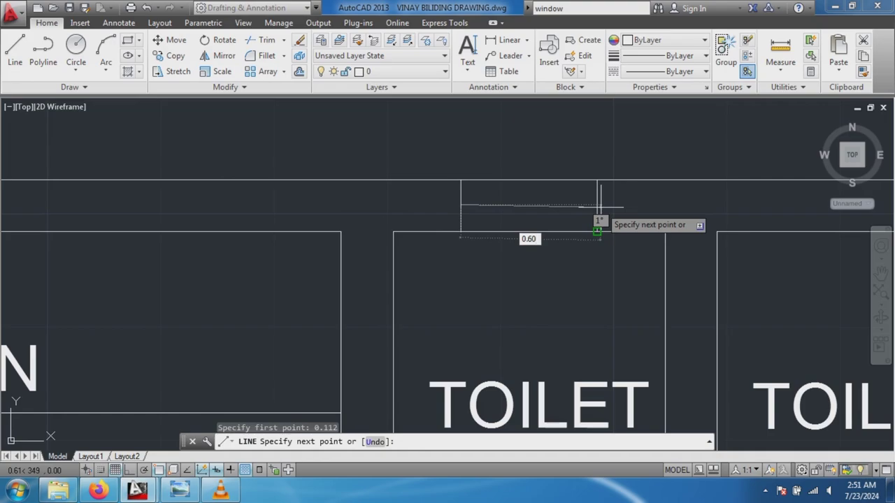
pyautogui.press('Tab')
pyautogui.press('Return')
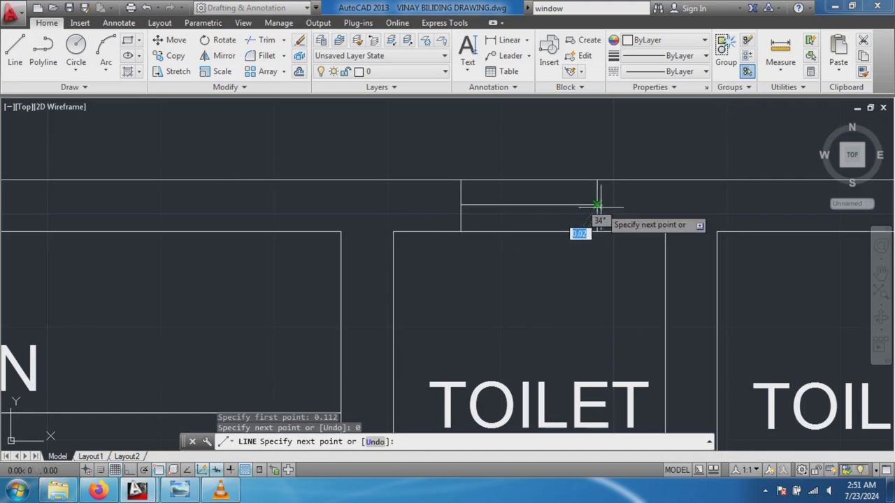
pyautogui.press('Escape')
# Zoom around the new line and undo an accidental grip stretch of the jamb line.
pyautogui.scroll(-3, 631, 217)
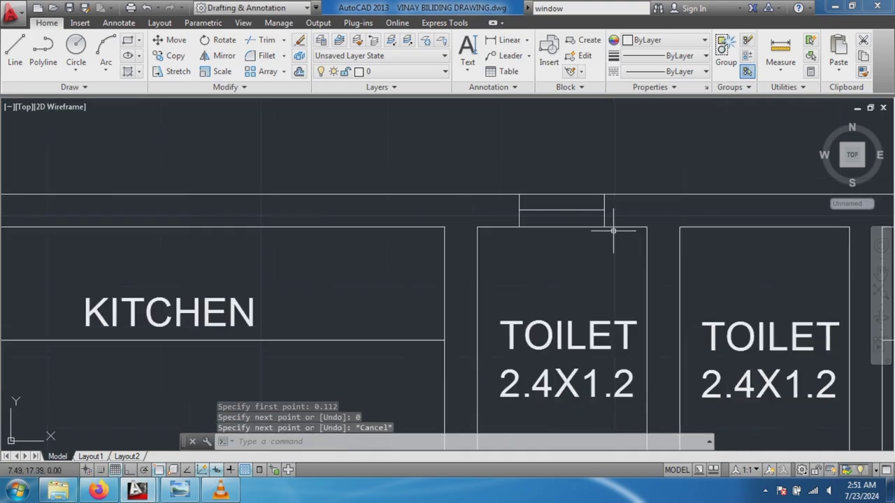
pyautogui.scroll(-1, 628, 226)
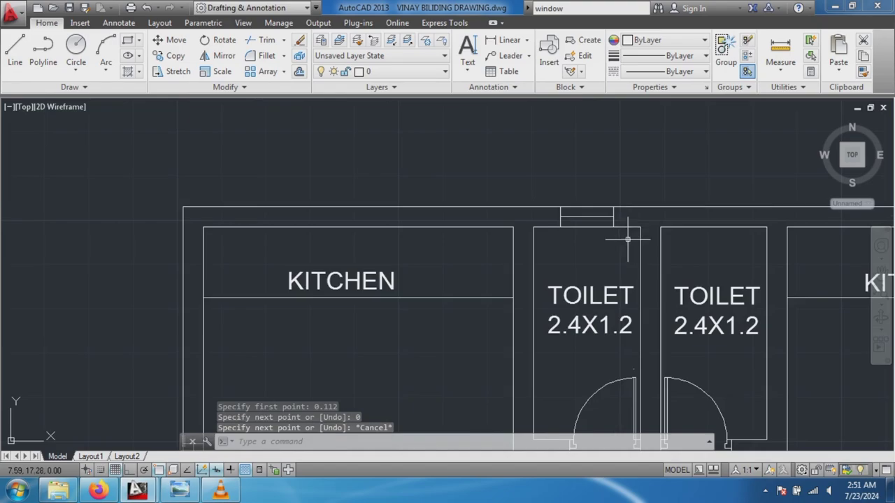
pyautogui.scroll(-2, 628, 239)
pyautogui.scroll(-2, 638, 350)
pyautogui.scroll(2, 659, 283)
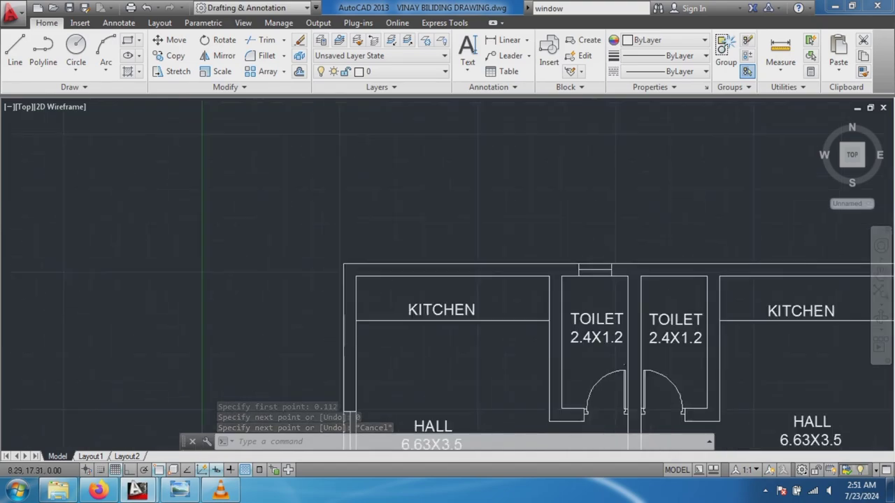
pyautogui.scroll(3, 659, 280)
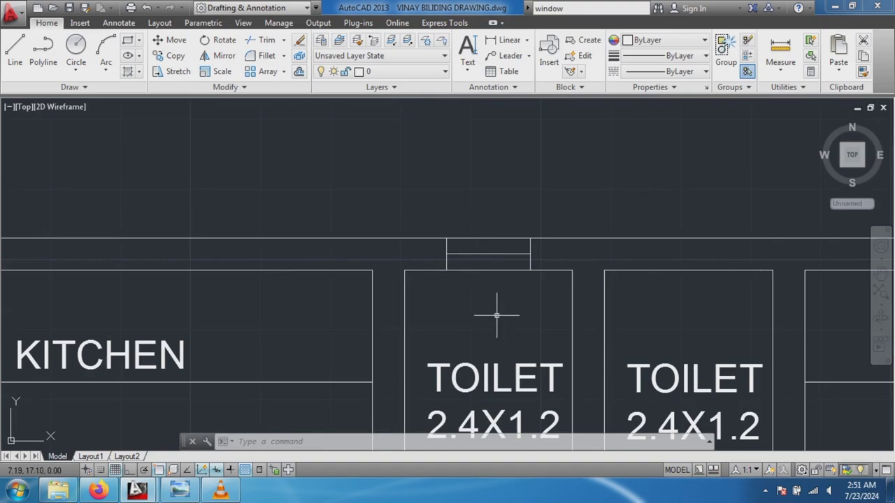
pyautogui.scroll(-2, 496, 315)
pyautogui.scroll(4, 485, 306)
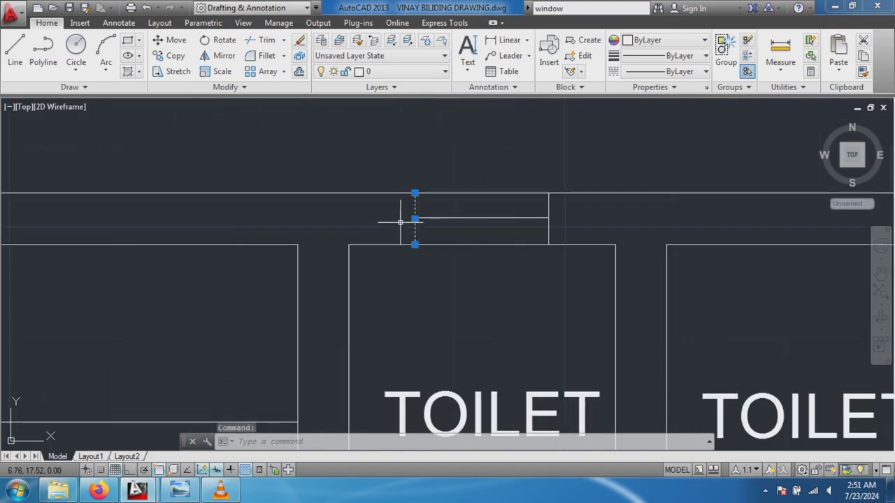
pyautogui.click(414, 219)
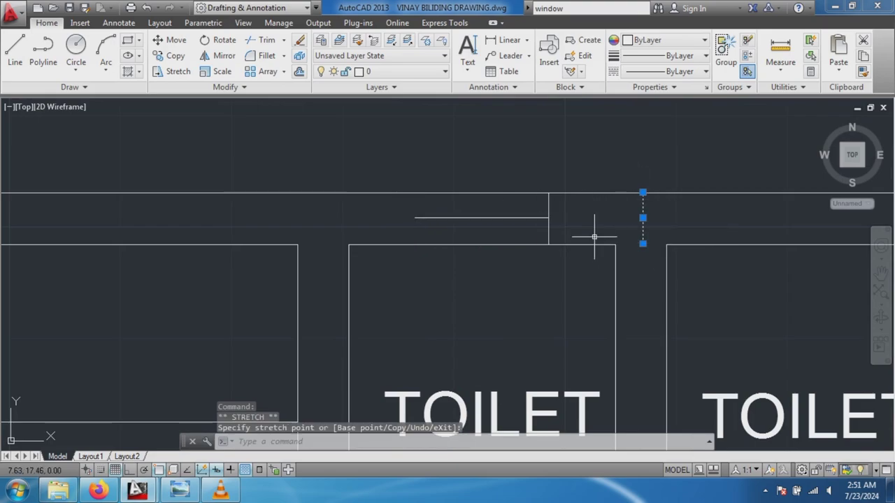
pyautogui.hotkey('ctrl', 'z')
pyautogui.write('BLOCK')
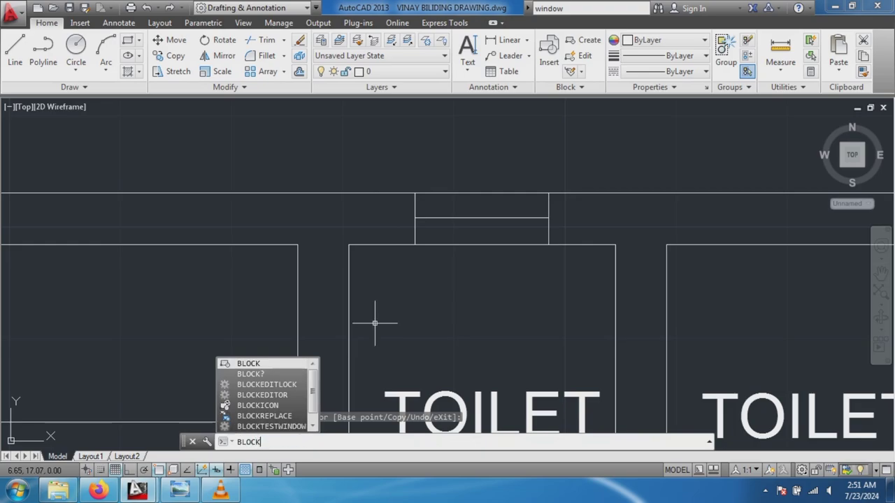
# Define block TW1 from the three window lines, based at the window's left midpoint.
pyautogui.press('Return')
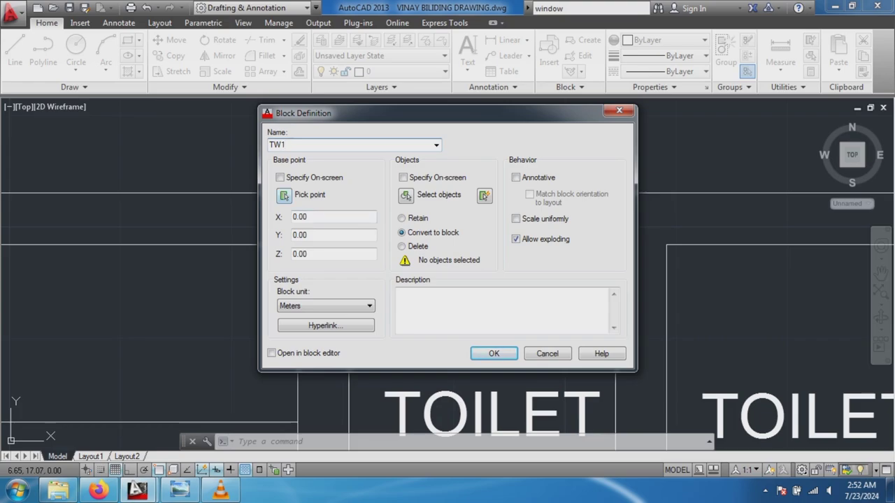
pyautogui.click(284, 195)
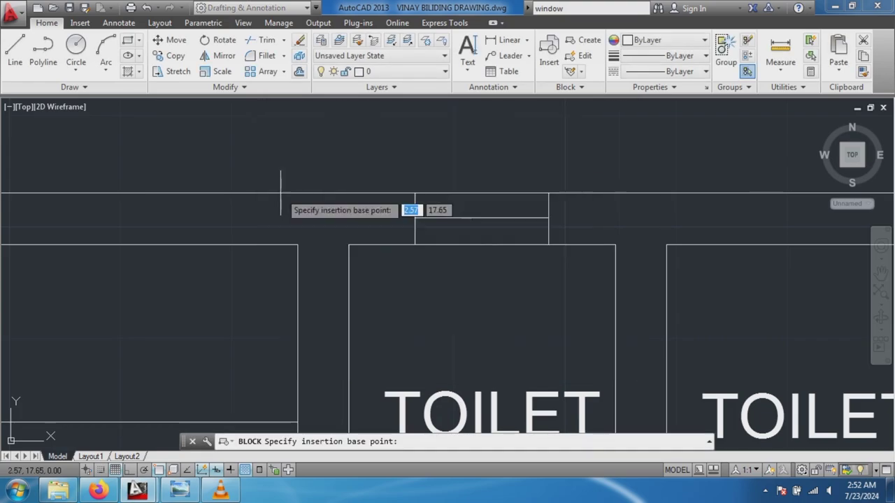
pyautogui.click(415, 218)
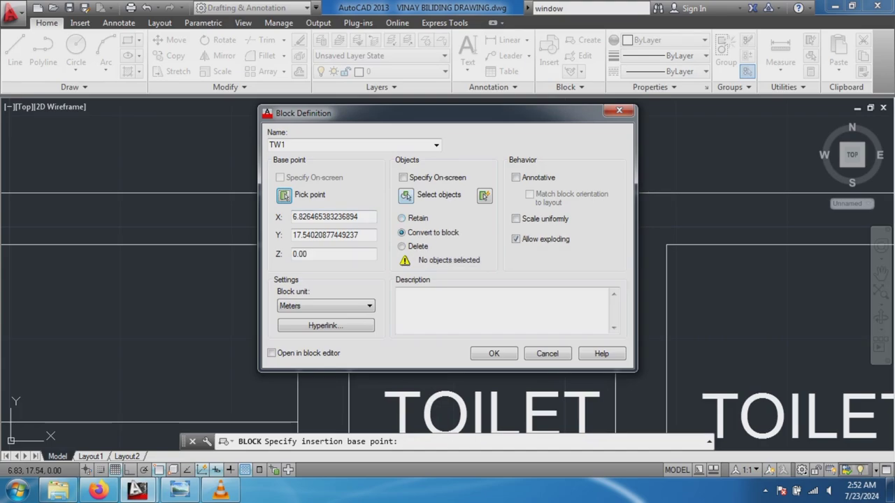
pyautogui.click(405, 195)
pyautogui.click(404, 183)
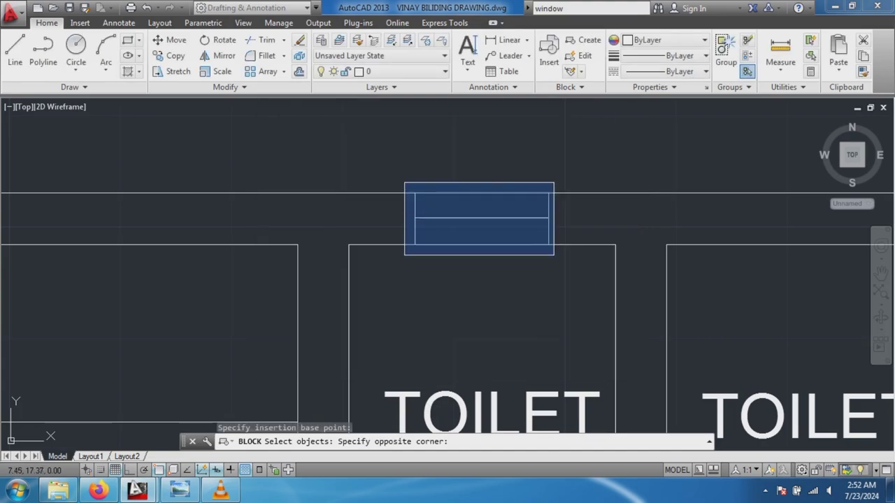
pyautogui.click(554, 254)
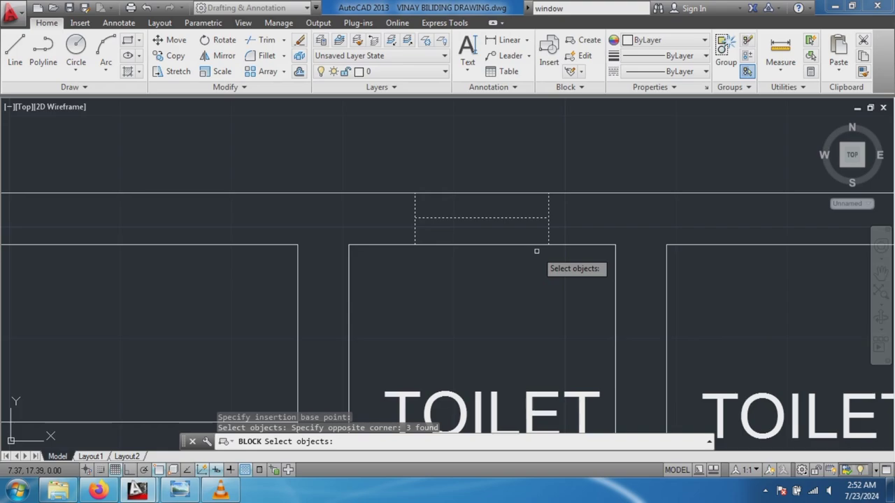
pyautogui.press('Return')
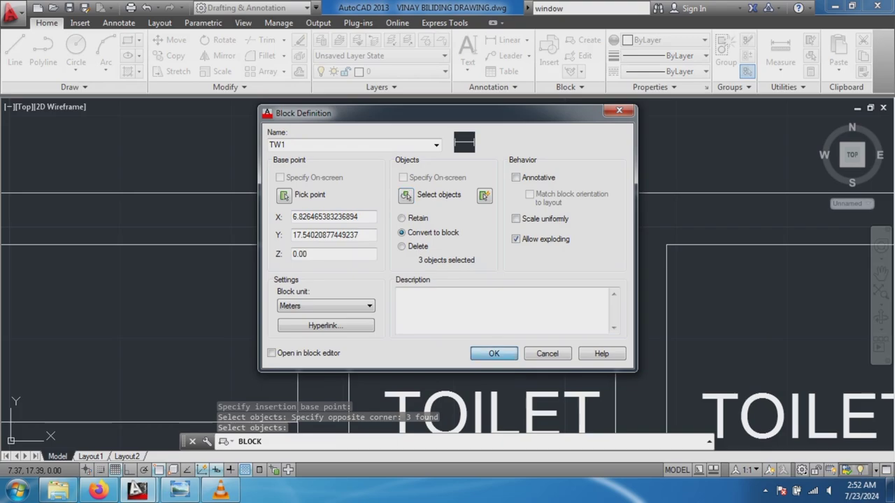
pyautogui.click(484, 349)
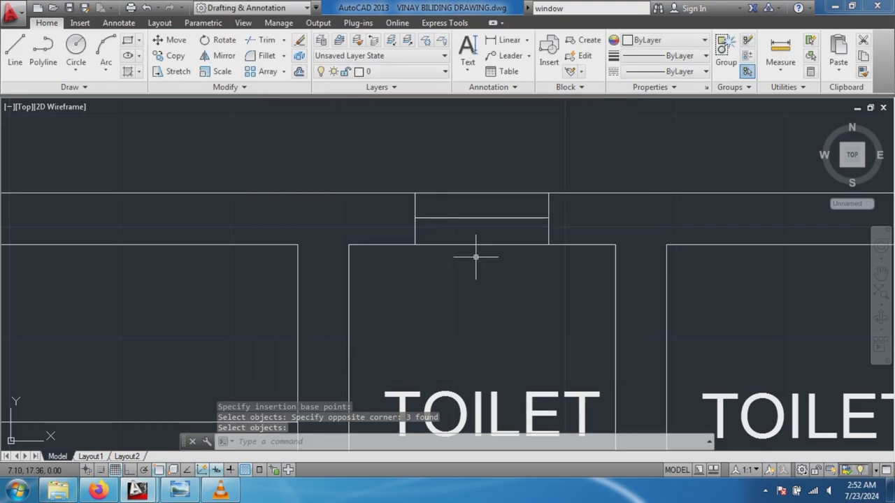
pyautogui.scroll(-3, 618, 271)
pyautogui.scroll(2, 767, 279)
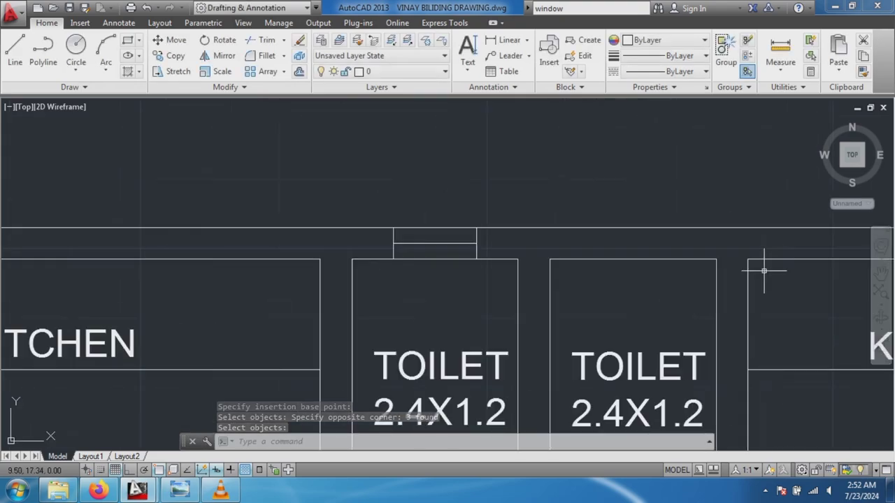
# Copy-paste the TW1 block into the wall above the right toilet, 0.3 from its corner.
pyautogui.click(397, 243)
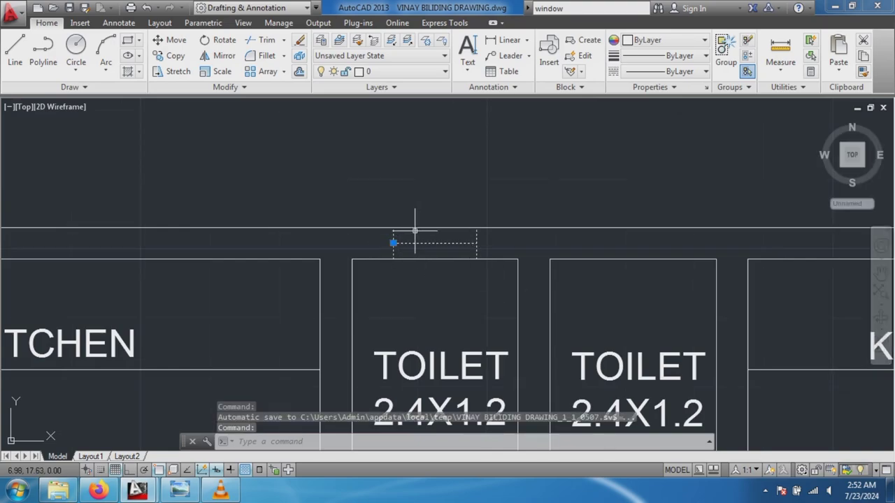
pyautogui.hotkey('ctrl', 'c')
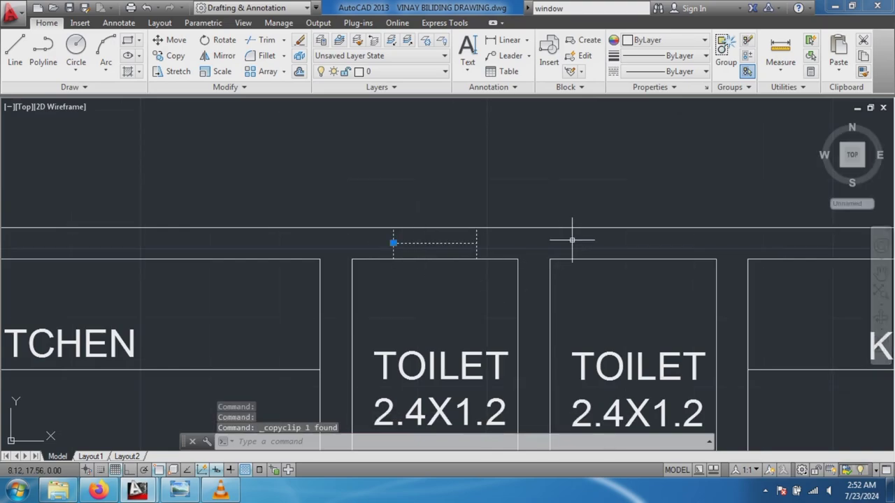
pyautogui.click(556, 242)
pyautogui.hotkey('ctrl', 'v')
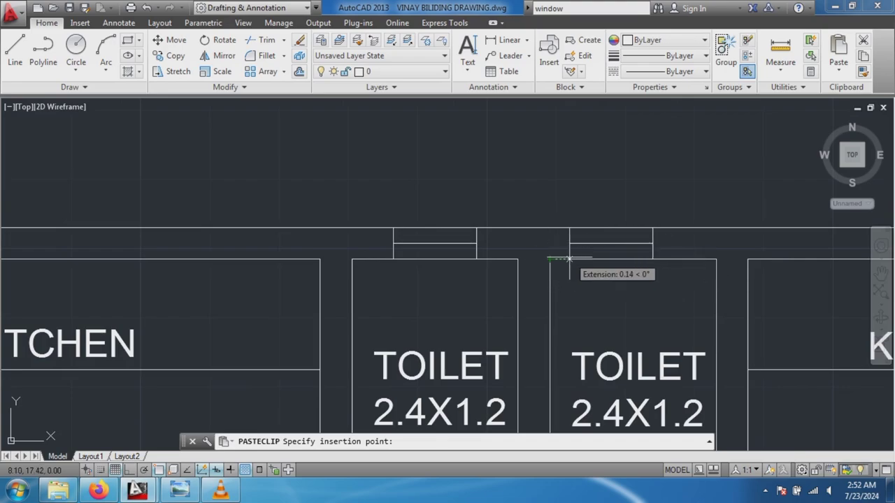
pyautogui.write('0.3')
pyautogui.press('Return')
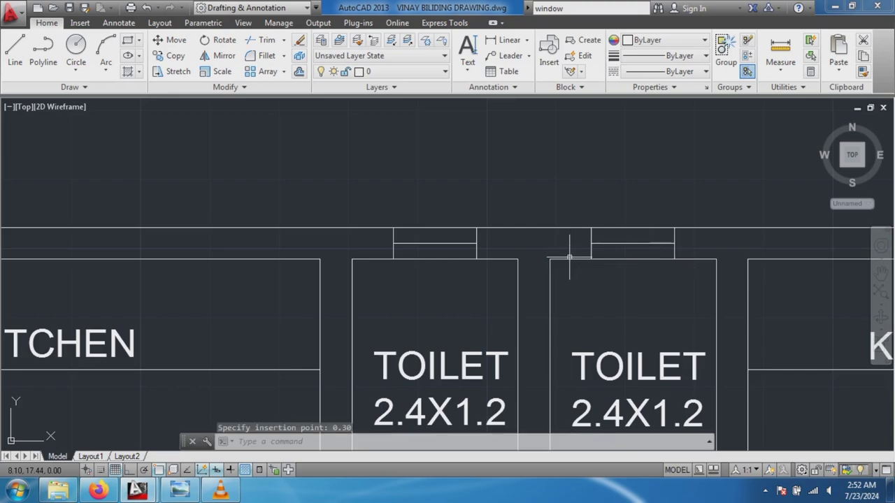
# Zoom and pan until the right hall and the empty space beside the plan fill the view.
pyautogui.scroll(-1, 653, 237)
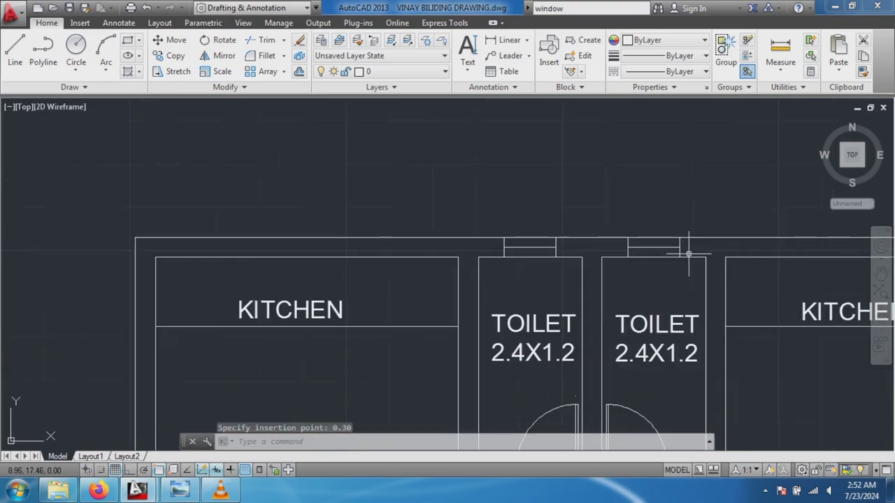
pyautogui.scroll(3, 687, 252)
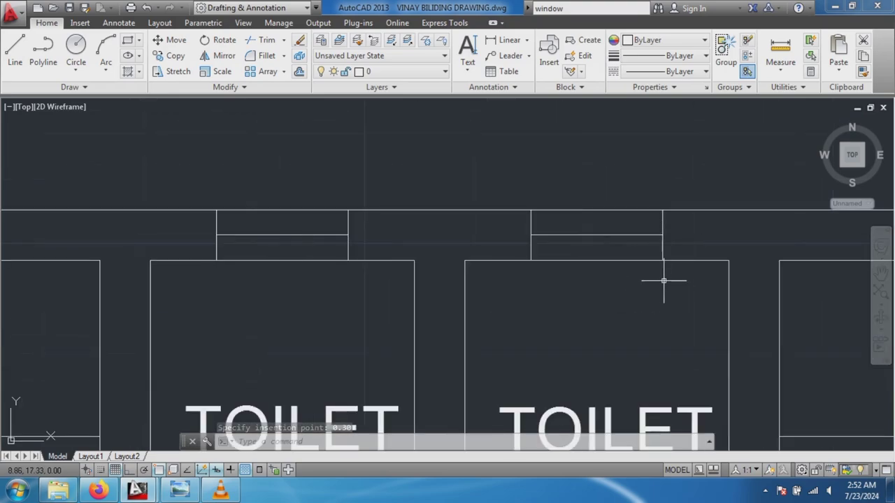
pyautogui.scroll(-1, 663, 280)
pyautogui.scroll(-1, 681, 377)
pyautogui.scroll(-3, 683, 391)
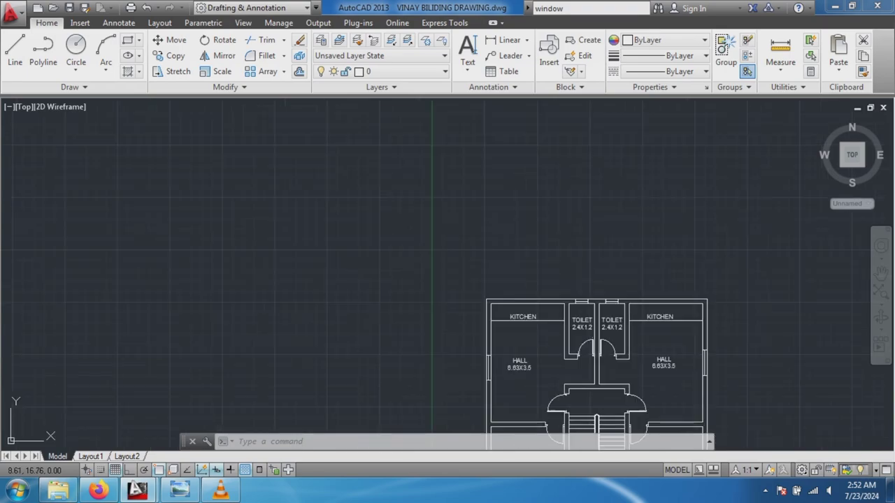
pyautogui.scroll(3, 664, 395)
pyautogui.scroll(-3, 587, 363)
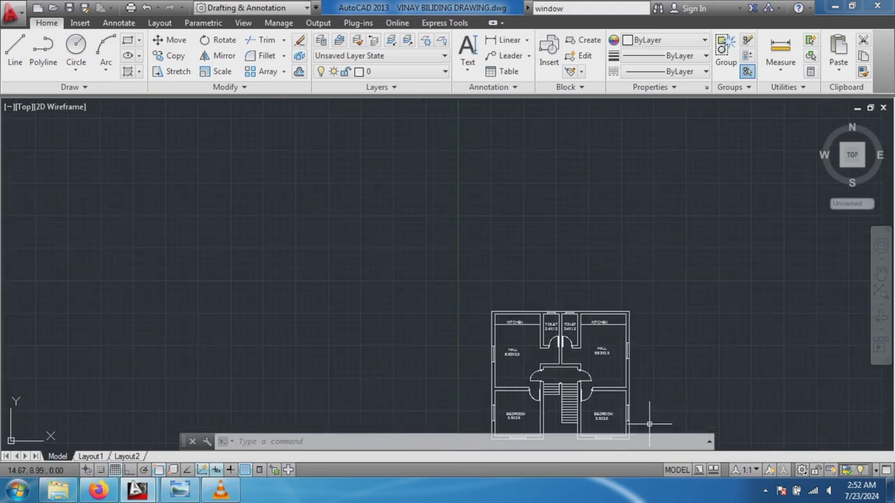
pyautogui.scroll(5, 629, 392)
pyautogui.scroll(-2, 559, 363)
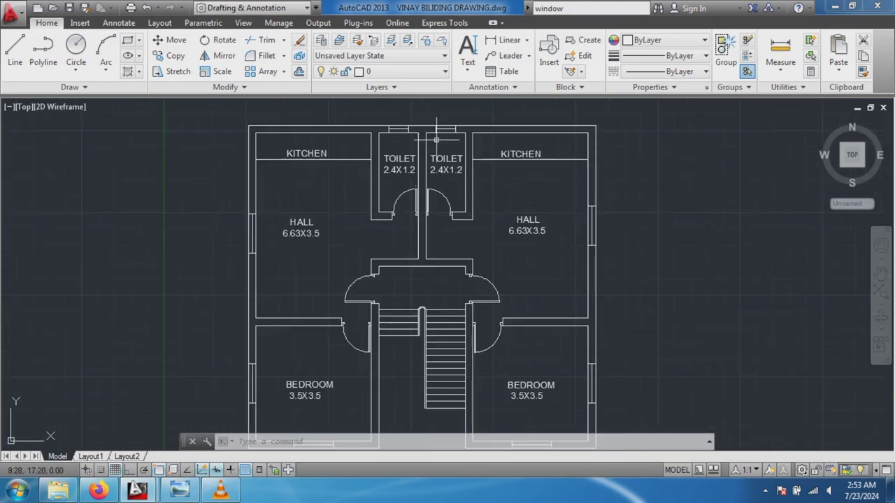
pyautogui.scroll(-3, 490, 349)
pyautogui.scroll(4, 490, 266)
pyautogui.scroll(-3, 458, 178)
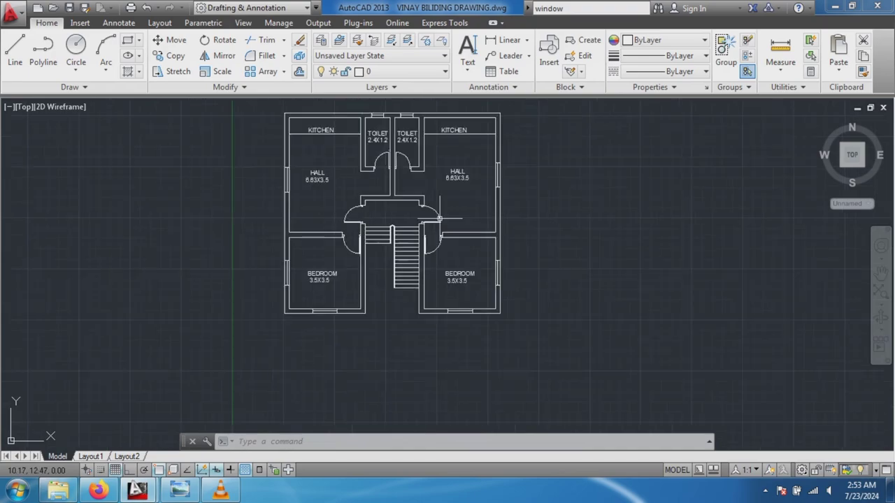
pyautogui.scroll(3, 471, 172)
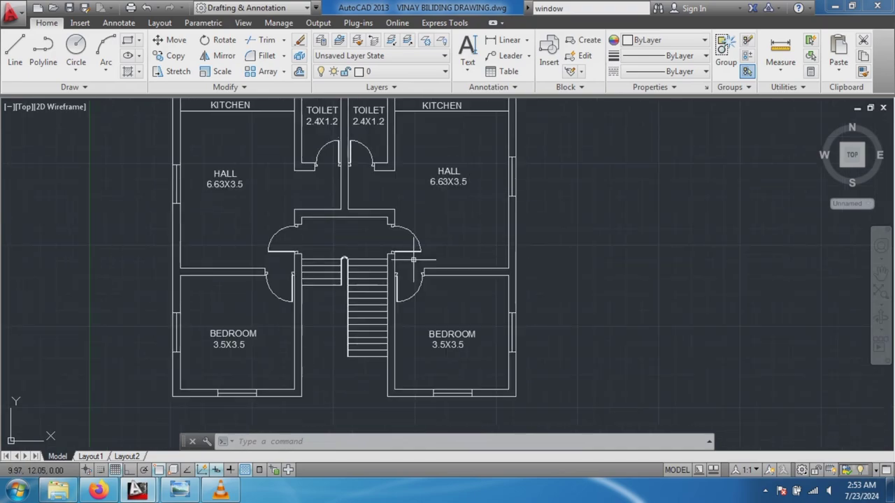
pyautogui.scroll(4, 390, 255)
pyautogui.scroll(2, 388, 253)
pyautogui.scroll(-2, 389, 253)
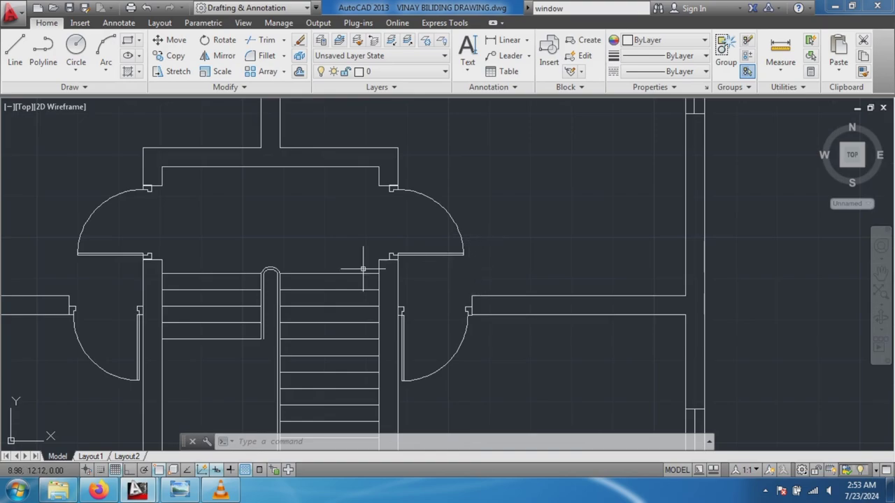
pyautogui.scroll(2, 425, 196)
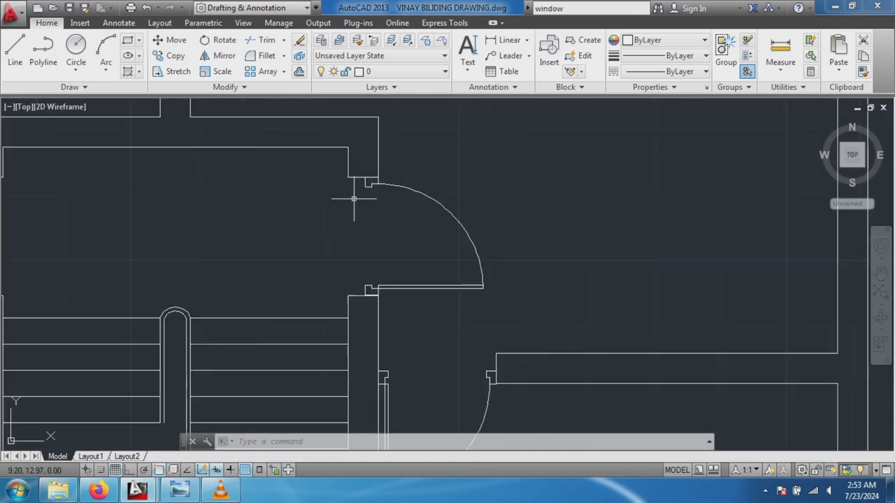
pyautogui.scroll(-2, 353, 194)
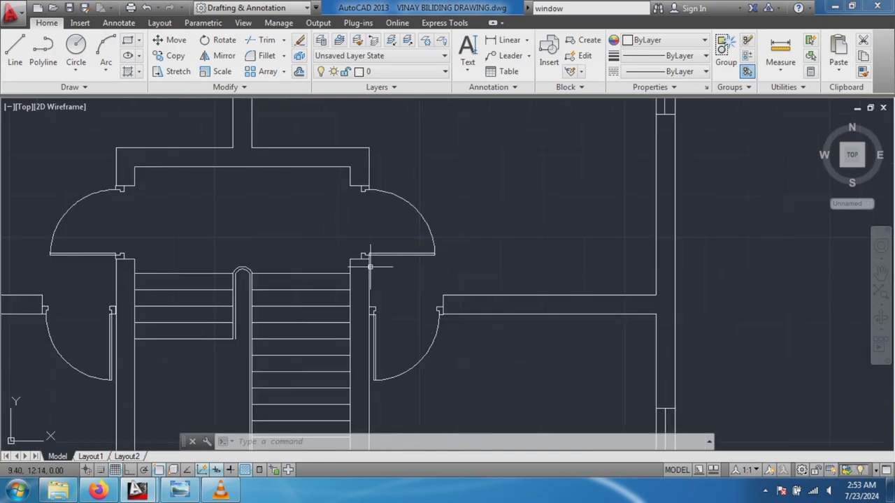
pyautogui.moveTo(369, 266)
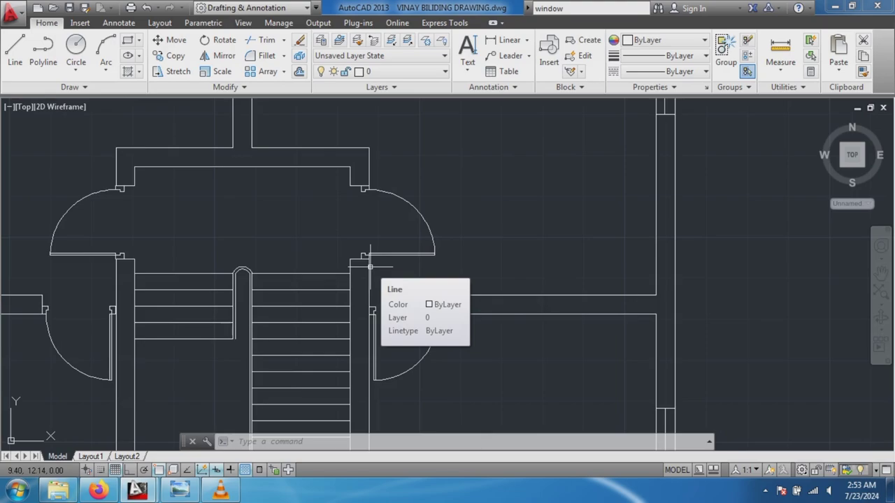
pyautogui.scroll(-3, 535, 235)
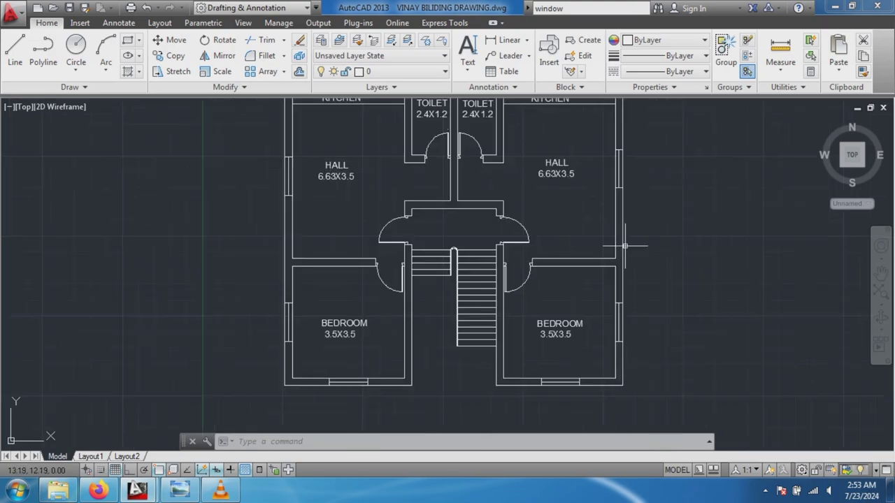
pyautogui.scroll(-2, 573, 191)
pyautogui.moveTo(573, 191); pyautogui.dragTo(503, 203, button='middle')
pyautogui.scroll(5, 519, 205)
pyautogui.scroll(-3, 384, 206)
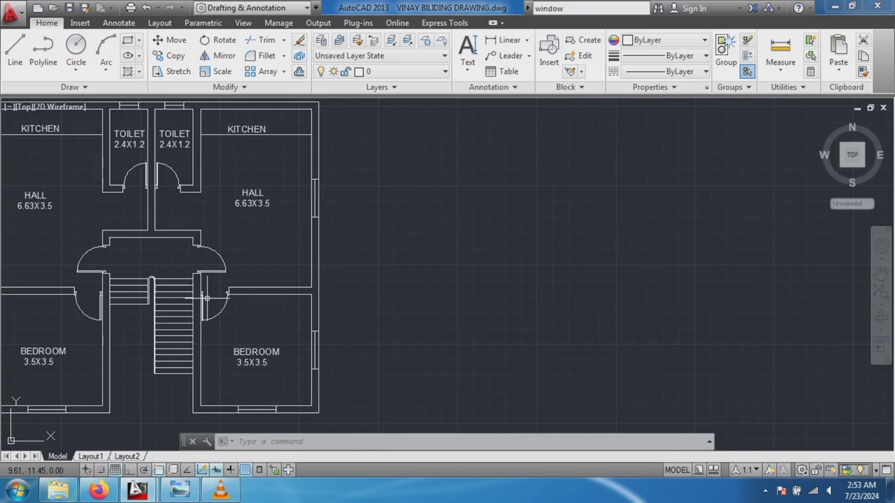
pyautogui.scroll(2, 430, 225)
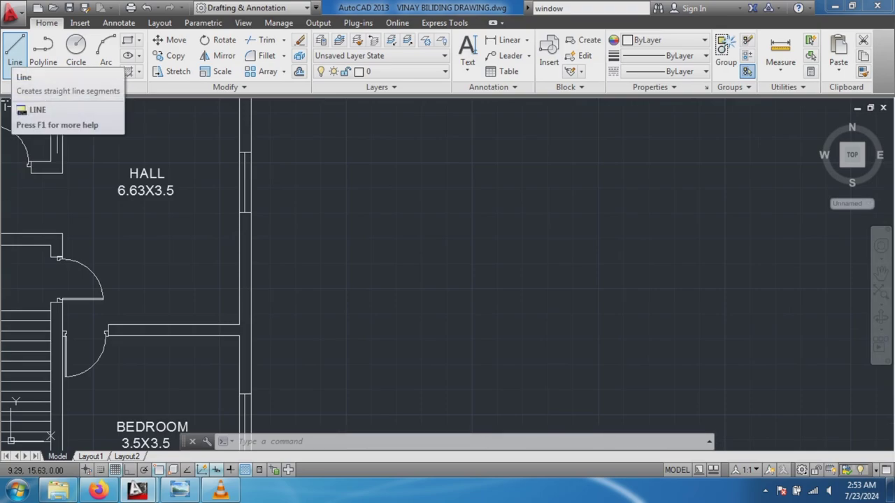
pyautogui.click(15, 50)
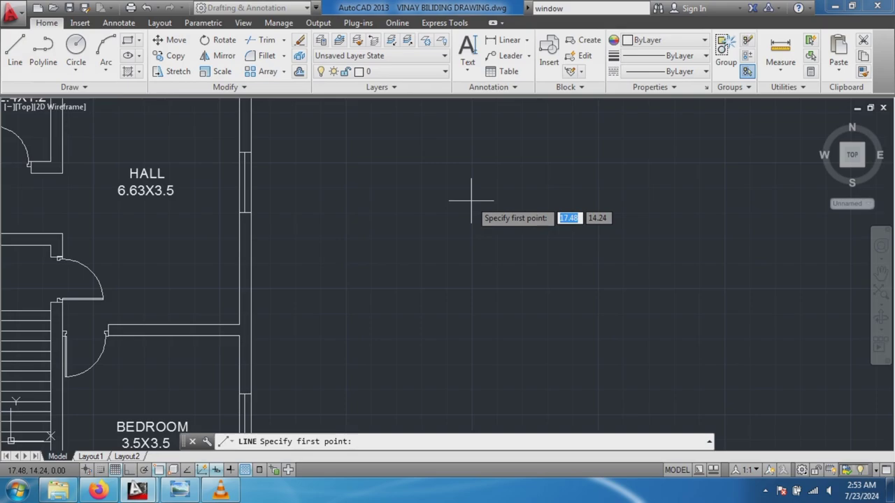
pyautogui.click(471, 202)
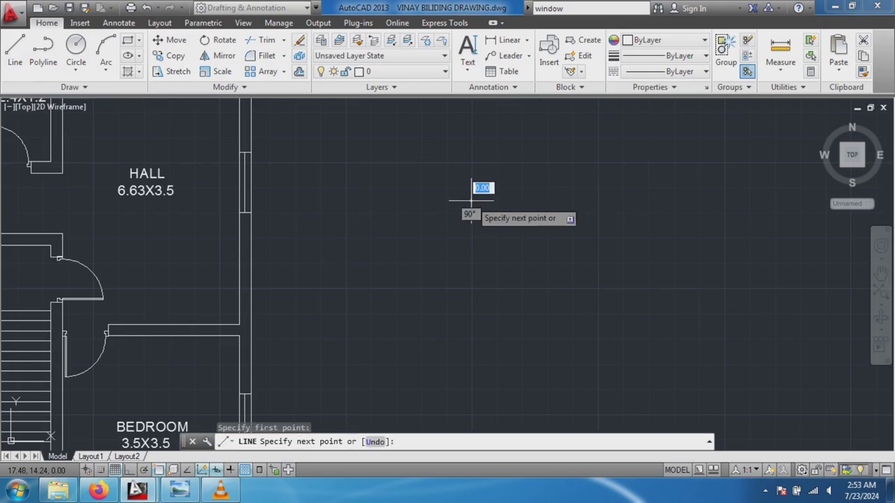
pyautogui.write('0')
pyautogui.press('Return')
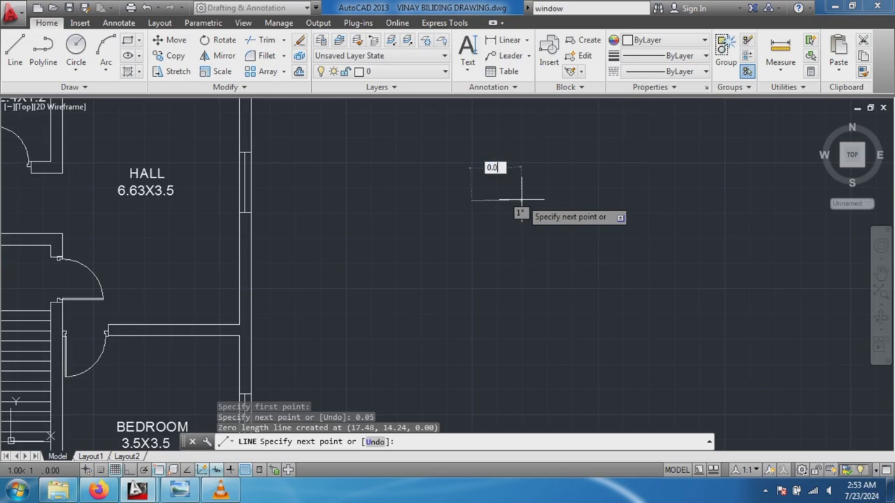
pyautogui.press('Return')
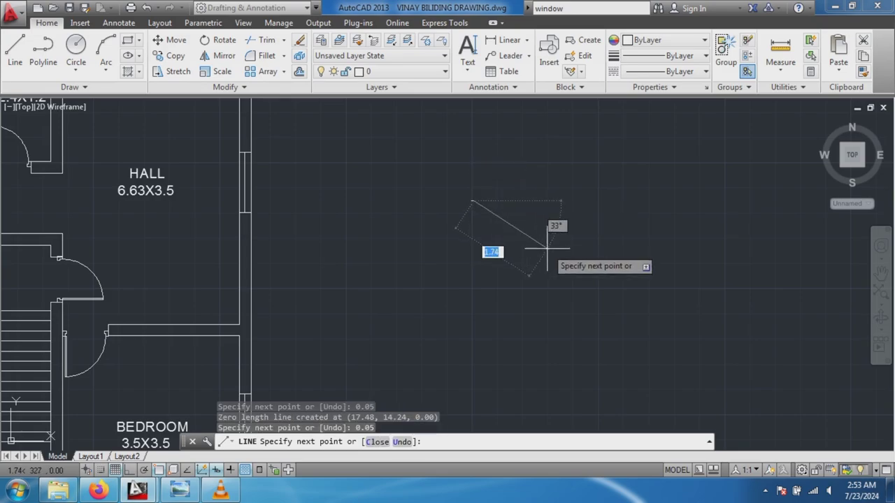
pyautogui.scroll(4, 556, 203)
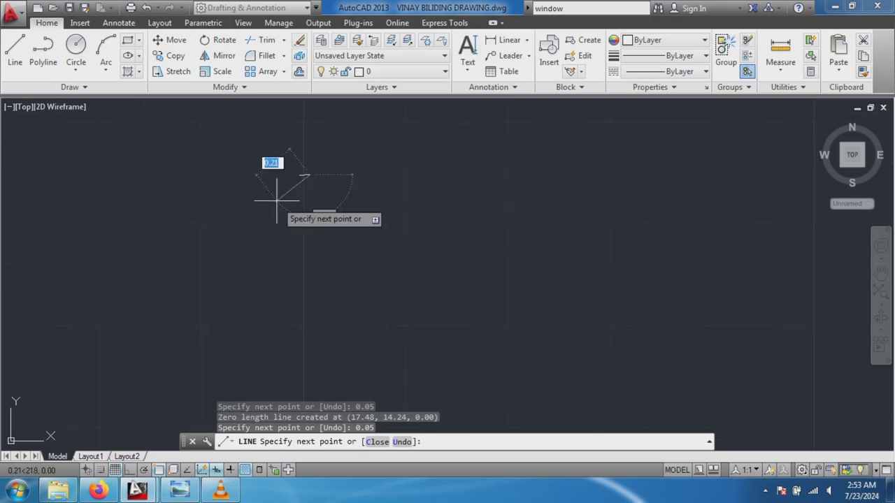
pyautogui.press('Escape')
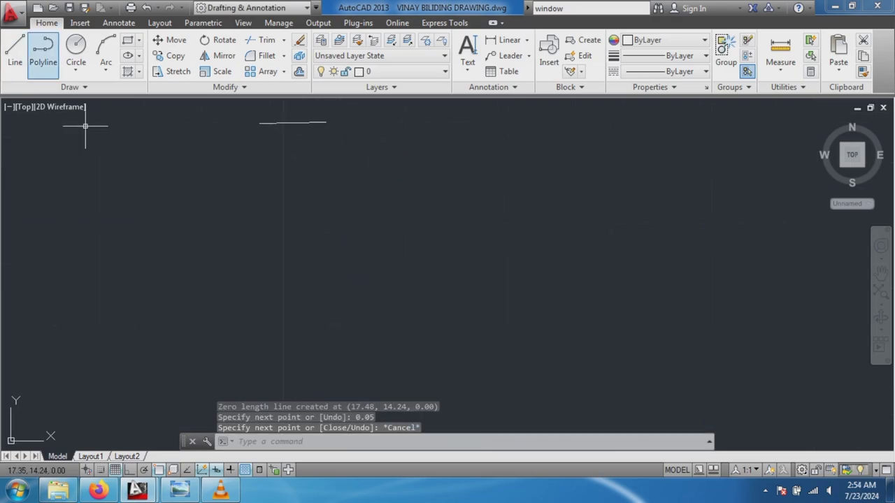
pyautogui.hotkey('ctrl', 'z')
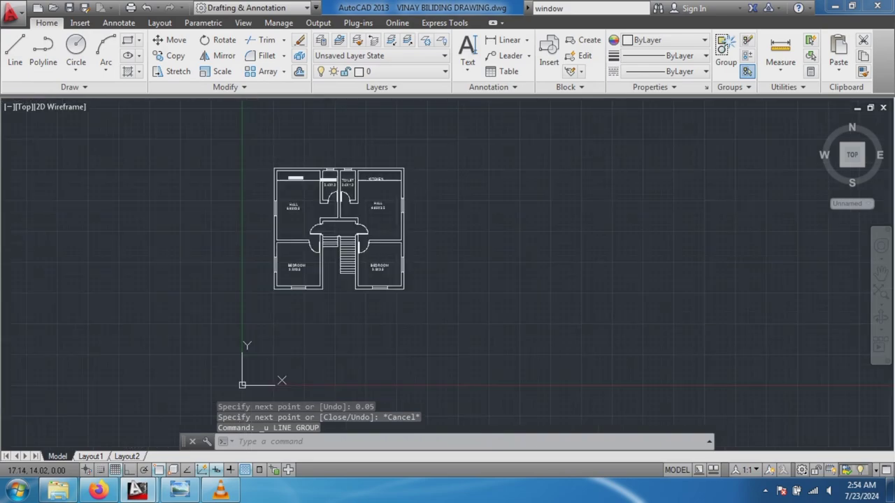
# Start a line in empty space and draw the first 0.05 horizontal segment.
pyautogui.click(15, 51)
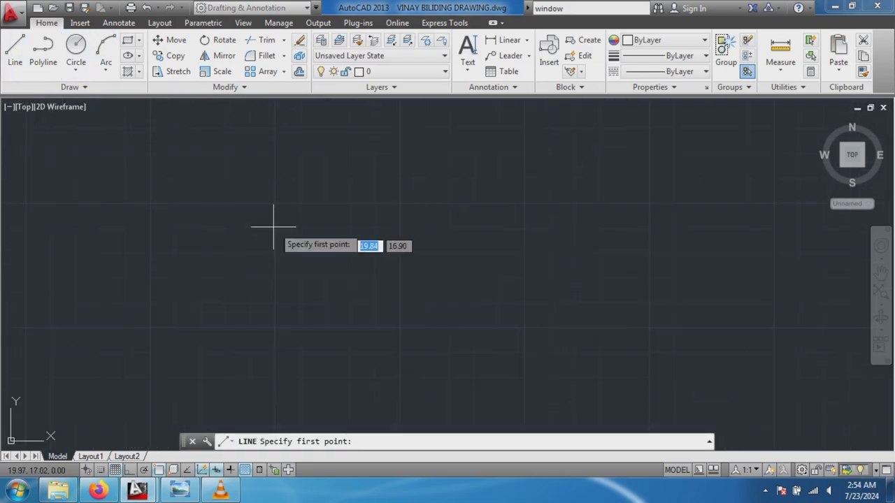
pyautogui.click(278, 204)
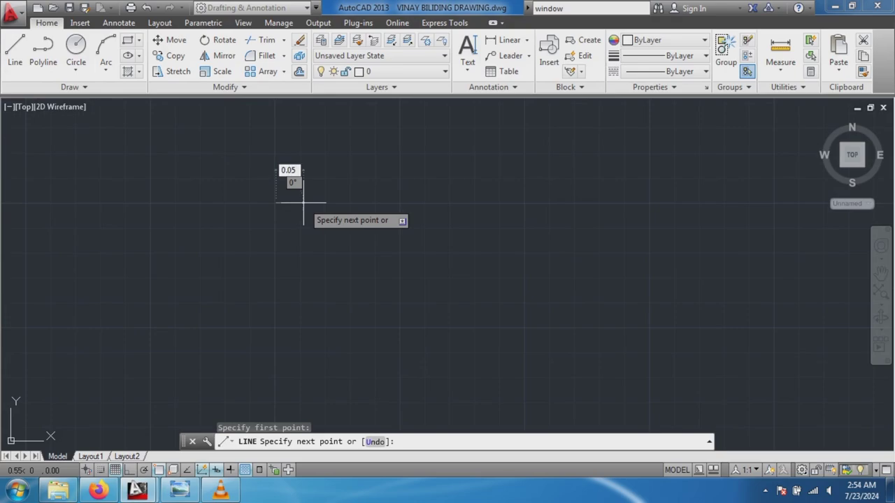
pyautogui.press('Tab')
pyautogui.press('Return')
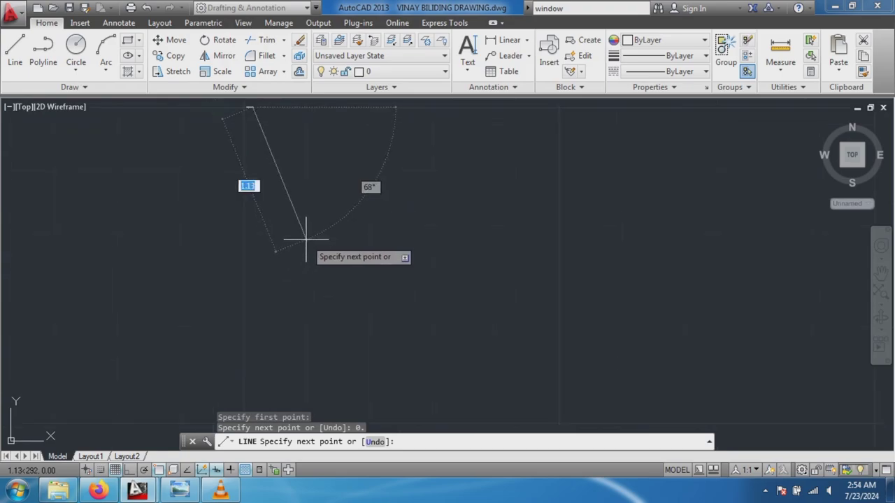
pyautogui.scroll(-3, 236, 144)
pyautogui.scroll(5, 265, 132)
pyautogui.scroll(3, 296, 307)
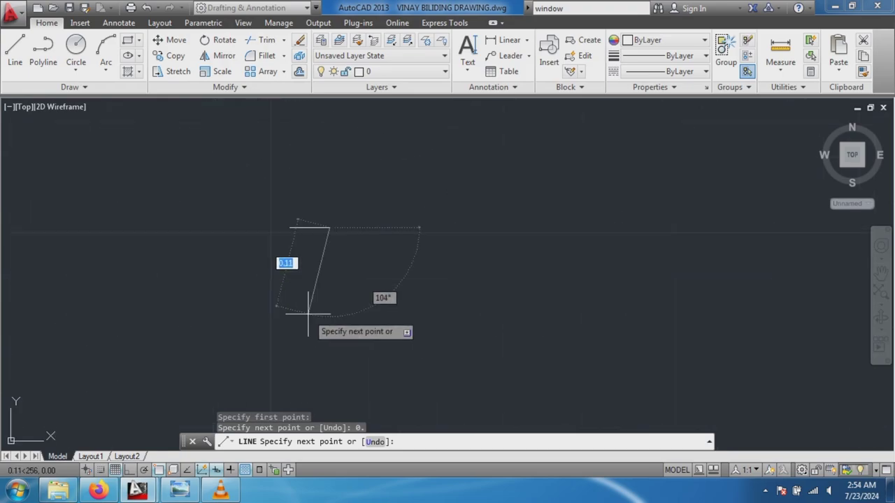
pyautogui.scroll(5, 317, 309)
pyautogui.write('0.05')
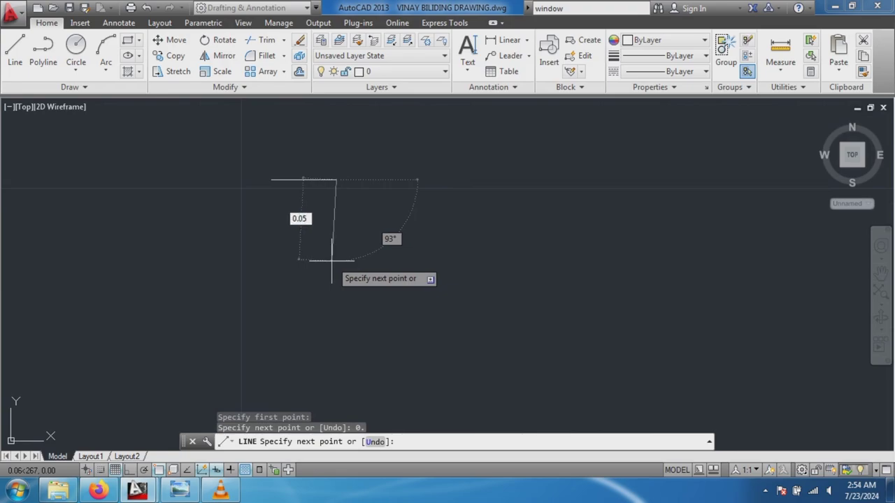
# Add a 0.05 segment at 90° and a 0.025 segment at angle 0.
pyautogui.press('Tab')
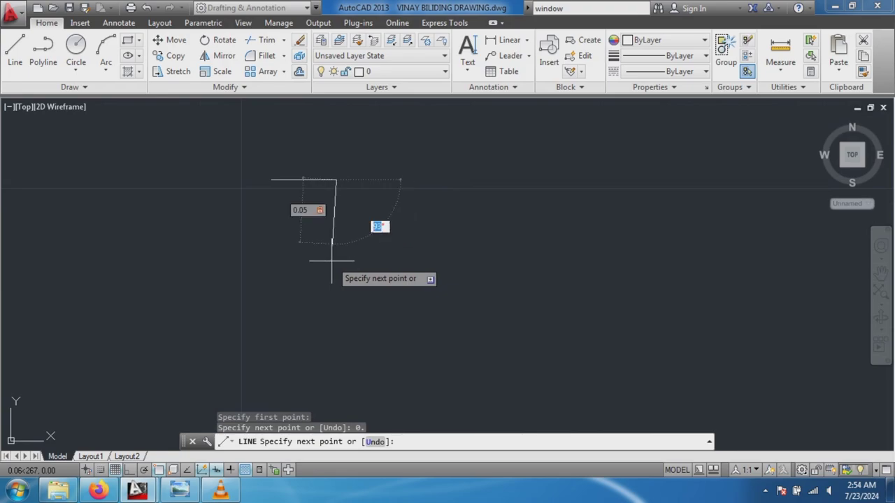
pyautogui.write('0')
pyautogui.press('Return')
pyautogui.write('0.025')
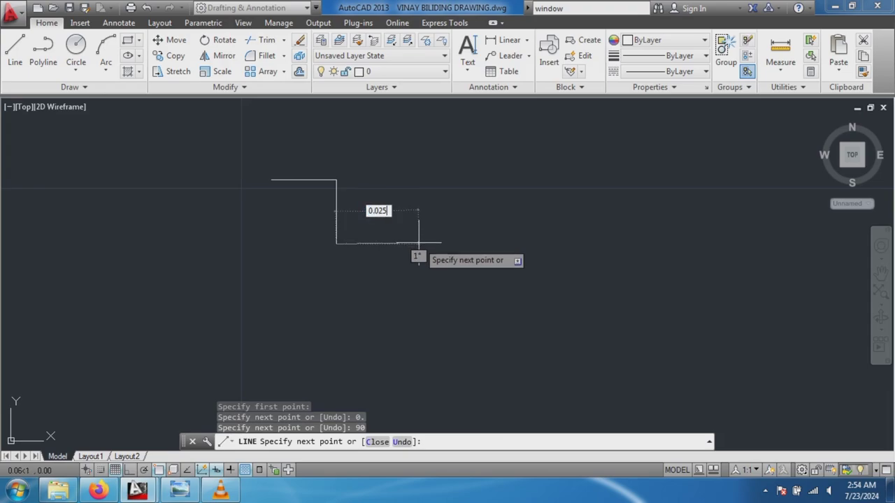
pyautogui.press('Tab')
pyautogui.write('0')
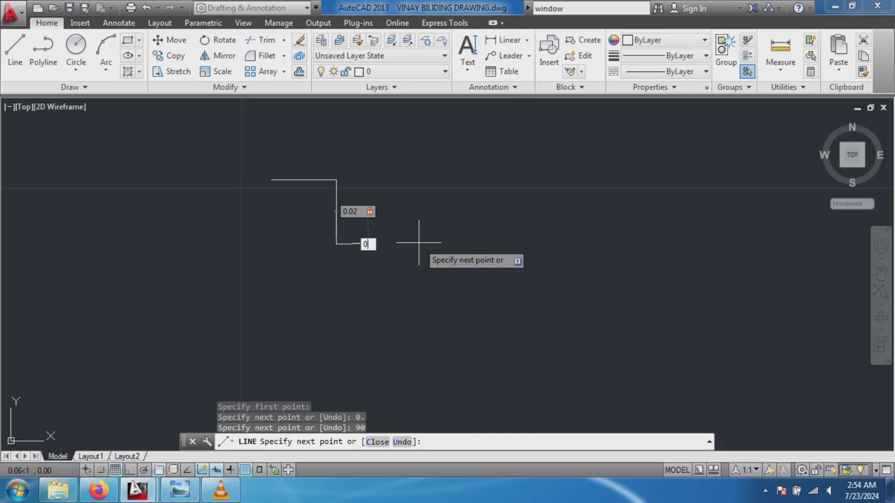
pyautogui.press('Return')
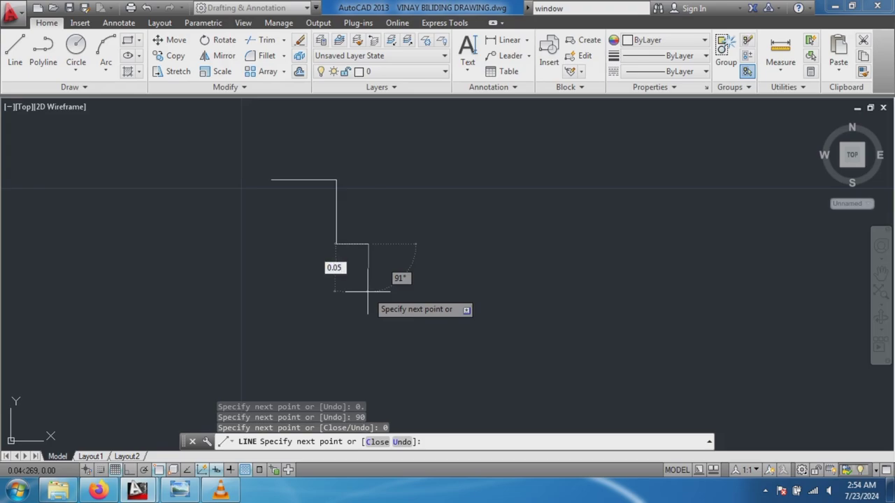
# Add segments 0.05 down, 0.075 at 180° and 0.10 at 90° back to the start, then end the line.
pyautogui.press('Tab')
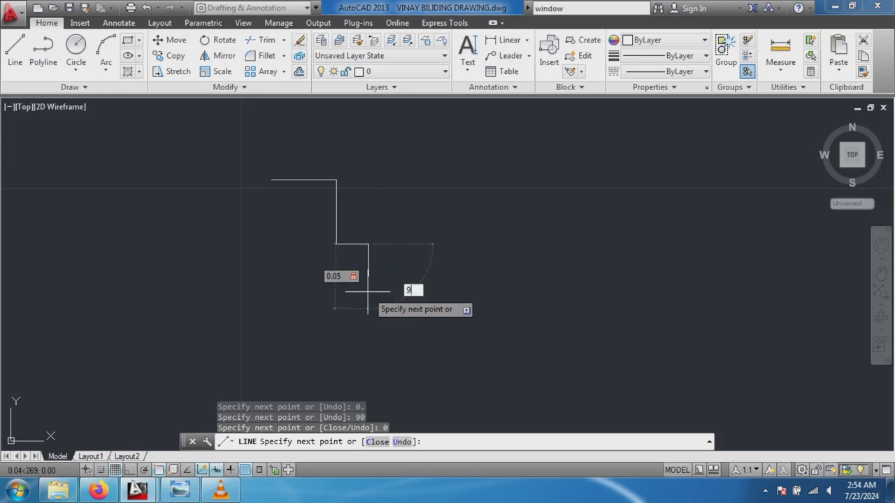
pyautogui.write('0')
pyautogui.press('Return')
pyautogui.write('0.075')
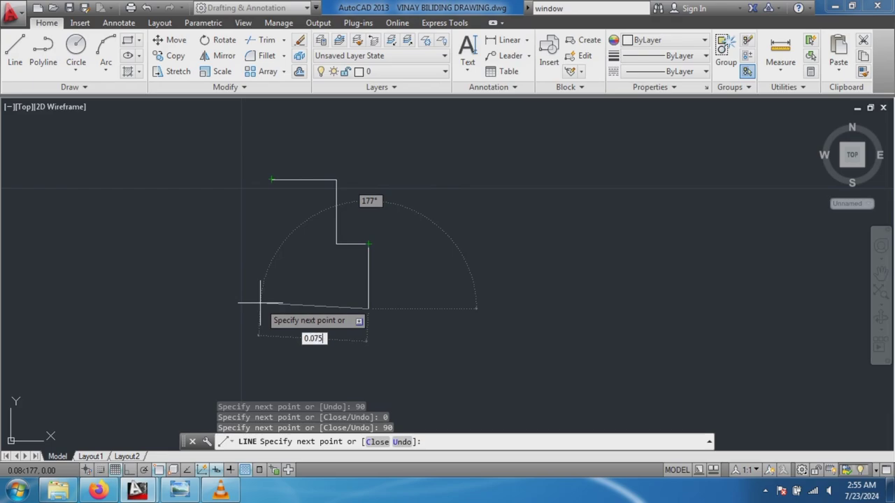
pyautogui.press('Tab')
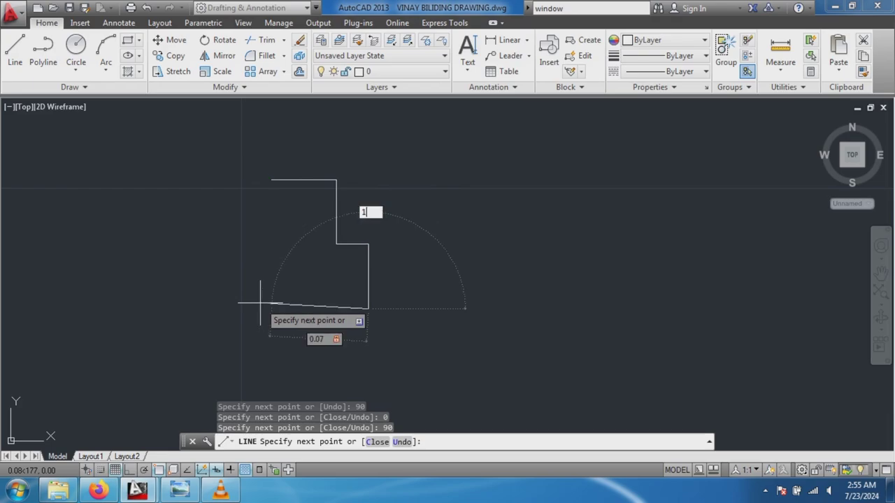
pyautogui.write('80')
pyautogui.press('Return')
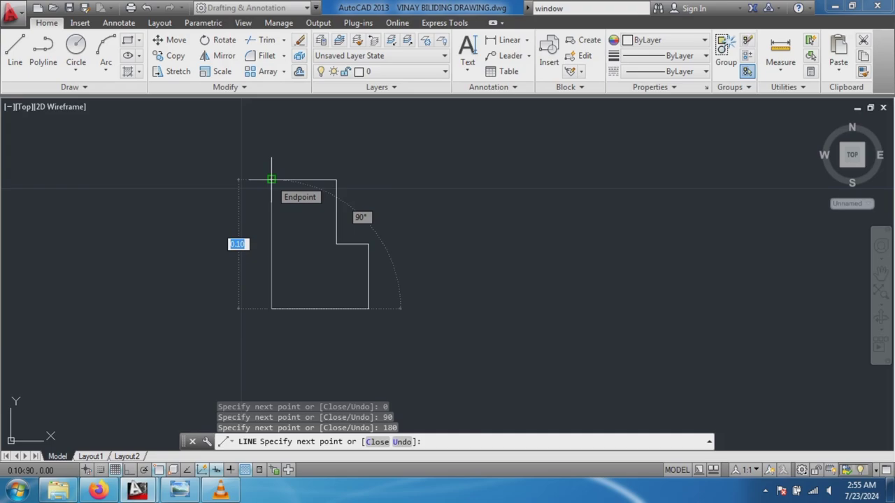
pyautogui.write('0')
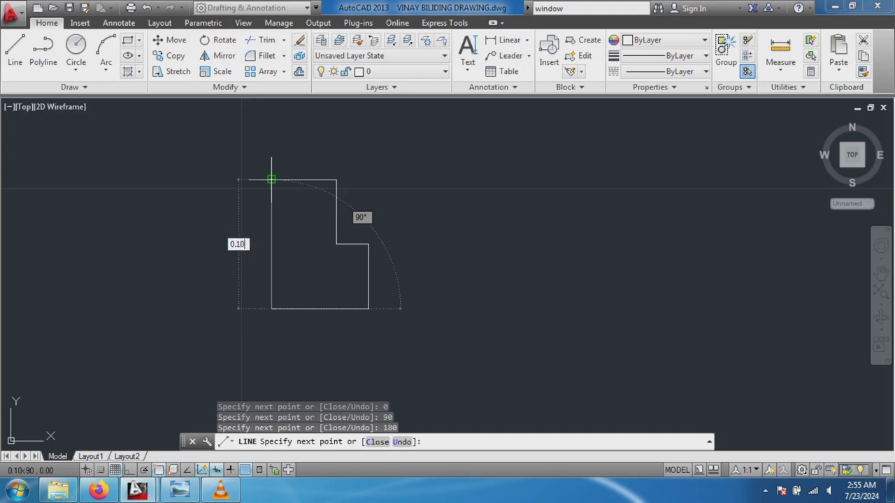
pyautogui.press('Tab')
pyautogui.write('9')
pyautogui.press('Return')
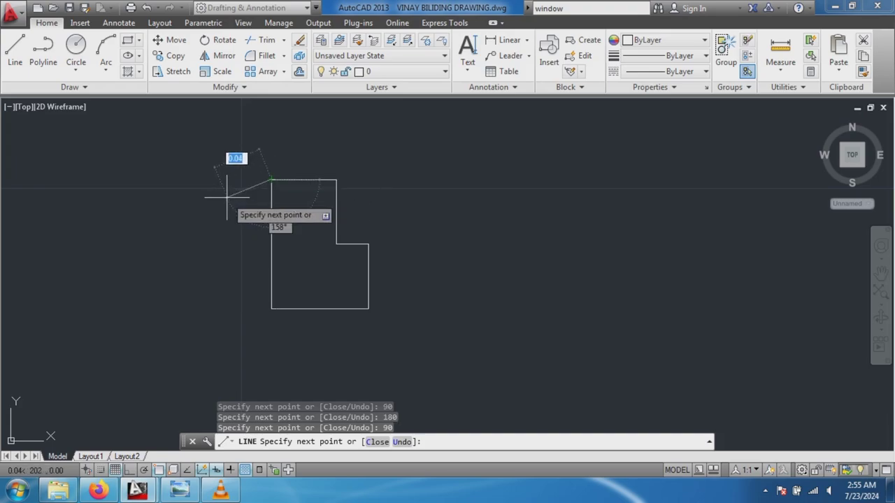
pyautogui.press('Escape')
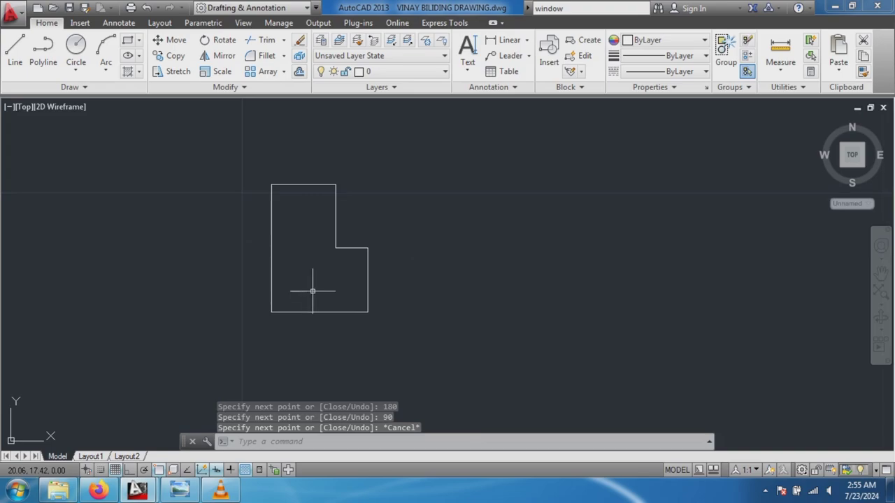
pyautogui.scroll(-2, 313, 290)
pyautogui.scroll(-5, 294, 288)
pyautogui.scroll(-3, 49, 301)
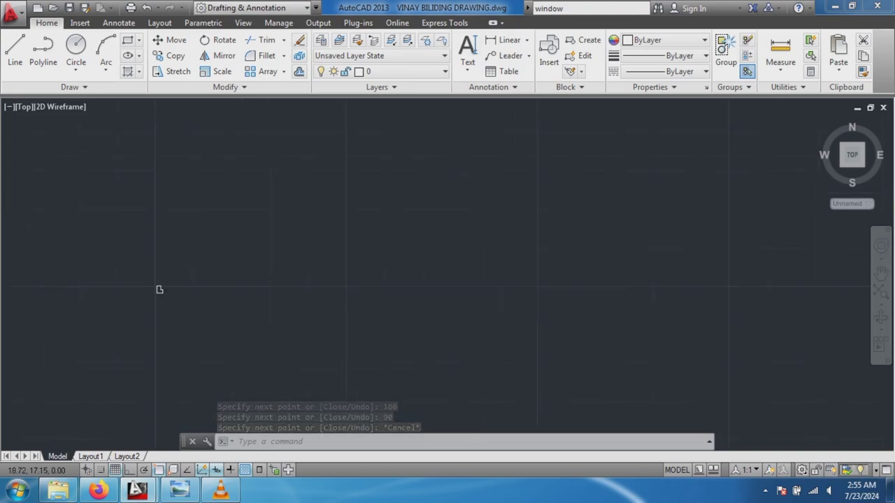
pyautogui.scroll(-2, 56, 312)
pyautogui.scroll(5, 120, 297)
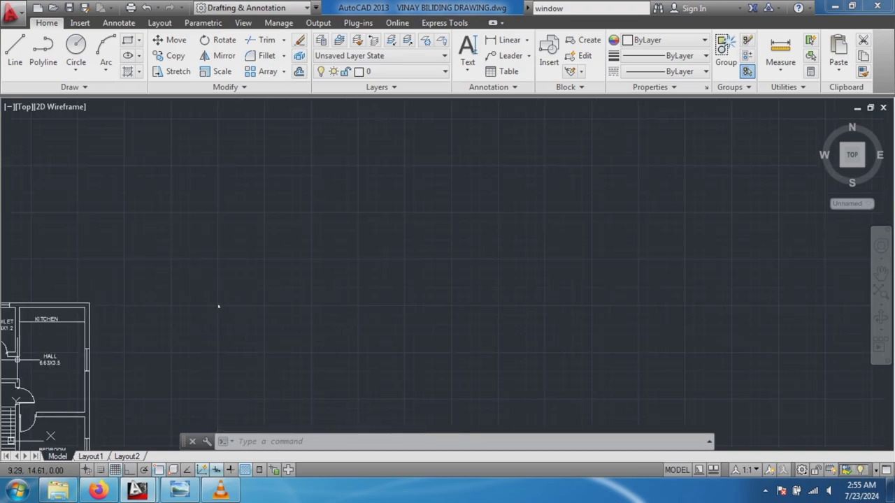
pyautogui.scroll(5, 90, 363)
pyautogui.scroll(-3, 246, 292)
pyautogui.scroll(-3, 194, 317)
pyautogui.scroll(8, 40, 382)
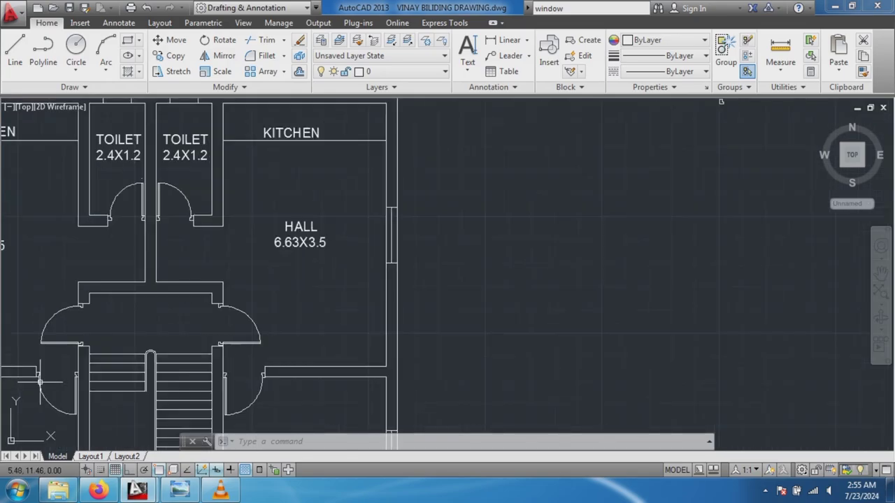
pyautogui.scroll(6, 72, 371)
pyautogui.scroll(3, 303, 286)
pyautogui.scroll(-2, 431, 235)
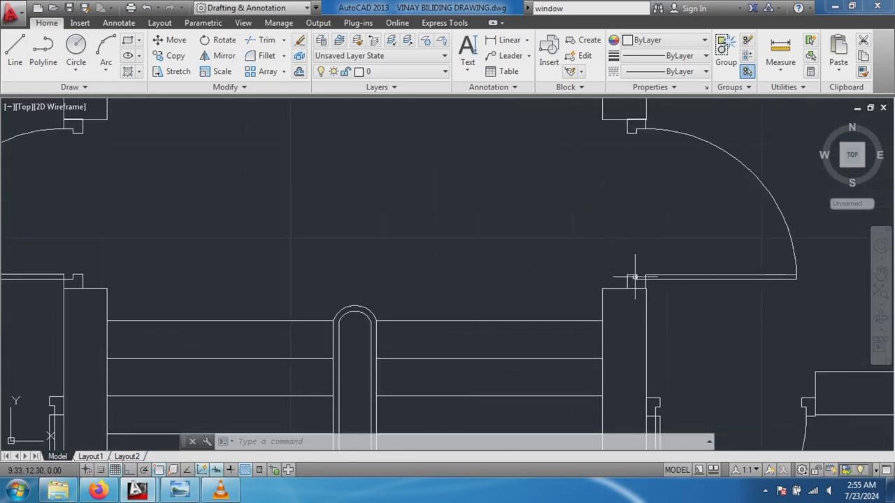
pyautogui.scroll(-3, 636, 391)
pyautogui.scroll(-4, 692, 401)
pyautogui.scroll(3, 712, 308)
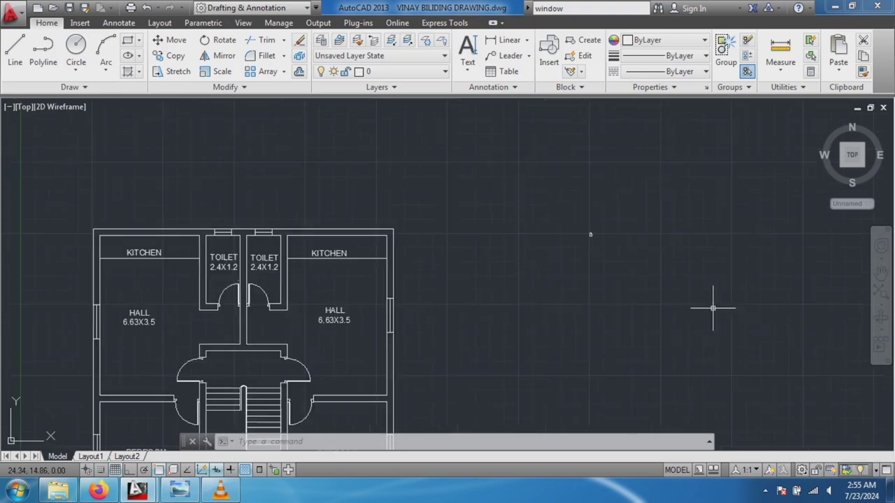
pyautogui.scroll(4, 623, 240)
pyautogui.scroll(6, 549, 191)
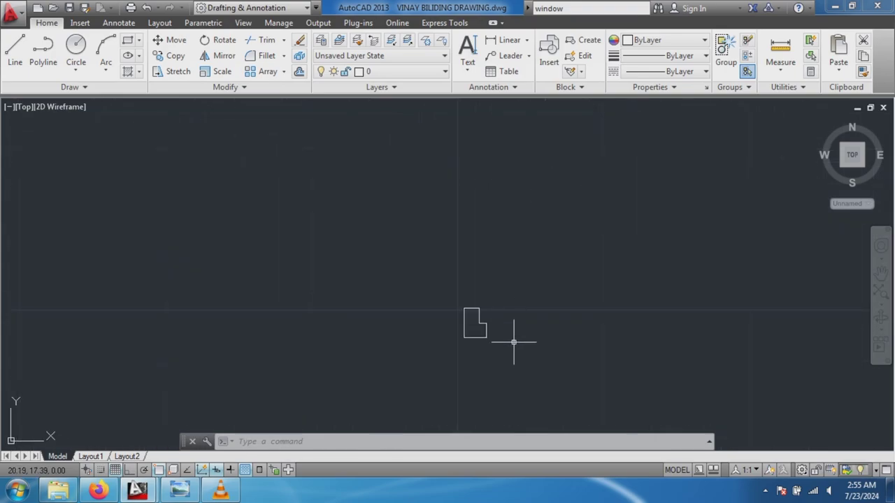
pyautogui.scroll(2, 513, 342)
pyautogui.scroll(2, 516, 340)
pyautogui.scroll(-4, 513, 339)
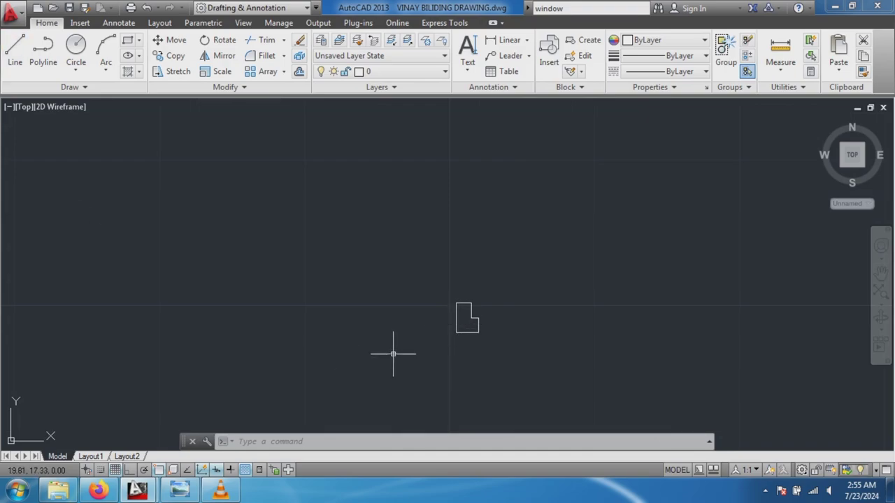
pyautogui.scroll(2, 180, 354)
pyautogui.scroll(2, 209, 349)
pyautogui.scroll(2, 140, 397)
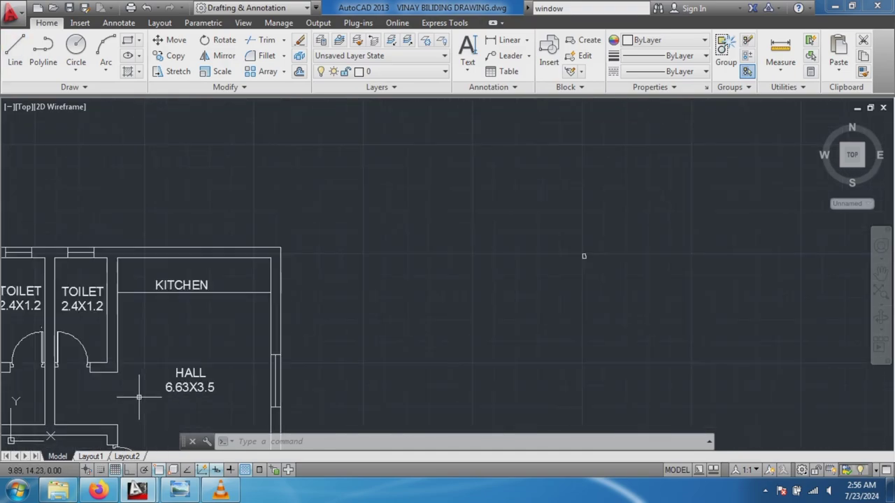
pyautogui.scroll(-2, 151, 396)
pyautogui.scroll(3, 168, 396)
pyautogui.scroll(3, 196, 391)
pyautogui.scroll(-4, 213, 390)
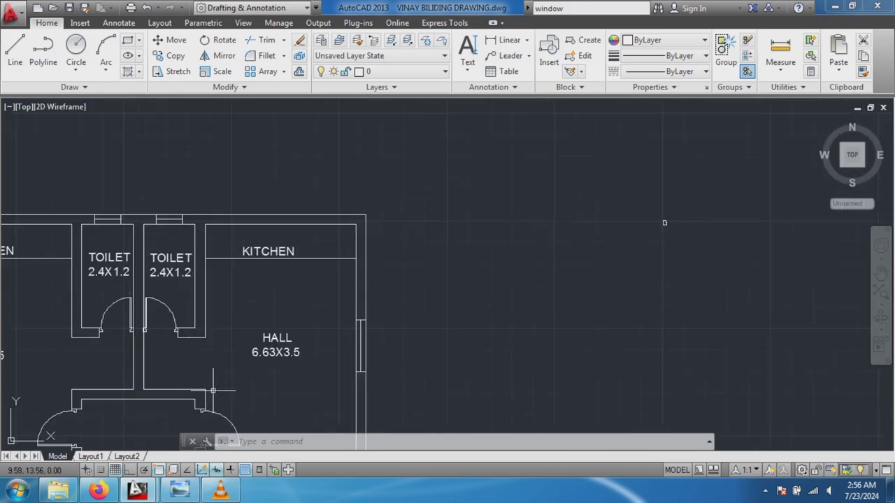
pyautogui.scroll(-2, 213, 390)
pyautogui.scroll(4, 196, 406)
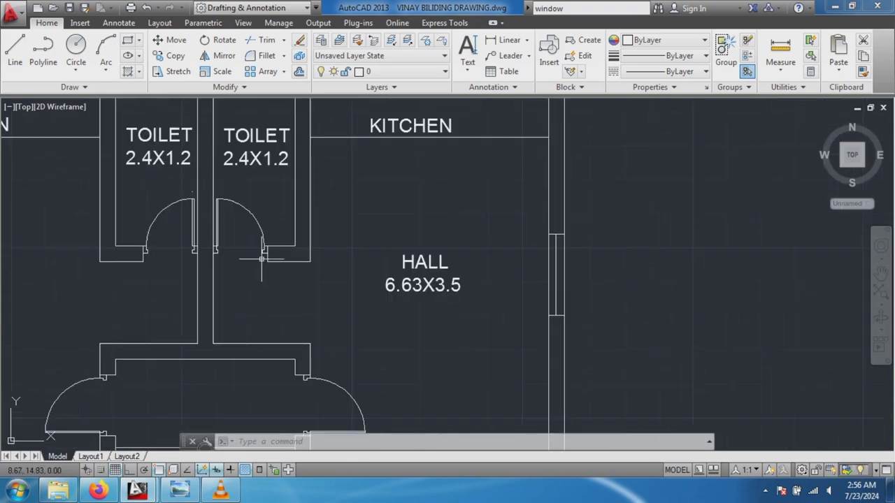
pyautogui.scroll(-4, 258, 370)
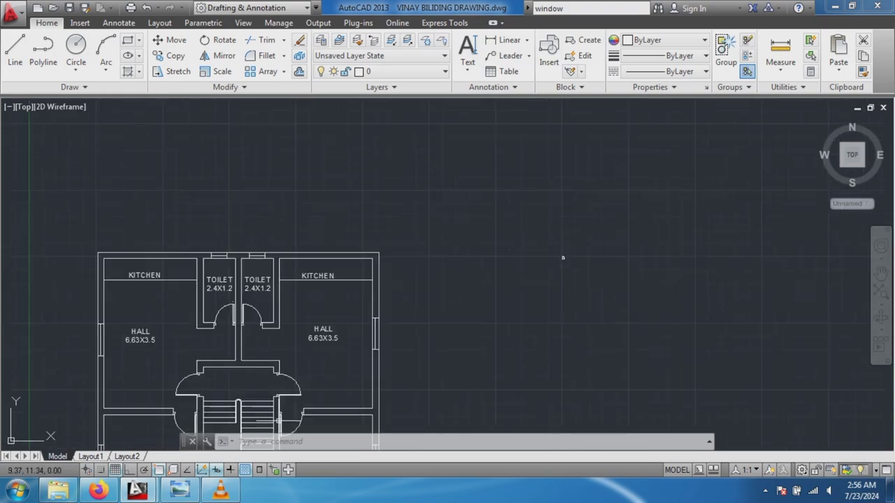
pyautogui.scroll(2, 287, 413)
pyautogui.scroll(3, 287, 412)
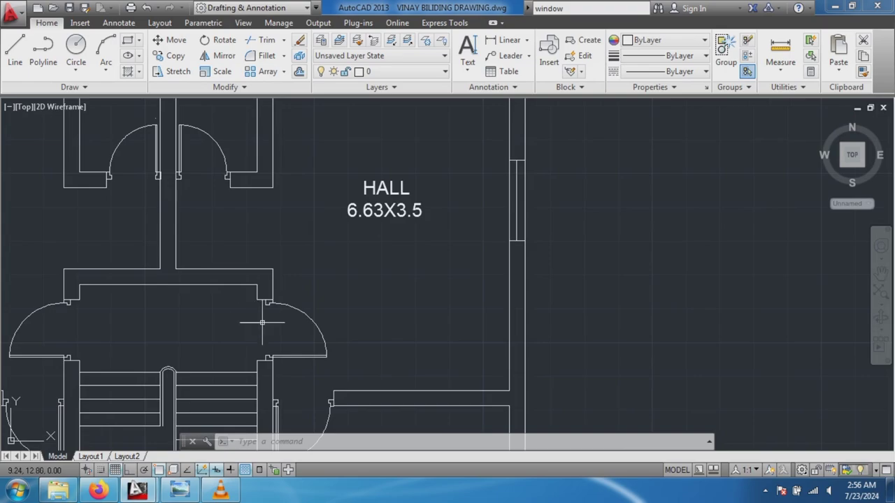
pyautogui.scroll(-5, 687, 314)
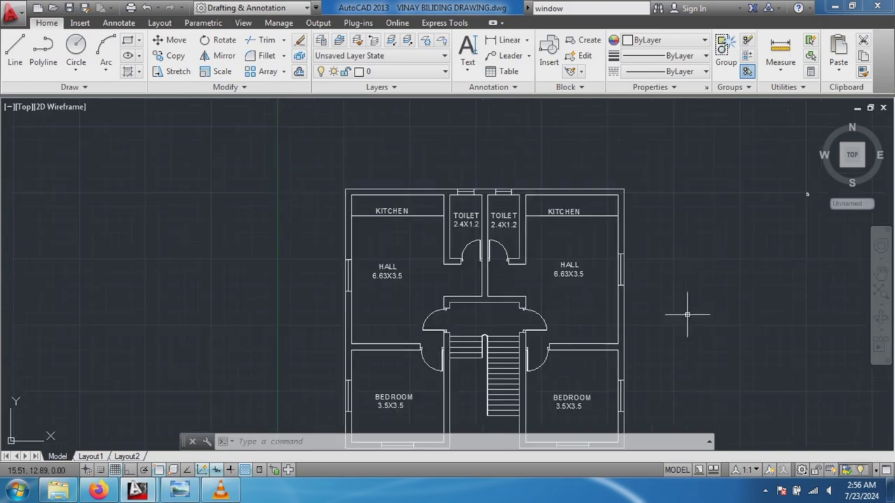
pyautogui.scroll(2, 815, 320)
pyautogui.scroll(3, 814, 321)
pyautogui.scroll(-10, 779, 195)
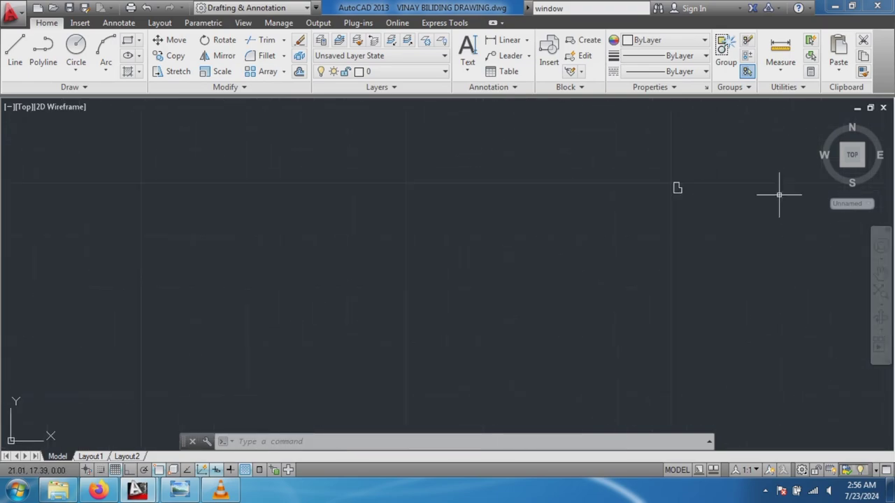
pyautogui.scroll(2, 657, 184)
pyautogui.scroll(3, 555, 139)
pyautogui.scroll(-3, 463, 173)
pyautogui.scroll(3, 464, 173)
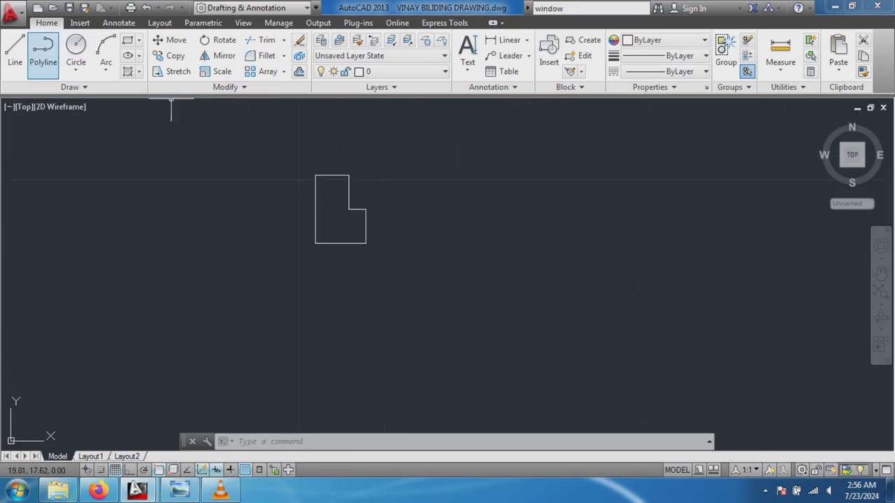
# Draw a 0.80 line right from the outline's top corner, then undo it.
pyautogui.click(15, 49)
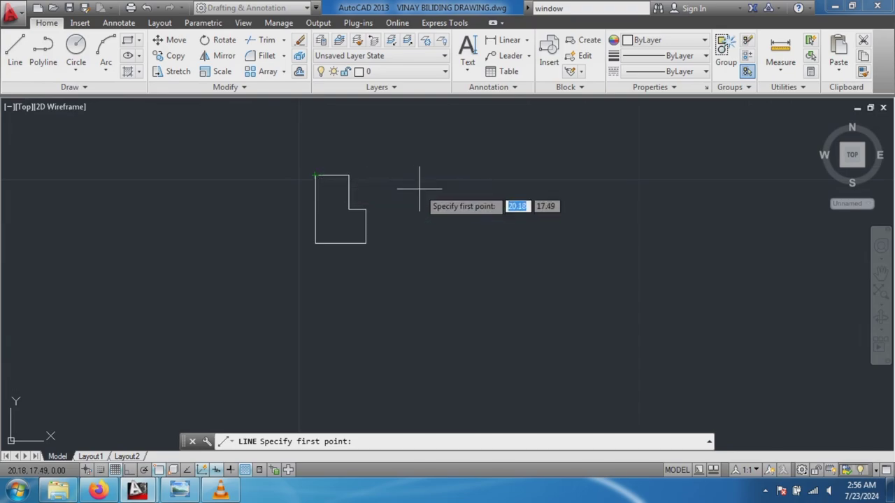
pyautogui.click(349, 175)
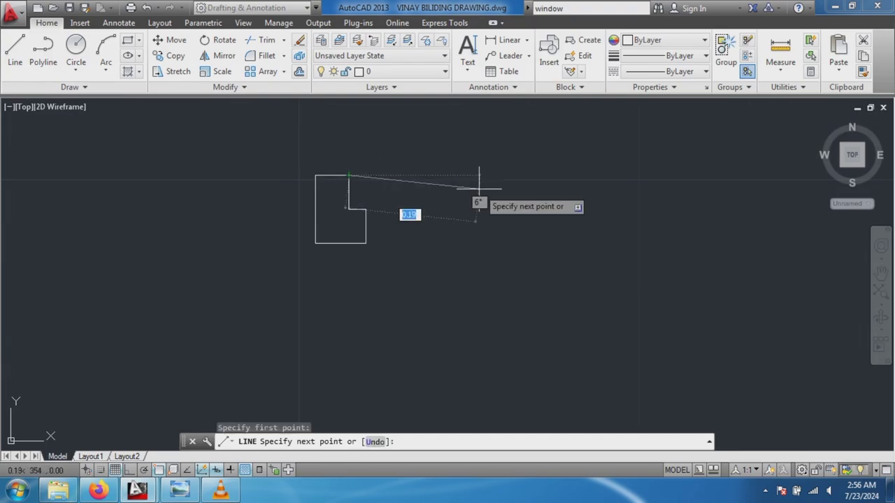
pyautogui.write('0.')
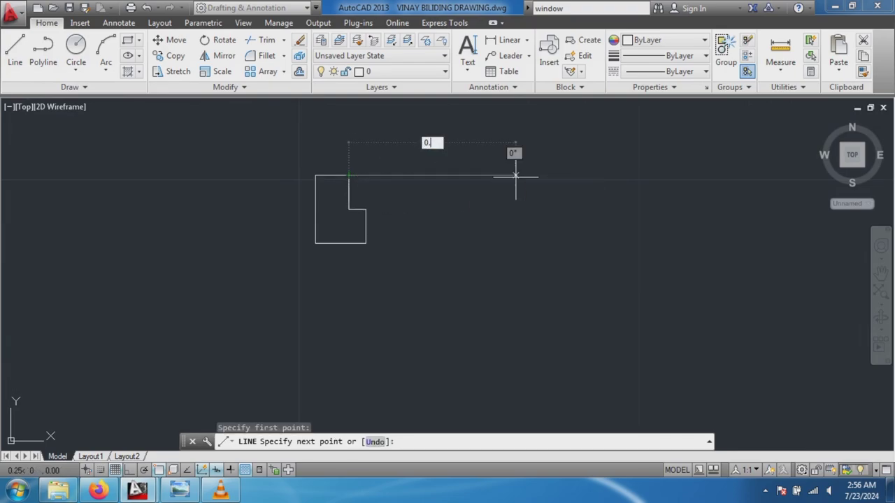
pyautogui.press('Tab')
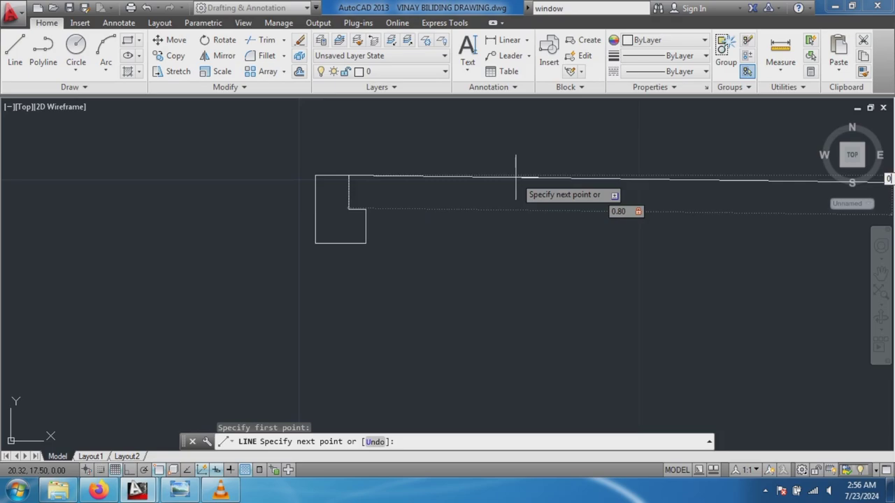
pyautogui.write('0')
pyautogui.press('Return')
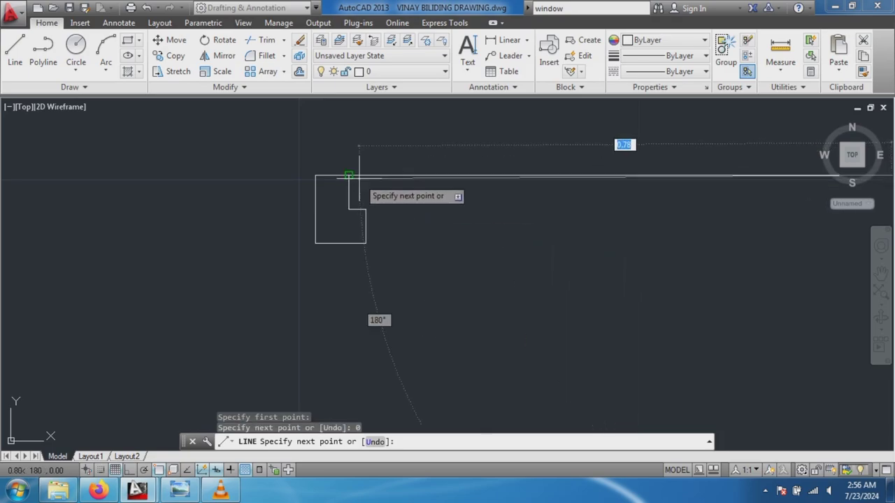
pyautogui.press('Escape')
pyautogui.hotkey('ctrl', 'z')
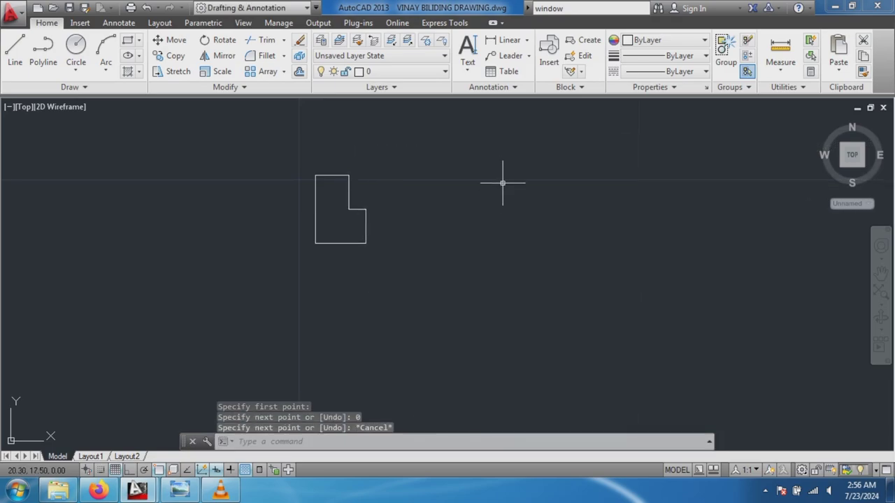
# Redraw the 0.80 horizontal line rightward from the outline's top corner.
pyautogui.click(14, 49)
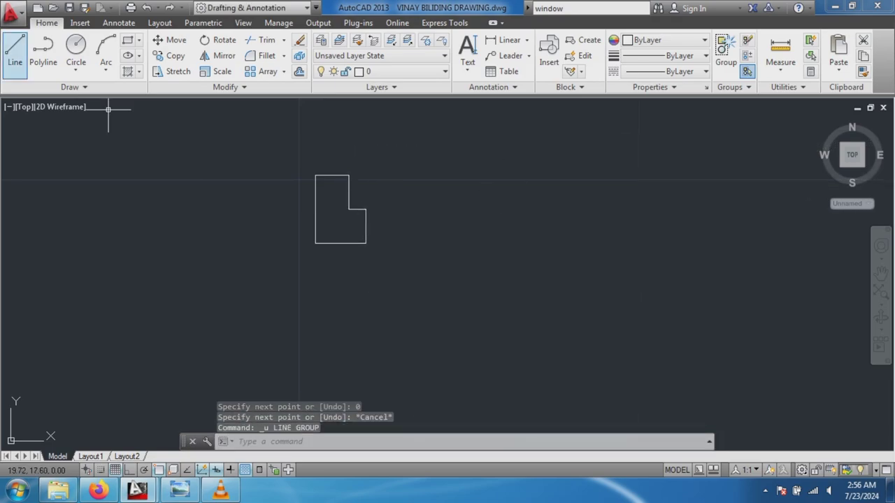
pyautogui.click(348, 174)
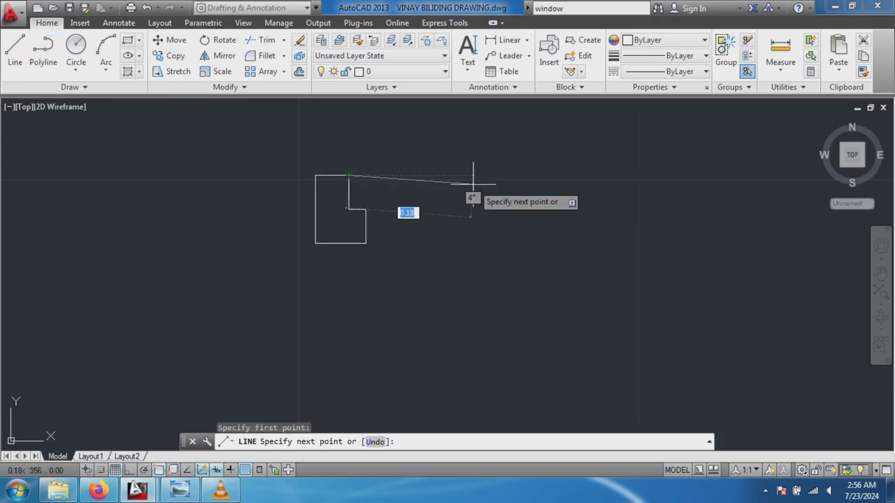
pyautogui.write('0')
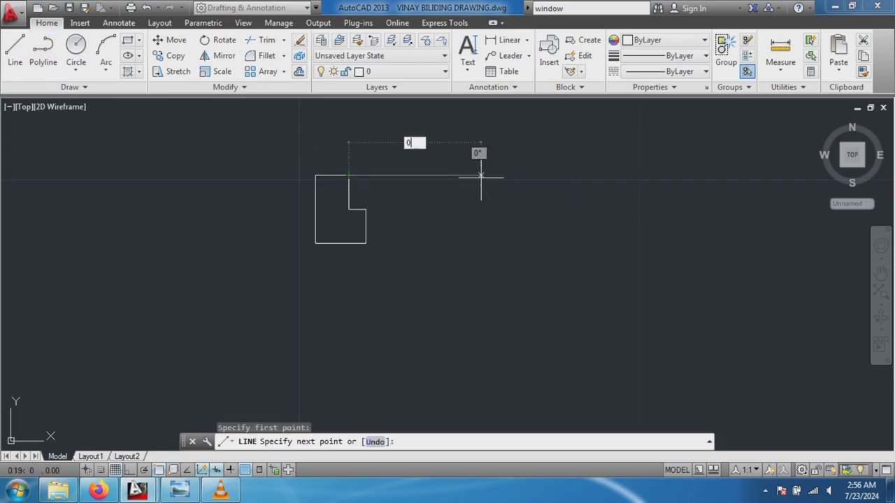
pyautogui.press('Tab')
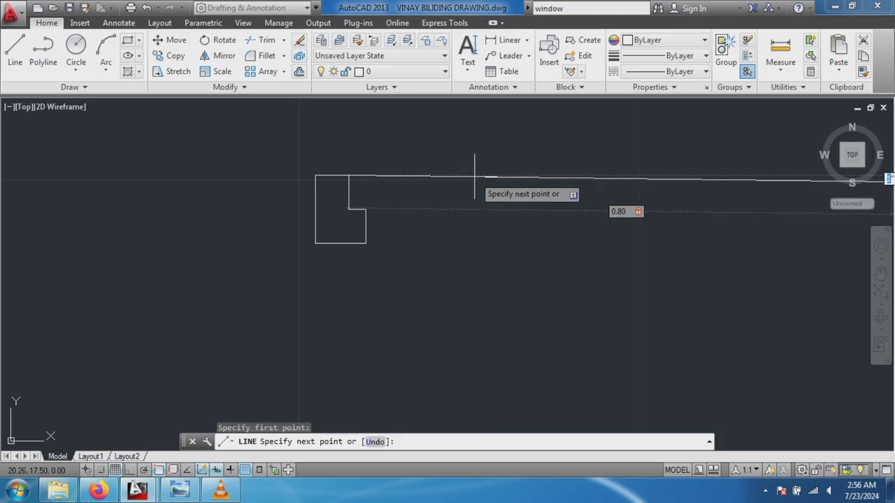
pyautogui.press('Return')
pyautogui.scroll(-2, 475, 186)
pyautogui.scroll(-3, 531, 195)
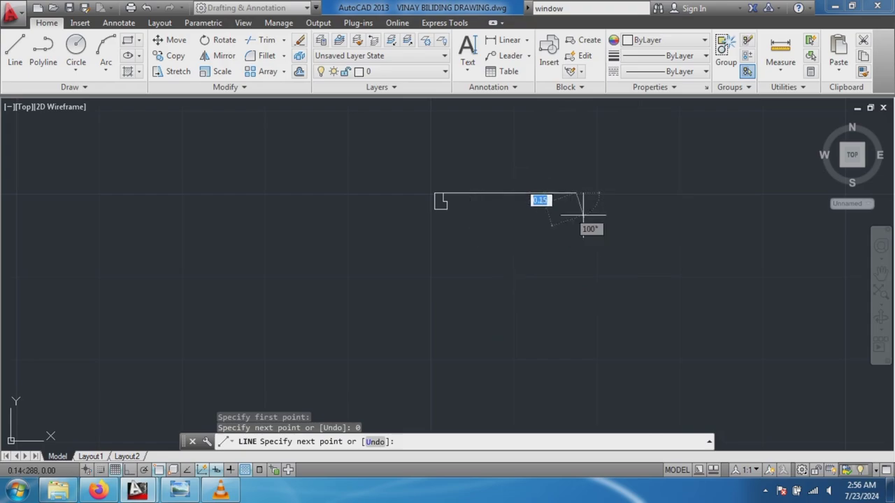
pyautogui.press('Escape')
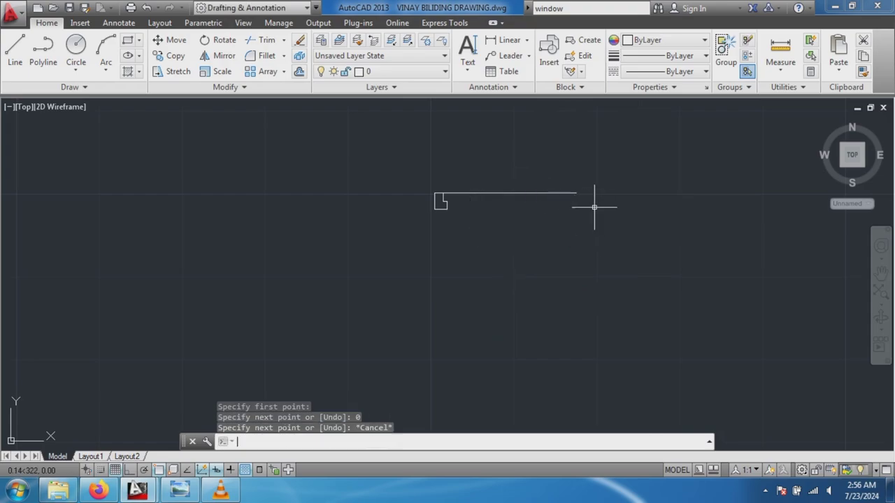
pyautogui.scroll(2, 589, 199)
pyautogui.scroll(2, 584, 200)
pyautogui.scroll(3, 579, 198)
pyautogui.scroll(-5, 543, 189)
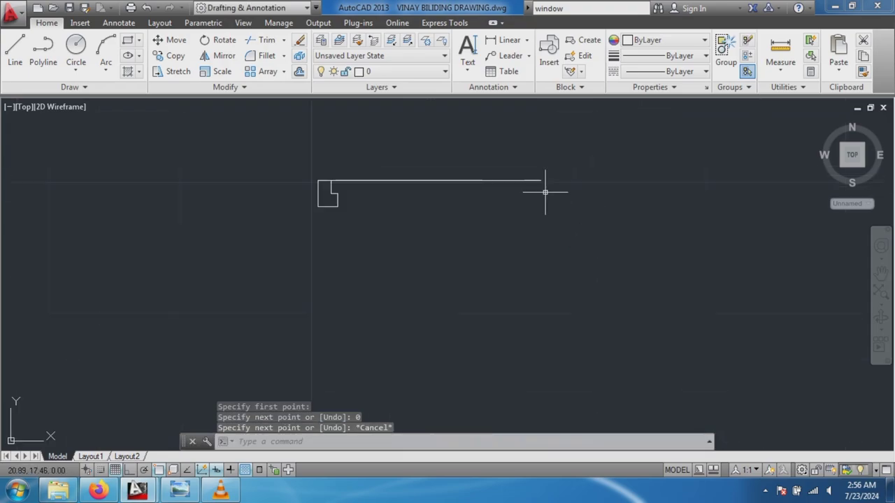
pyautogui.scroll(2, 398, 168)
pyautogui.write('MI')
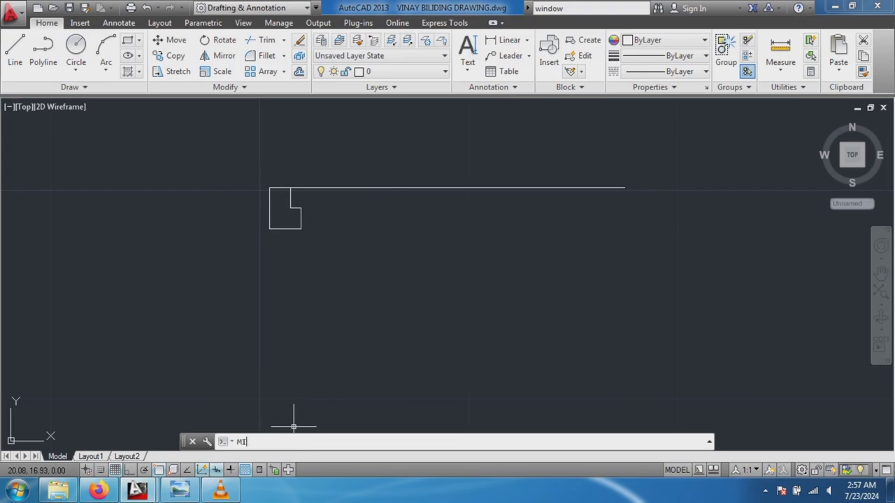
# Start MIRROR and window-select all six pieces of the left L-shaped jamb.
pyautogui.write('RROR')
pyautogui.press('Down')
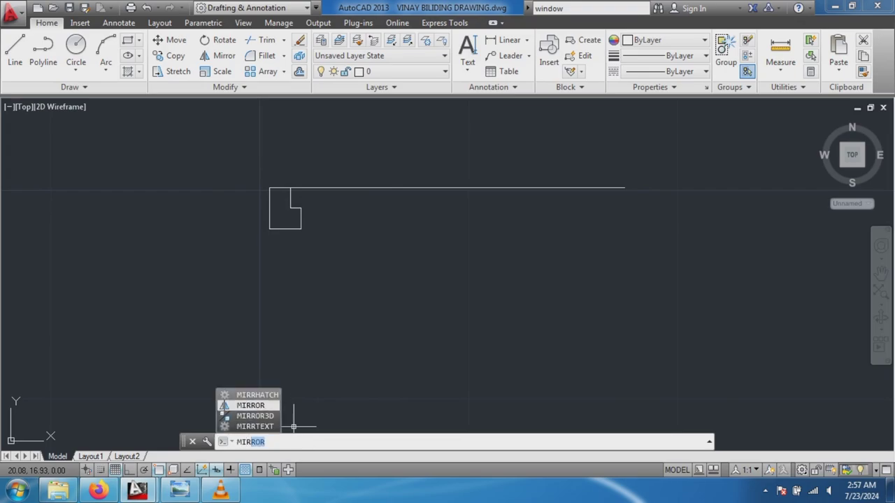
pyautogui.press('Return')
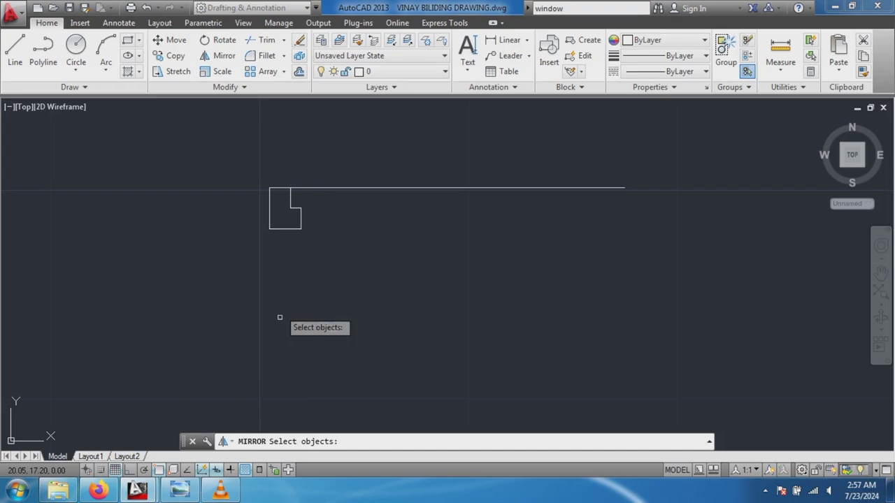
pyautogui.click(248, 179)
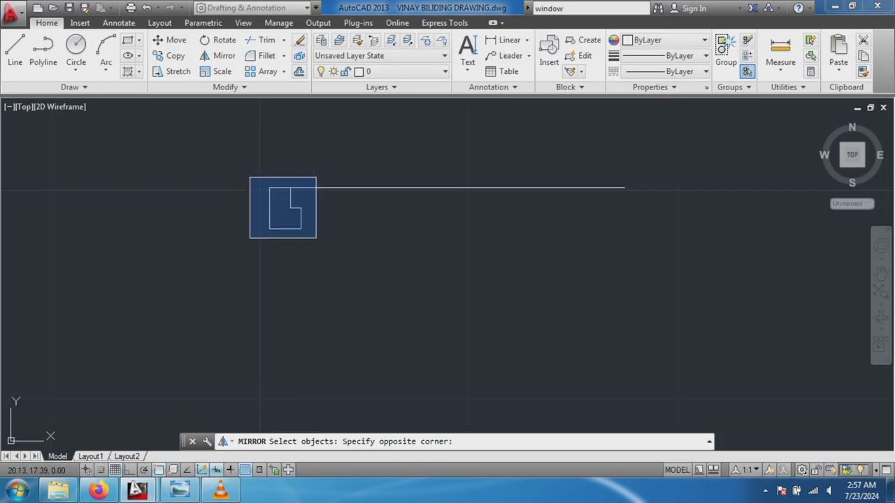
pyautogui.click(318, 239)
pyautogui.press('Return')
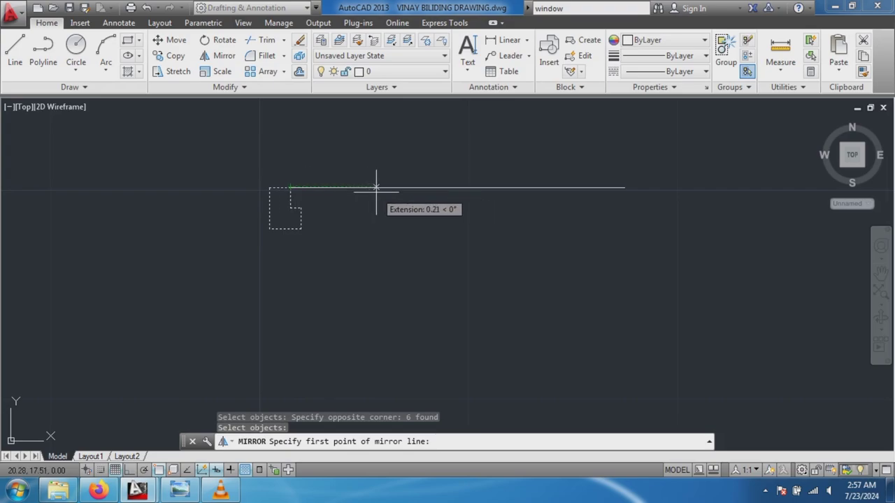
# Mirror the jamb about a line from 0.40 along the wall at 270°, keeping the original.
pyautogui.write('0.40')
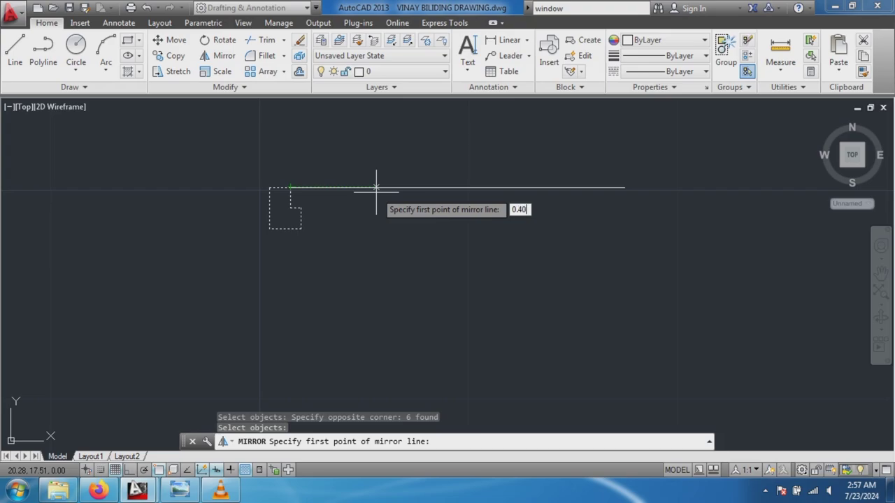
pyautogui.press('Return')
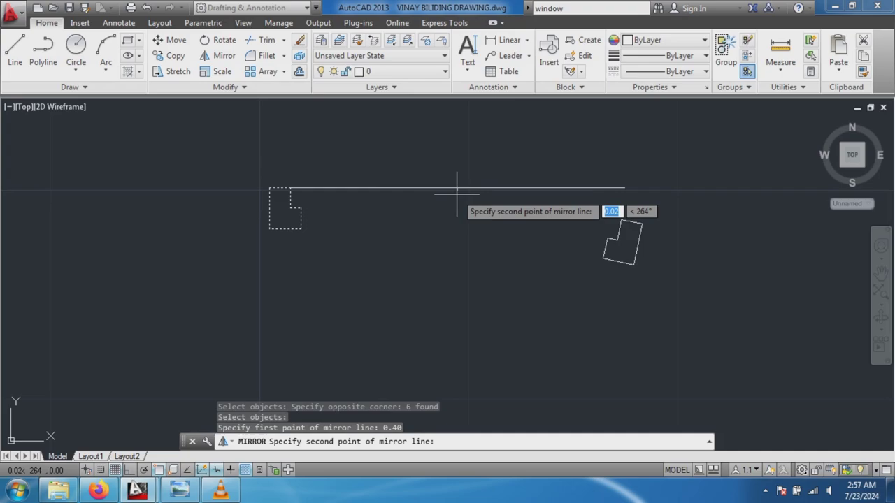
pyautogui.press('Tab')
pyautogui.write('270')
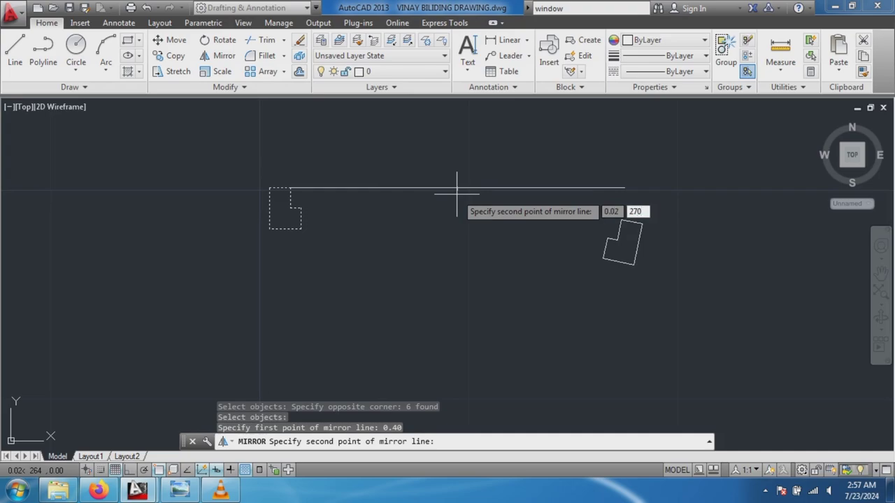
pyautogui.press('Return')
pyautogui.press('Return')
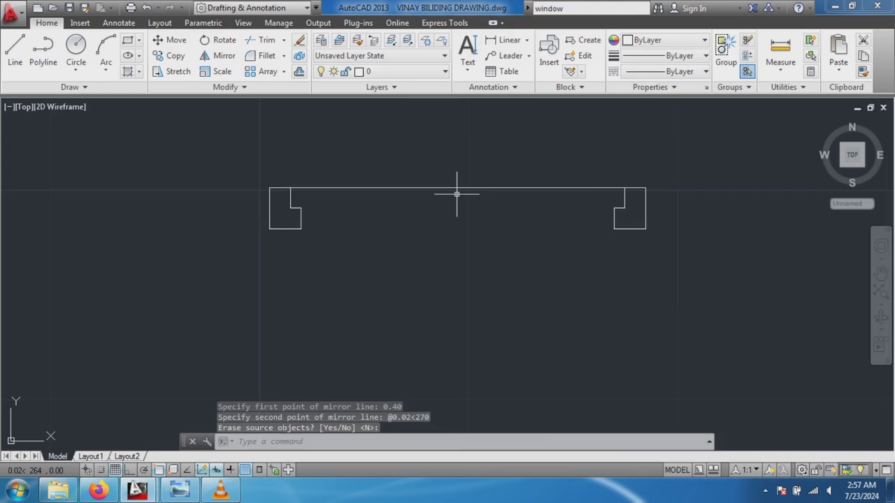
pyautogui.scroll(2, 701, 186)
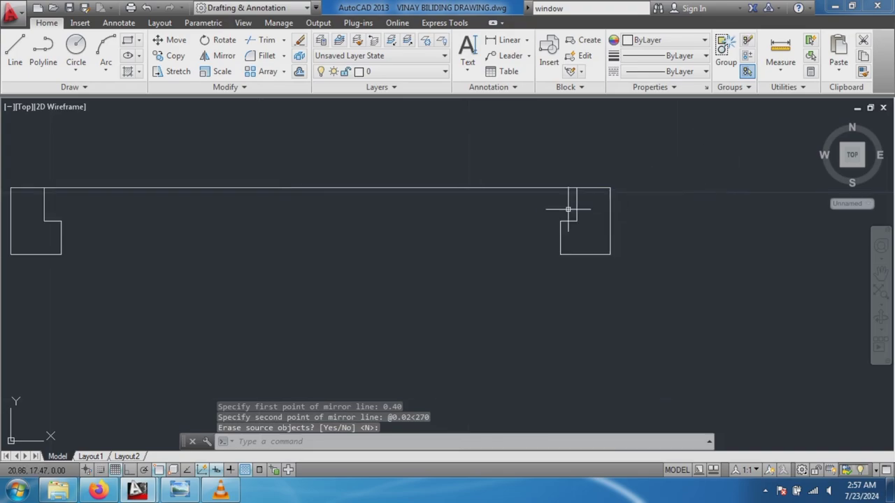
pyautogui.scroll(2, 561, 208)
pyautogui.scroll(-1, 561, 208)
pyautogui.scroll(-1, 580, 210)
pyautogui.scroll(1, 440, 214)
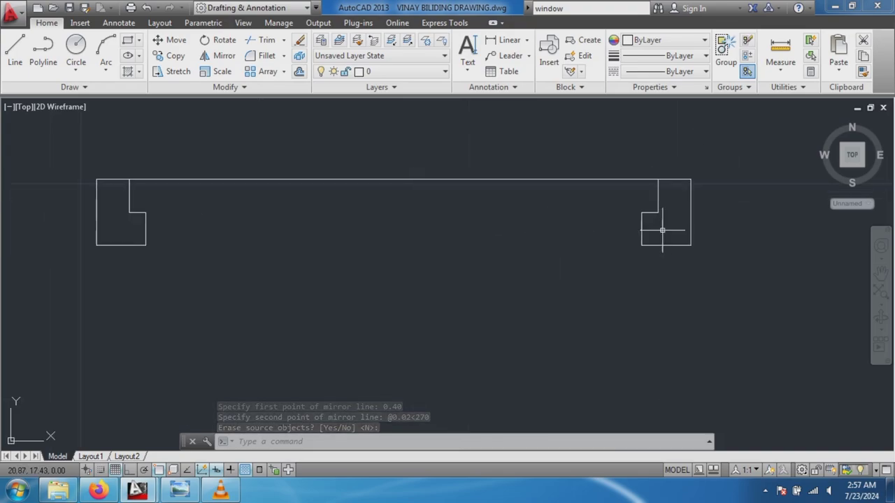
pyautogui.scroll(-1, 652, 207)
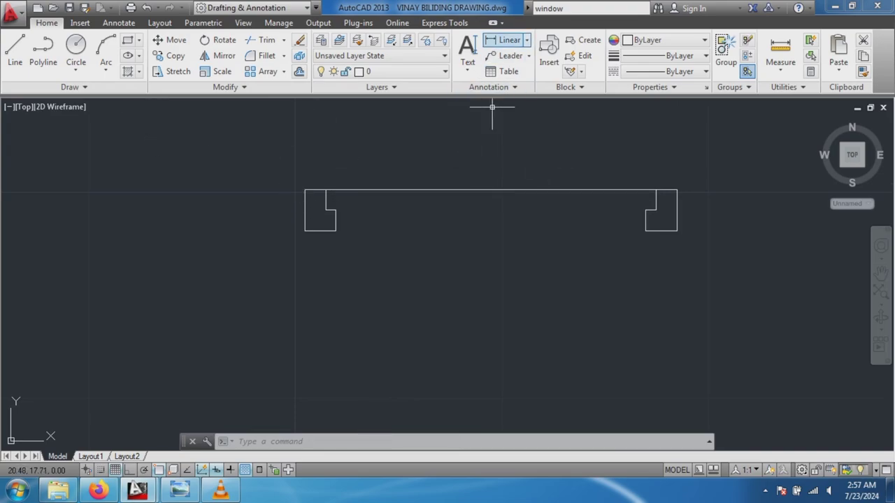
pyautogui.click(305, 189)
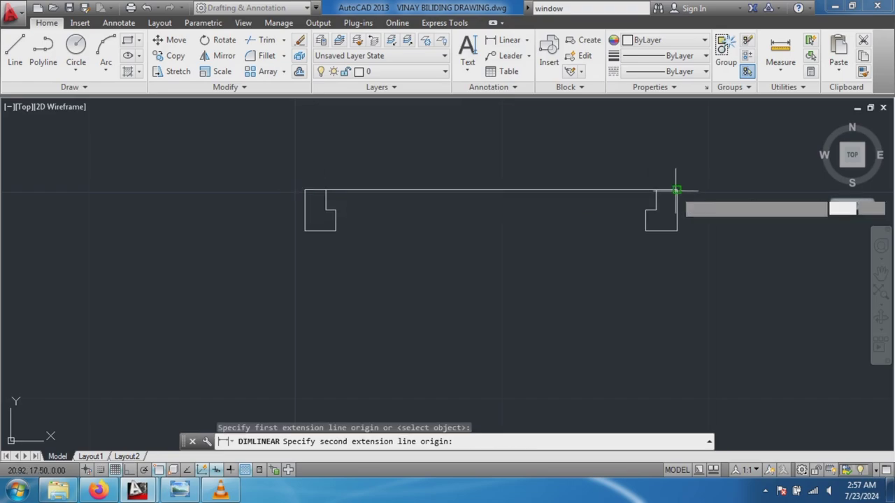
pyautogui.click(676, 189)
pyautogui.scroll(-8, 661, 231)
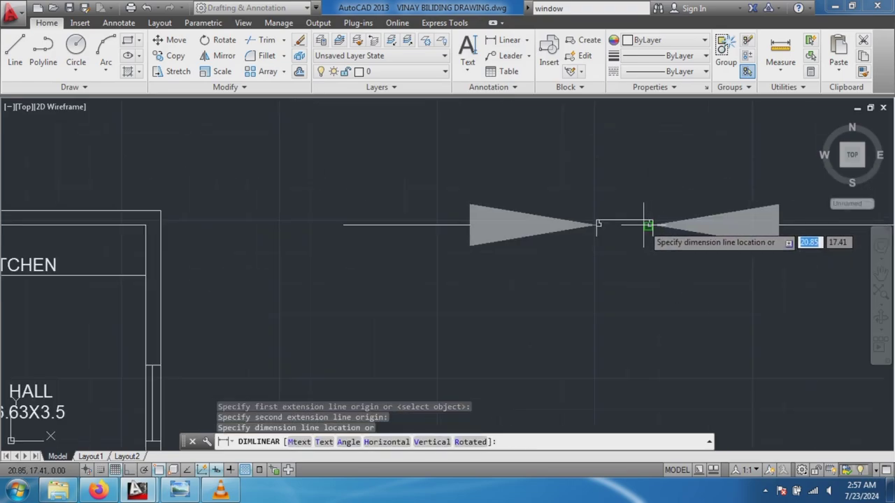
pyautogui.scroll(-2, 633, 224)
pyautogui.scroll(-2, 624, 225)
pyautogui.scroll(-2, 621, 225)
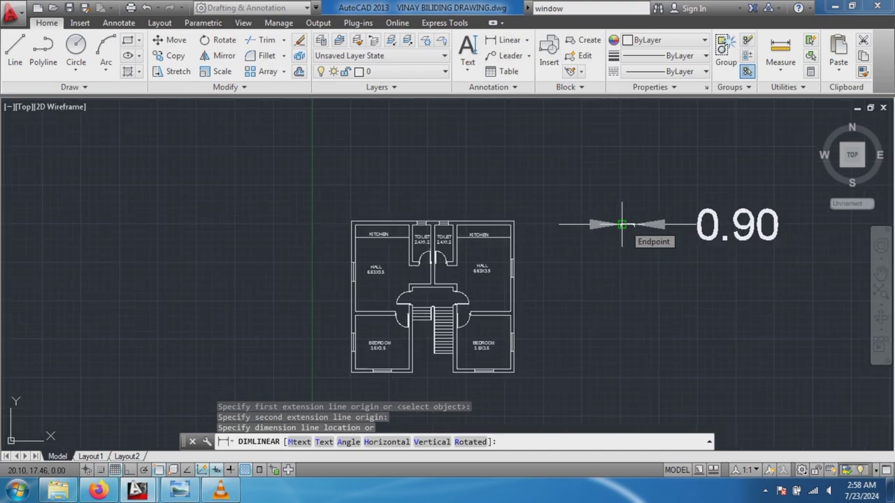
pyautogui.scroll(6, 622, 225)
pyautogui.scroll(2, 624, 224)
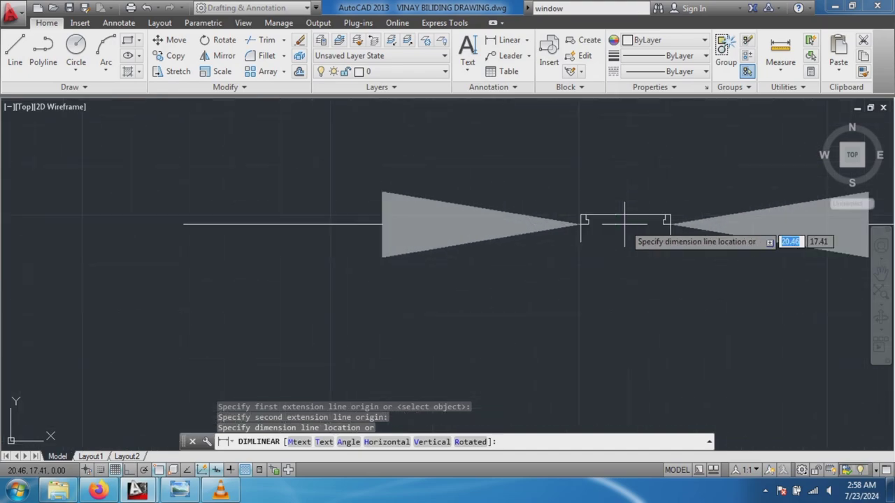
pyautogui.scroll(2, 625, 224)
pyautogui.press('Escape')
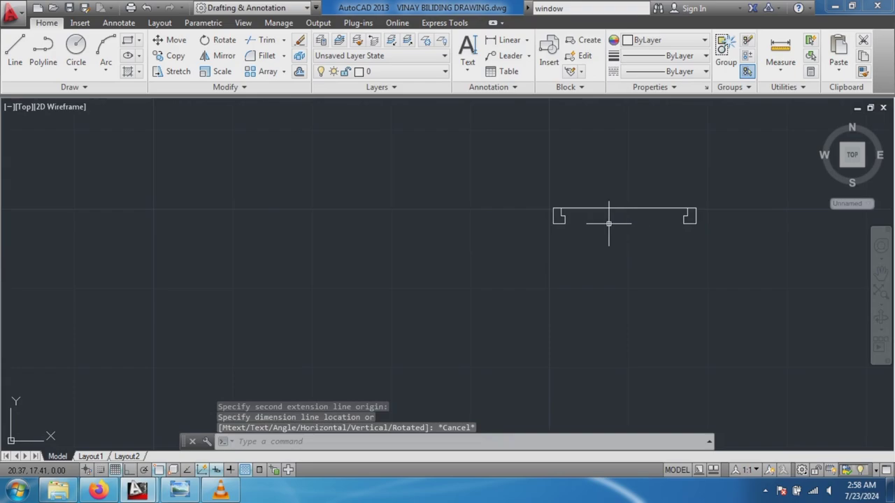
pyautogui.scroll(2, 606, 214)
pyautogui.scroll(2, 560, 217)
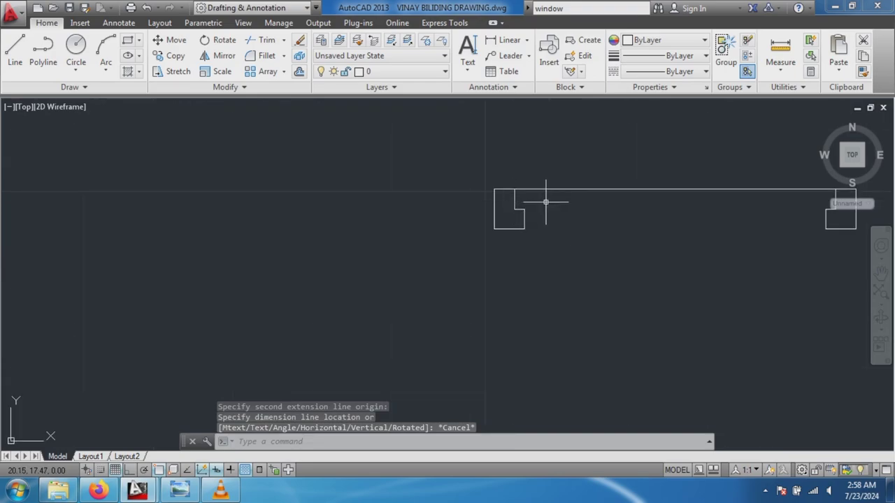
pyautogui.scroll(-2, 546, 202)
pyautogui.scroll(2, 775, 194)
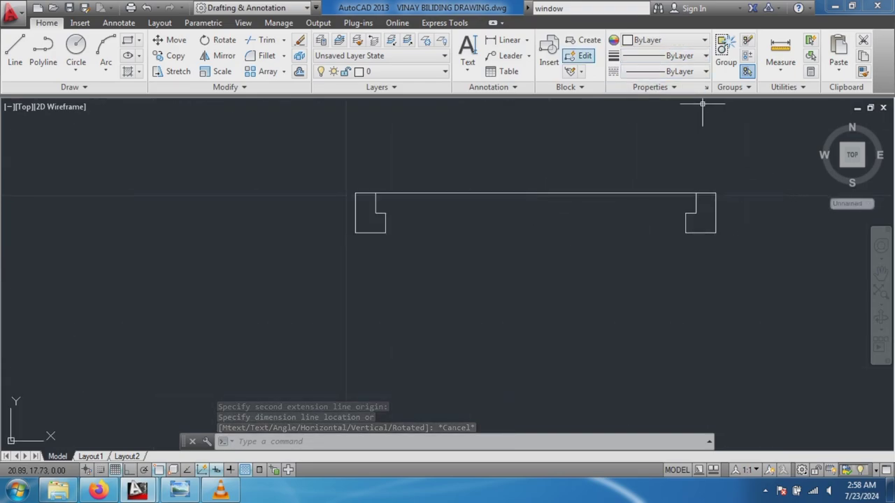
pyautogui.click(505, 40)
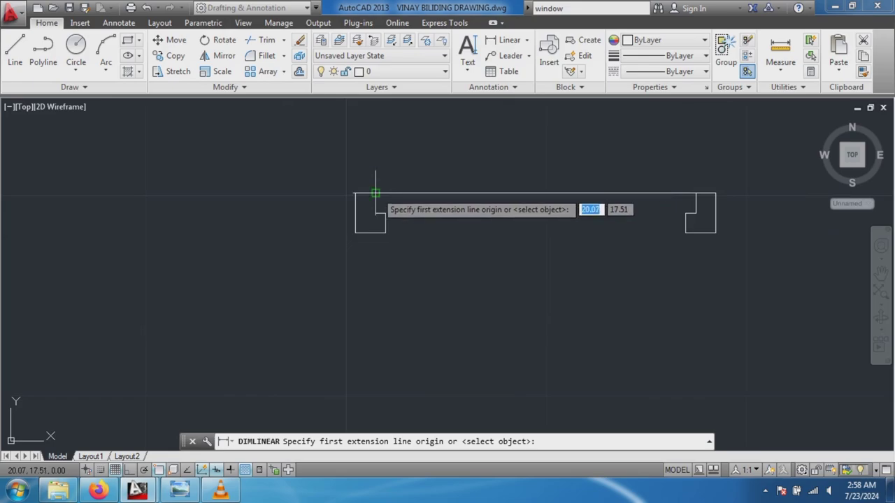
pyautogui.click(376, 193)
pyautogui.click(695, 193)
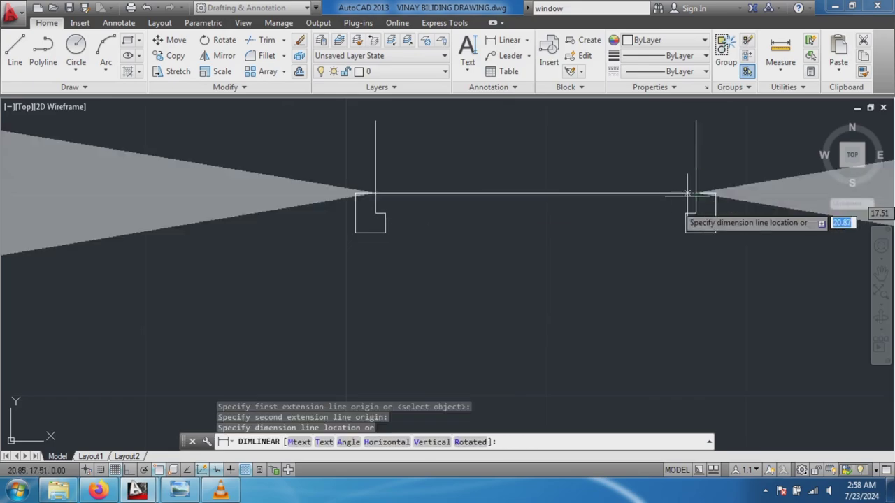
pyautogui.scroll(-2, 630, 252)
pyautogui.scroll(-1, 629, 252)
pyautogui.scroll(-1, 630, 252)
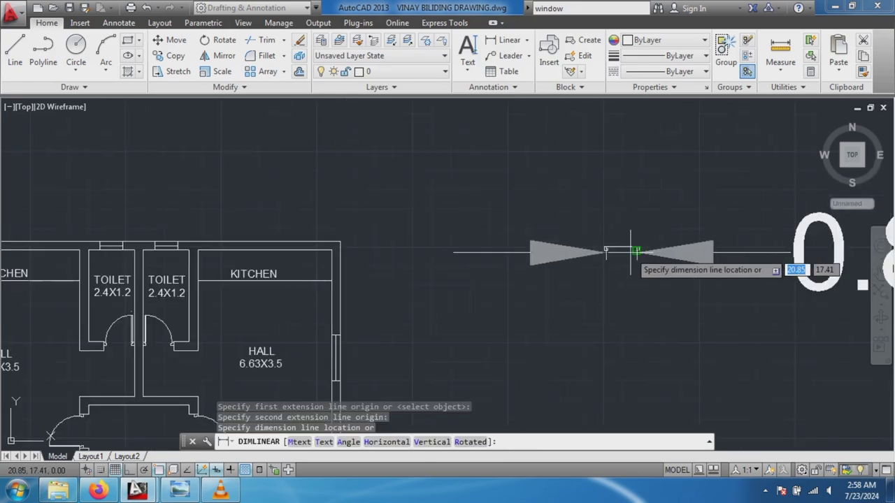
pyautogui.scroll(-1, 630, 252)
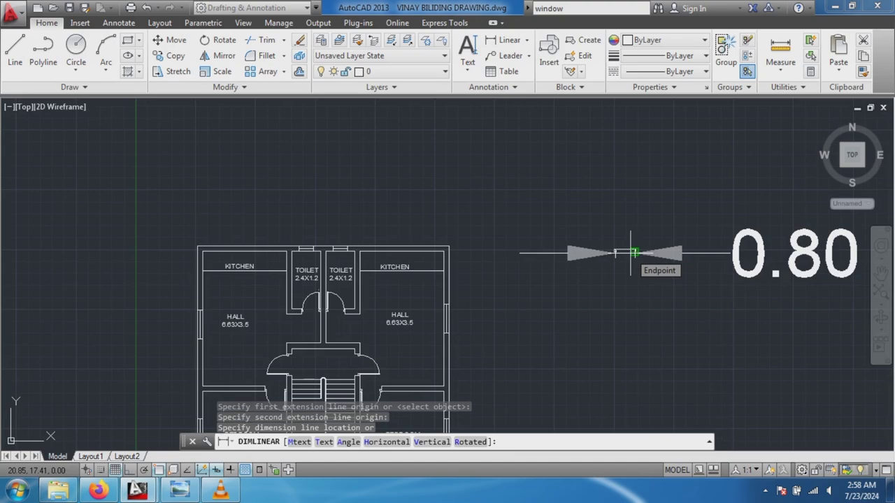
pyautogui.scroll(1, 630, 252)
pyautogui.scroll(1, 630, 252)
pyautogui.scroll(1, 630, 252)
pyautogui.scroll(1, 629, 253)
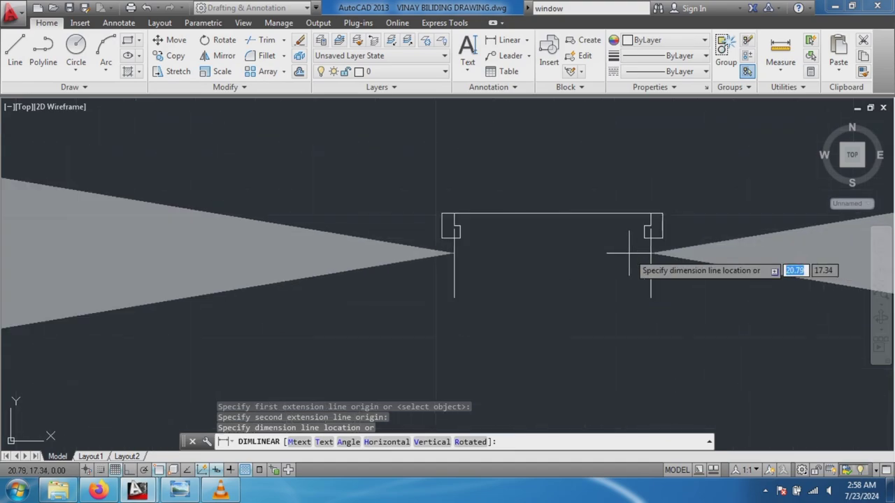
pyautogui.press('Escape')
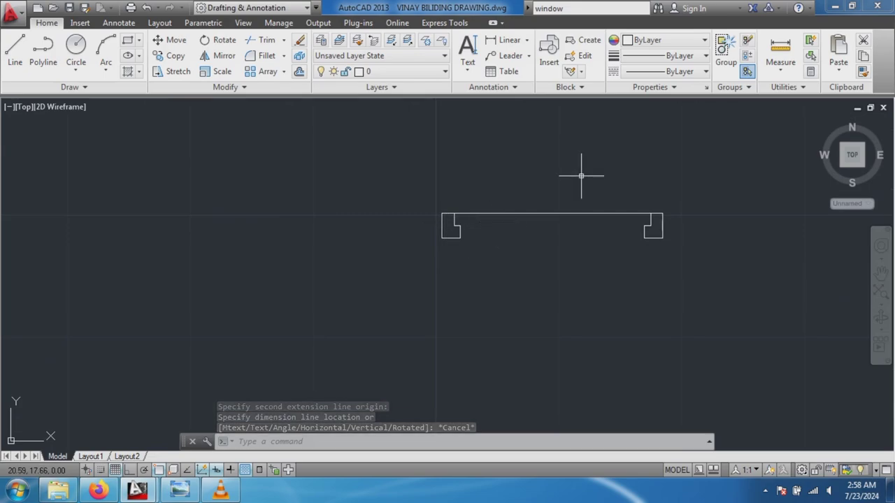
pyautogui.scroll(-2, 578, 182)
pyautogui.scroll(3, 581, 181)
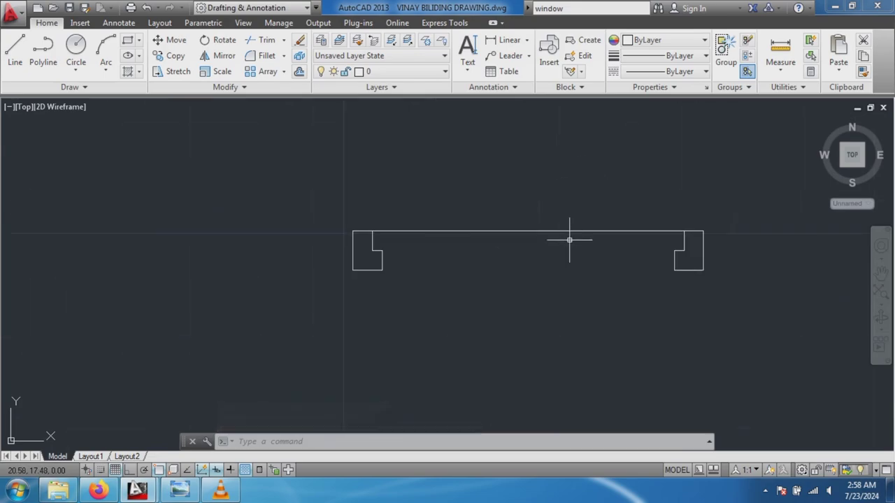
pyautogui.scroll(-2, 527, 186)
# Draw a 0.80-long vertical line at 90° from the jamb's inner corner.
pyautogui.scroll(-4, 493, 165)
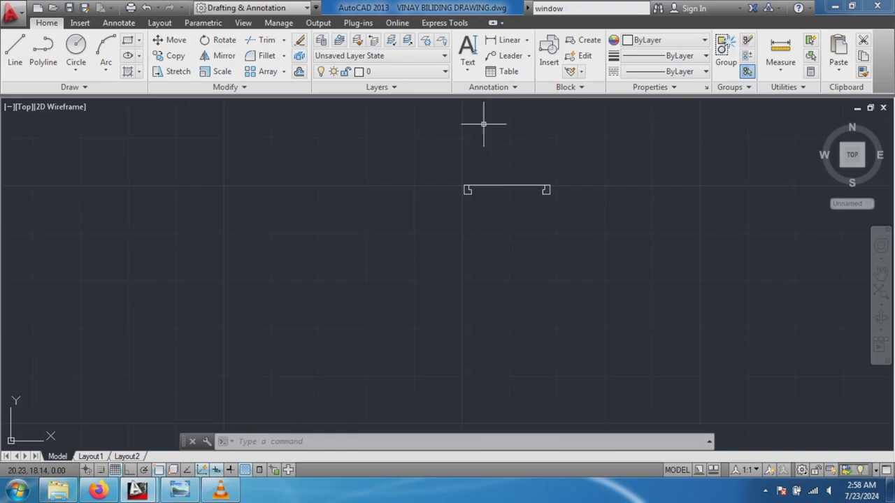
pyautogui.scroll(4, 487, 132)
pyautogui.scroll(2, 482, 137)
pyautogui.scroll(2, 443, 375)
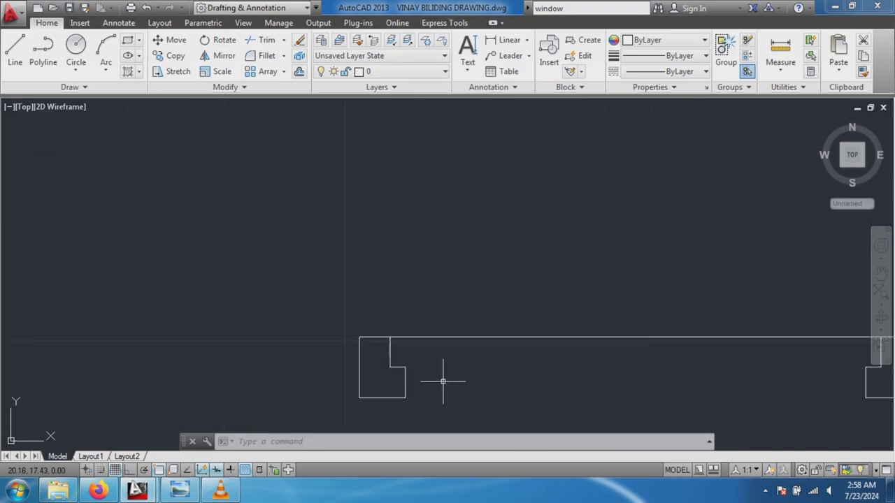
pyautogui.click(14, 48)
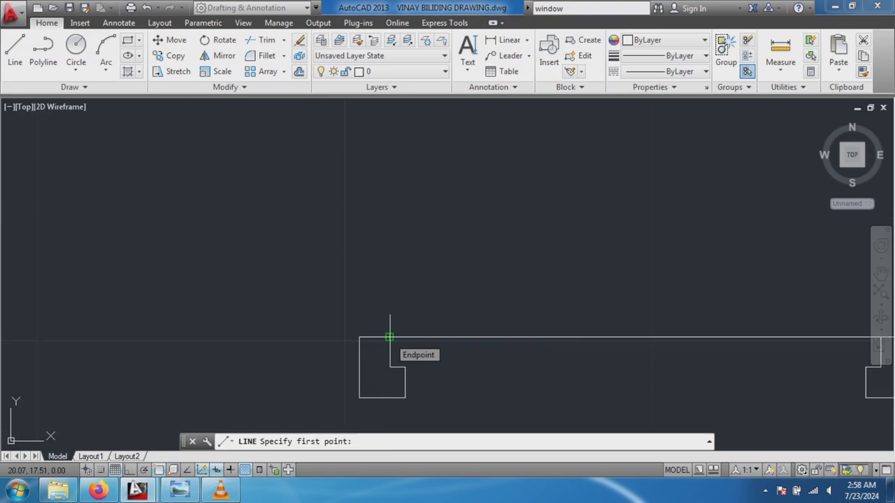
pyautogui.click(390, 338)
pyautogui.write('0.80')
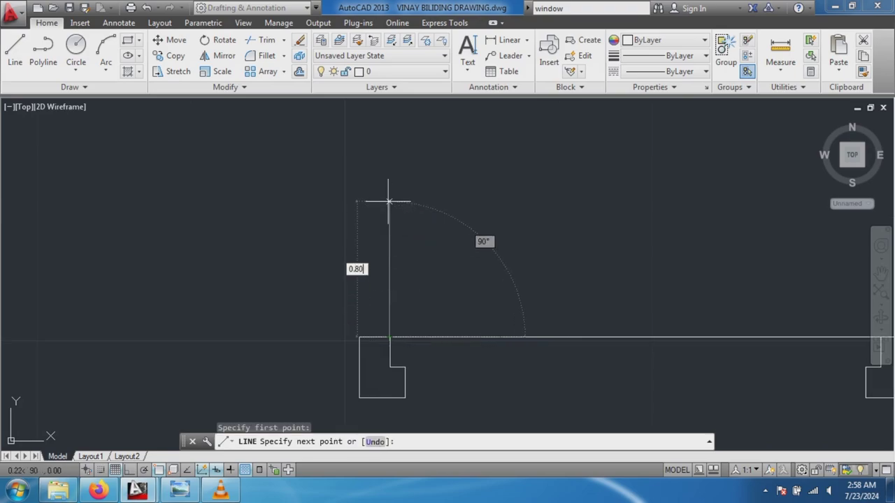
pyautogui.press('Tab')
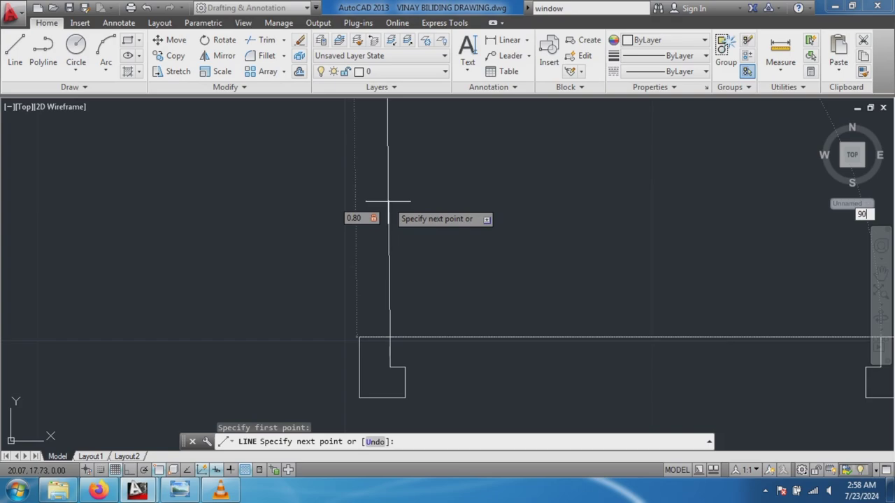
pyautogui.press('Return')
# End the line command and undo the vertical line just drawn.
pyautogui.scroll(-2, 381, 248)
pyautogui.scroll(-2, 386, 258)
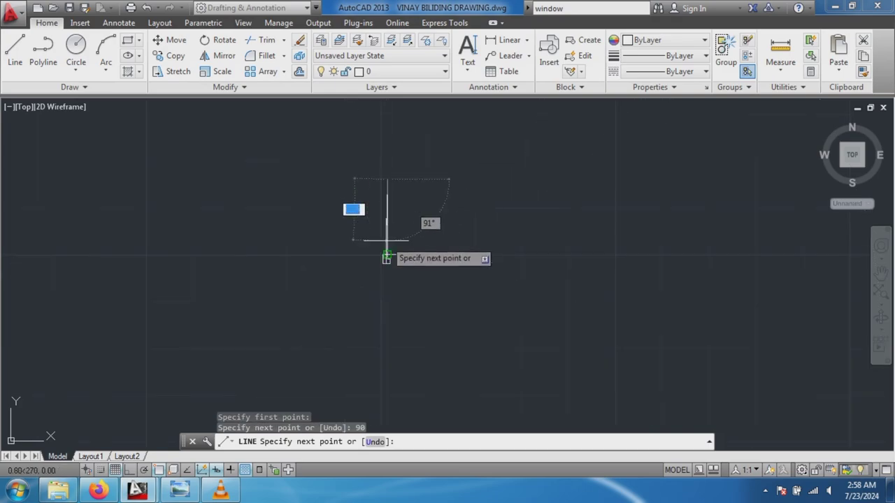
pyautogui.scroll(2, 396, 180)
pyautogui.scroll(2, 406, 184)
pyautogui.scroll(2, 412, 189)
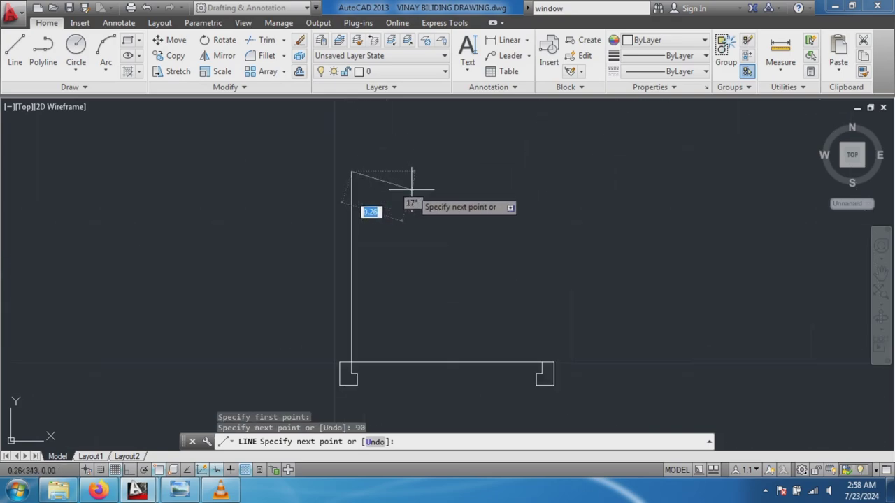
pyautogui.scroll(4, 411, 188)
pyautogui.scroll(-3, 402, 185)
pyautogui.scroll(-1, 398, 194)
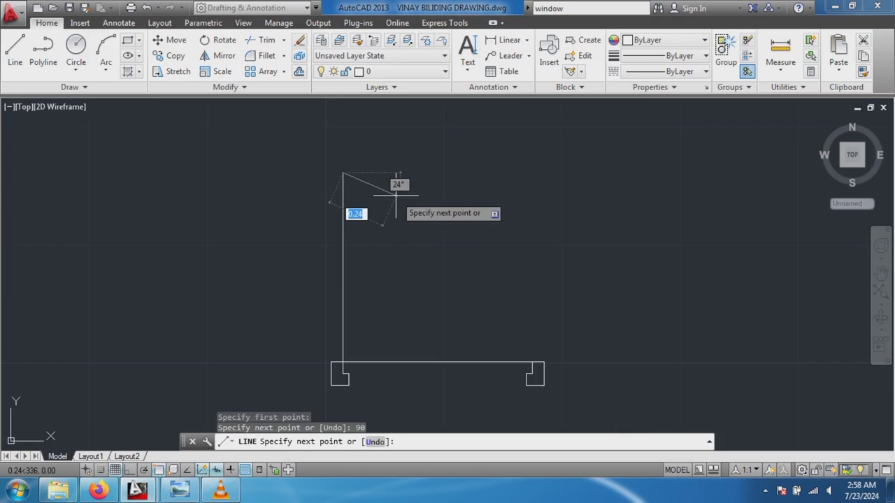
pyautogui.press('Escape')
pyautogui.hotkey('ctrl', 'z')
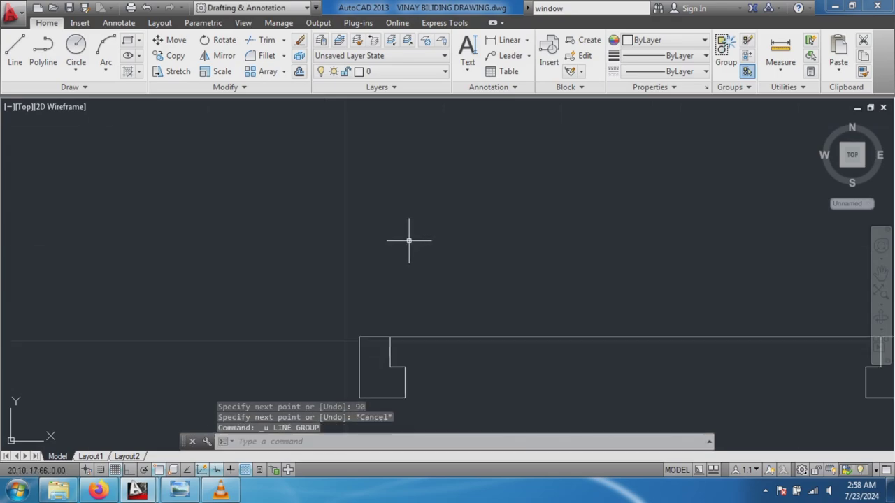
# Start a line at the left jamb corner and draw a 0.80 side straight up at 90°.
pyautogui.write('l')
pyautogui.press('Return')
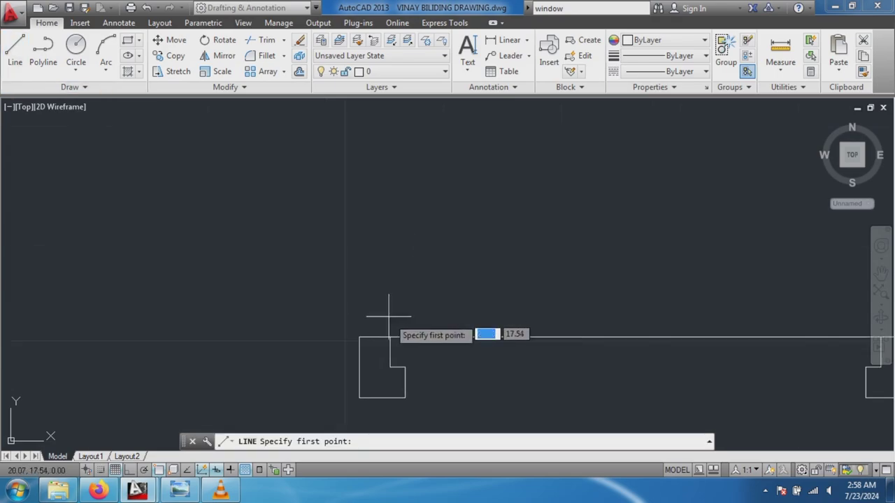
pyautogui.click(390, 337)
pyautogui.write('0.8')
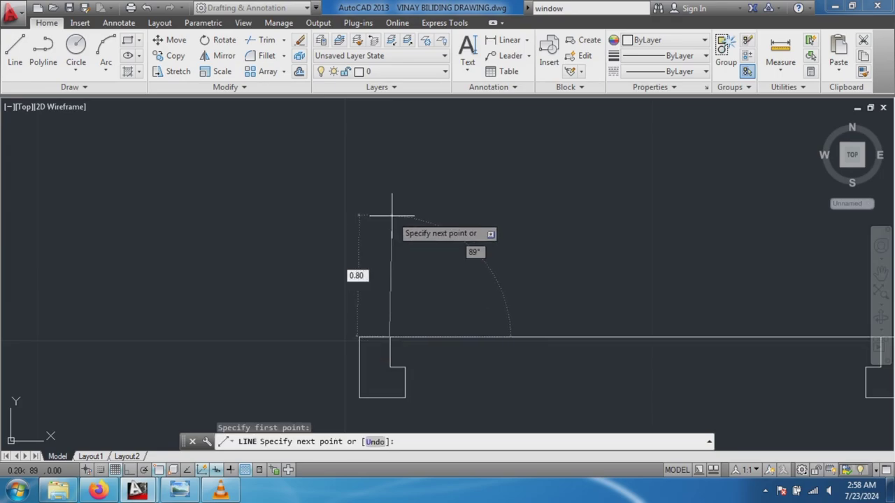
pyautogui.press('Return')
pyautogui.scroll(-4, 392, 216)
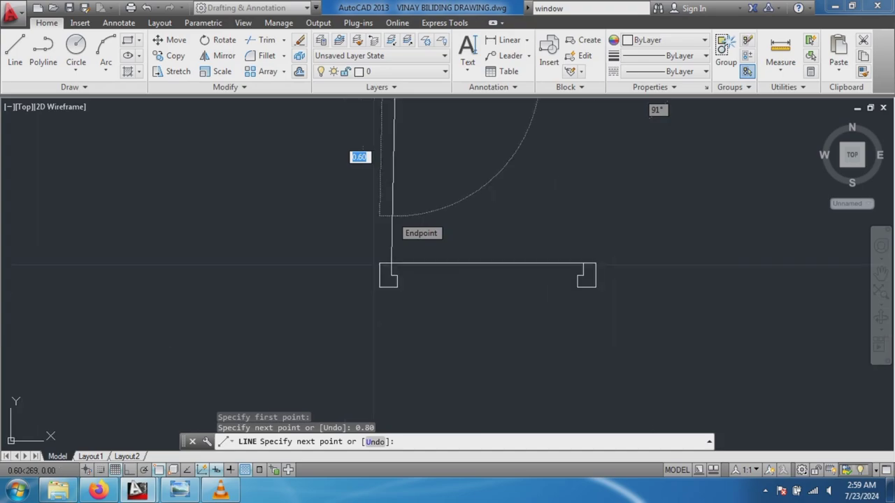
pyautogui.hotkey('ctrl', 'z')
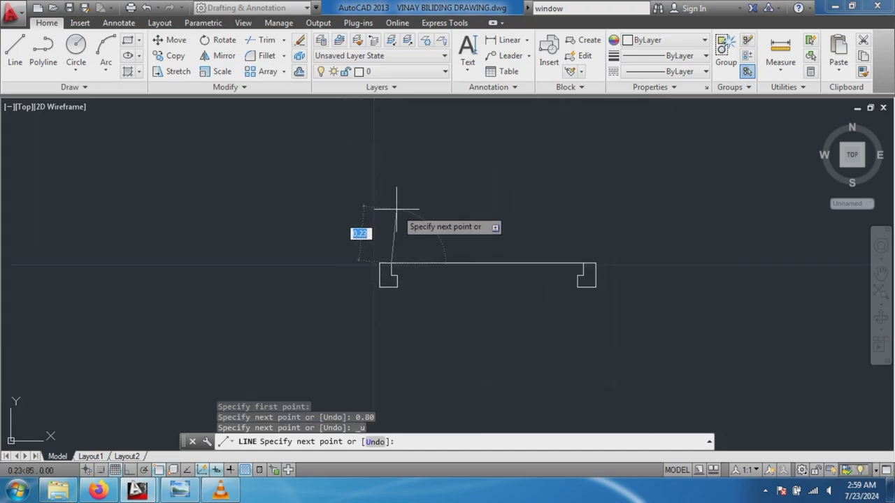
pyautogui.press('Tab')
pyautogui.write('90')
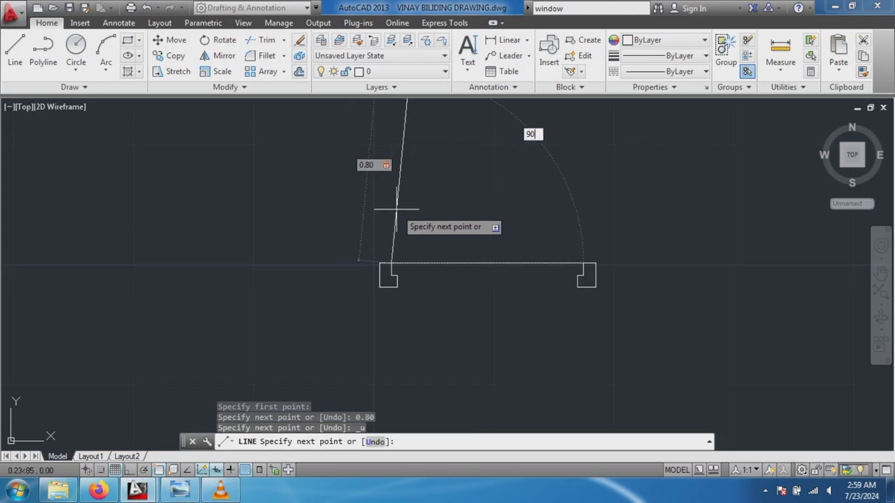
pyautogui.press('Return')
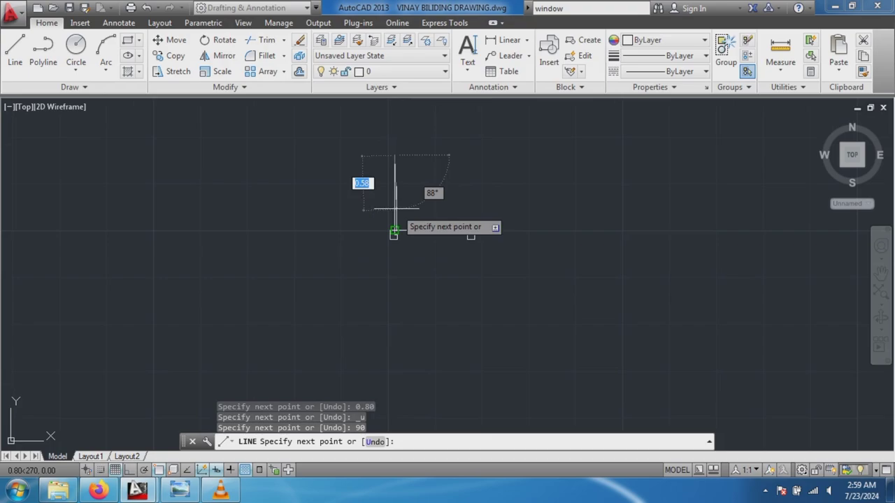
pyautogui.scroll(-4, 396, 209)
pyautogui.scroll(6, 410, 161)
pyautogui.write('0.5')
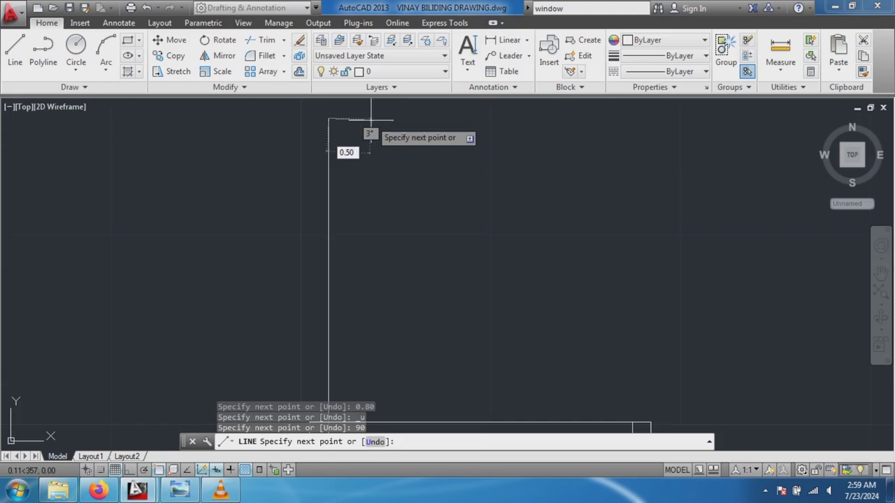
# Add a 0.05 horizontal top edge to the leaf, replacing a mistaken 0.50 segment.
pyautogui.press('Tab')
pyautogui.write('0')
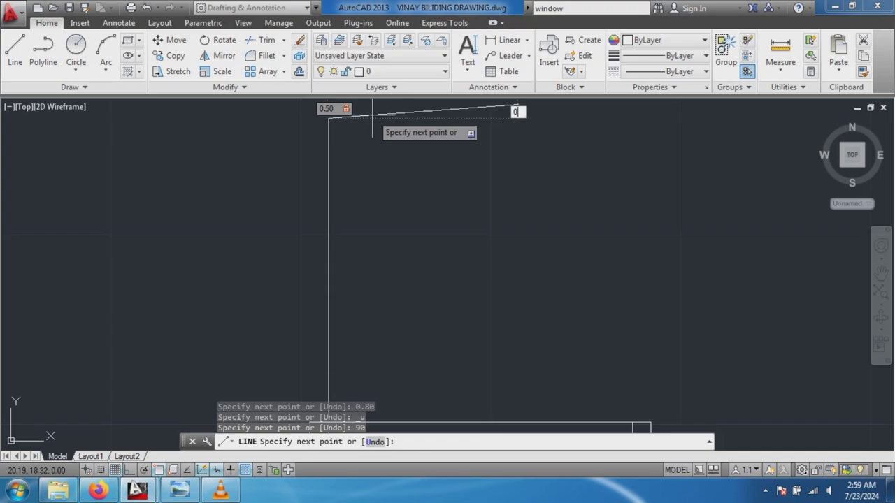
pyautogui.press('Return')
pyautogui.scroll(-2, 405, 228)
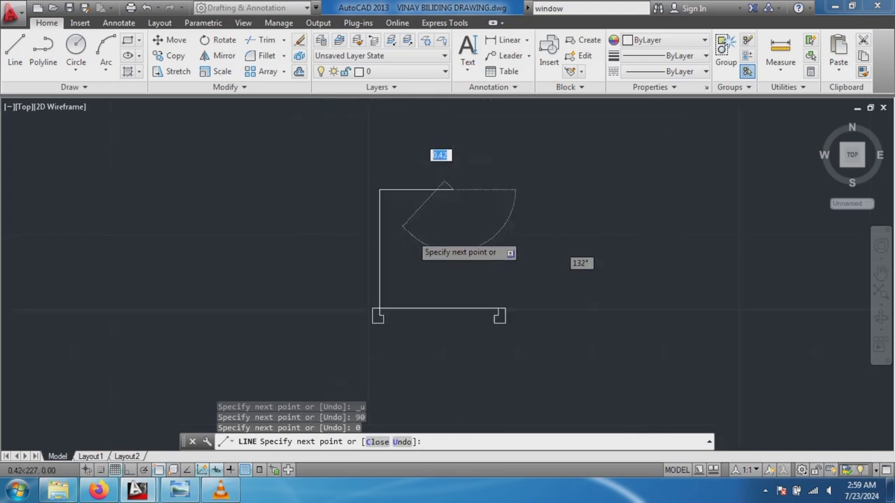
pyautogui.scroll(-2, 410, 247)
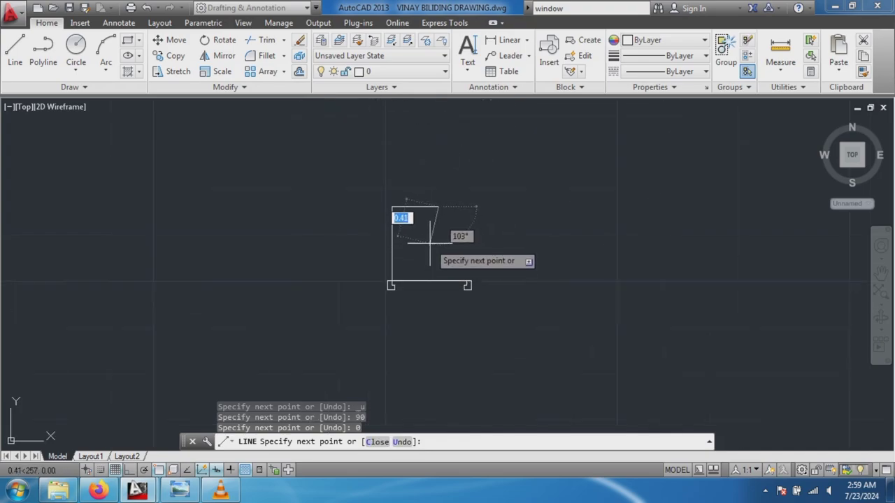
pyautogui.hotkey('ctrl', 'z')
pyautogui.write('0.05')
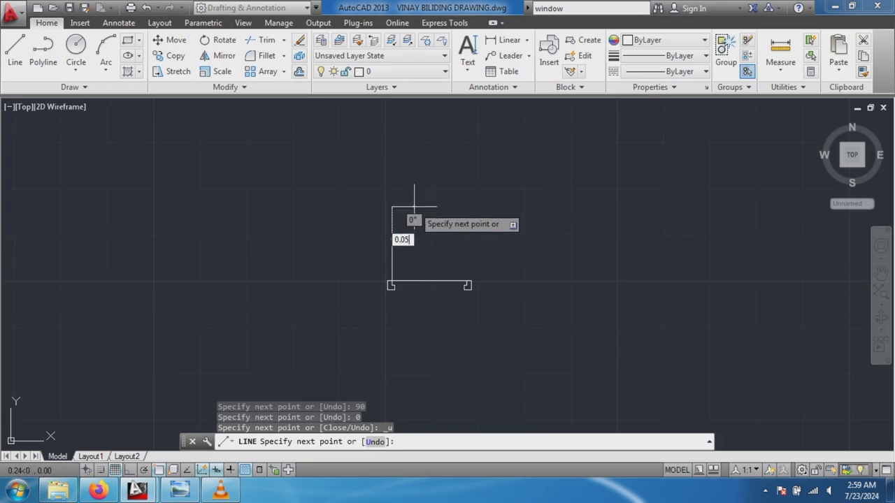
pyautogui.press('Tab')
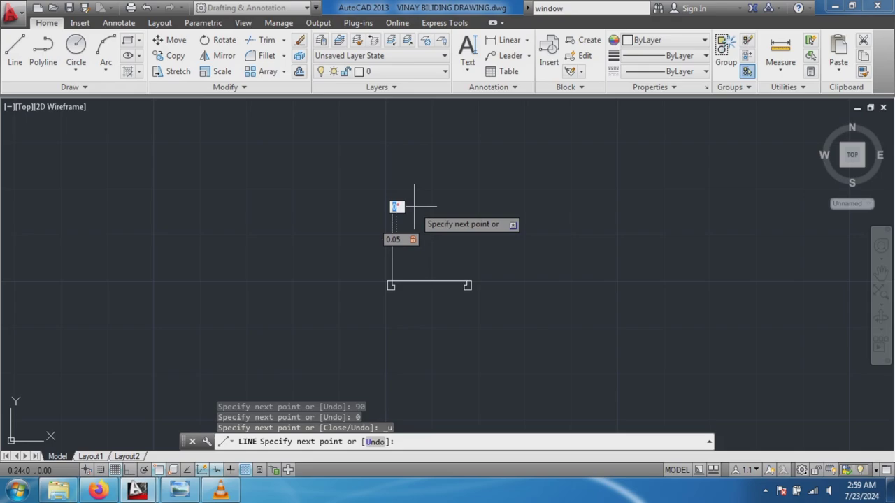
pyautogui.write('0')
pyautogui.press('Return')
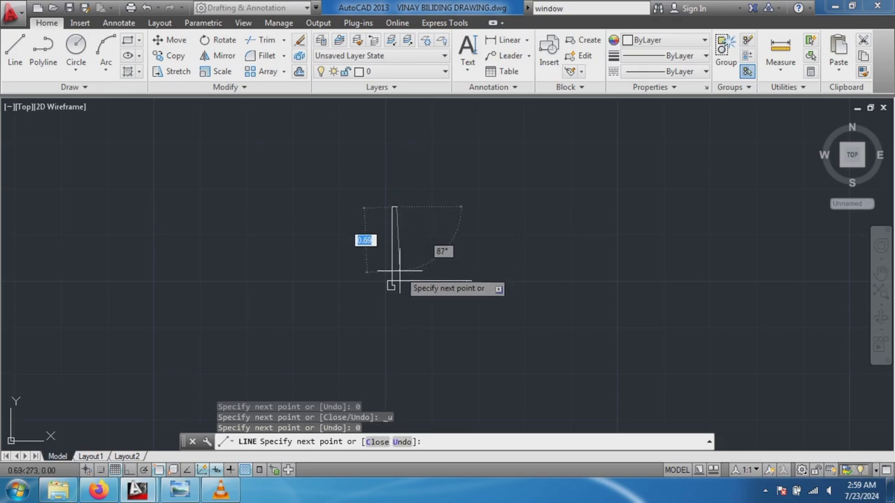
pyautogui.scroll(5, 402, 274)
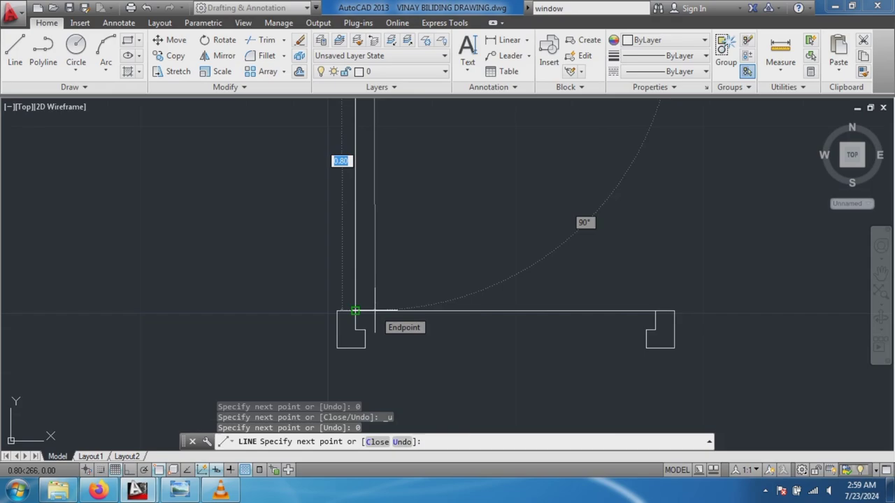
# Draw the second 0.80 side back down to the wall and end the line command.
pyautogui.click(355, 311)
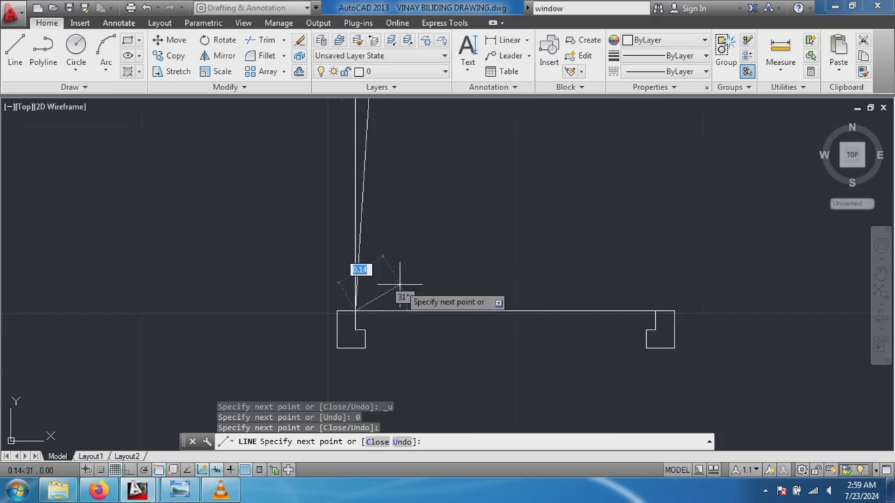
pyautogui.hotkey('ctrl', 'z')
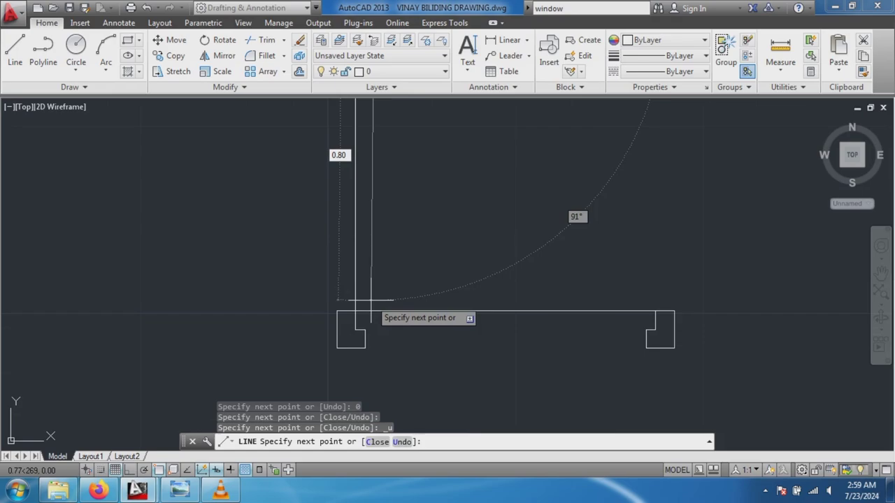
pyautogui.press('Tab')
pyautogui.press('Return')
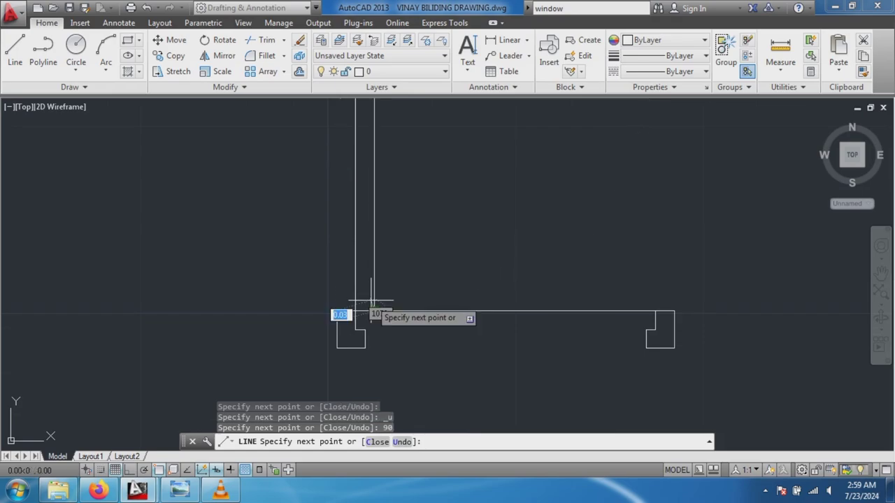
pyautogui.press('Escape')
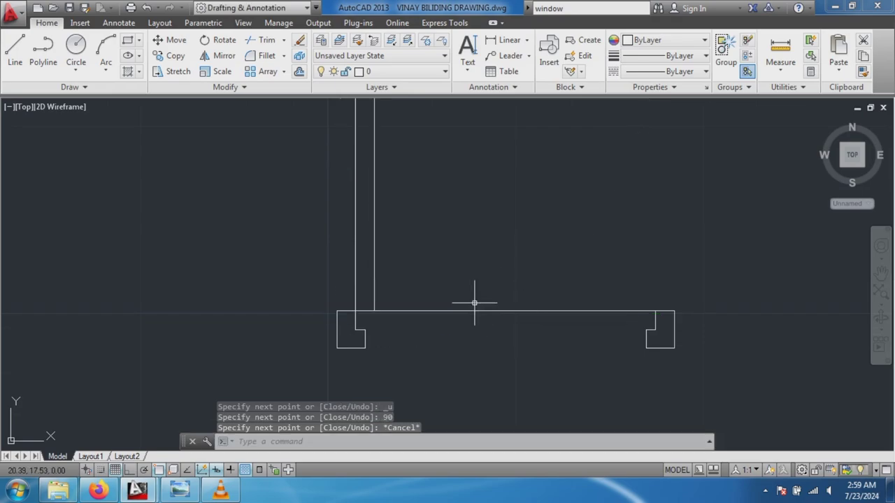
pyautogui.scroll(-4, 472, 302)
# Draw a circle centred on the leaf's hinge corner with radius to the leaf's top.
pyautogui.scroll(2, 471, 276)
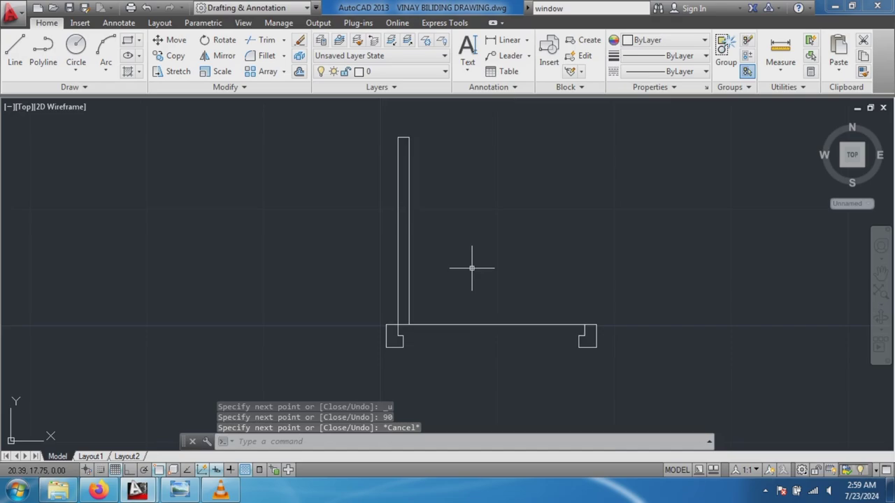
pyautogui.scroll(2, 472, 268)
pyautogui.scroll(-3, 472, 268)
pyautogui.scroll(2, 472, 176)
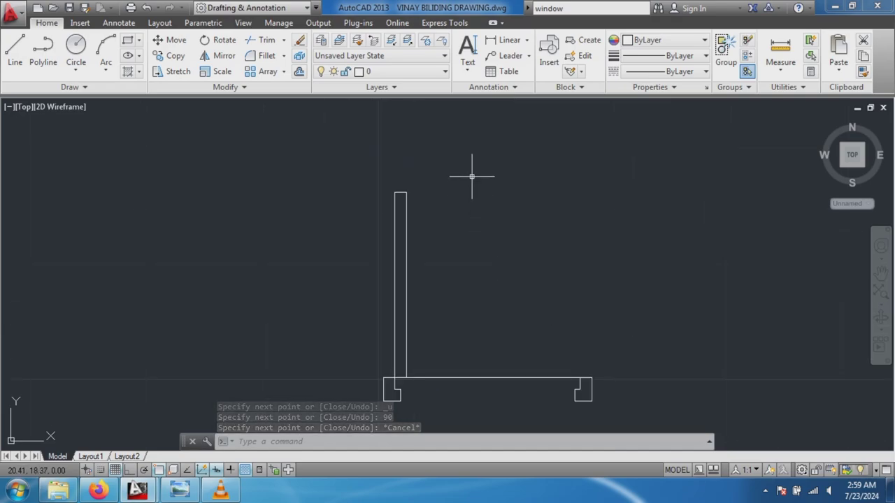
pyautogui.click(76, 47)
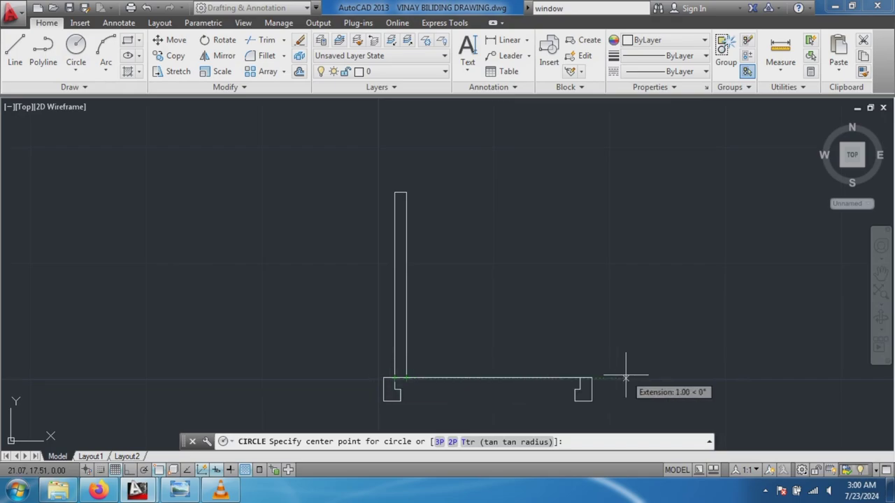
pyautogui.click(395, 378)
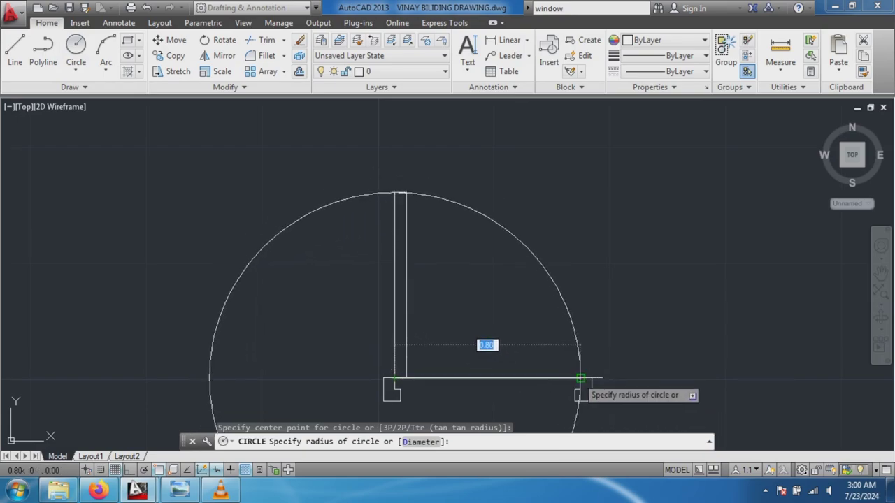
pyautogui.scroll(4, 398, 203)
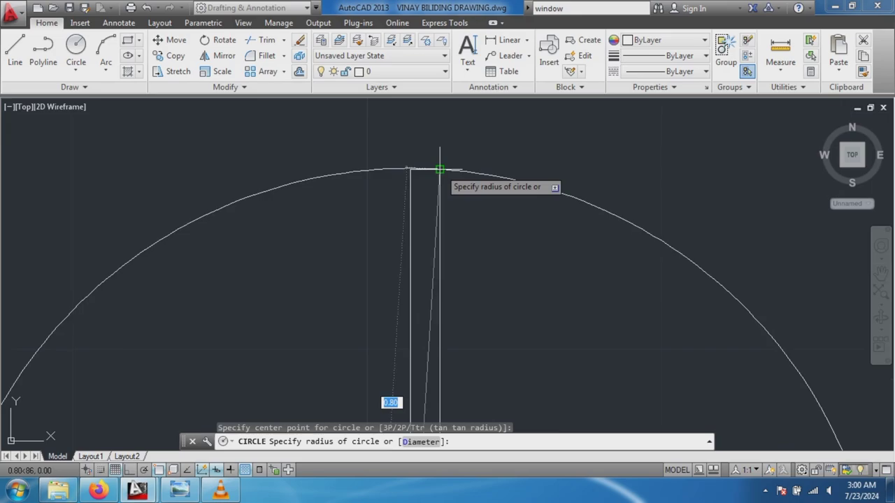
pyautogui.scroll(-5, 439, 169)
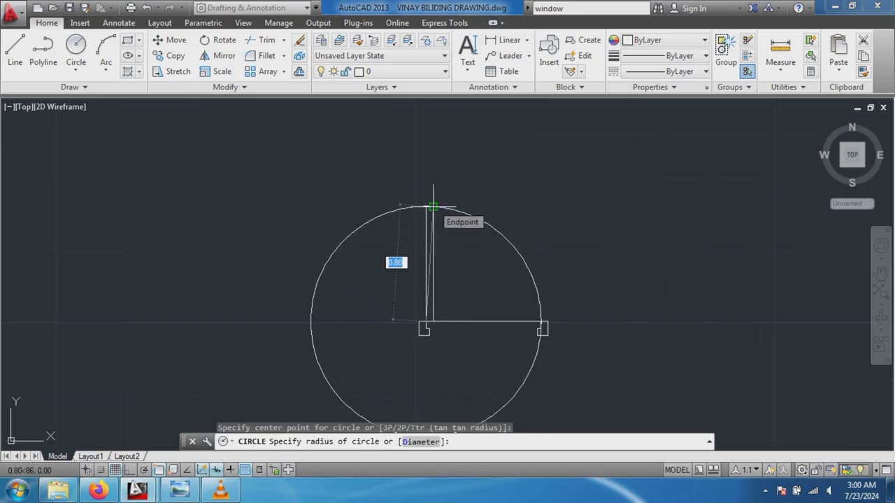
pyautogui.scroll(4, 432, 207)
pyautogui.scroll(3, 409, 211)
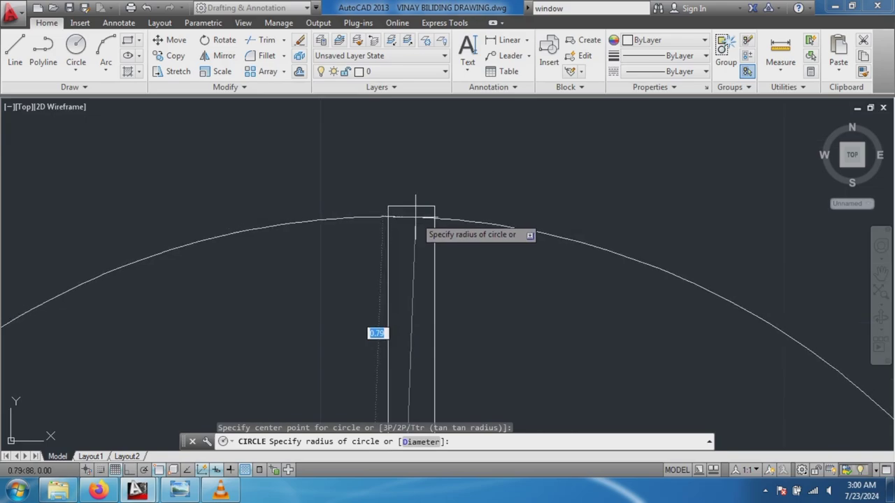
pyautogui.scroll(2, 433, 200)
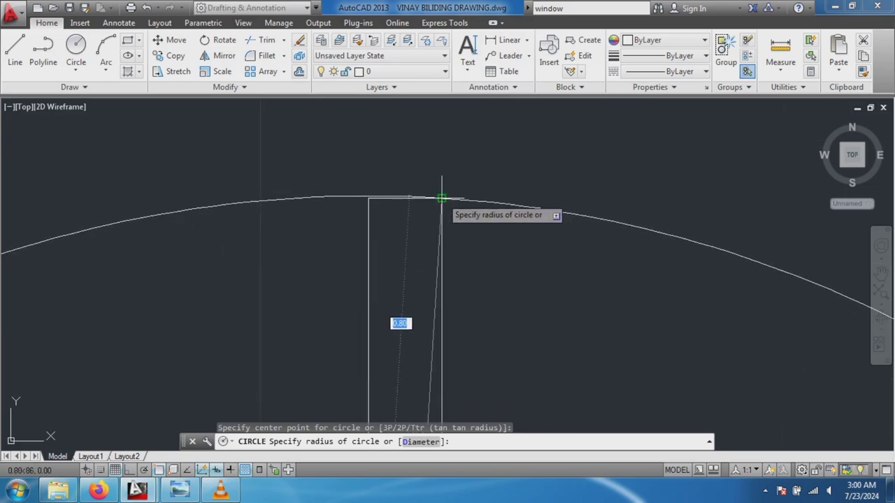
pyautogui.click(441, 199)
# Undo the last view change and the circle just drawn.
pyautogui.scroll(-3, 703, 314)
pyautogui.scroll(-4, 791, 419)
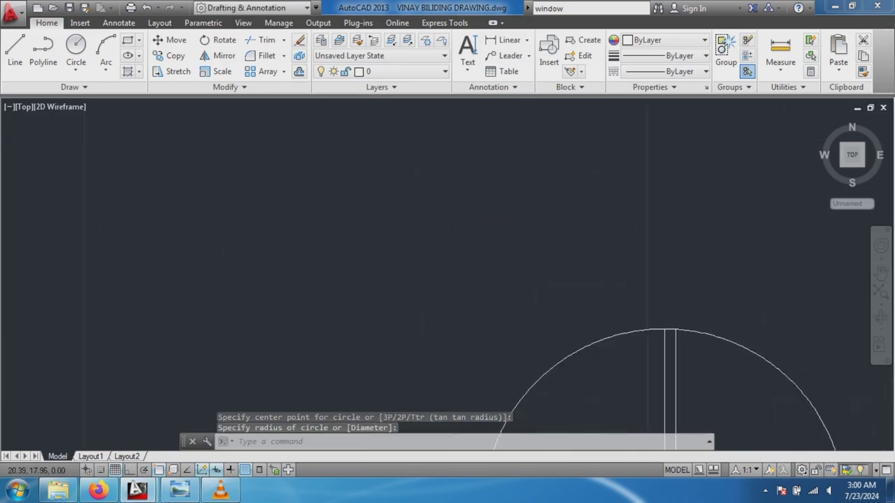
pyautogui.scroll(-2, 790, 420)
pyautogui.scroll(6, 788, 419)
pyautogui.scroll(-5, 531, 400)
pyautogui.scroll(-2, 524, 398)
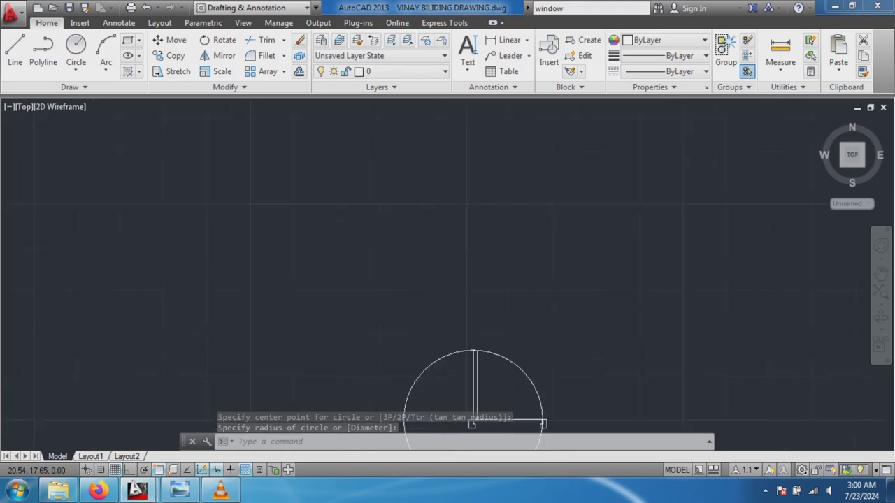
pyautogui.scroll(-2, 489, 395)
pyautogui.scroll(3, 485, 395)
pyautogui.scroll(4, 500, 416)
pyautogui.scroll(2, 503, 423)
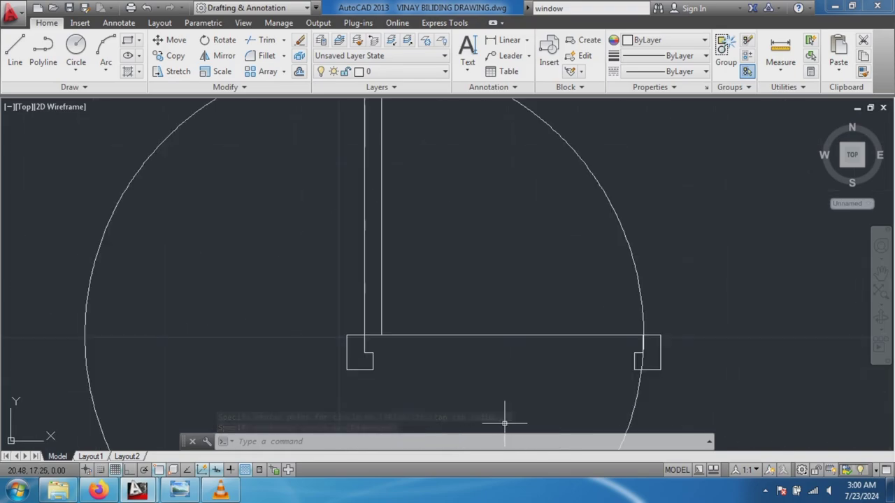
pyautogui.scroll(2, 647, 325)
pyautogui.scroll(1, 661, 352)
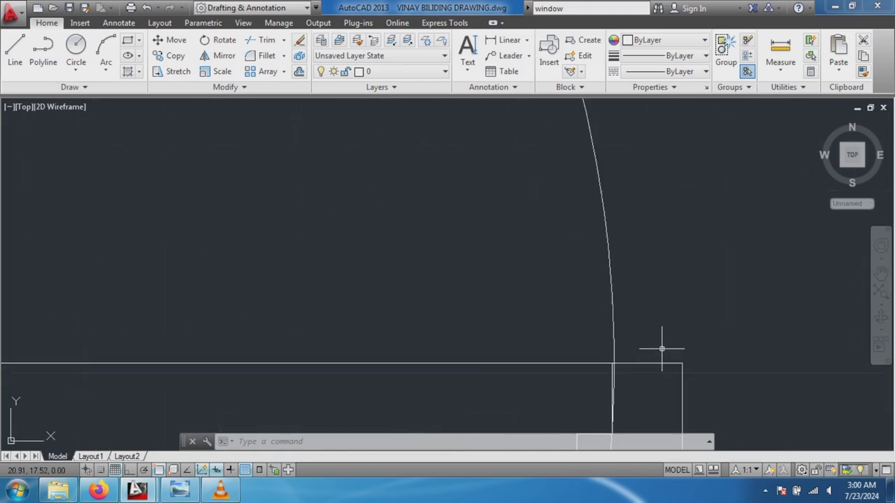
pyautogui.scroll(-2, 660, 347)
pyautogui.scroll(-2, 653, 339)
pyautogui.hotkey('ctrl', 'z')
pyautogui.hotkey('ctrl', 'z')
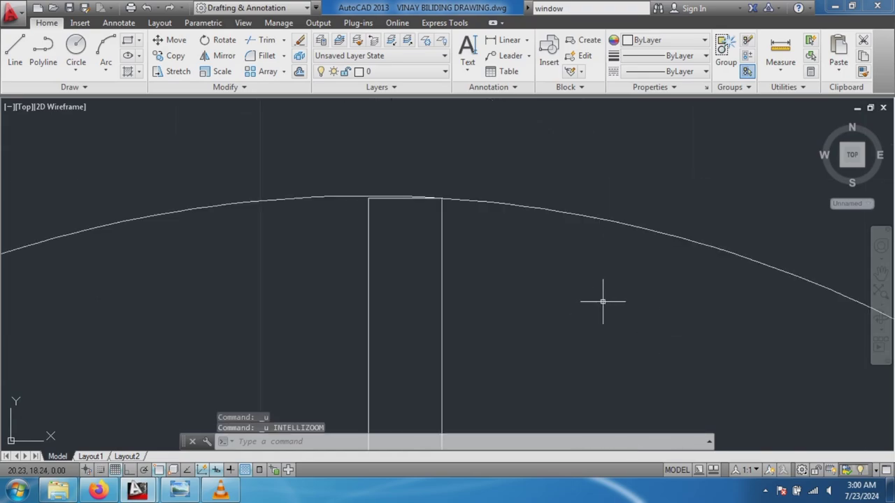
pyautogui.hotkey('ctrl', 'z')
# Draw a 0.80-radius circle centred at the leaf's bottom hinge corner, reaching the far jamb.
pyautogui.scroll(2, 477, 313)
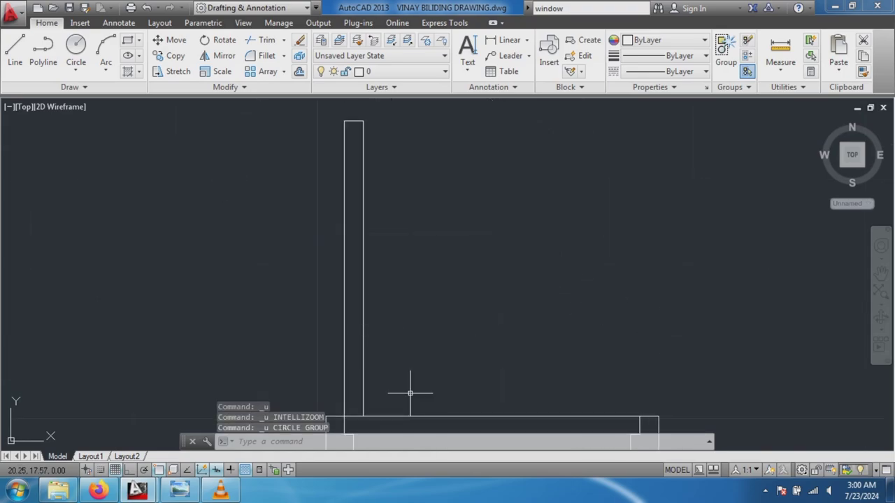
pyautogui.scroll(2, 417, 417)
pyautogui.scroll(-4, 412, 418)
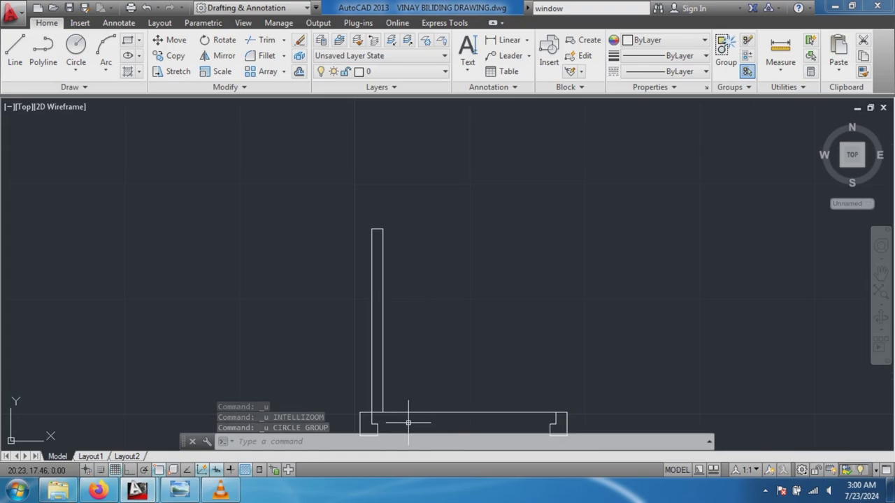
pyautogui.scroll(2, 409, 422)
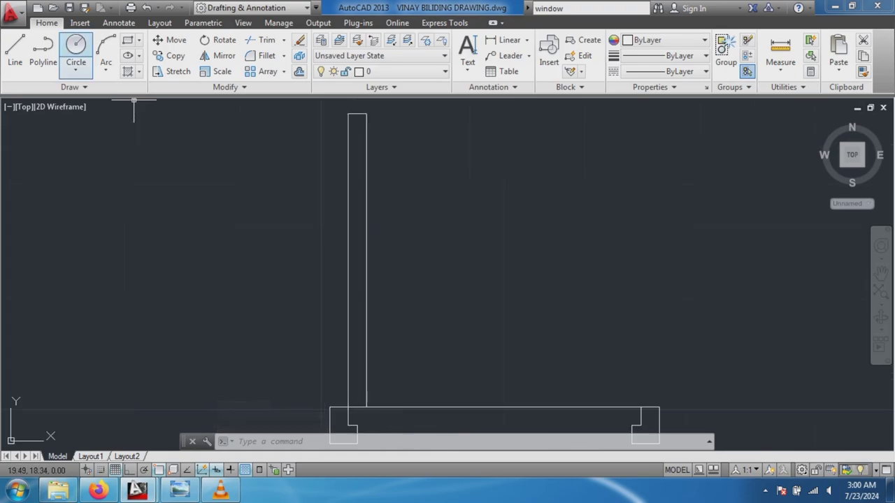
pyautogui.click(76, 45)
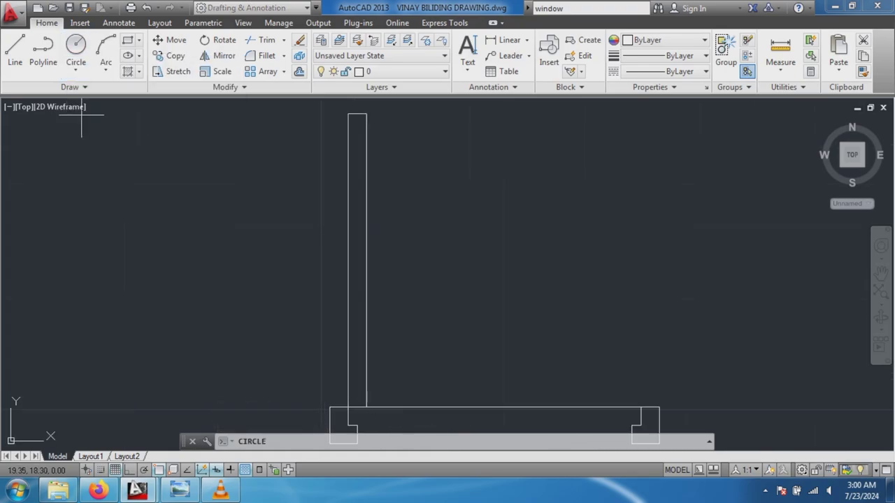
pyautogui.click(347, 406)
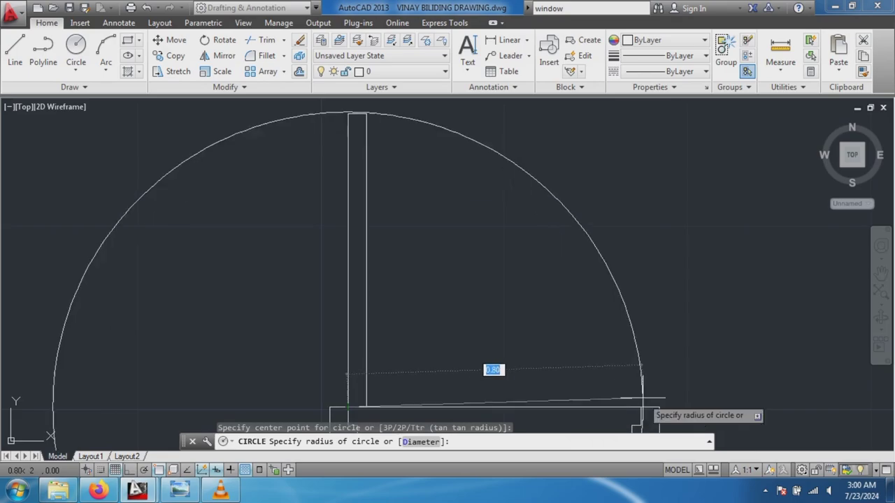
pyautogui.scroll(2, 629, 422)
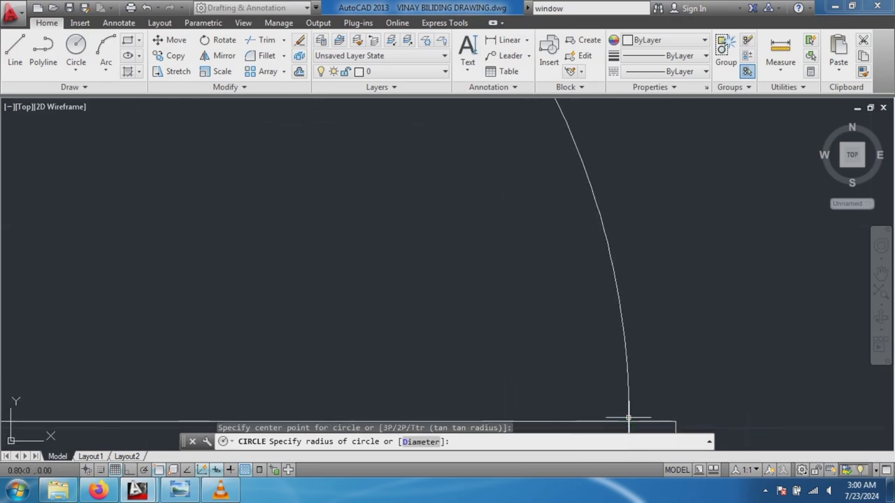
pyautogui.click(625, 407)
# Zoom in and out to inspect the swing circle around the leaf and both jambs.
pyautogui.scroll(-1, 607, 369)
pyautogui.scroll(-1, 606, 370)
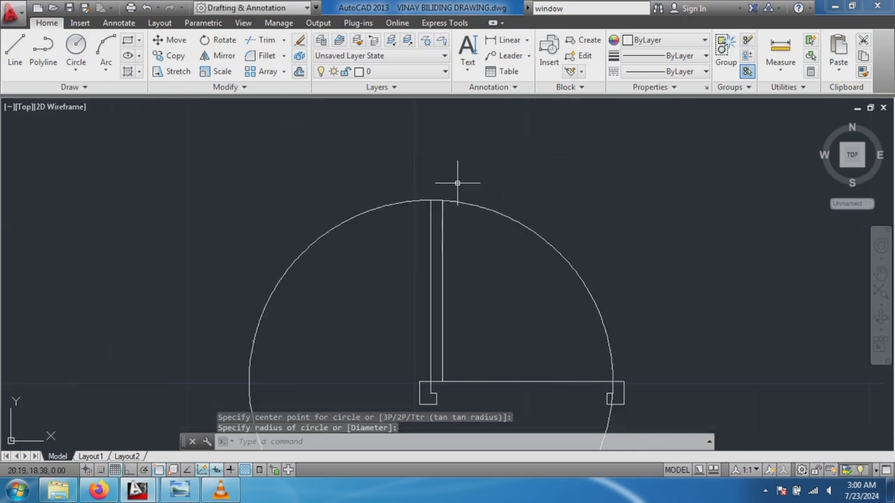
pyautogui.scroll(3, 457, 184)
pyautogui.scroll(-2, 430, 188)
pyautogui.scroll(-2, 510, 385)
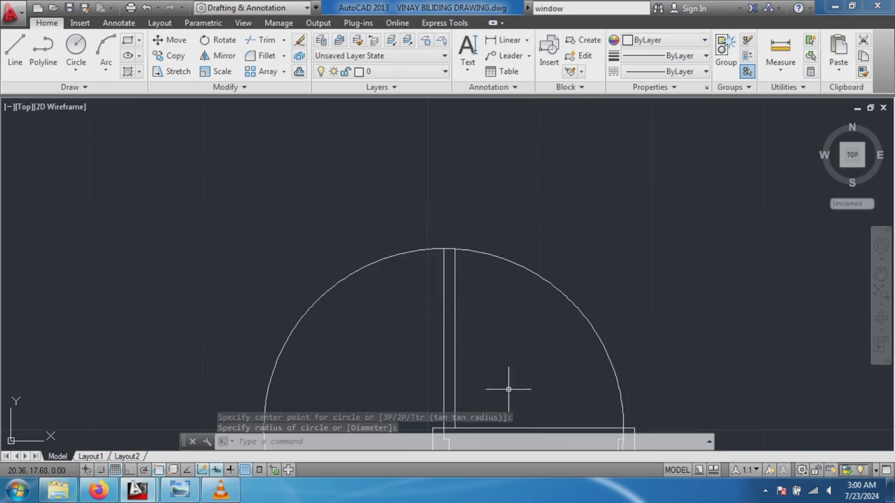
pyautogui.scroll(-1, 536, 390)
pyautogui.scroll(4, 548, 408)
pyautogui.scroll(-4, 647, 401)
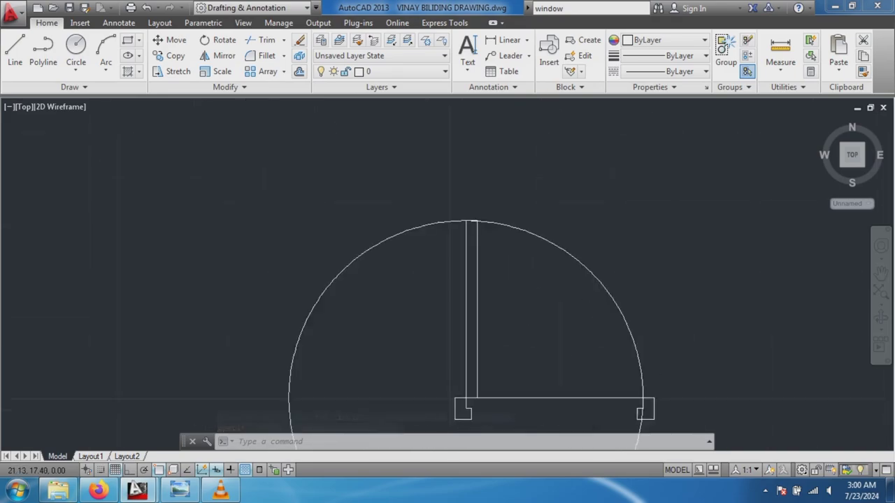
pyautogui.scroll(5, 583, 375)
pyautogui.scroll(-4, 514, 306)
pyautogui.scroll(-3, 311, 292)
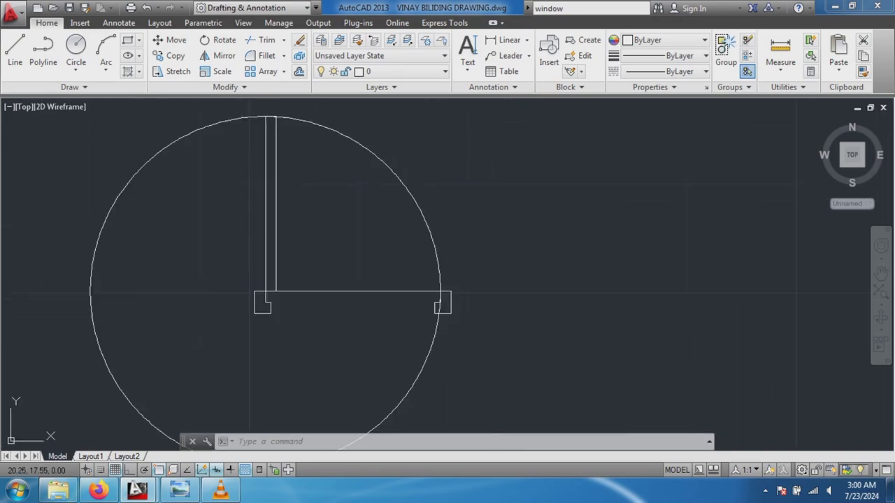
pyautogui.scroll(-2, 315, 287)
pyautogui.scroll(2, 209, 197)
pyautogui.scroll(3, 230, 199)
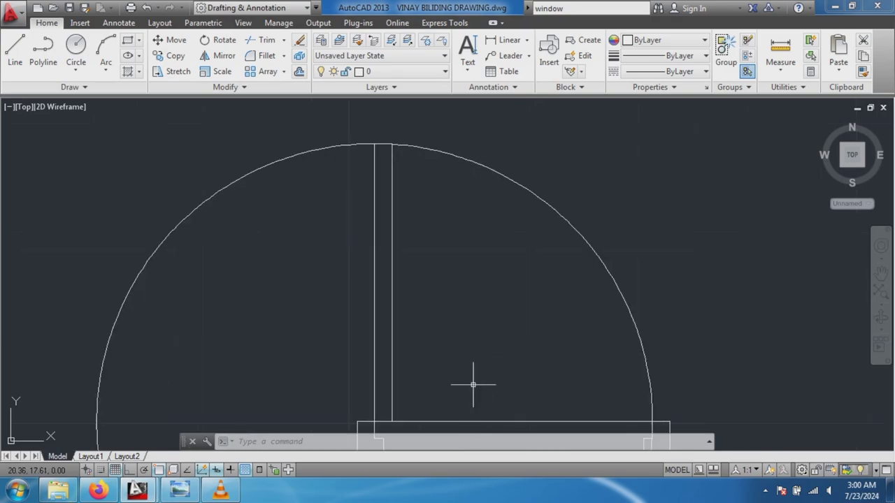
pyautogui.scroll(-2, 461, 402)
pyautogui.scroll(2, 455, 412)
pyautogui.scroll(-2, 451, 408)
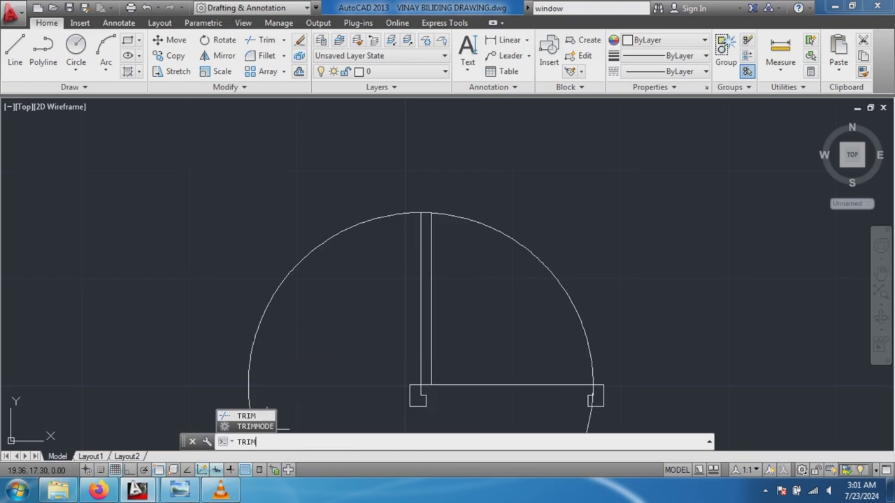
# Run TRIM and window-trim away the circle's left half.
pyautogui.press('Down')
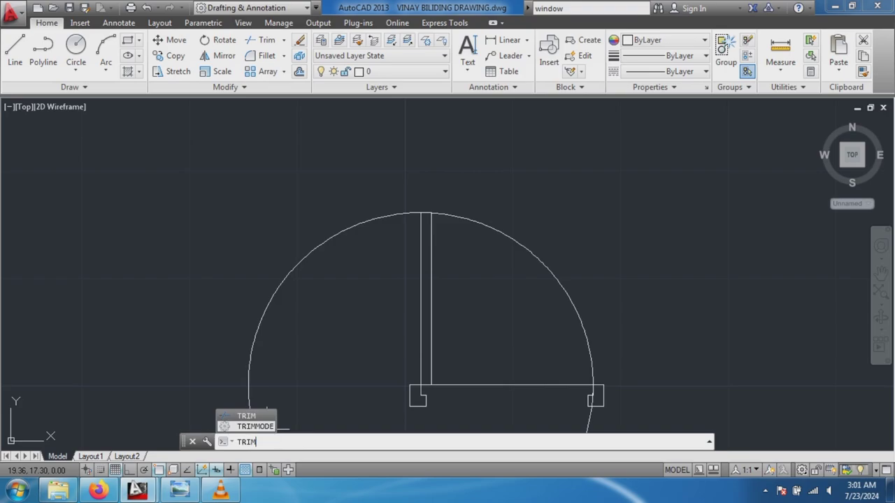
pyautogui.press('Return')
pyautogui.press('Return')
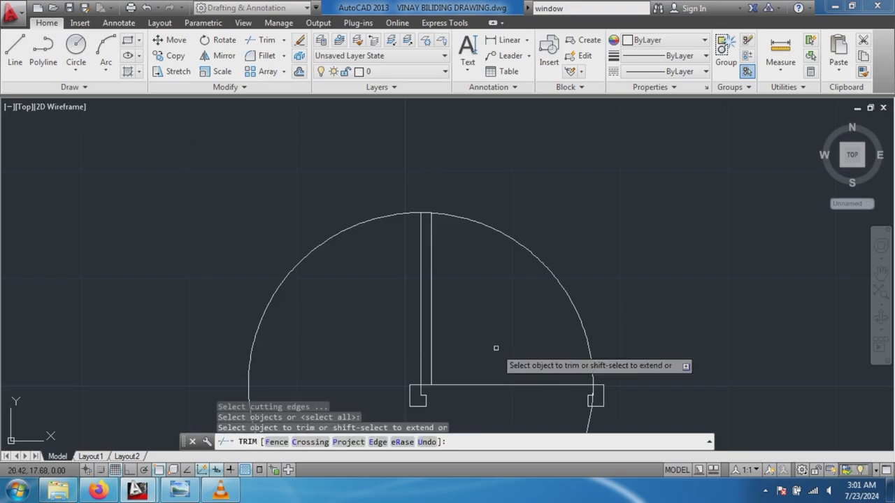
pyautogui.click(288, 209)
pyautogui.click(335, 304)
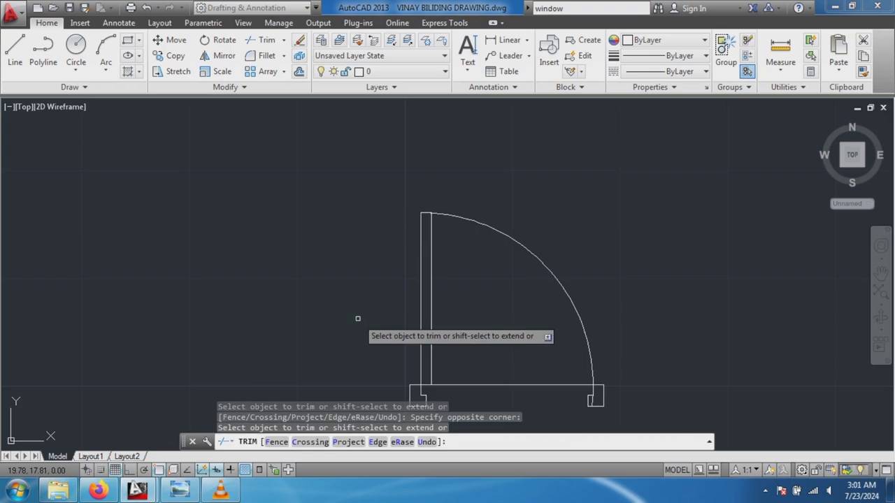
# Check the resulting quarter arc from the leaf top to the right jamb, then end trimming.
pyautogui.scroll(-2, 360, 315)
pyautogui.scroll(2, 488, 411)
pyautogui.scroll(2, 527, 301)
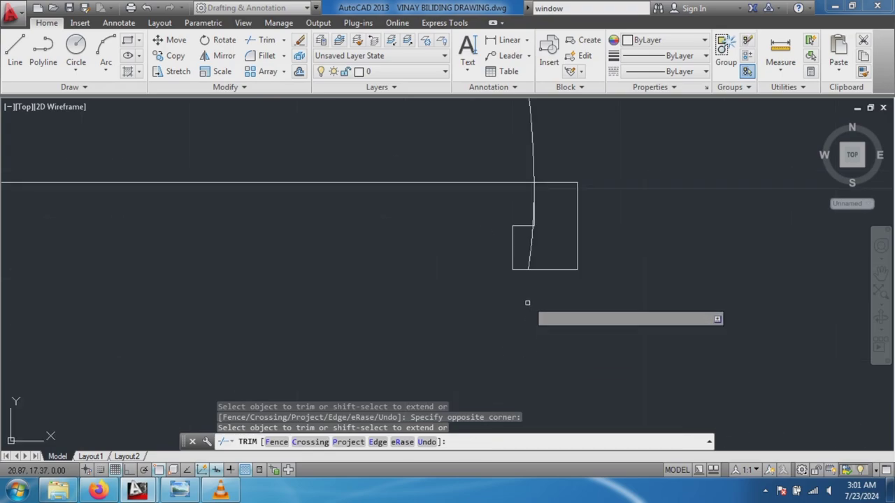
pyautogui.scroll(2, 555, 154)
pyautogui.scroll(2, 525, 234)
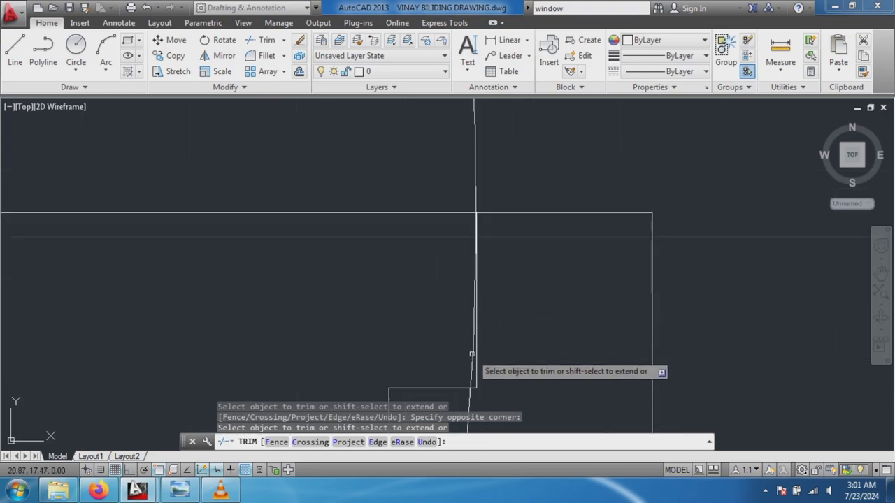
pyautogui.scroll(-2, 489, 363)
pyautogui.scroll(-2, 517, 400)
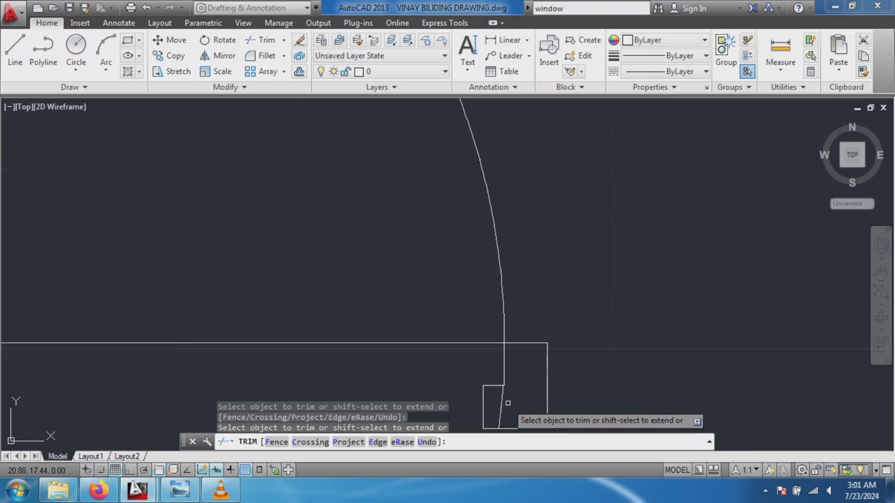
pyautogui.scroll(-4, 377, 265)
pyautogui.scroll(2, 289, 185)
pyautogui.scroll(4, 410, 216)
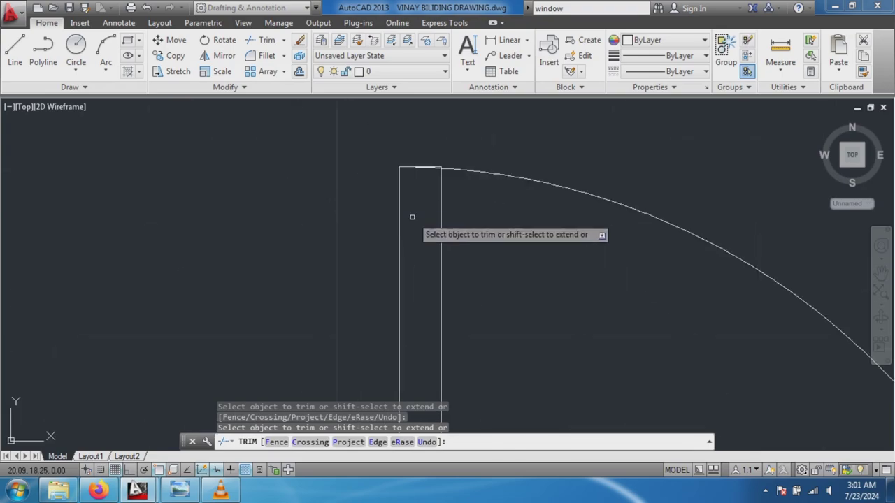
pyautogui.scroll(5, 431, 198)
pyautogui.scroll(-6, 419, 174)
pyautogui.scroll(5, 420, 157)
pyautogui.scroll(5, 434, 159)
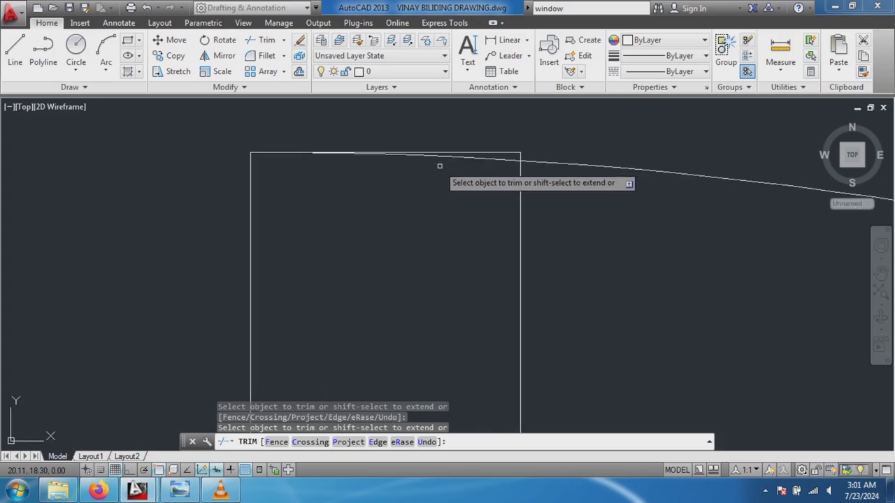
pyautogui.scroll(-3, 441, 166)
pyautogui.scroll(-3, 599, 369)
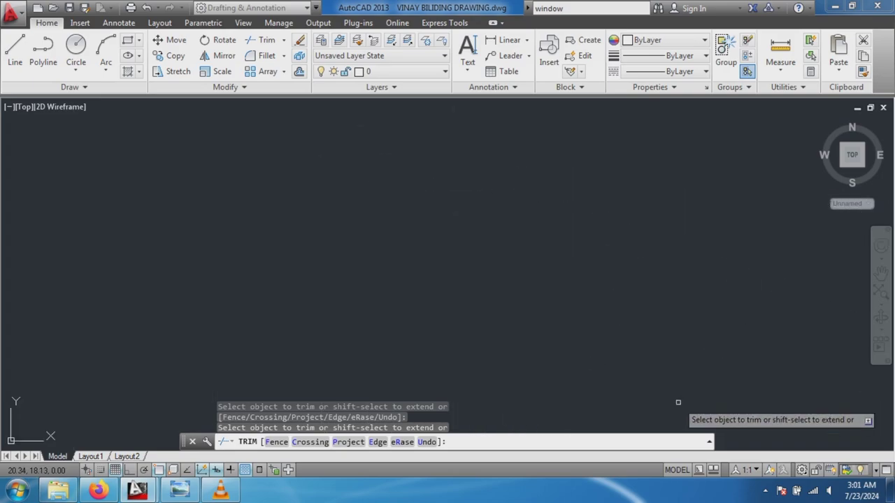
pyautogui.moveTo(685, 419); pyautogui.dragTo(588, 376, button='middle')
pyautogui.scroll(-6, 602, 320)
pyautogui.scroll(-2, 518, 280)
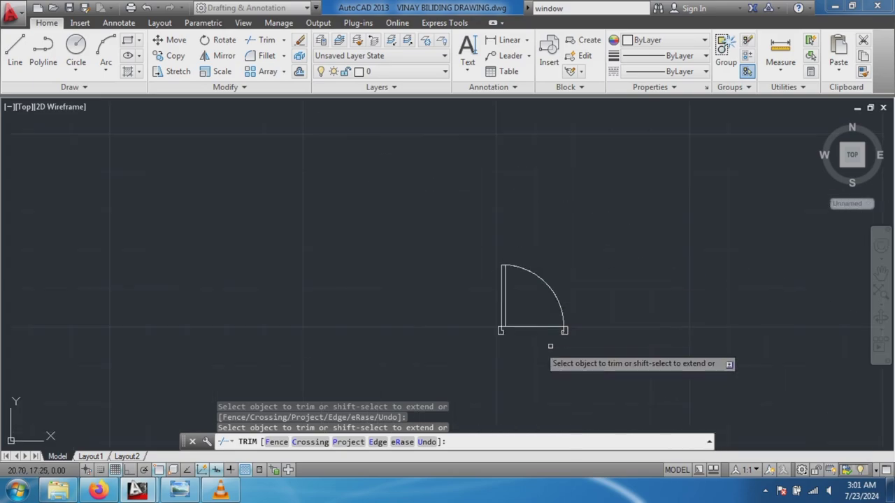
pyautogui.scroll(6, 559, 339)
pyautogui.scroll(2, 571, 329)
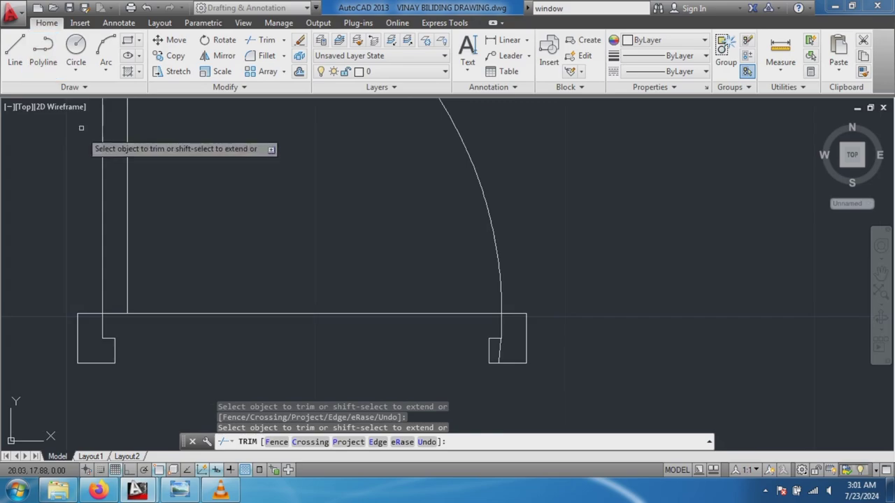
pyautogui.press('Escape')
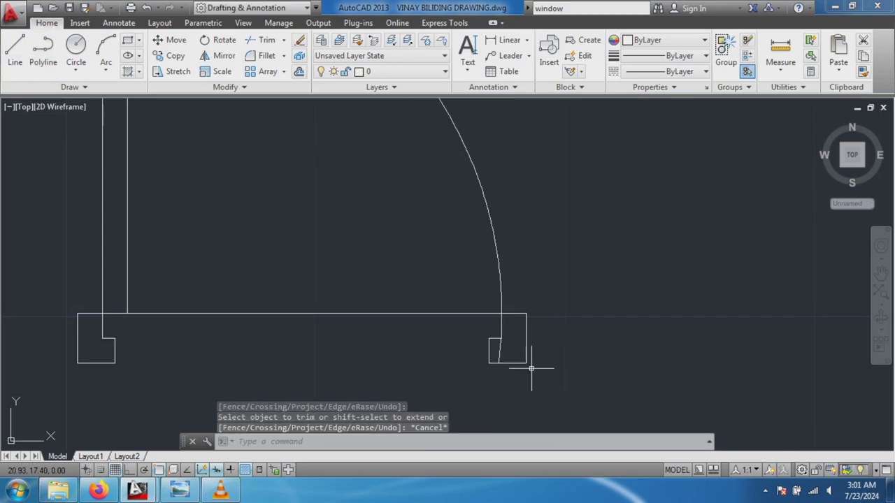
# Erase the line spanning the doorway, restoring the right-jamb piece that was deleted by mistake.
pyautogui.click(499, 349)
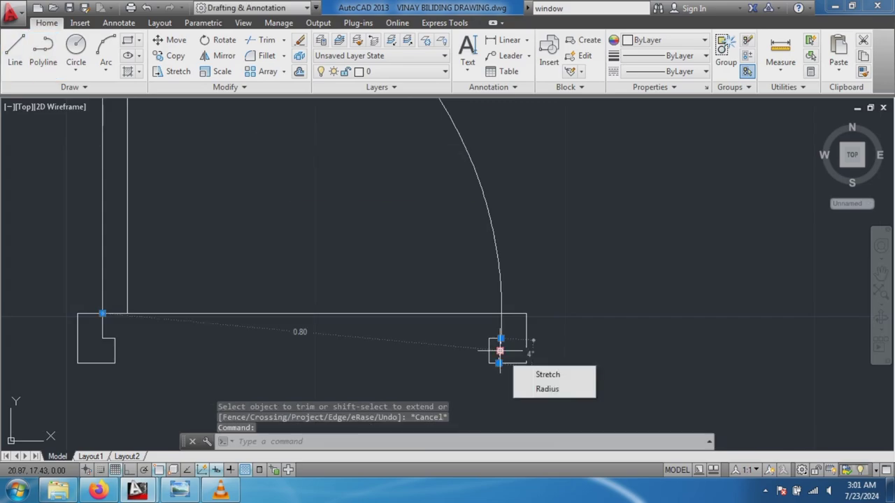
pyautogui.press('Delete')
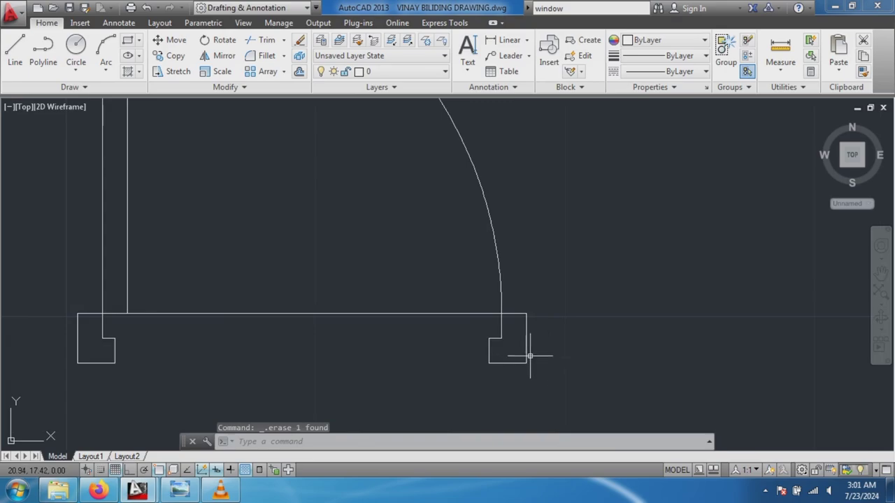
pyautogui.scroll(-4, 458, 335)
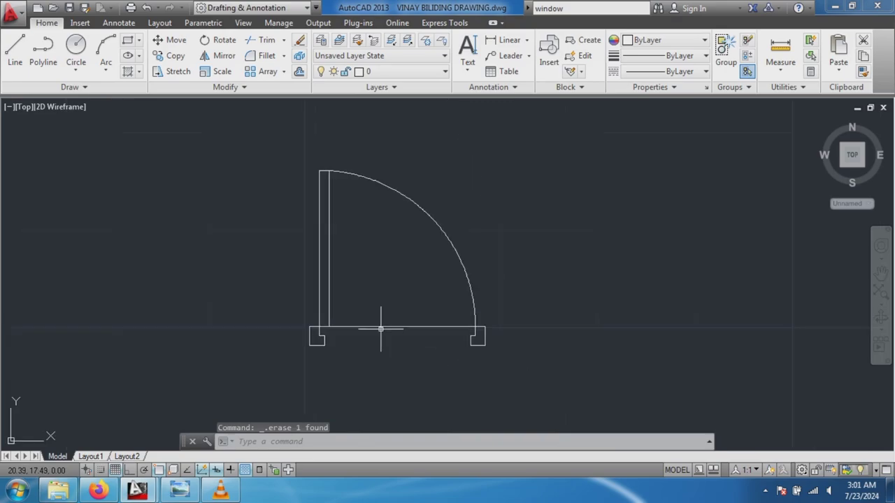
pyautogui.click(310, 332)
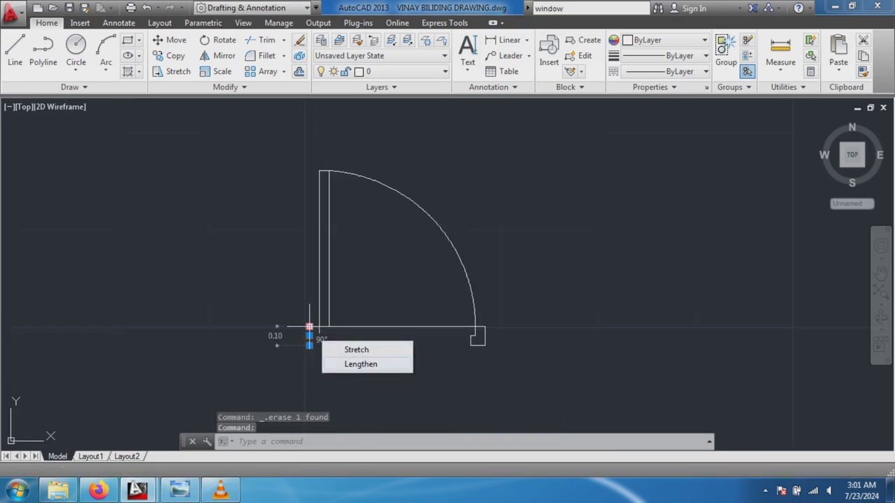
pyautogui.click(360, 363)
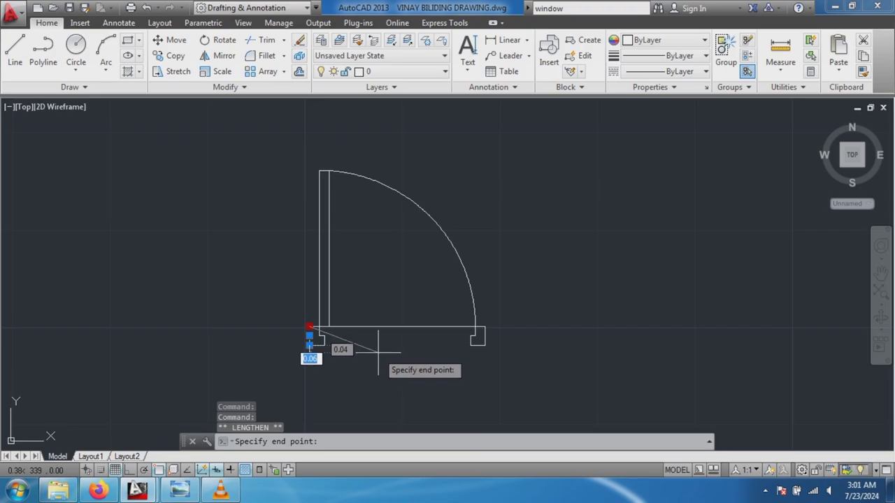
pyautogui.press('Escape')
pyautogui.hotkey('ctrl', 'z')
pyautogui.hotkey('ctrl', 'z')
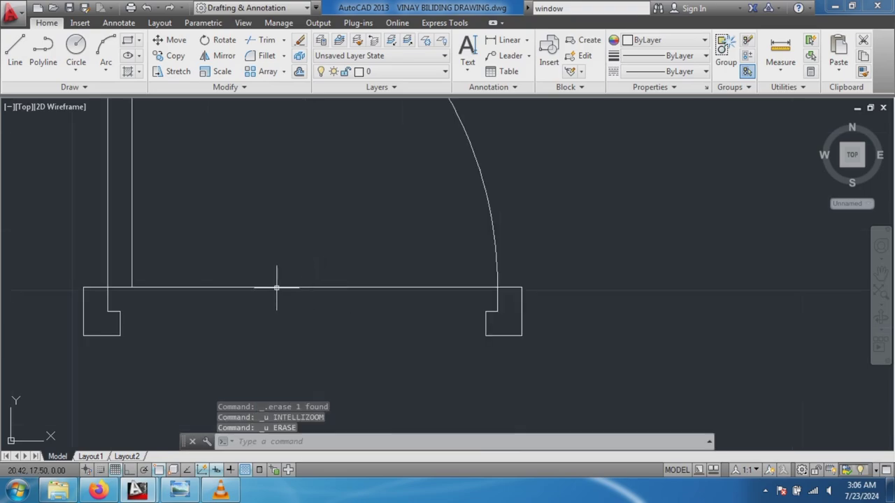
pyautogui.click(276, 286)
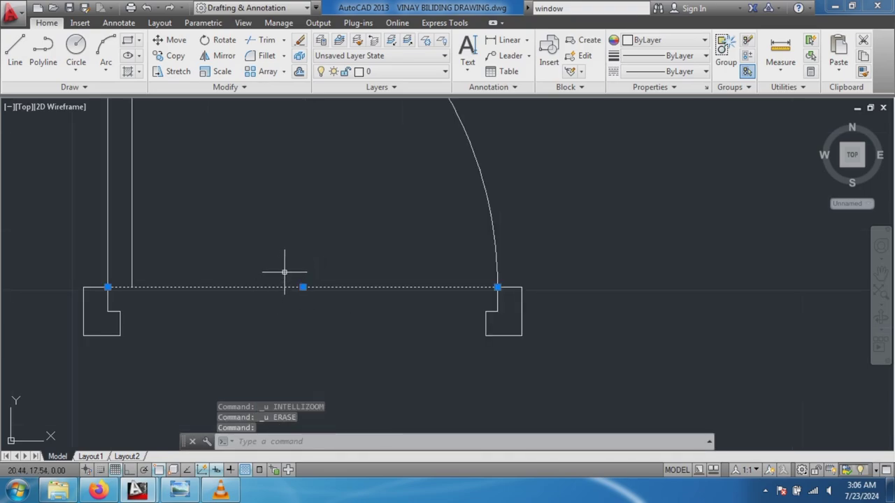
pyautogui.press('Delete')
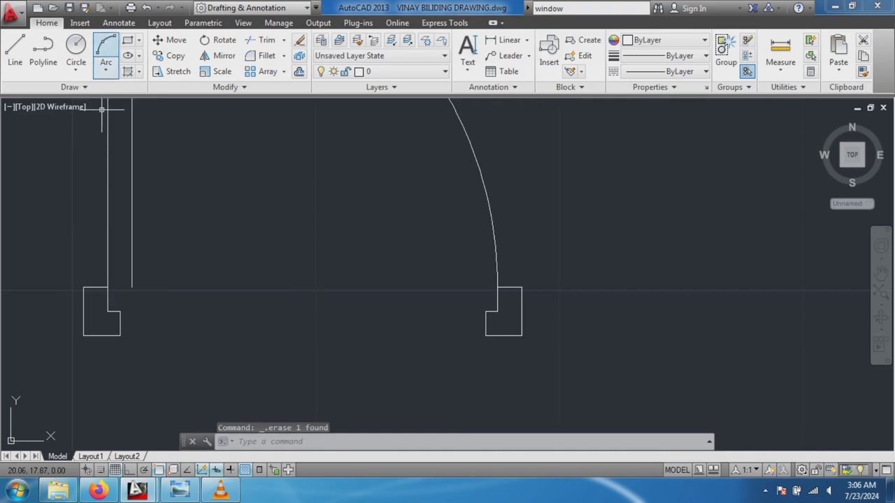
# Draw a short line from the leaf's bottom corner to close the leaf at the left jamb.
pyautogui.click(14, 51)
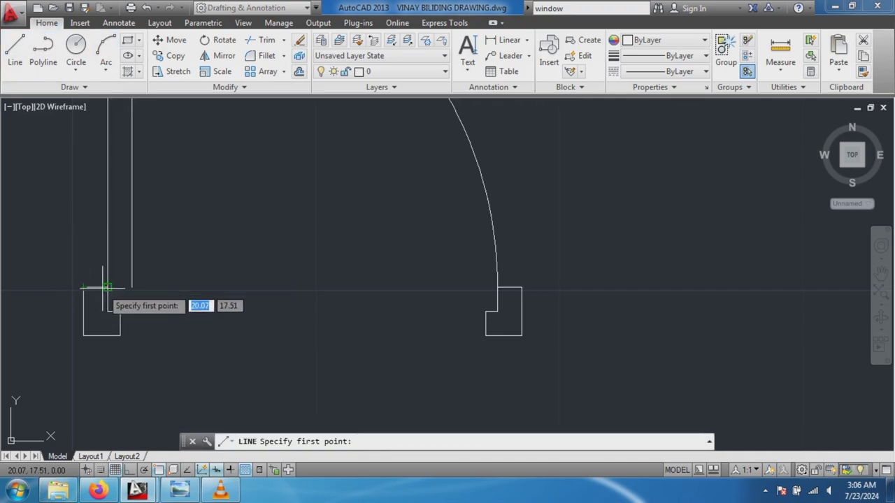
pyautogui.click(131, 287)
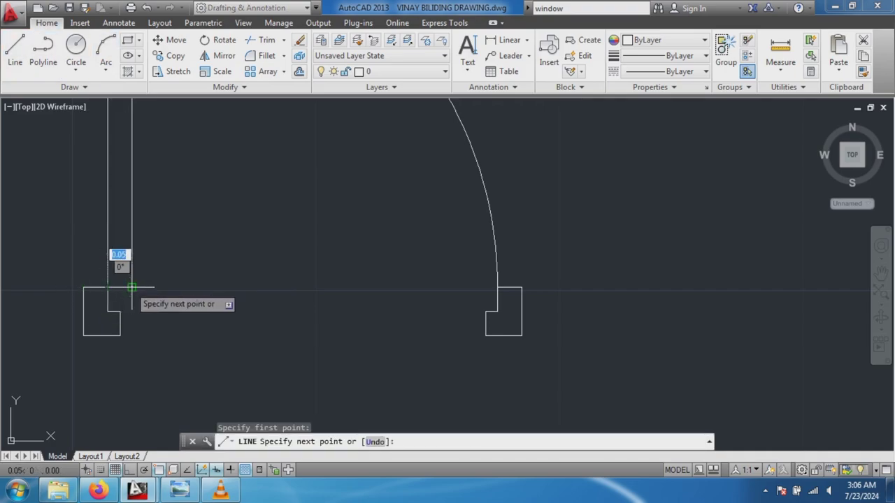
pyautogui.press('Return')
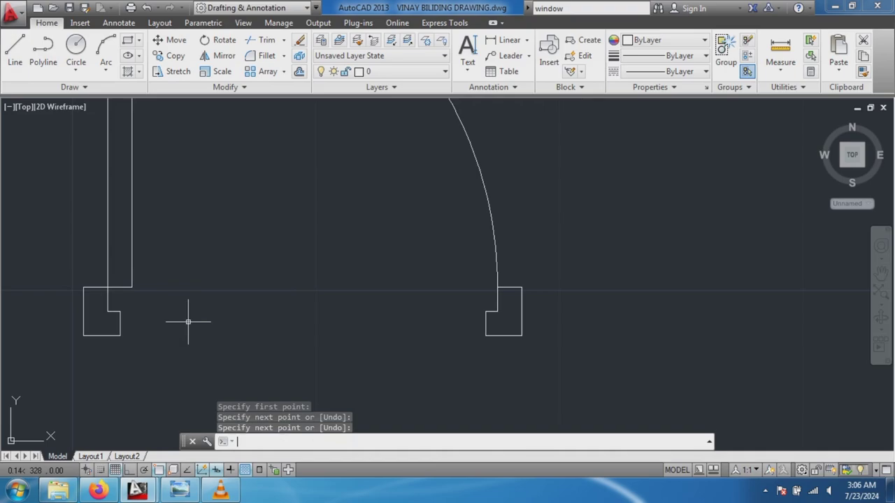
pyautogui.scroll(-3, 461, 318)
pyautogui.scroll(-4, 475, 314)
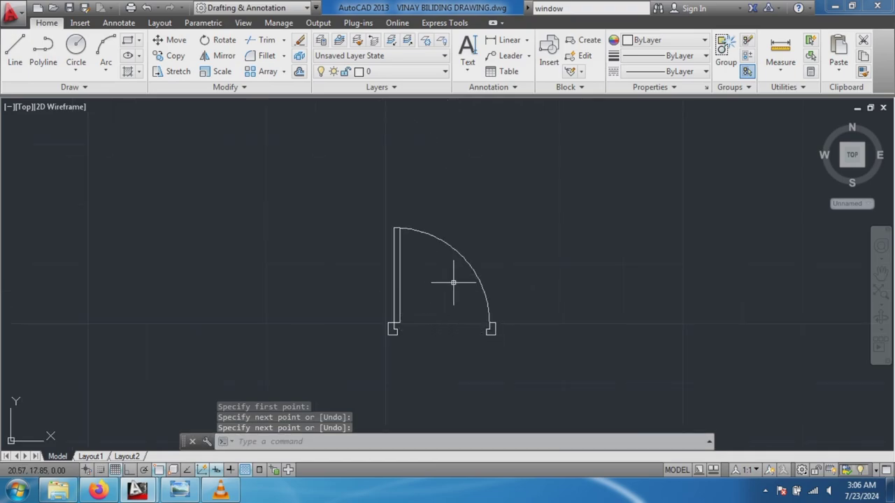
pyautogui.scroll(2, 453, 282)
# Set the quarter-circle swing arc's colour to Blue in the Properties dropdown, then deselect it.
pyautogui.click(479, 257)
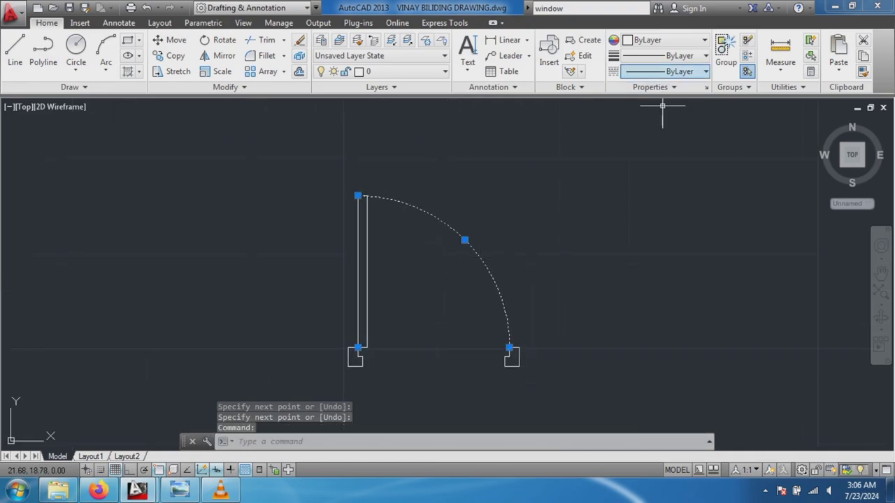
pyautogui.click(664, 39)
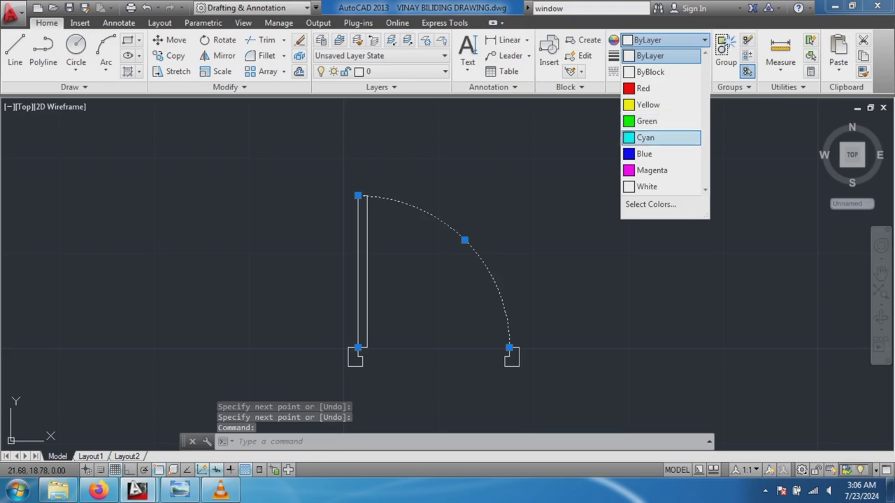
pyautogui.click(643, 154)
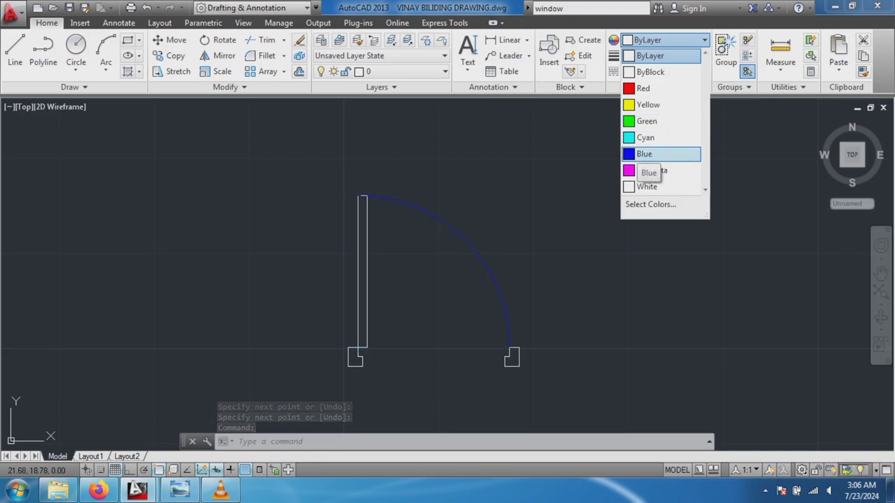
pyautogui.click(643, 154)
pyautogui.scroll(2, 364, 270)
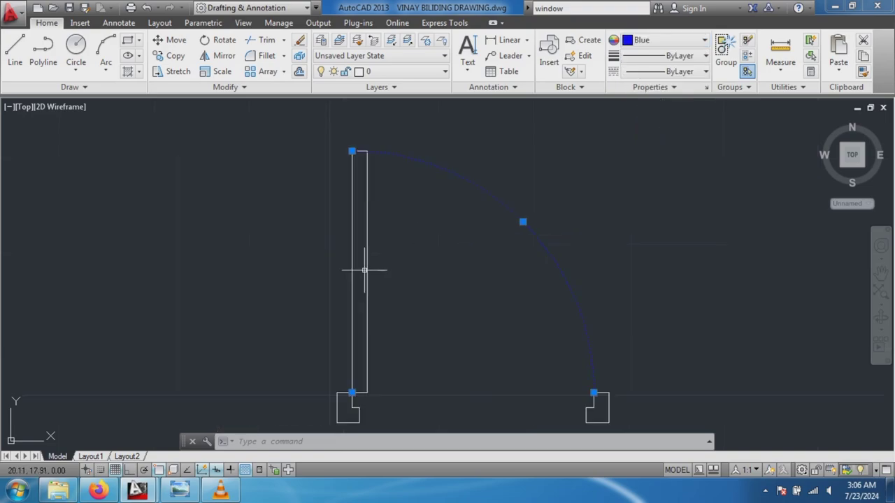
pyautogui.scroll(-4, 364, 270)
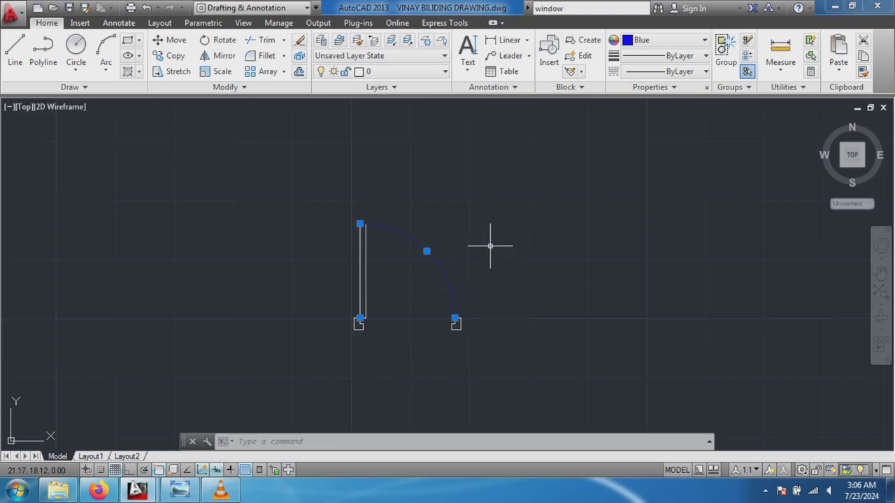
pyautogui.press('Escape')
pyautogui.scroll(-1, 399, 309)
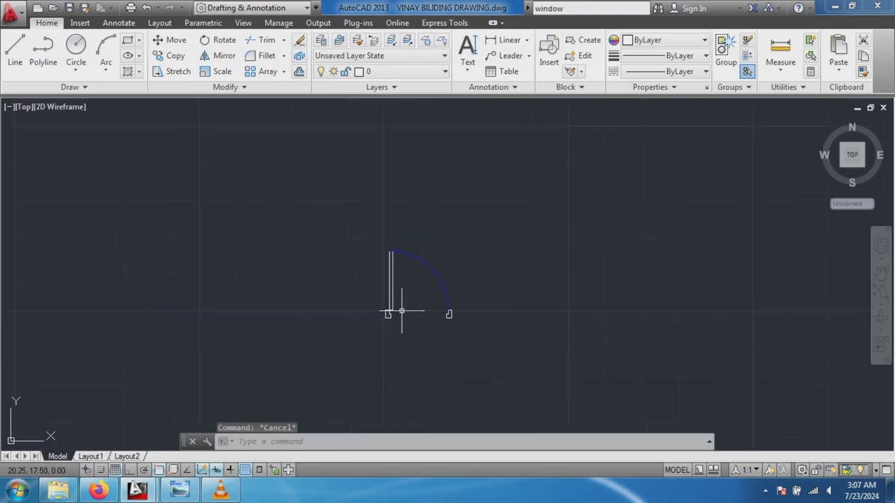
pyautogui.scroll(2, 403, 309)
pyautogui.scroll(2, 366, 343)
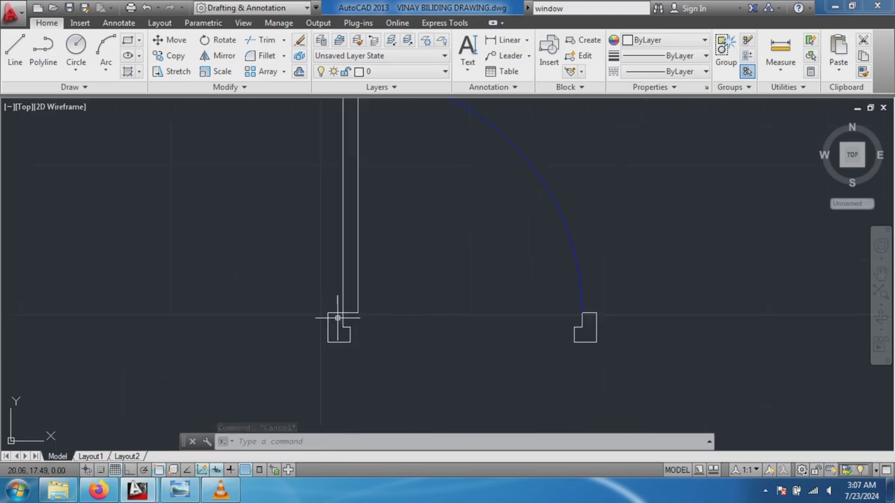
pyautogui.click(332, 313)
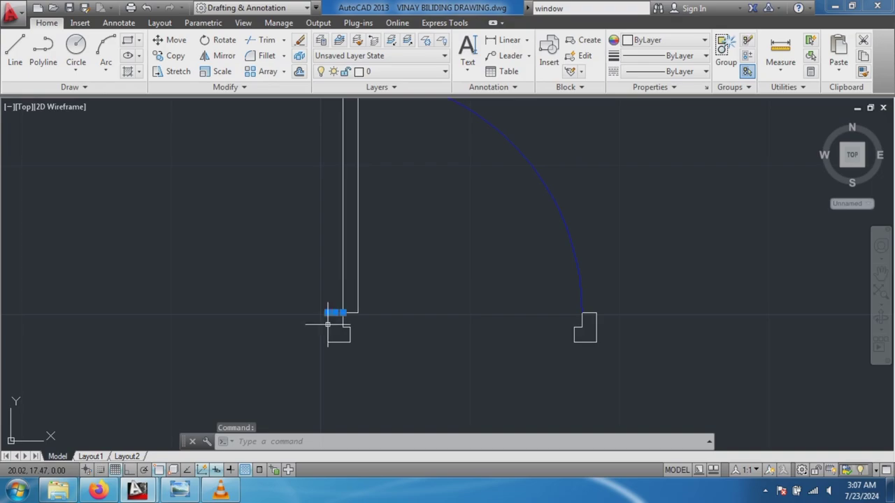
pyautogui.click(334, 313)
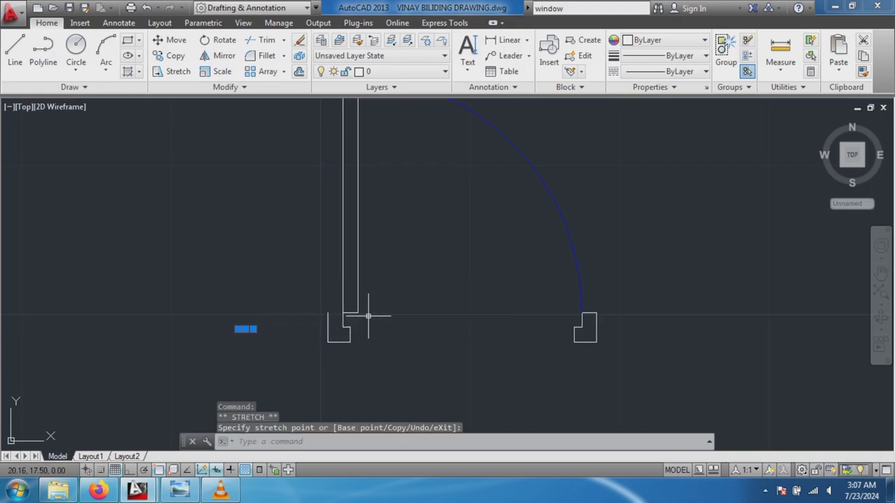
pyautogui.hotkey('ctrl', 'z')
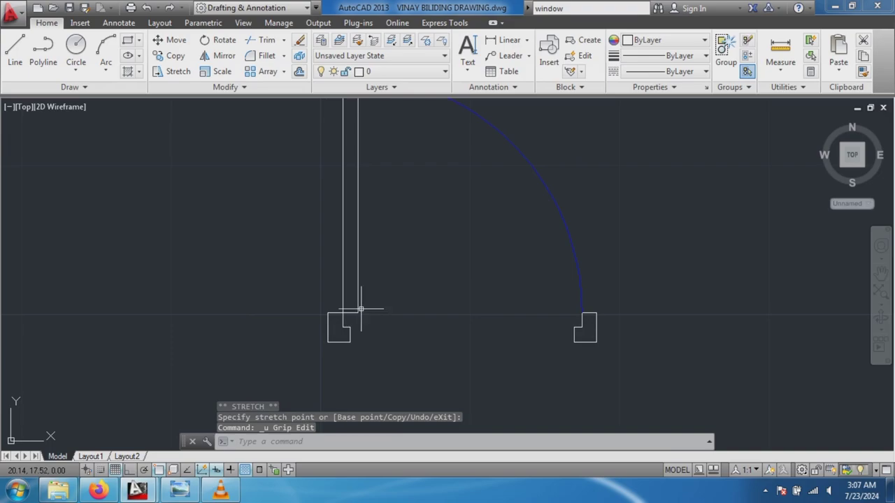
pyautogui.scroll(-2, 360, 308)
pyautogui.scroll(-2, 371, 303)
pyautogui.scroll(2, 379, 235)
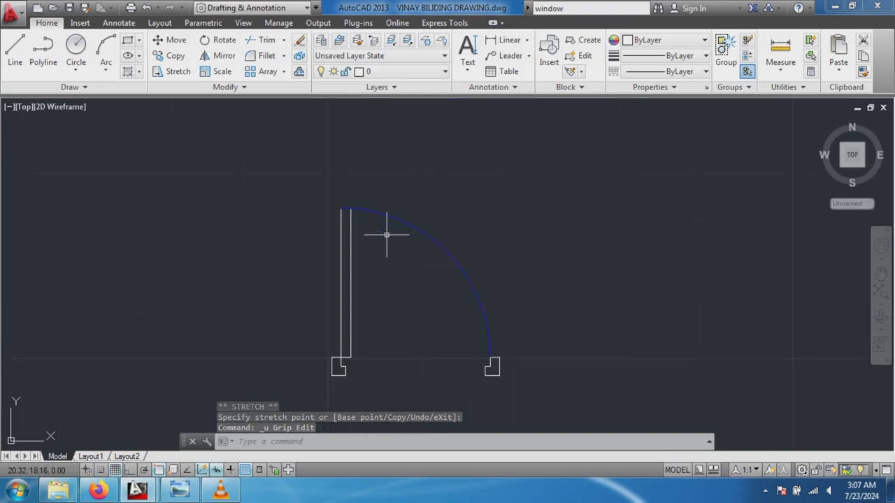
pyautogui.scroll(3, 387, 236)
pyautogui.scroll(-4, 377, 265)
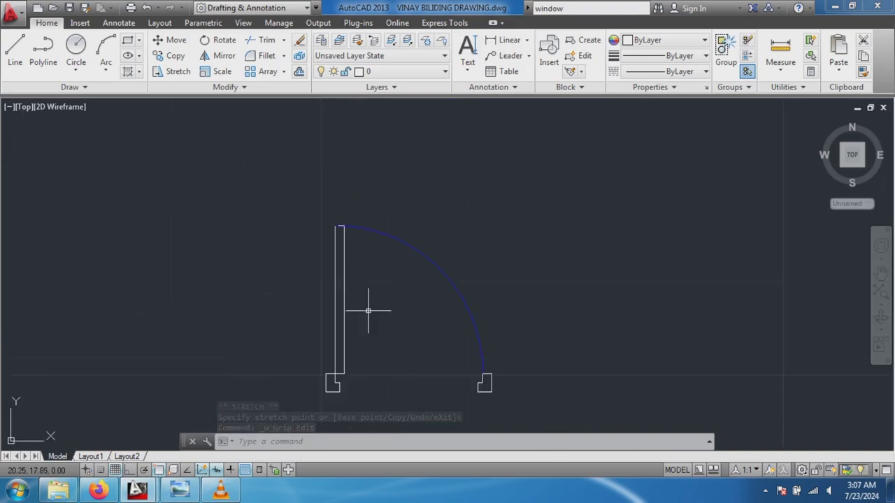
pyautogui.scroll(-2, 346, 381)
pyautogui.scroll(2, 325, 406)
pyautogui.write('B')
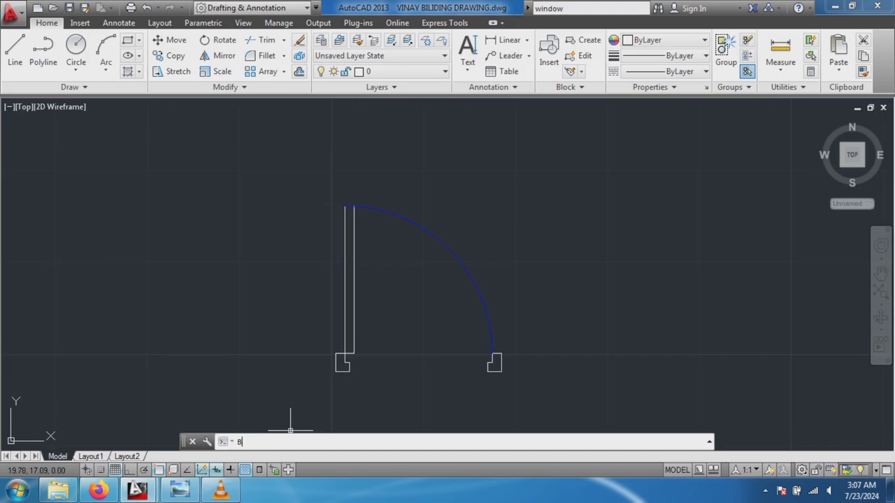
# Open the empty Block Definition dialog from the command line for the door block.
pyautogui.write('LOCK')
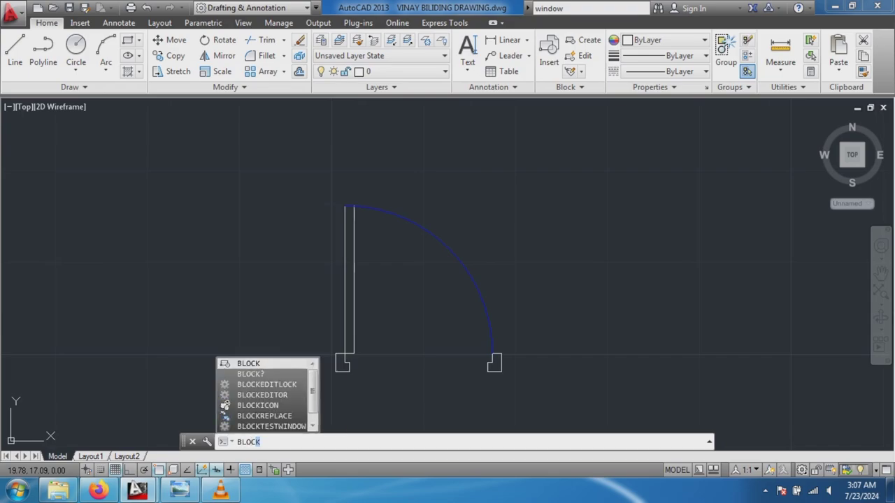
pyautogui.press('Return')
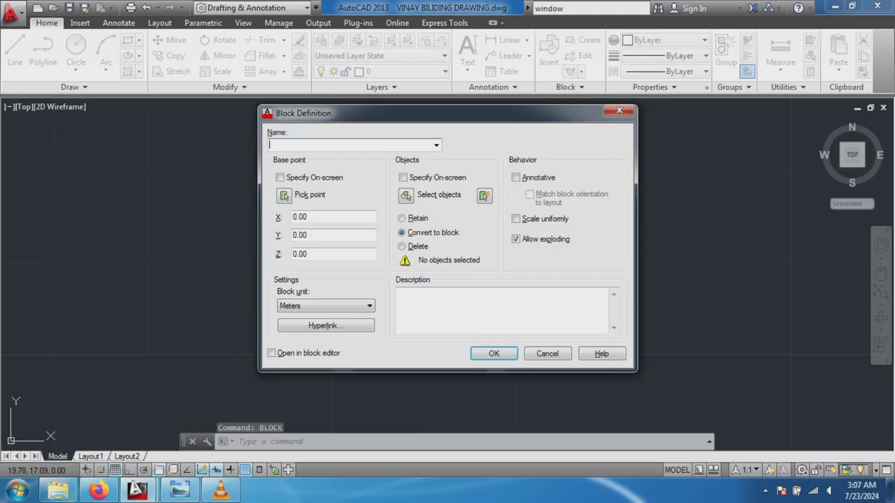
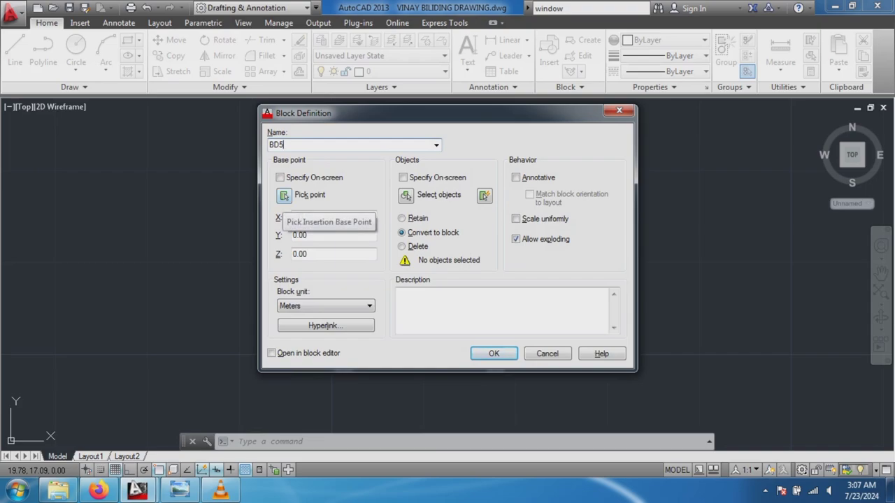
# Define the 17 door objects as block BD5, based at the door's lower-left hinge corner.
pyautogui.click(284, 195)
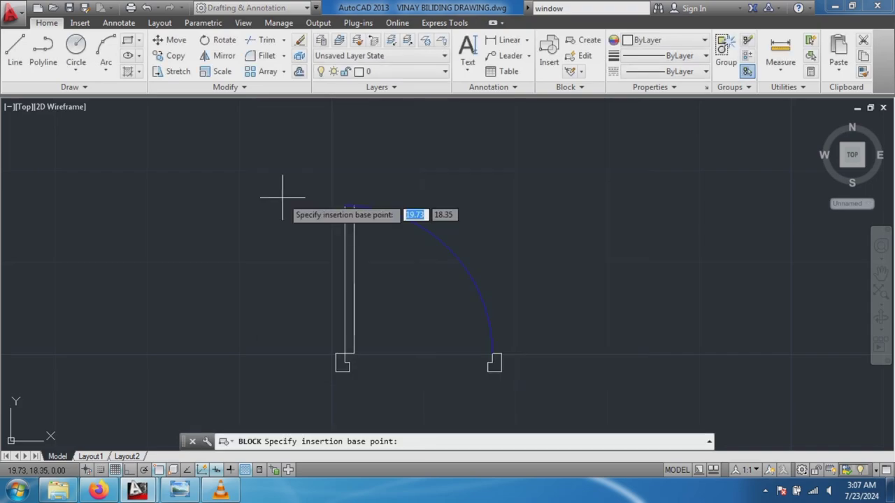
pyautogui.click(335, 371)
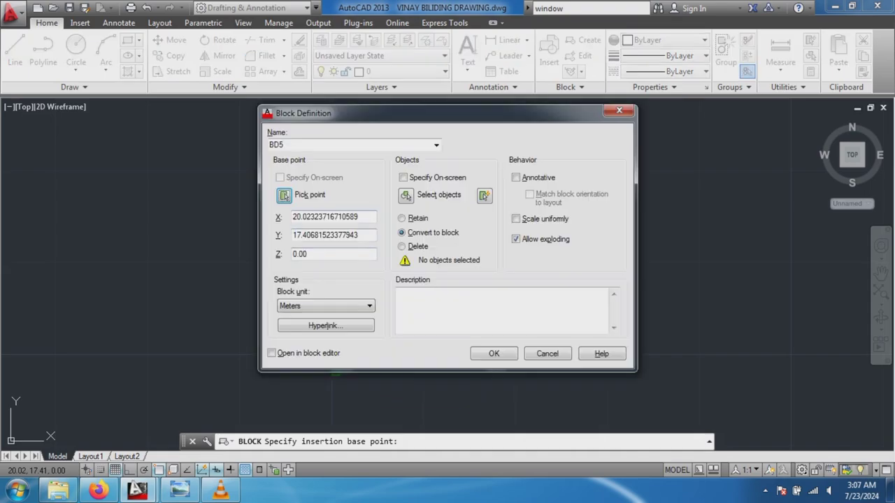
pyautogui.click(406, 195)
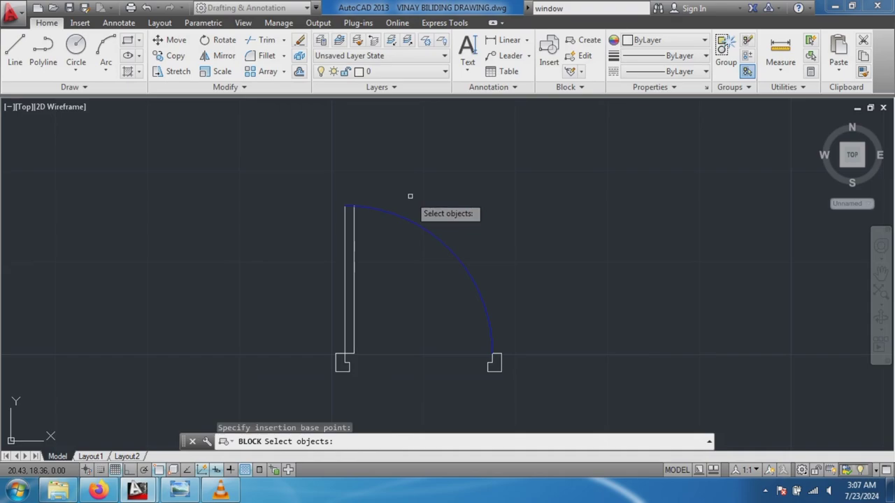
pyautogui.click(293, 194)
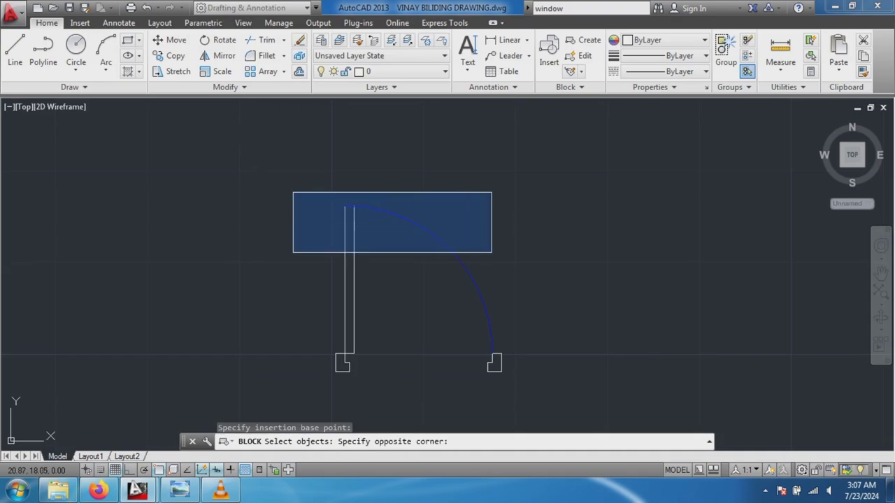
pyautogui.click(531, 397)
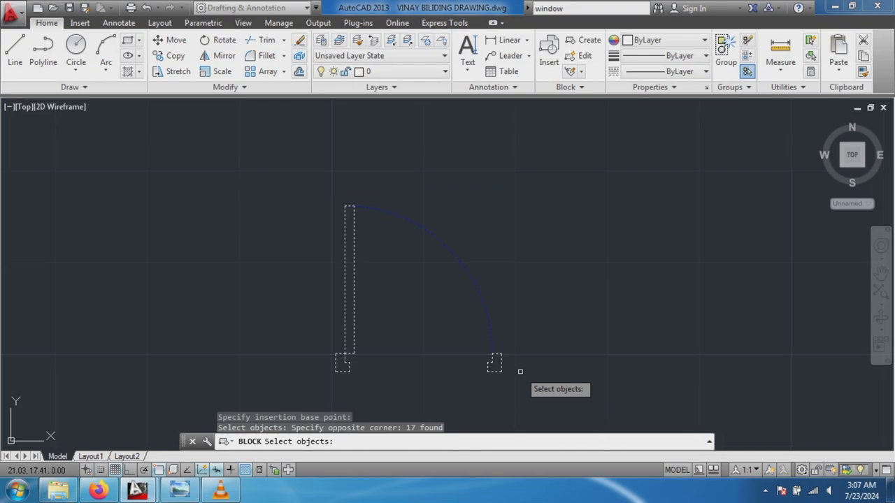
pyautogui.press('Return')
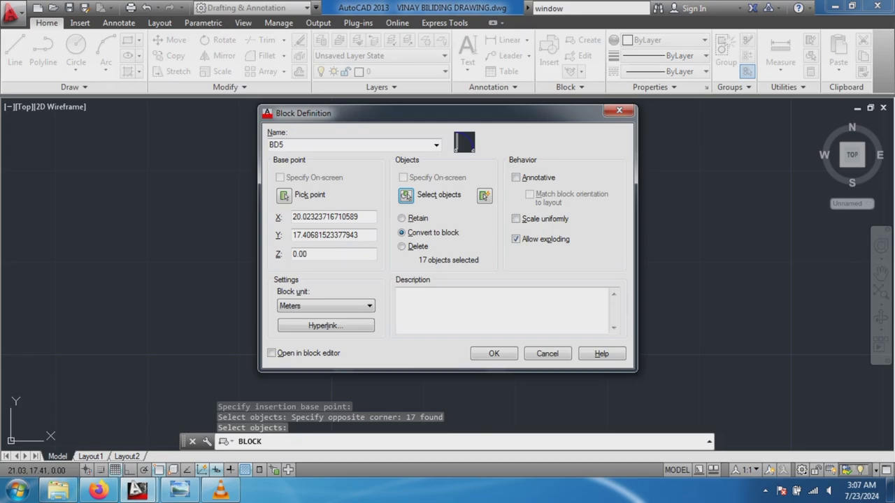
pyautogui.click(493, 353)
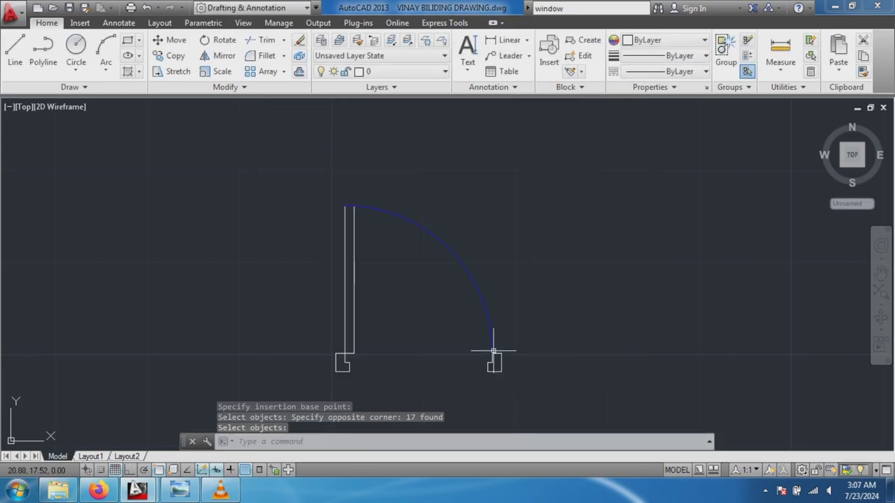
# Try grip-moving the door block down and left twice, then undo both moves.
pyautogui.scroll(-4, 431, 306)
pyautogui.scroll(2, 410, 359)
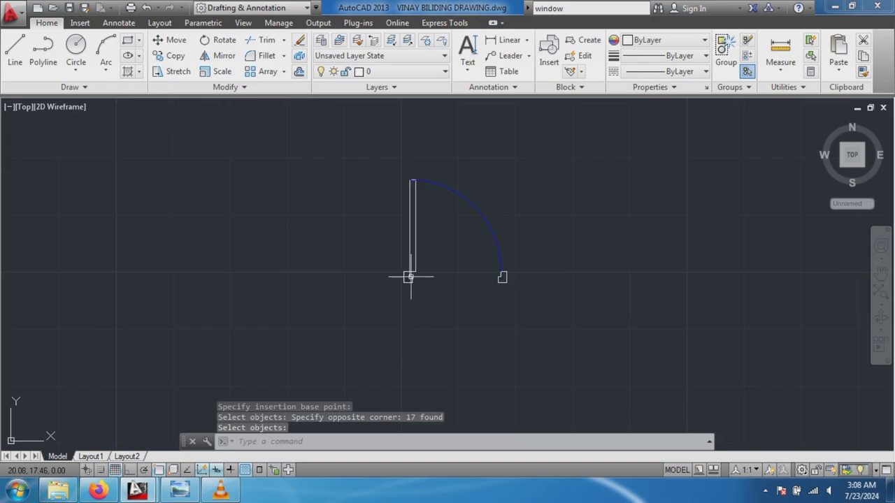
pyautogui.click(411, 274)
pyautogui.click(404, 283)
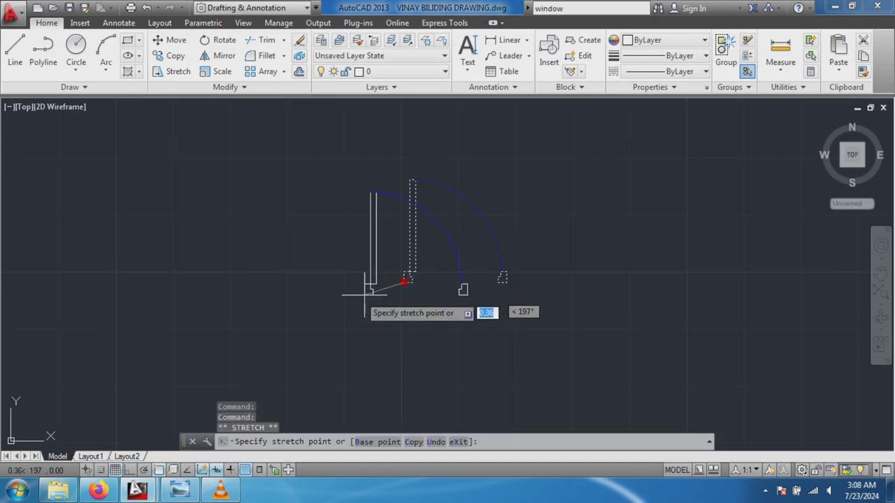
pyautogui.click(346, 298)
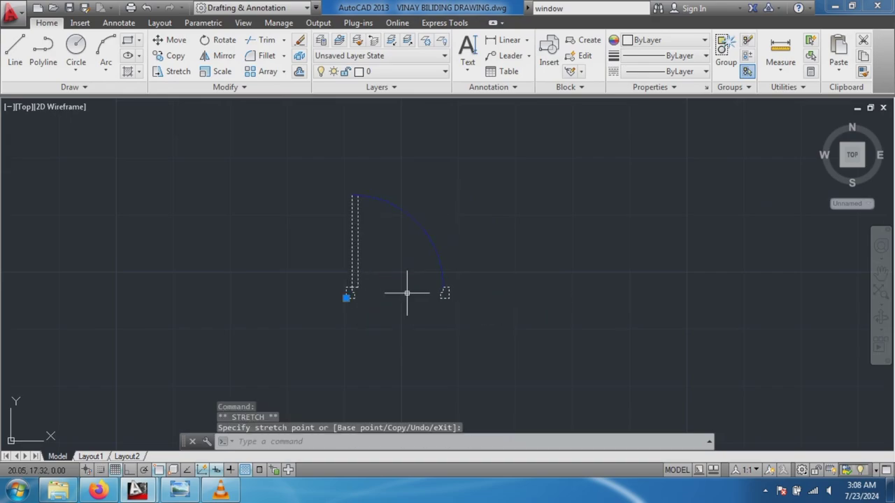
pyautogui.click(346, 298)
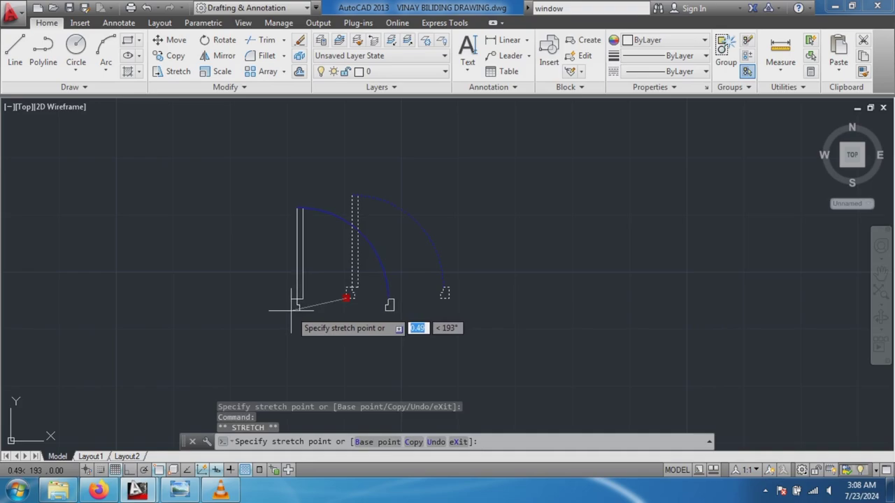
pyautogui.click(291, 311)
pyautogui.hotkey('ctrl', 'z')
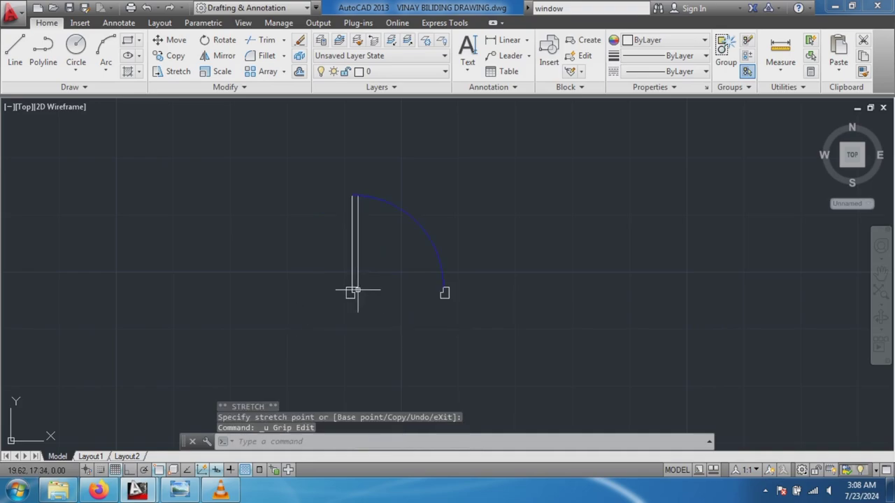
pyautogui.hotkey('ctrl', 'z')
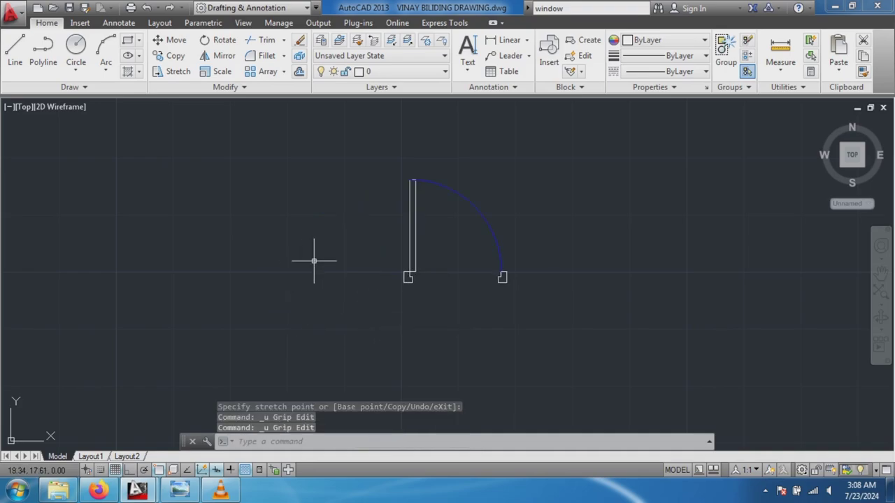
# Zoom out and grip-move the door block closer to the floor plan.
pyautogui.scroll(-1, 472, 272)
pyautogui.scroll(2, 455, 252)
pyautogui.scroll(-1, 485, 252)
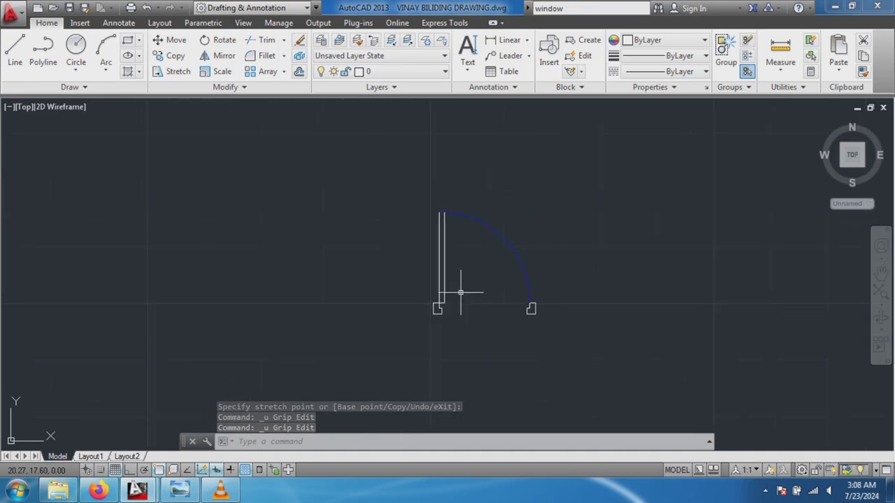
pyautogui.scroll(-2, 460, 293)
pyautogui.scroll(-1, 384, 313)
pyautogui.scroll(2, 416, 307)
pyautogui.scroll(-3, 410, 303)
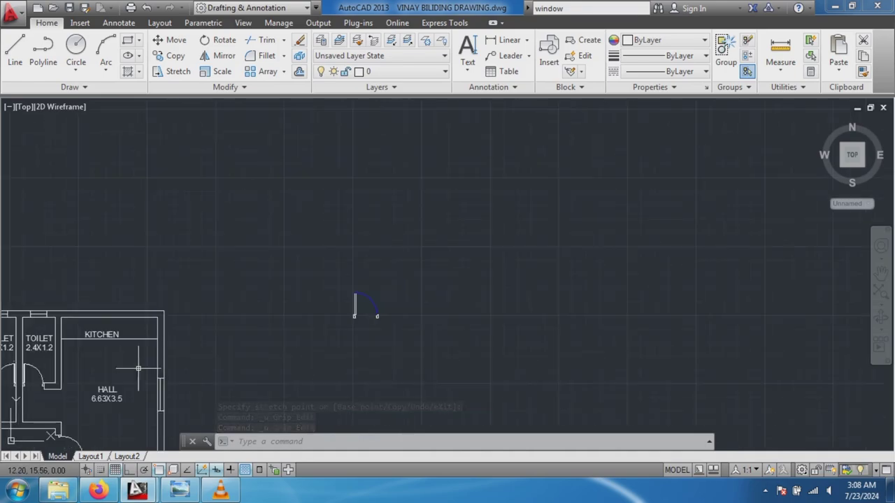
pyautogui.scroll(-2, 212, 351)
pyautogui.scroll(3, 300, 294)
pyautogui.scroll(1, 363, 252)
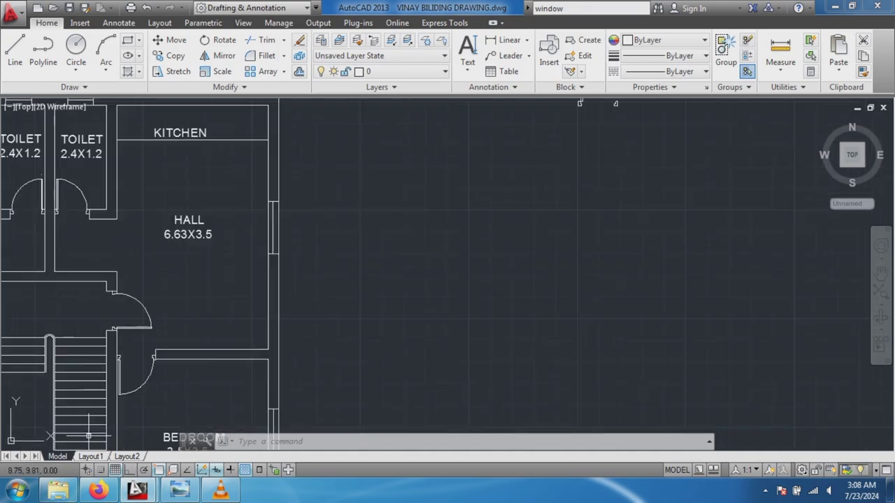
pyautogui.scroll(-2, 318, 276)
pyautogui.scroll(2, 40, 408)
pyautogui.scroll(-1, 153, 378)
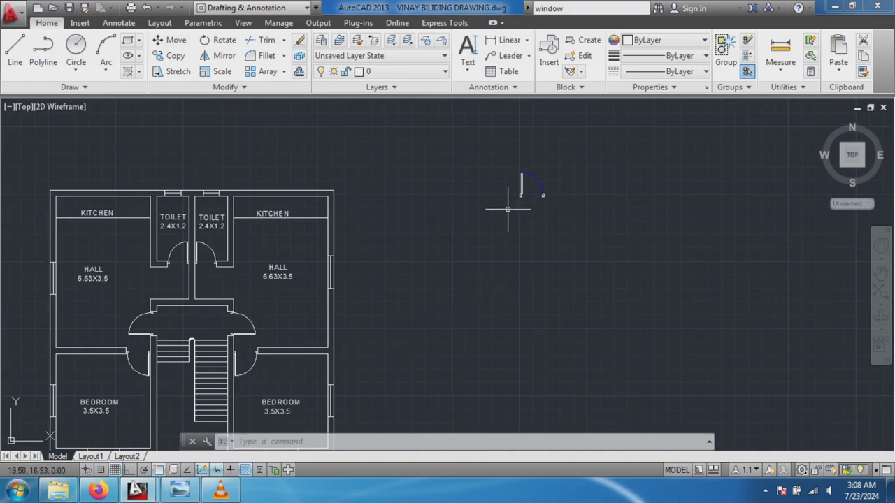
pyautogui.scroll(2, 507, 209)
pyautogui.scroll(2, 524, 186)
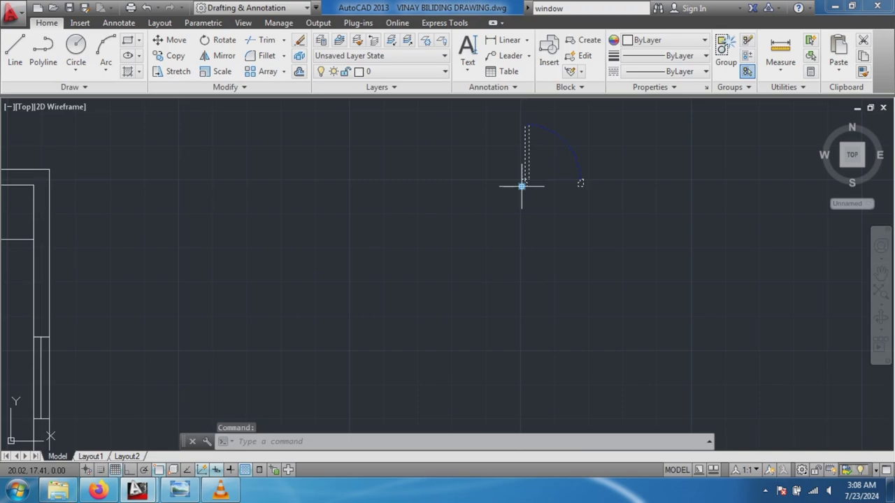
pyautogui.click(521, 186)
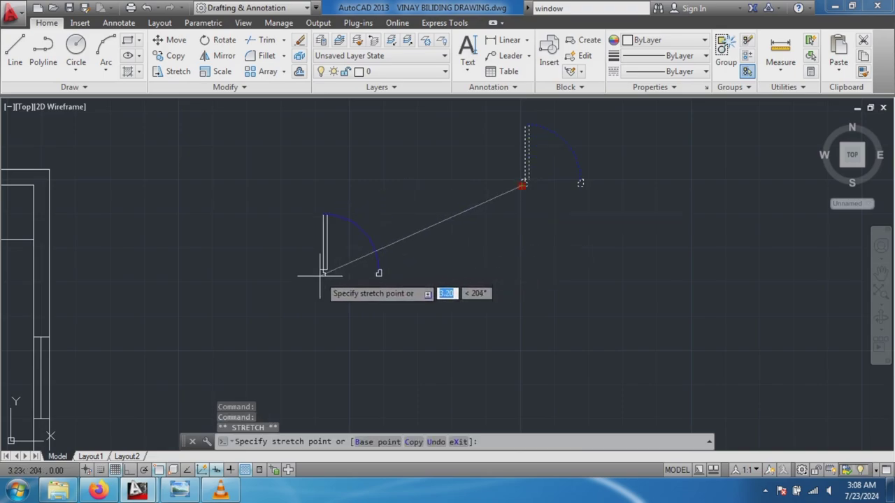
pyautogui.click(315, 275)
pyautogui.scroll(-5, 203, 327)
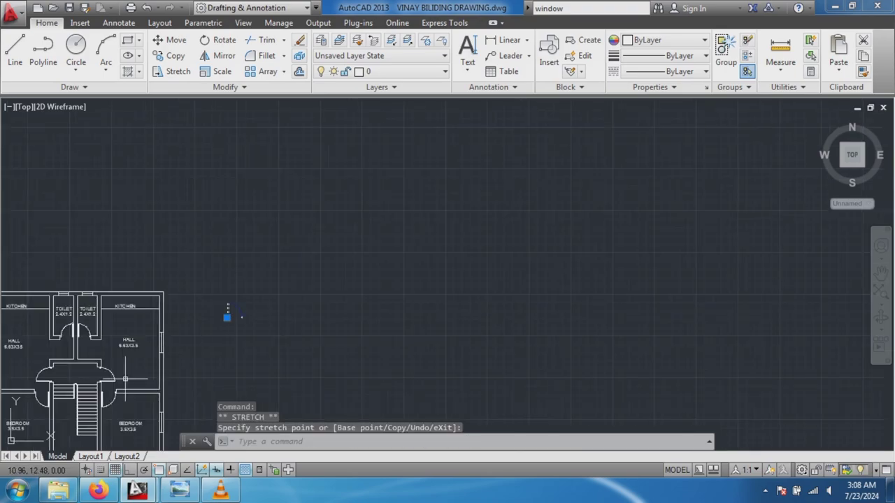
pyautogui.scroll(3, 227, 317)
pyautogui.scroll(-3, 419, 160)
pyautogui.scroll(2, 189, 330)
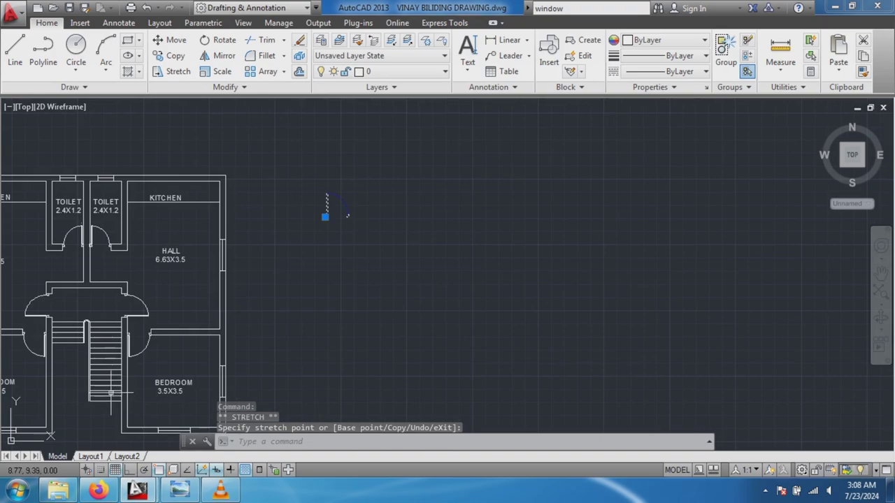
# Reposition the door block lower, just right of the hall's outer wall.
pyautogui.click(325, 217)
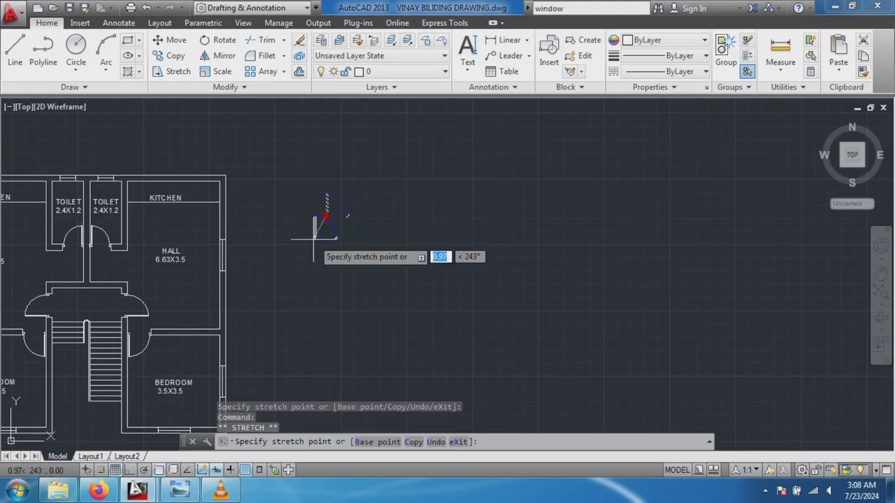
pyautogui.click(322, 291)
pyautogui.scroll(3, 251, 316)
pyautogui.scroll(2, 251, 316)
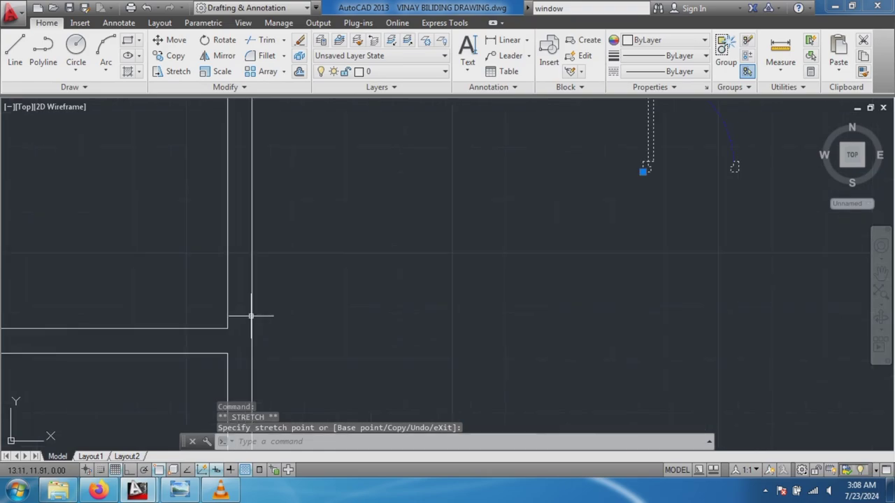
pyautogui.scroll(-5, 251, 316)
pyautogui.scroll(2, 129, 324)
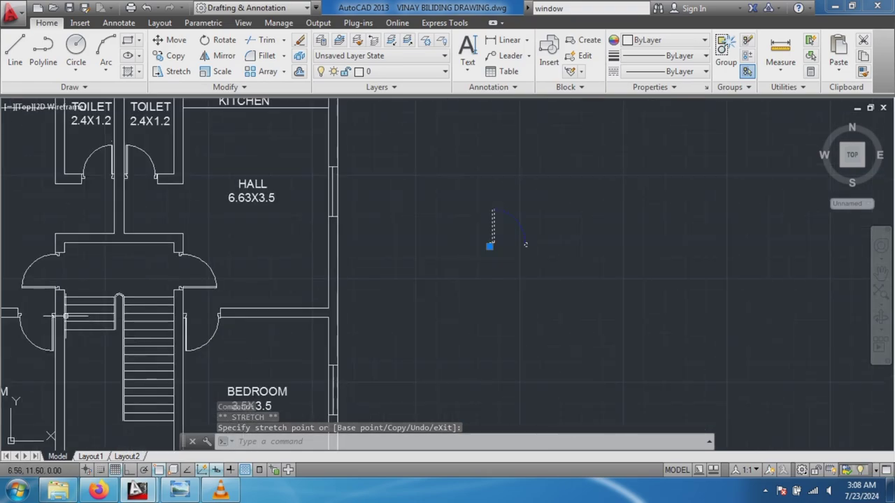
pyautogui.scroll(2, 468, 246)
pyautogui.write('MIRR')
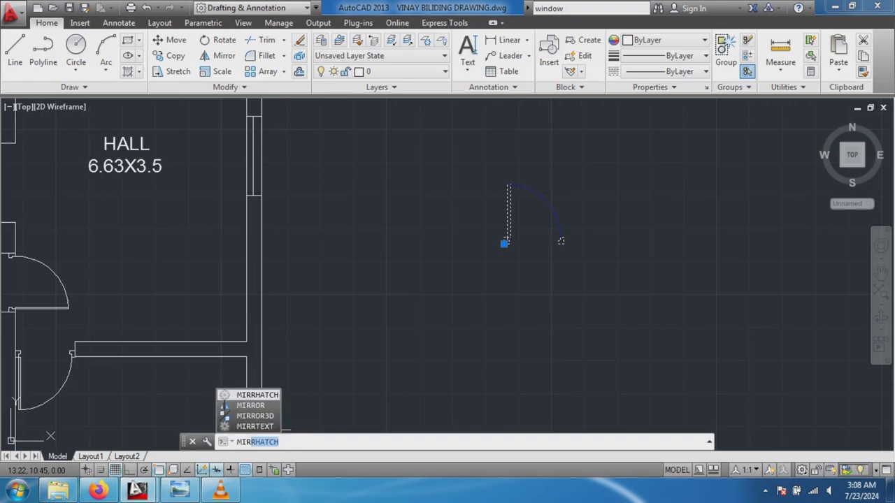
# Start MIRROR and window-select the BD5 door, after one cancelled attempt.
pyautogui.press('Return')
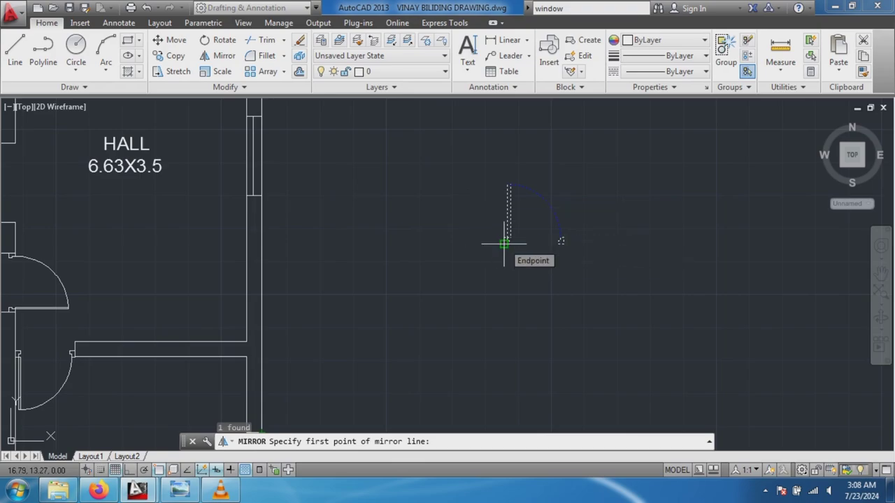
pyautogui.click(504, 243)
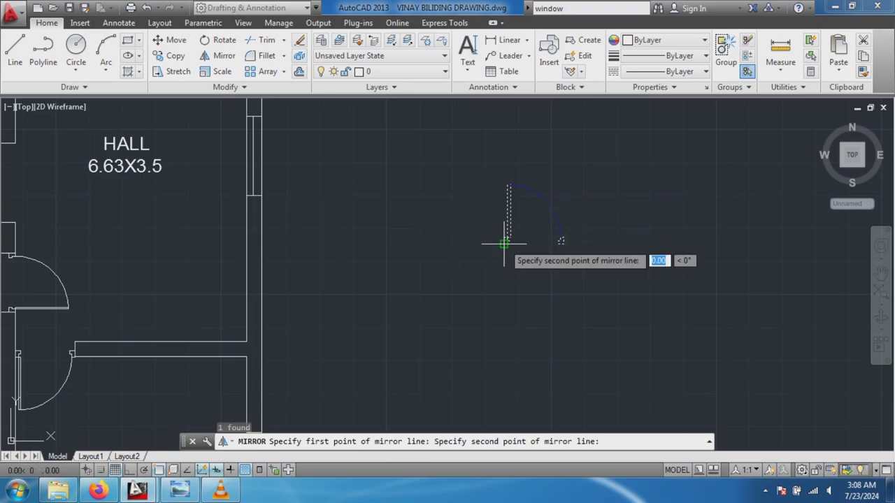
pyautogui.press('Escape')
pyautogui.write('MIR')
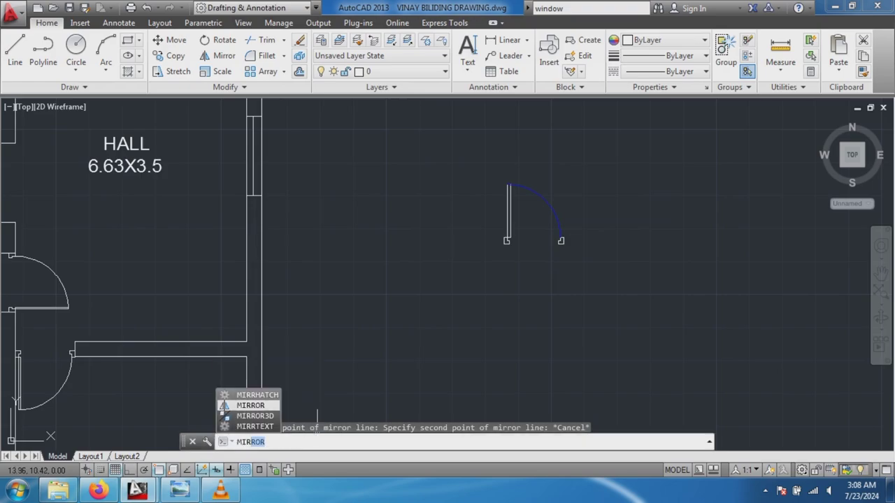
pyautogui.press('Return')
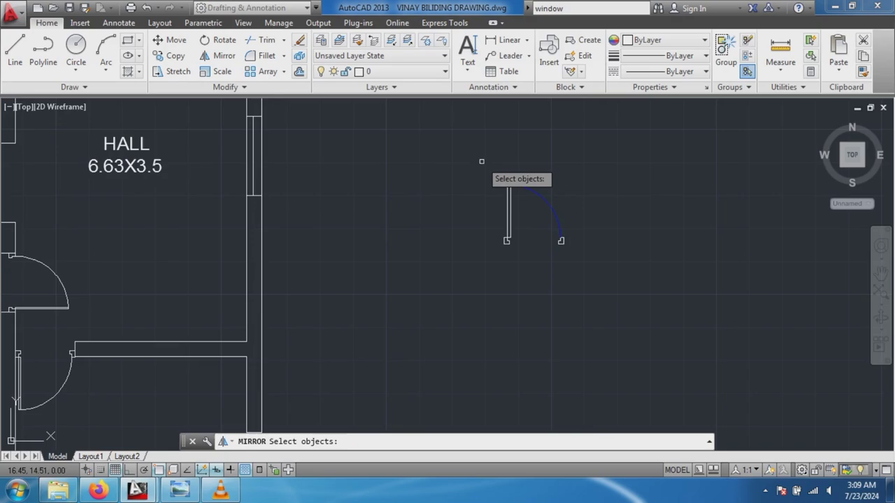
pyautogui.click(483, 160)
pyautogui.click(583, 266)
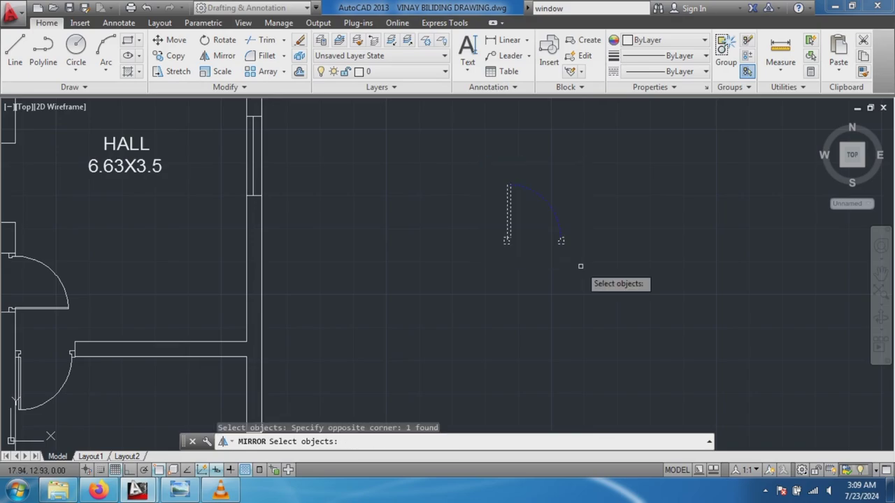
pyautogui.press('Return')
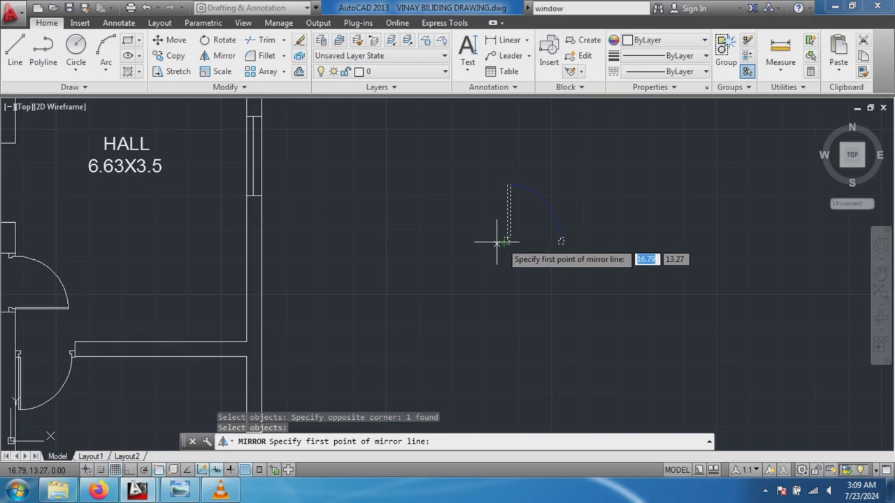
# Mirror the door about a vertical line at its hinge side, keeping the original.
pyautogui.click(485, 241)
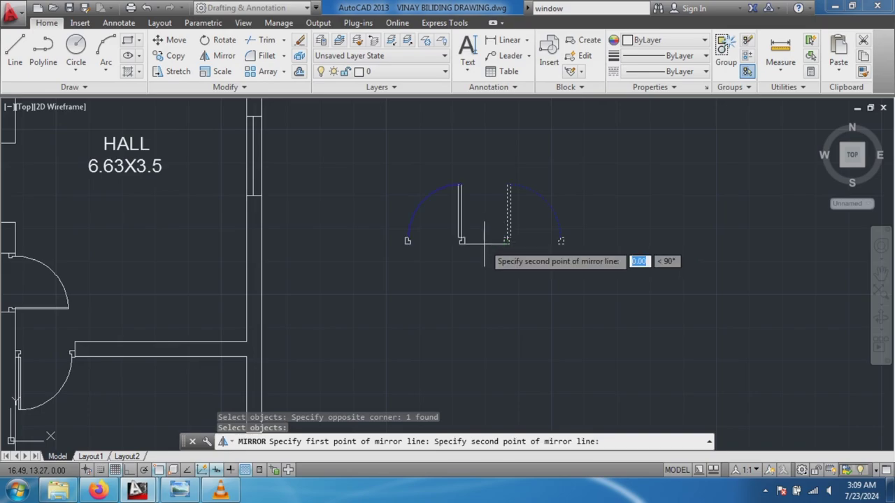
pyautogui.press('Return')
pyautogui.press('Return')
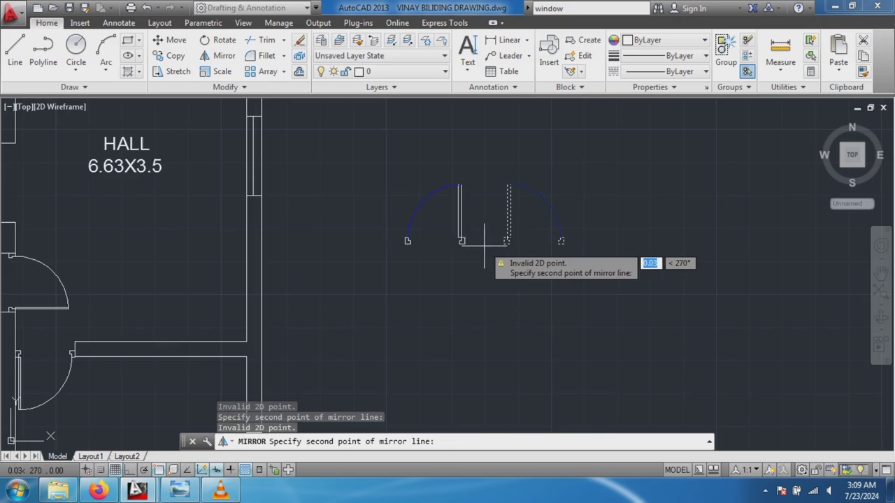
pyautogui.click(484, 245)
pyautogui.press('Return')
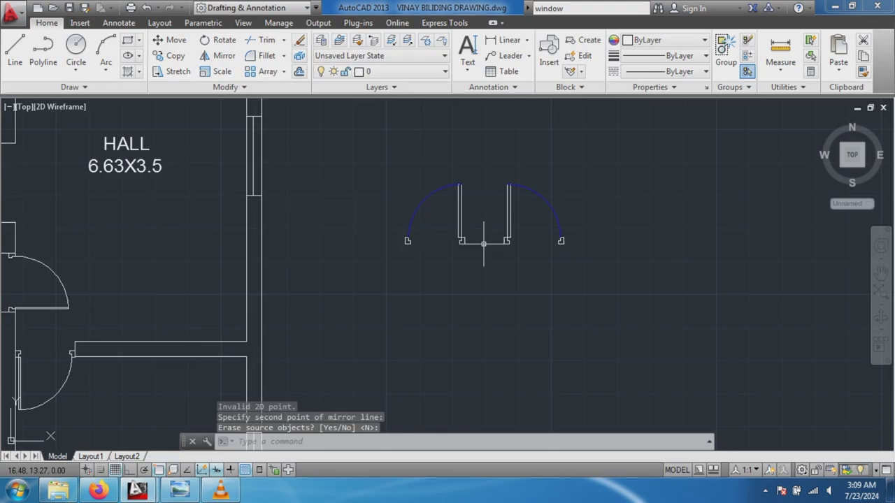
# Start MIRROR (MI) and window-select both door leaves.
pyautogui.scroll(-4, 482, 209)
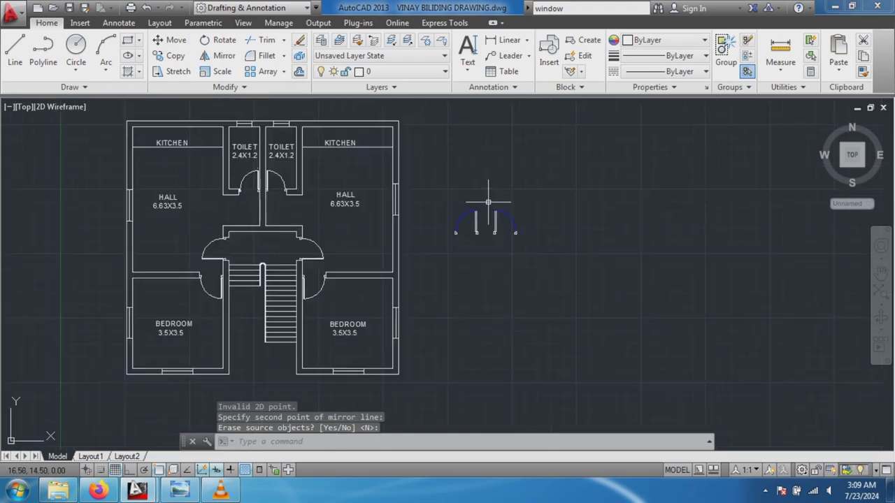
pyautogui.scroll(8, 482, 200)
pyautogui.scroll(2, 484, 216)
pyautogui.scroll(-6, 479, 280)
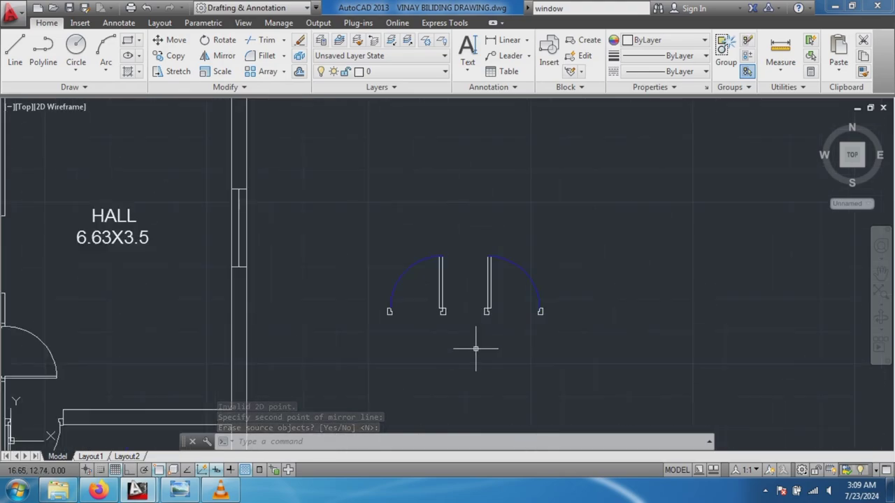
pyautogui.scroll(2, 477, 350)
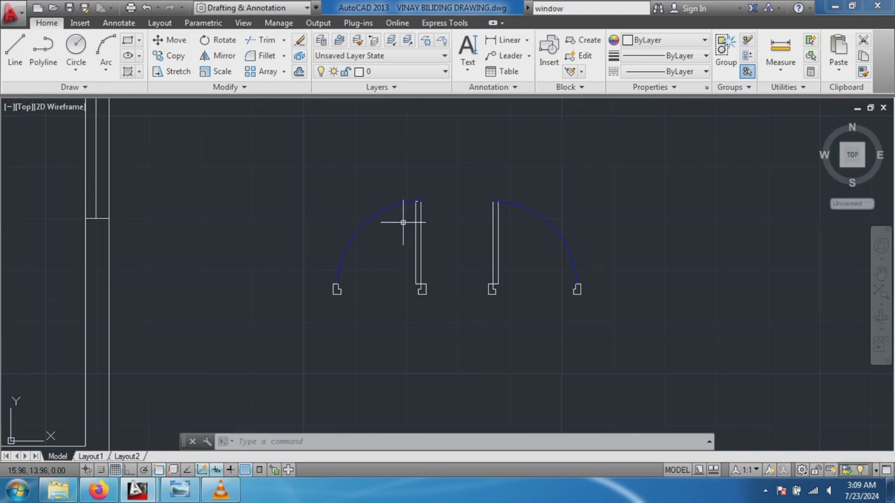
pyautogui.scroll(-2, 403, 222)
pyautogui.write('M')
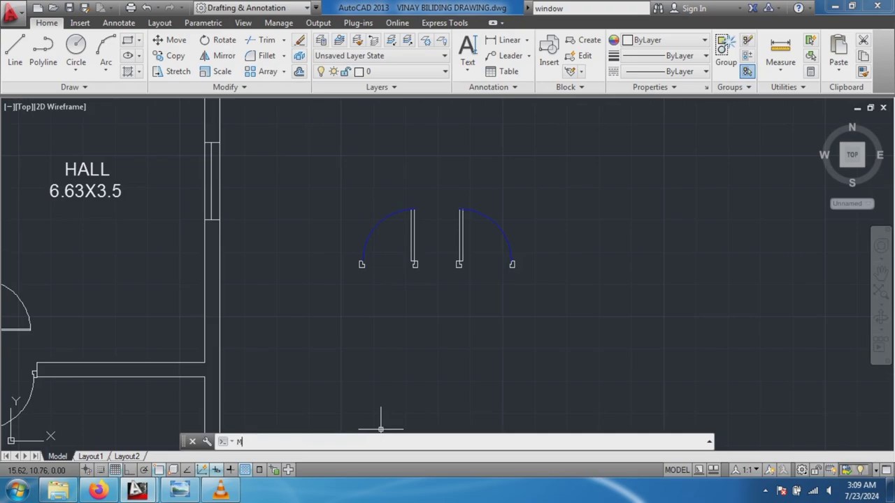
pyautogui.write('I')
pyautogui.scroll(-6, 391, 286)
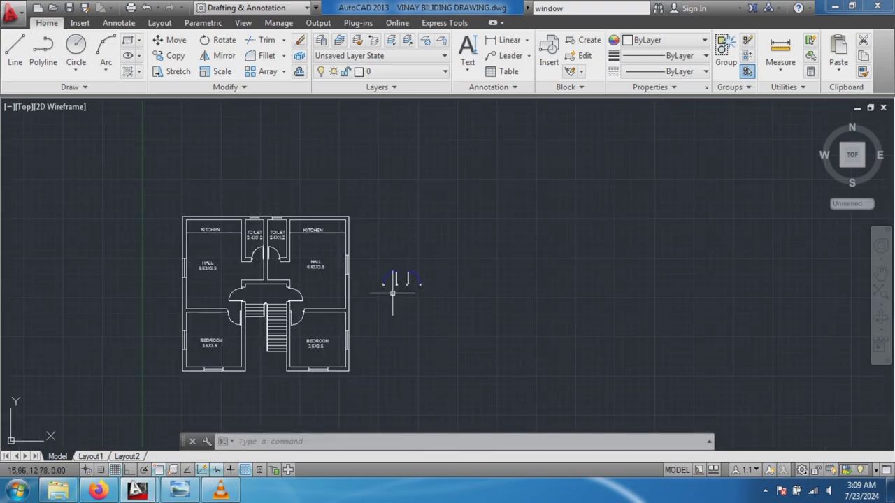
pyautogui.scroll(5, 300, 385)
pyautogui.write('MI')
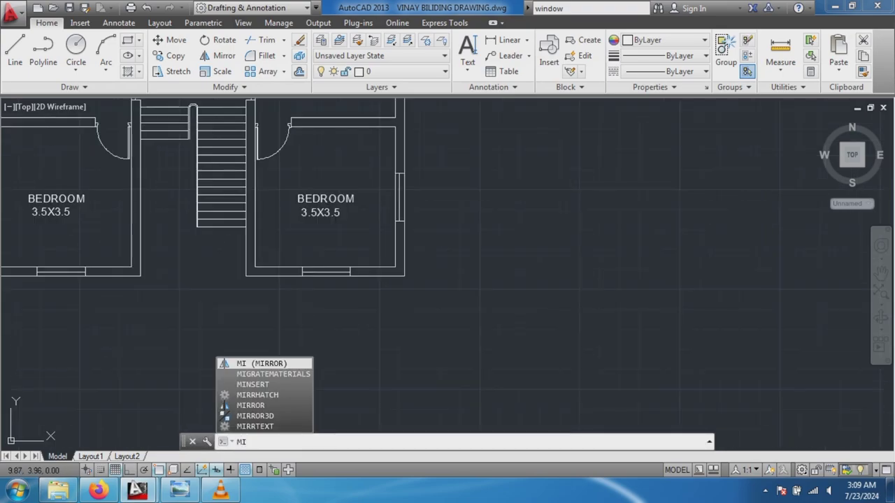
pyautogui.press('Return')
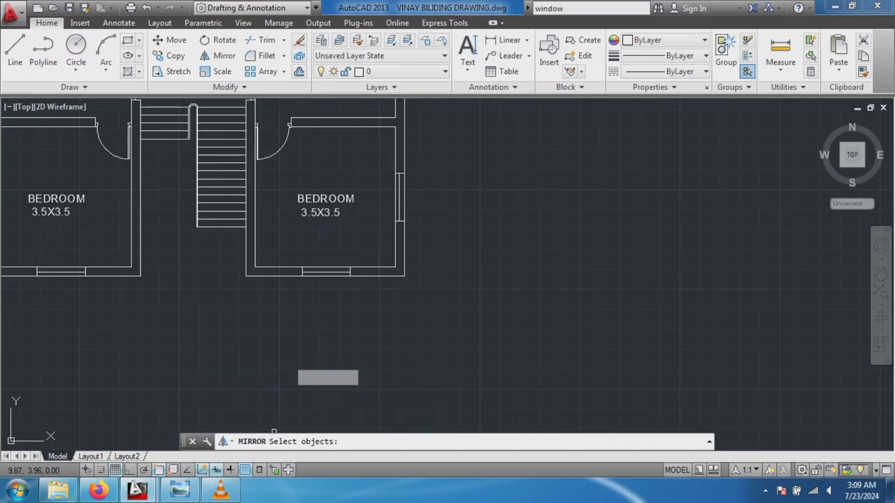
pyautogui.scroll(-5, 461, 283)
pyautogui.scroll(-4, 520, 226)
pyautogui.scroll(5, 520, 226)
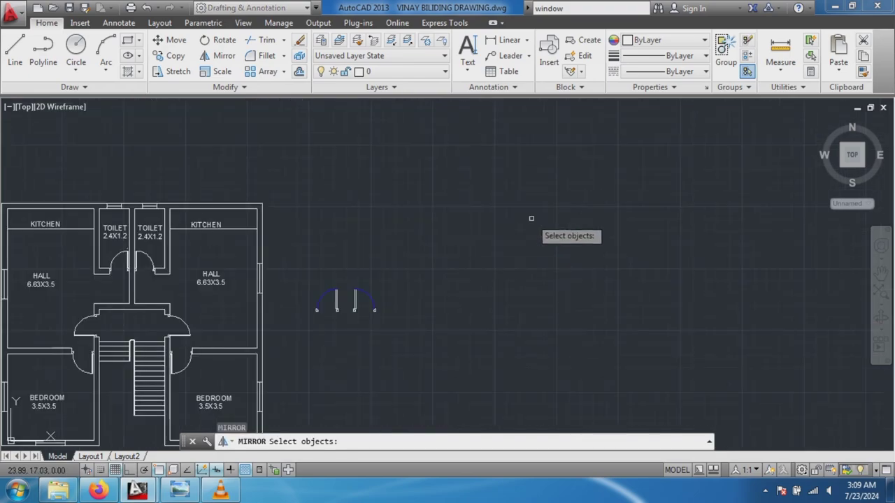
pyautogui.scroll(2, 329, 359)
pyautogui.scroll(2, 323, 365)
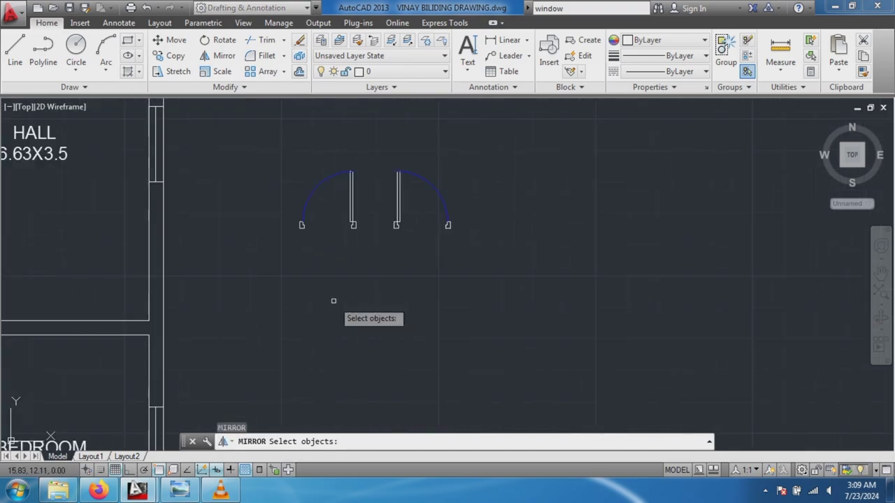
pyautogui.click(267, 146)
pyautogui.click(516, 283)
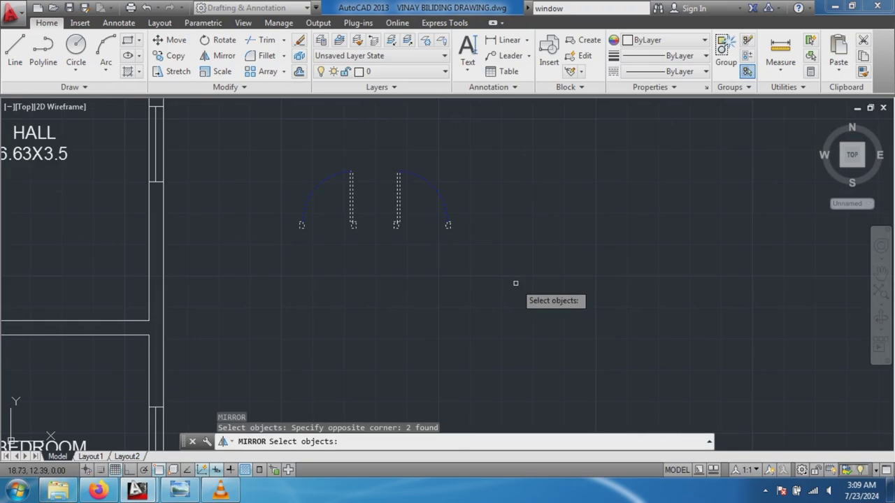
pyautogui.press('Return')
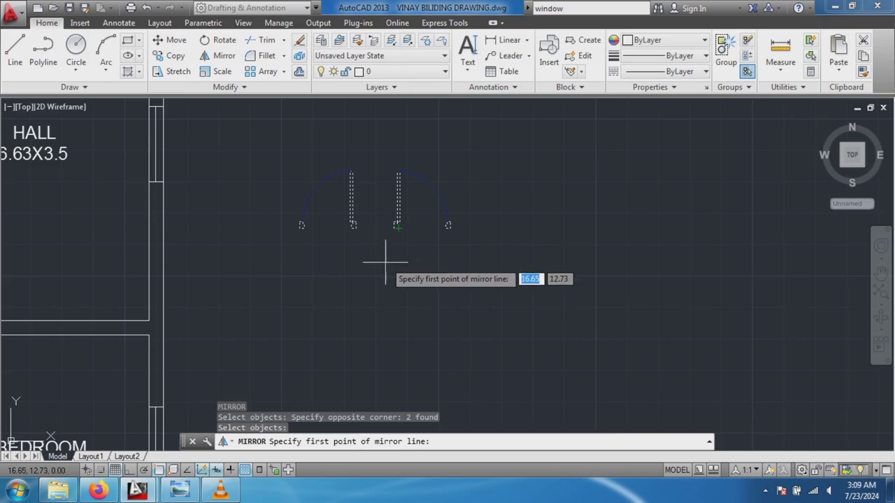
# Mirror the pair about a horizontal line below, keeping originals to form a four-leaf ring.
pyautogui.scroll(4, 386, 255)
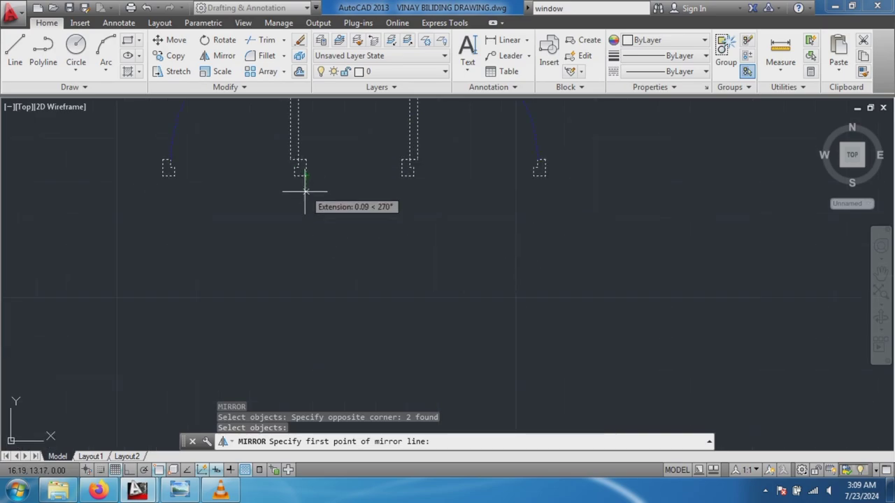
pyautogui.click(305, 236)
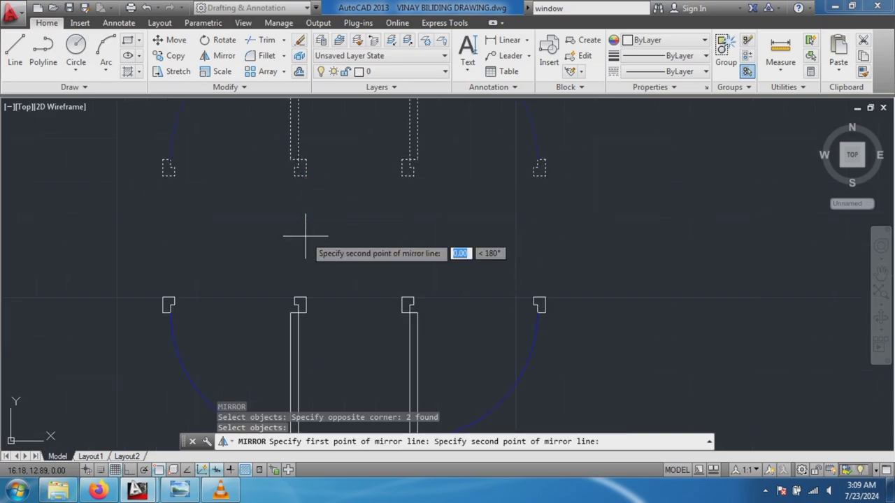
pyautogui.click(308, 237)
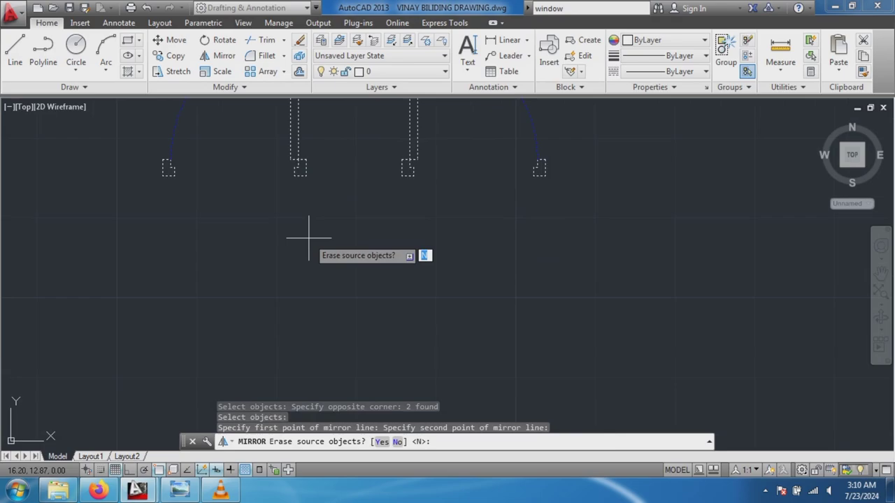
pyautogui.press('Return')
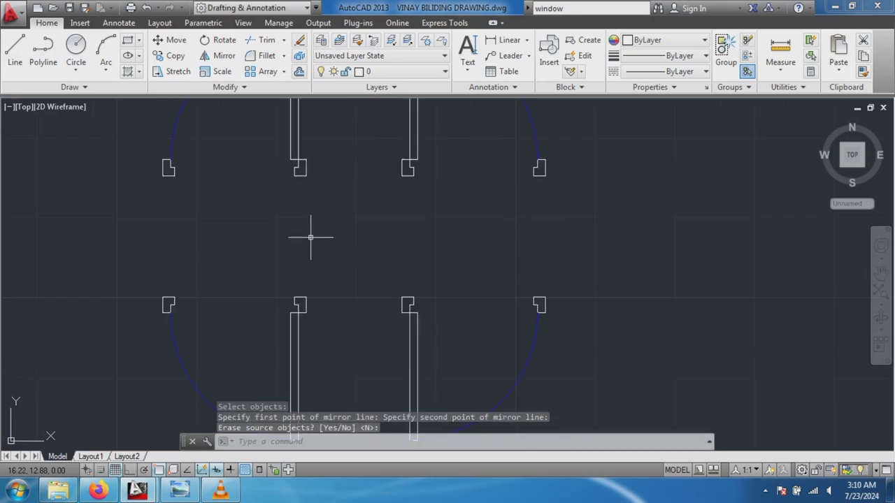
pyautogui.scroll(-2, 310, 236)
pyautogui.scroll(-2, 314, 258)
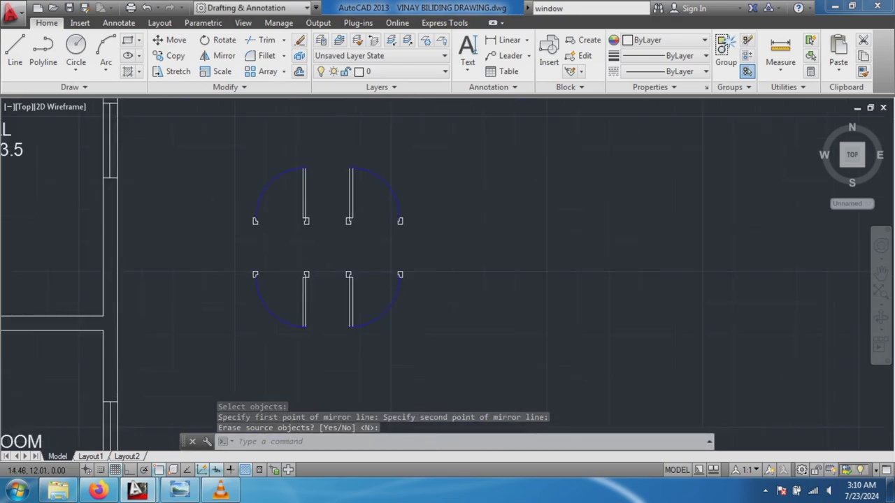
pyautogui.scroll(-3, 210, 310)
pyautogui.scroll(3, 79, 322)
pyautogui.scroll(2, 79, 321)
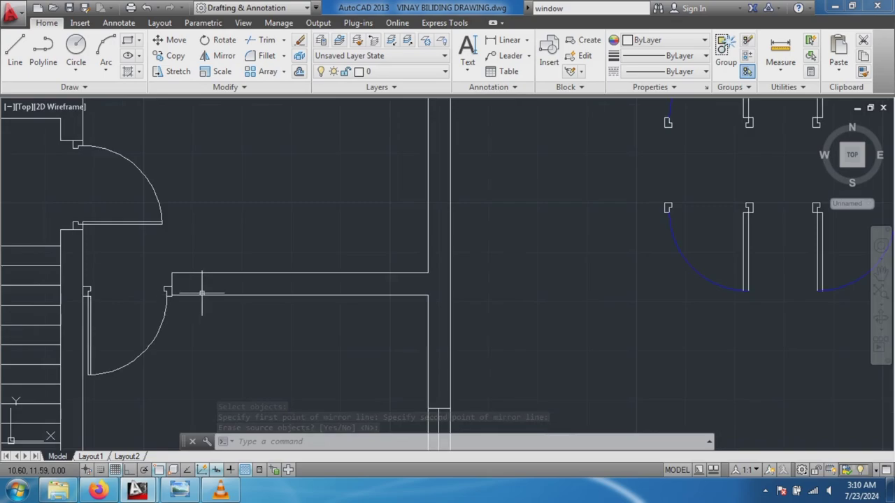
pyautogui.scroll(-2, 202, 293)
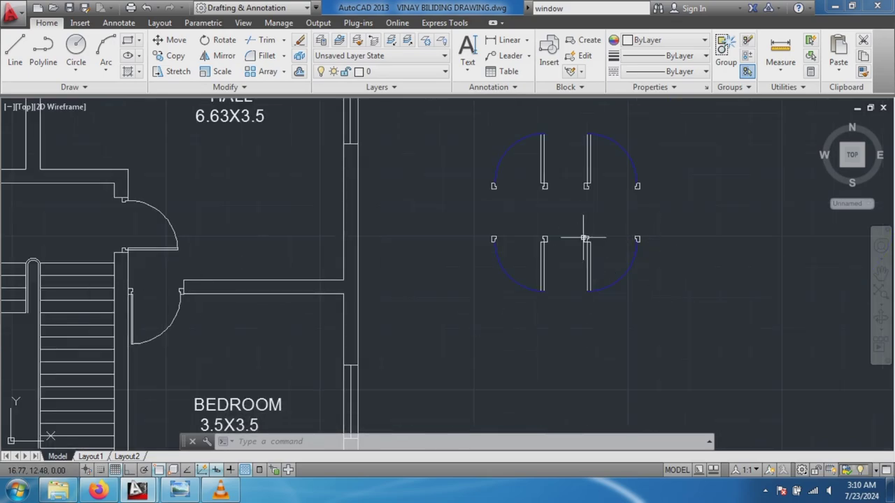
pyautogui.scroll(-2, 124, 307)
pyautogui.scroll(1, 130, 296)
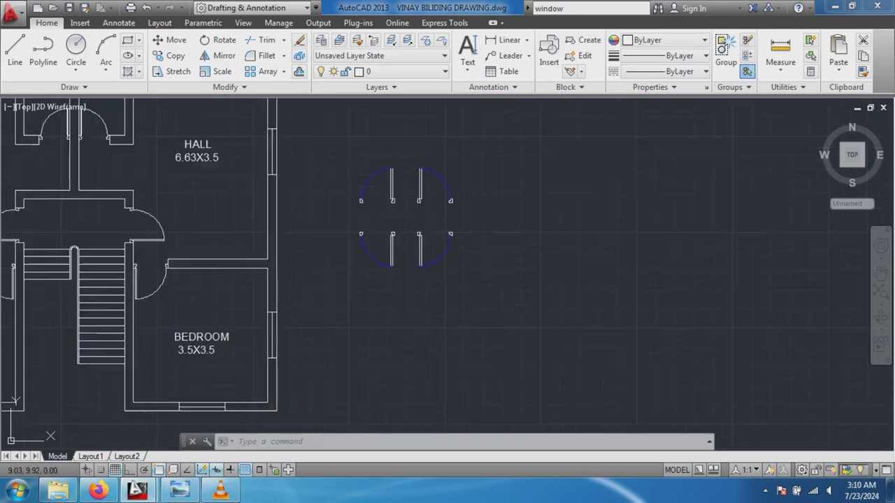
pyautogui.scroll(1, 115, 307)
pyautogui.scroll(3, 114, 266)
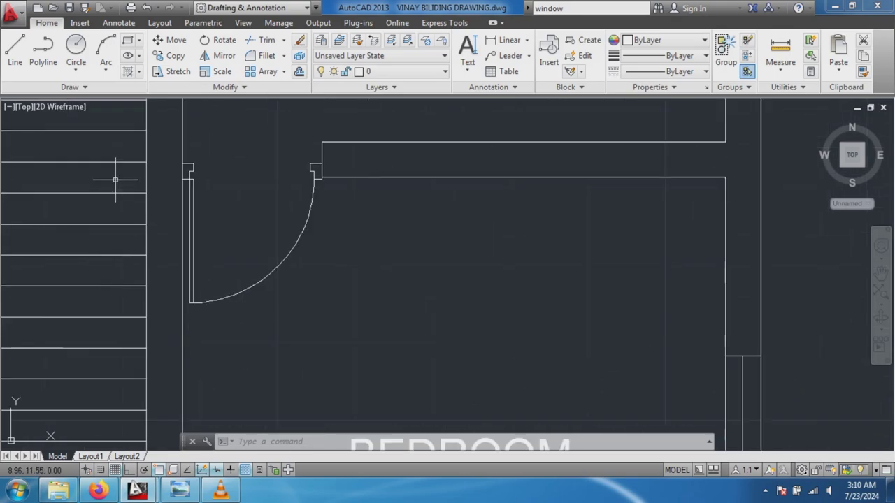
pyautogui.scroll(2, 118, 182)
pyautogui.scroll(-2, 133, 190)
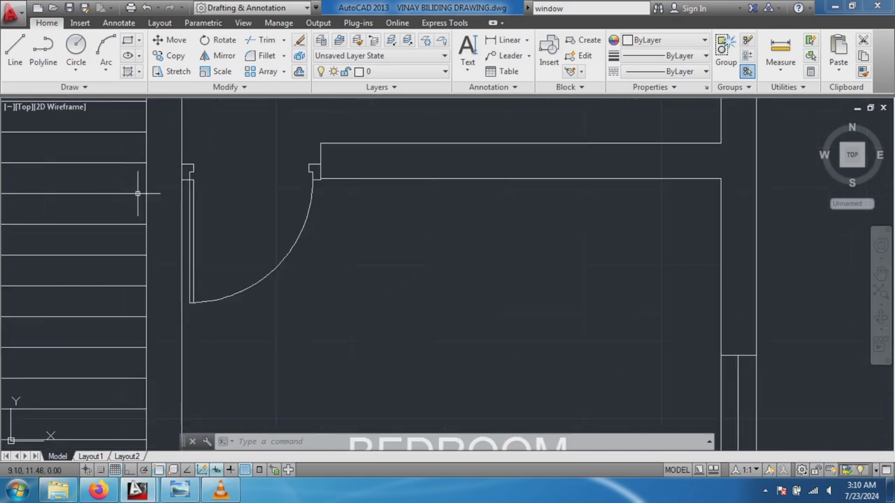
# Erase the door placed beside the staircase.
pyautogui.click(193, 166)
pyautogui.press('Delete')
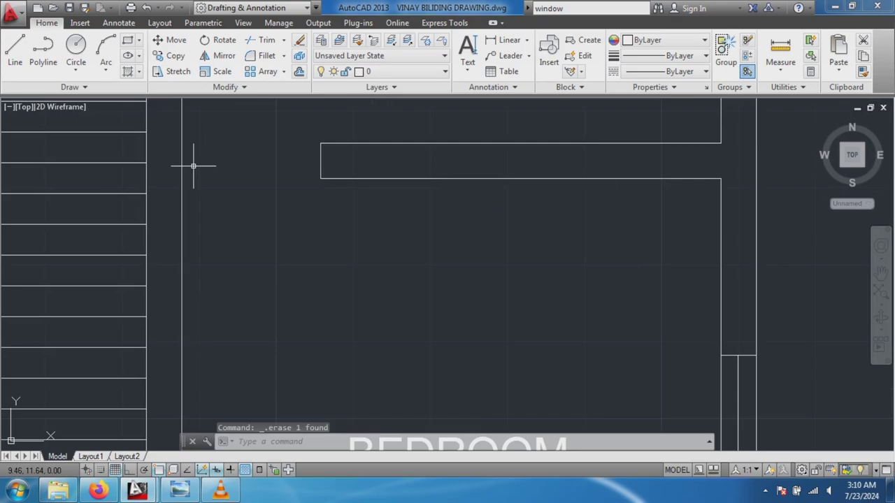
pyautogui.scroll(-3, 616, 266)
pyautogui.scroll(-2, 782, 217)
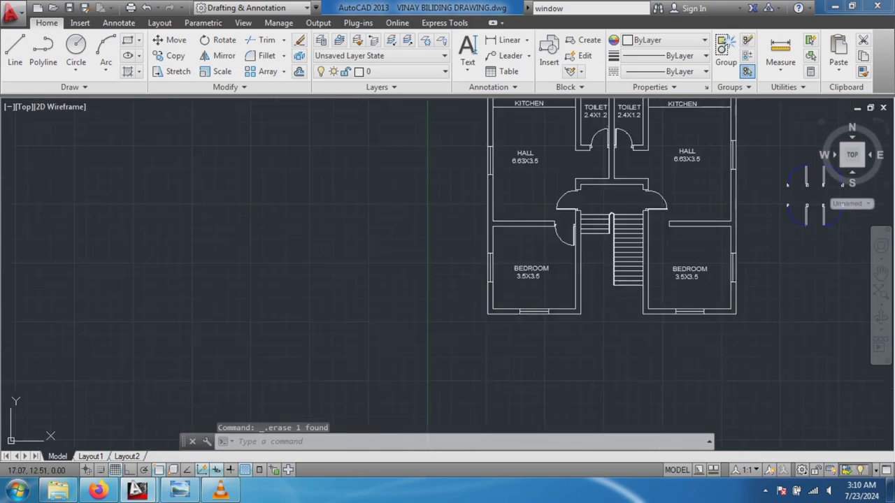
pyautogui.scroll(5, 815, 220)
pyautogui.scroll(2, 805, 233)
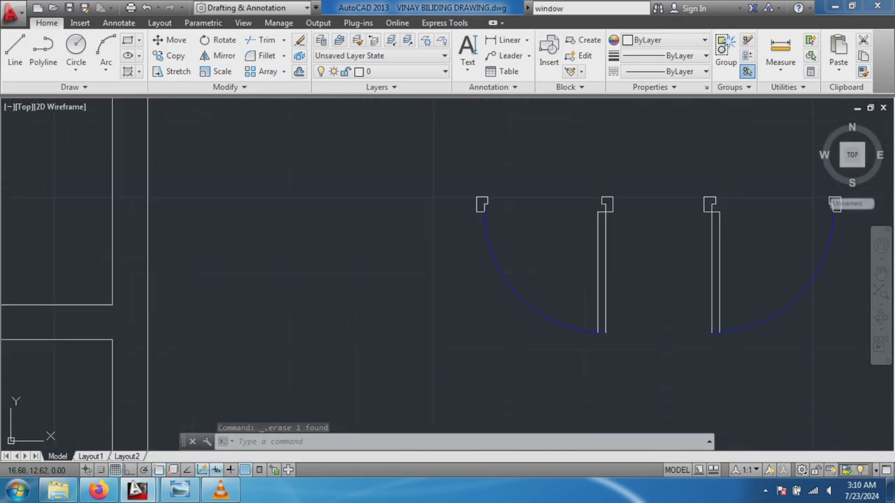
# Copy the right-hand door leaf, trial-move it to the stair-side doorway jamb, then undo.
pyautogui.click(686, 178)
pyautogui.click(857, 366)
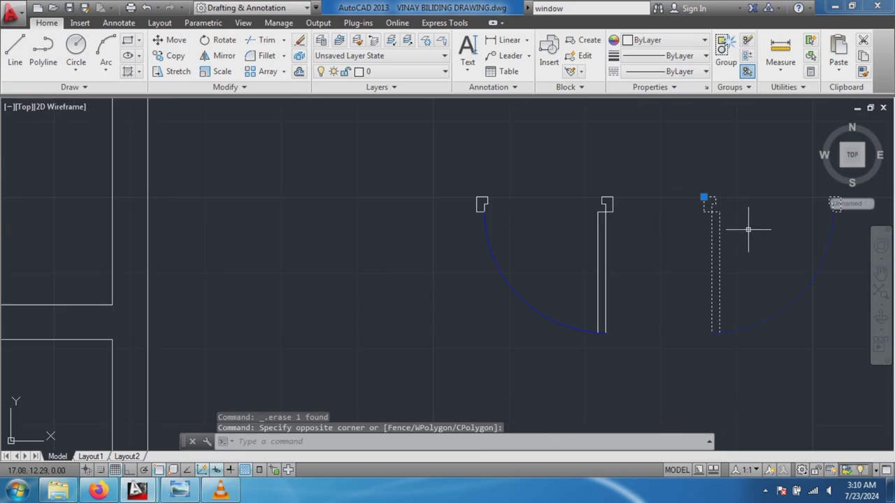
pyautogui.hotkey('ctrl', 'c')
pyautogui.click(703, 197)
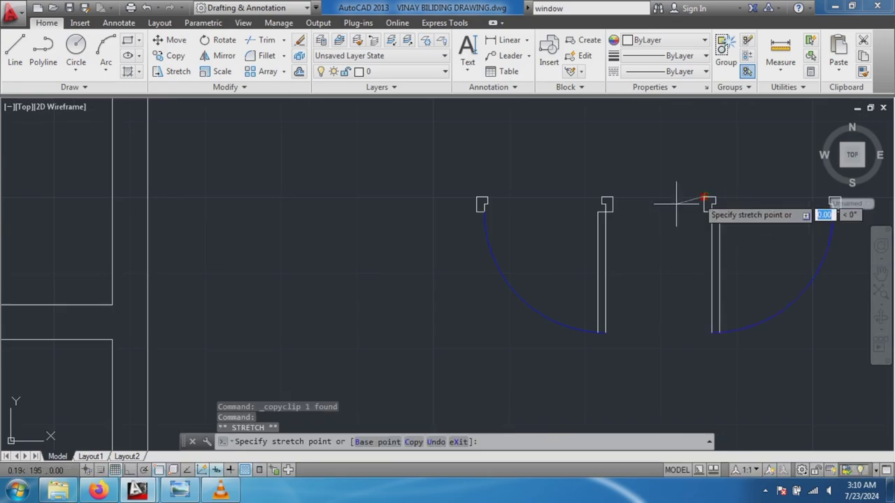
pyautogui.scroll(-4, 21, 308)
pyautogui.scroll(-2, 19, 309)
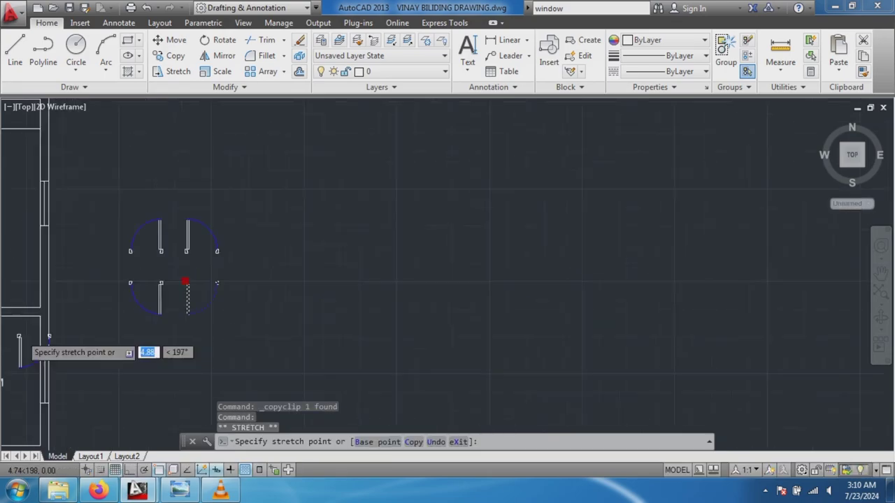
pyautogui.scroll(6, 10, 333)
pyautogui.scroll(-6, 10, 333)
pyautogui.scroll(-3, 11, 332)
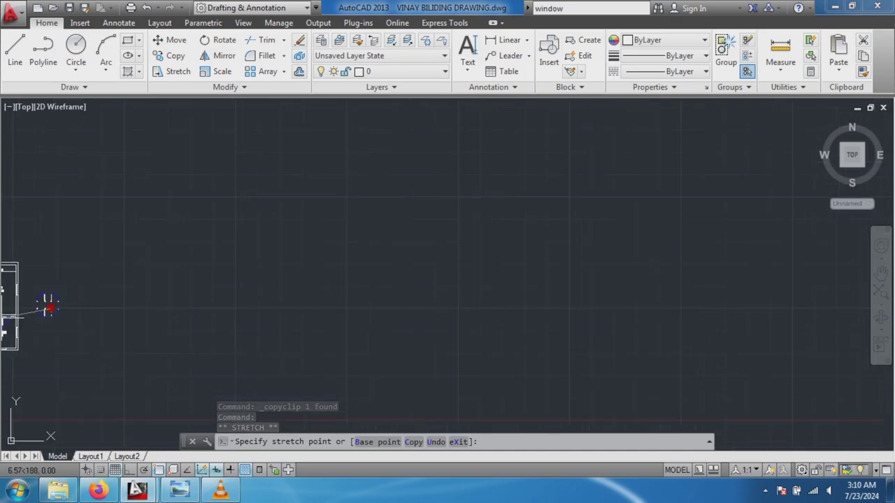
pyautogui.scroll(3, 7, 333)
pyautogui.scroll(3, 4, 332)
pyautogui.scroll(-3, 7, 333)
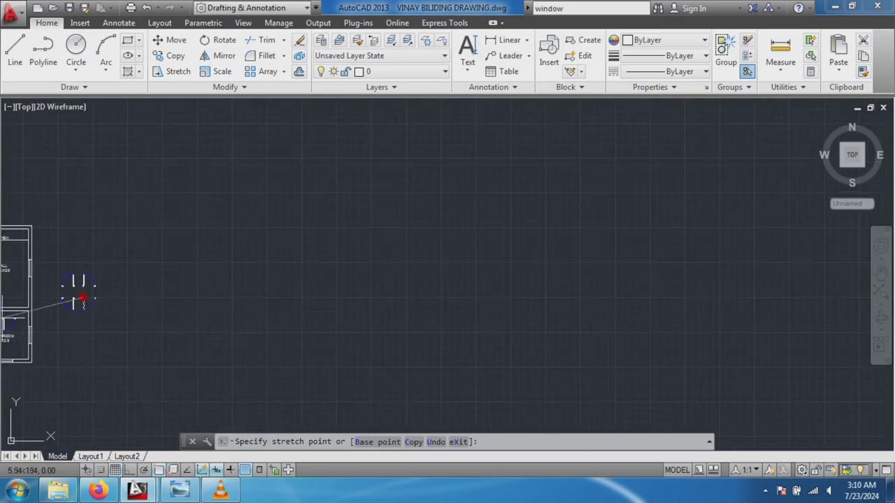
pyautogui.moveTo(319, 350); pyautogui.dragTo(599, 346, button='middle')
pyautogui.scroll(2, 275, 341)
pyautogui.scroll(-3, 275, 341)
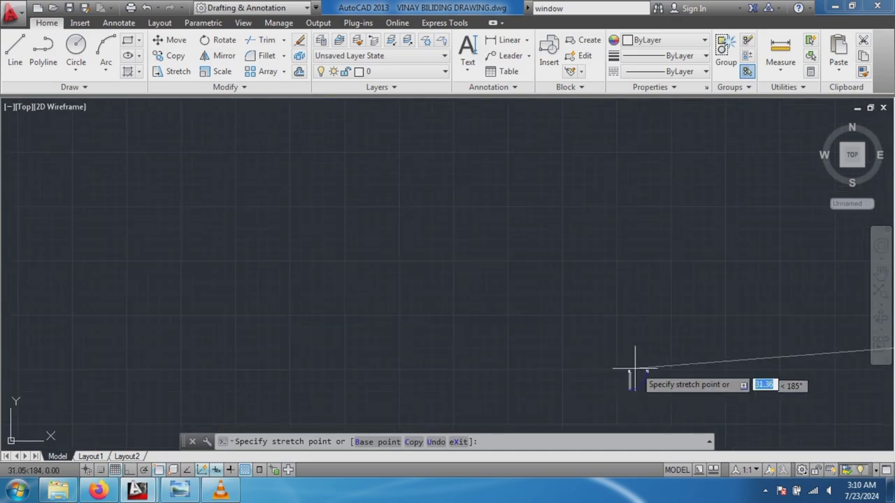
pyautogui.scroll(4, 638, 369)
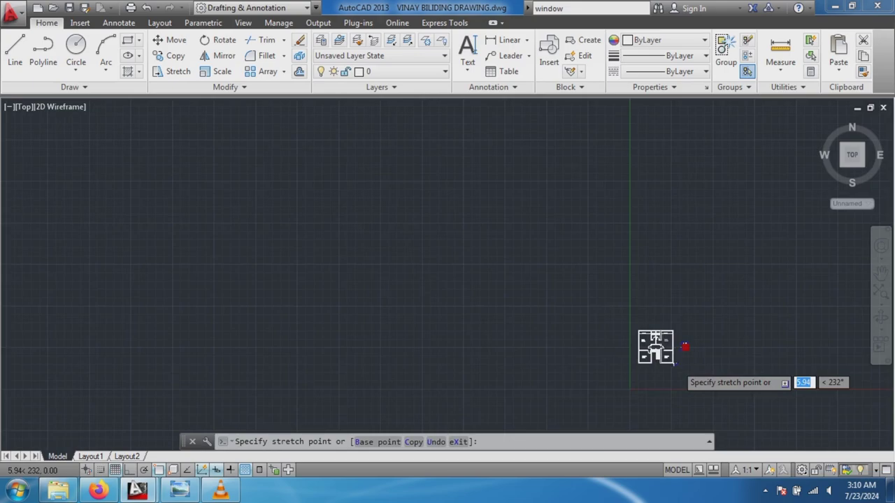
pyautogui.scroll(3, 629, 370)
pyautogui.scroll(4, 614, 393)
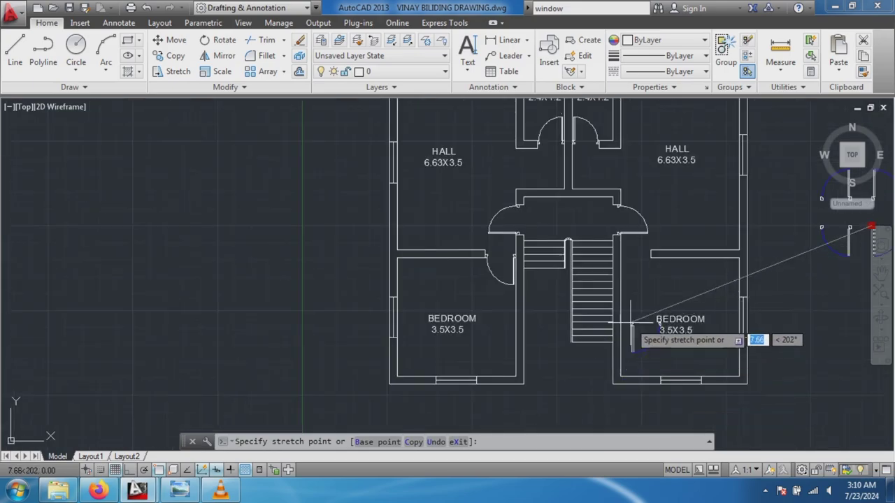
pyautogui.scroll(4, 650, 304)
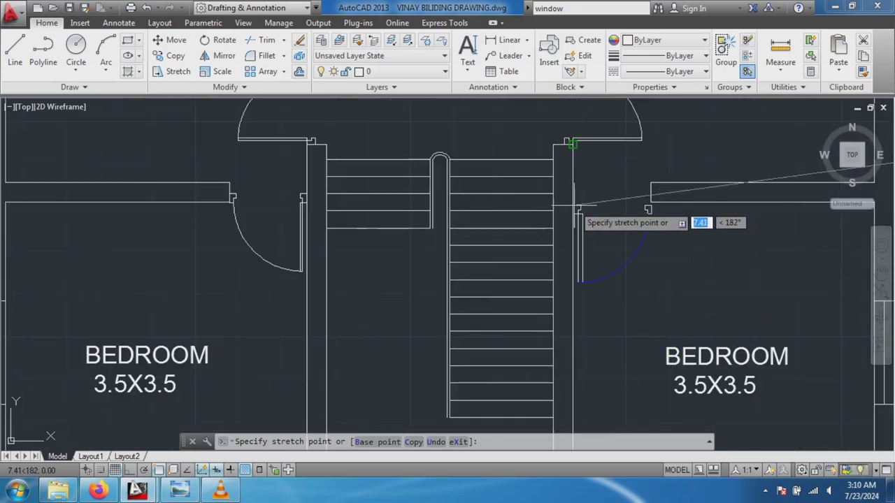
pyautogui.scroll(2, 578, 209)
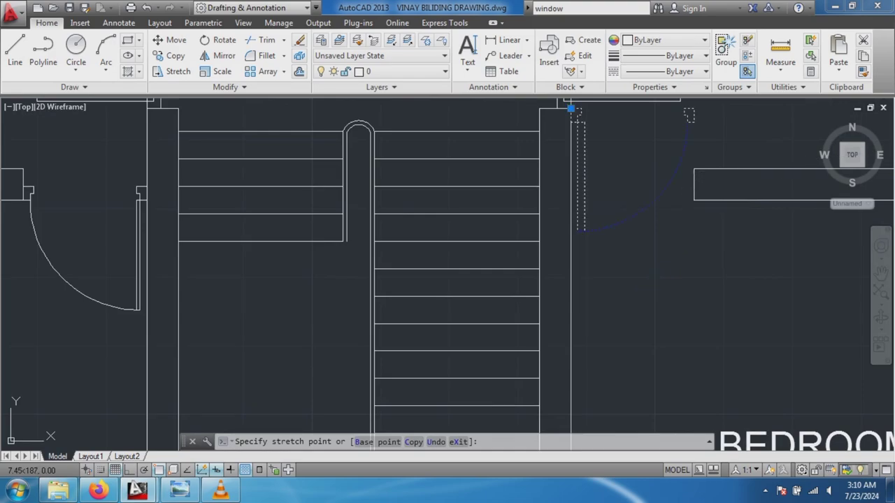
pyautogui.click(571, 109)
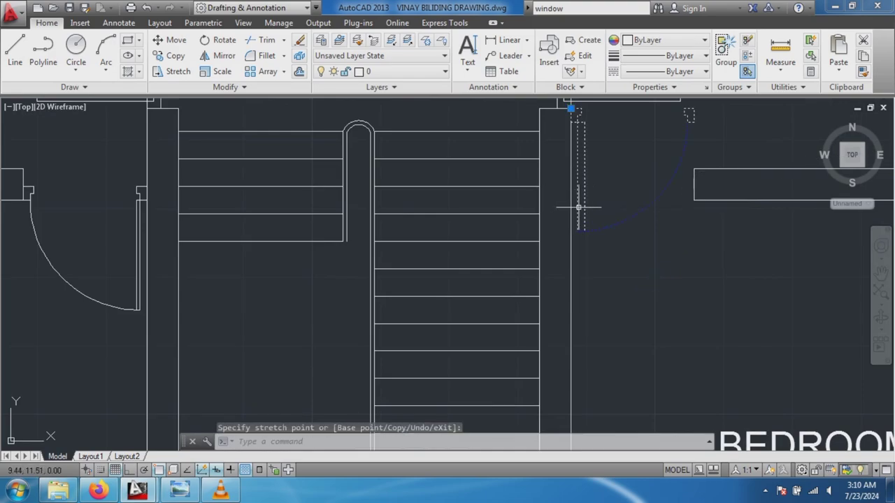
pyautogui.hotkey('ctrl', 'z')
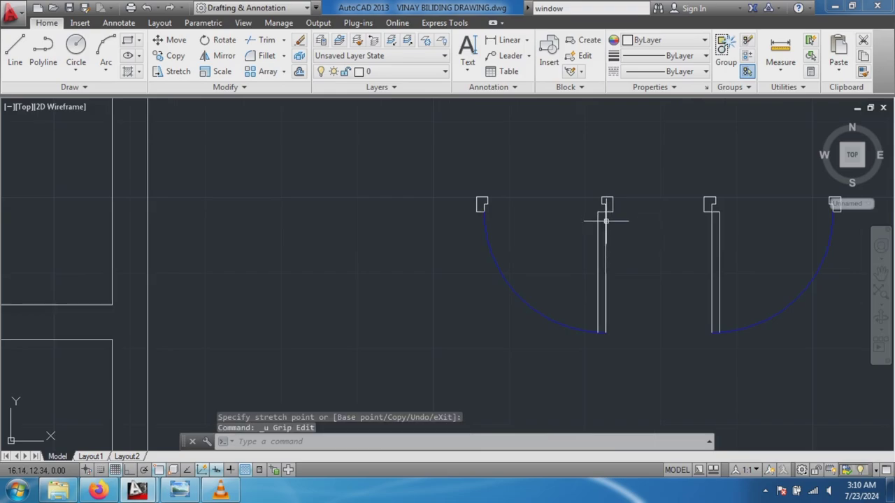
pyautogui.scroll(-3, 717, 230)
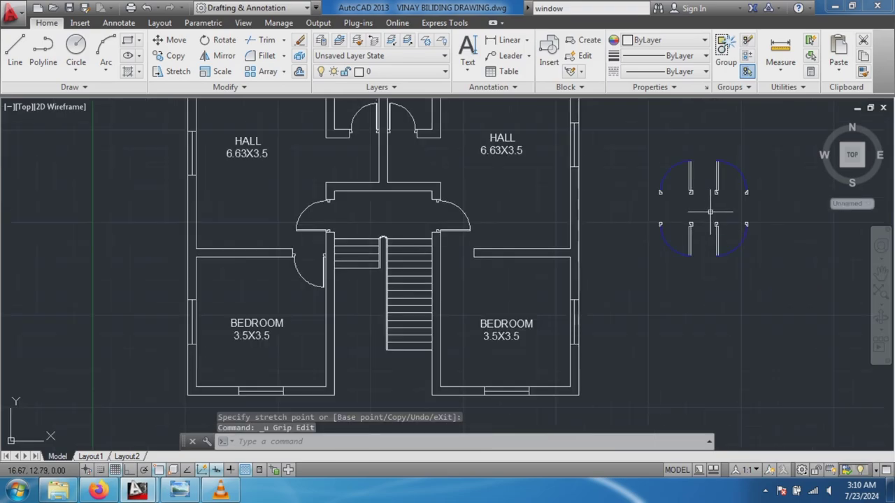
# Copy the lower-right spare door and move it into the right bedroom doorway.
pyautogui.click(715, 224)
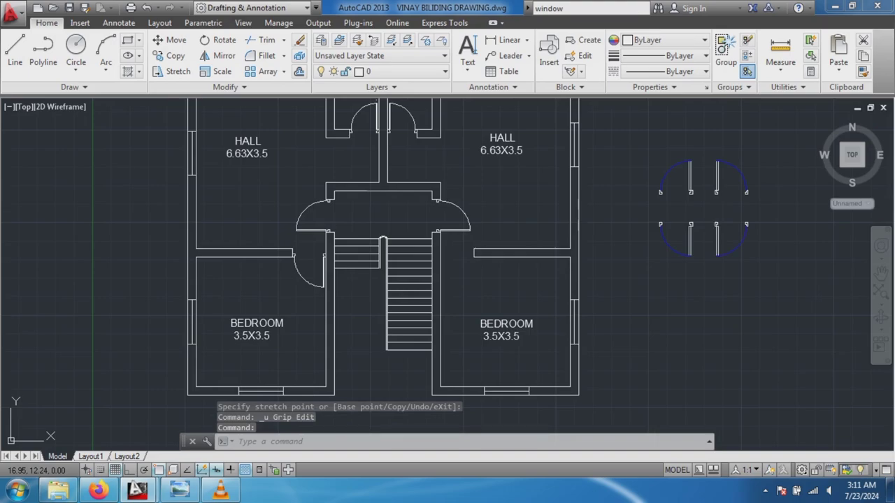
pyautogui.hotkey('ctrl', 'c')
pyautogui.click(714, 224)
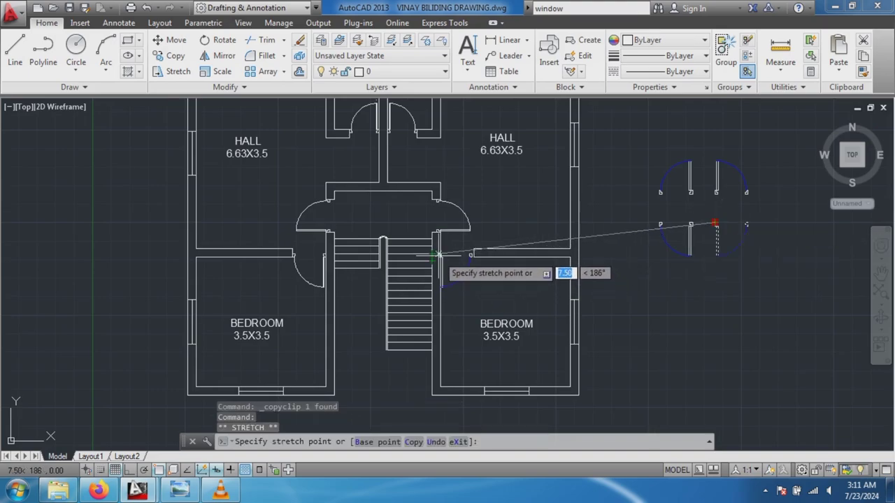
pyautogui.scroll(2, 432, 255)
pyautogui.scroll(3, 425, 253)
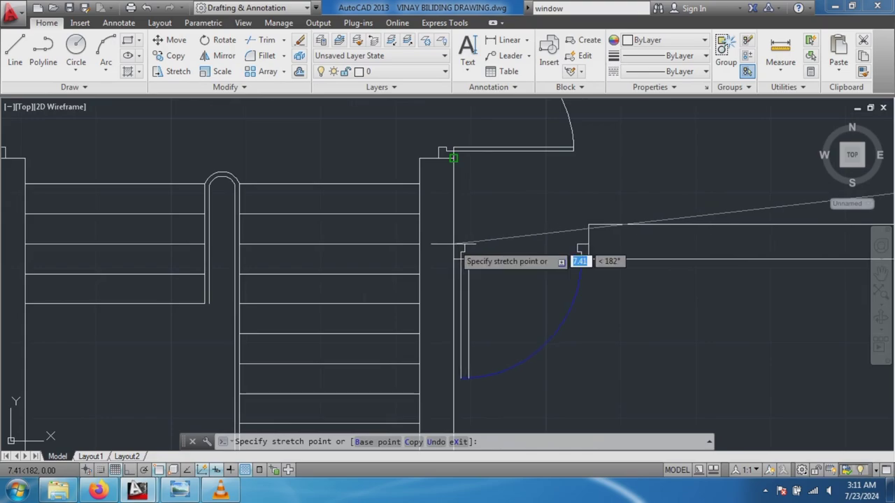
pyautogui.click(454, 244)
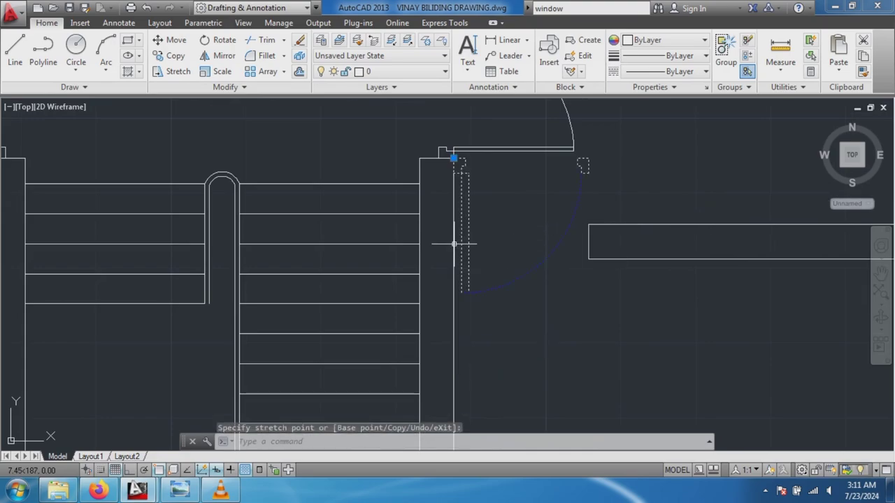
# Snap the door's hinge corner to the wall jamb end and clear the selection.
pyautogui.click(454, 160)
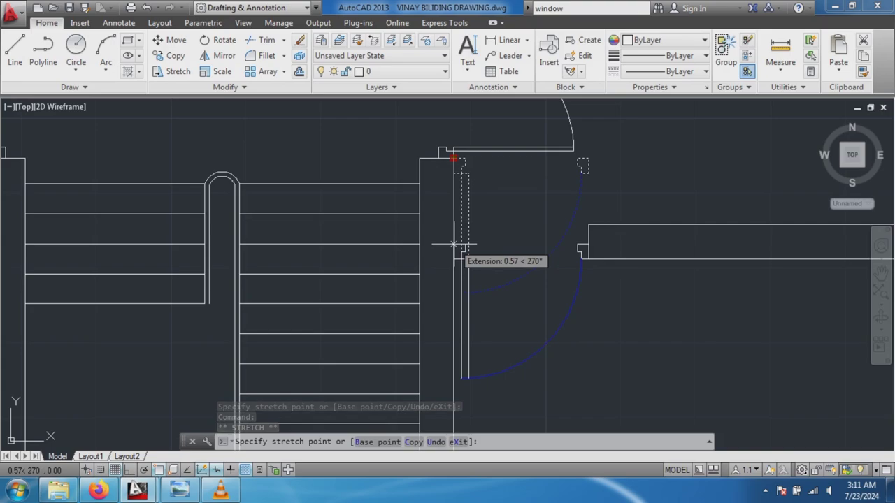
pyautogui.click(454, 244)
pyautogui.scroll(2, 583, 286)
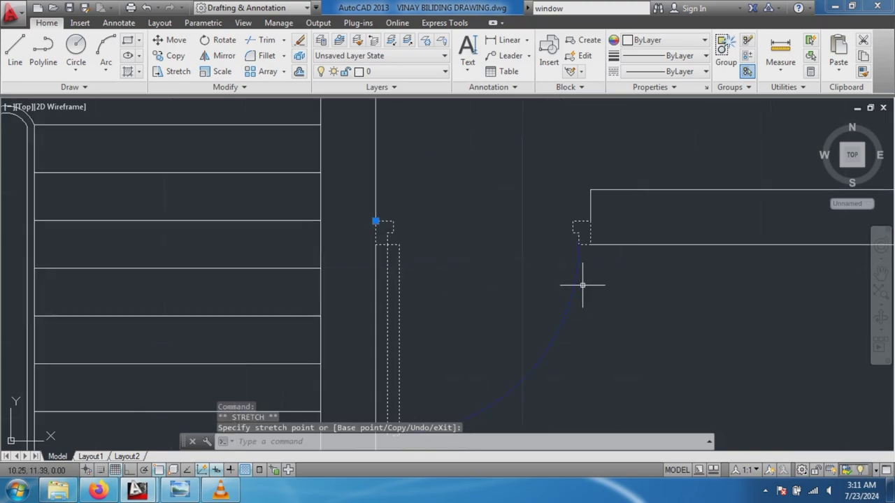
pyautogui.scroll(2, 510, 285)
pyautogui.scroll(-4, 499, 285)
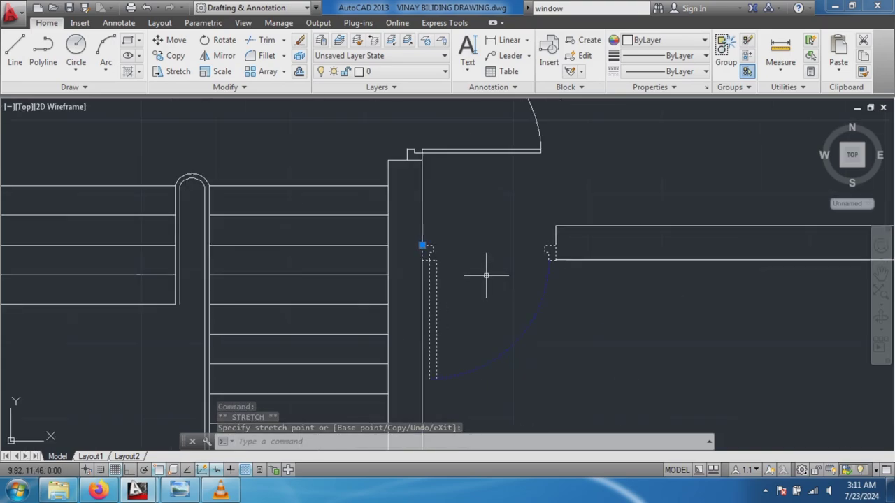
pyautogui.scroll(2, 486, 274)
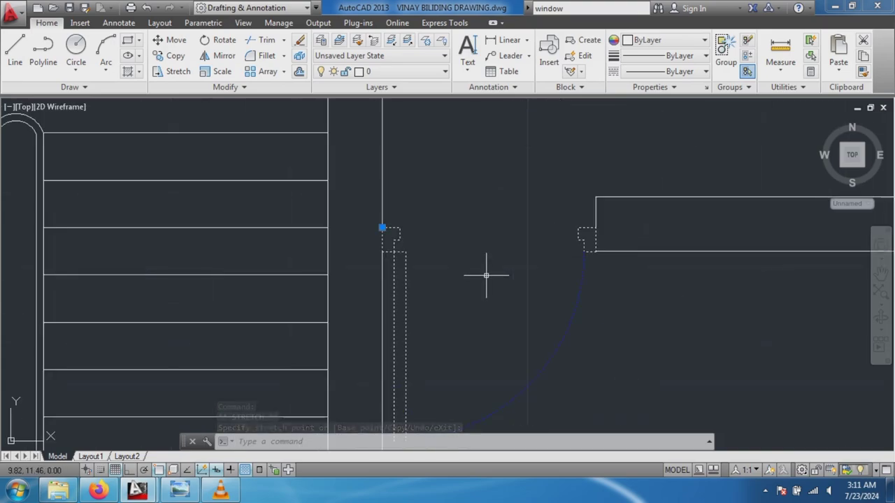
pyautogui.click(502, 198)
pyautogui.press('Escape')
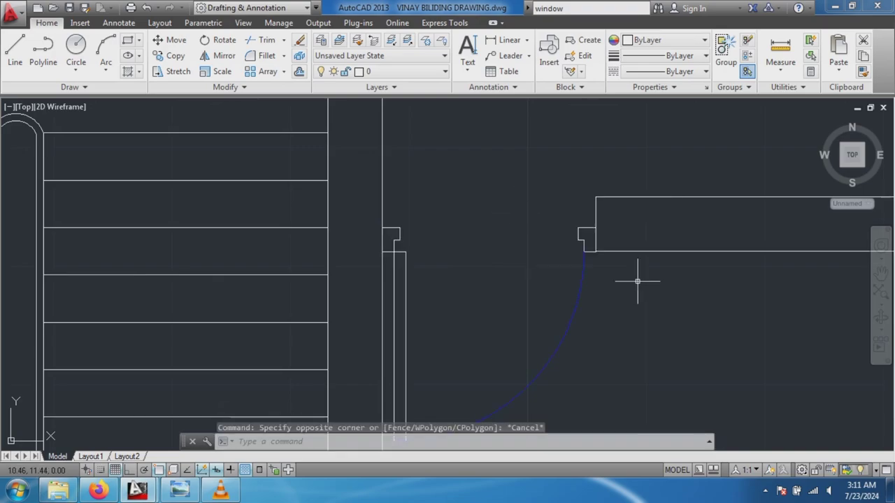
pyautogui.press('Escape')
pyautogui.click(699, 346)
pyautogui.scroll(-2, 671, 345)
pyautogui.scroll(-2, 702, 347)
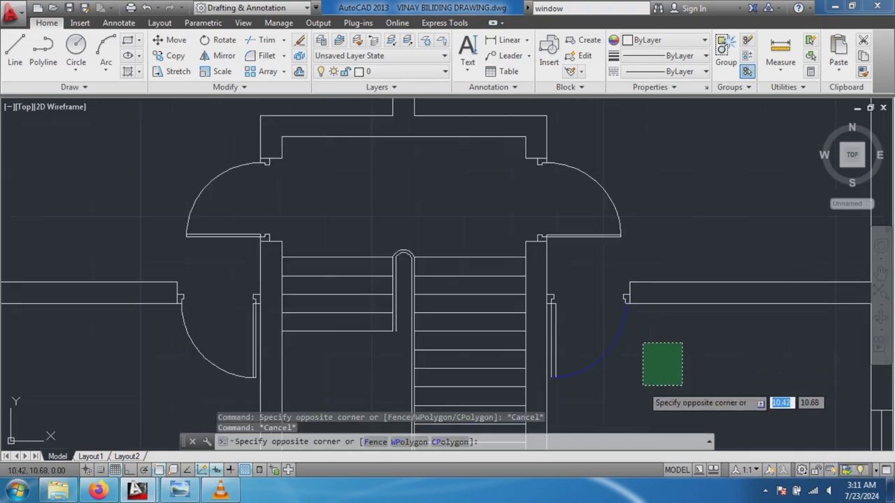
pyautogui.scroll(-2, 656, 378)
pyautogui.scroll(4, 638, 377)
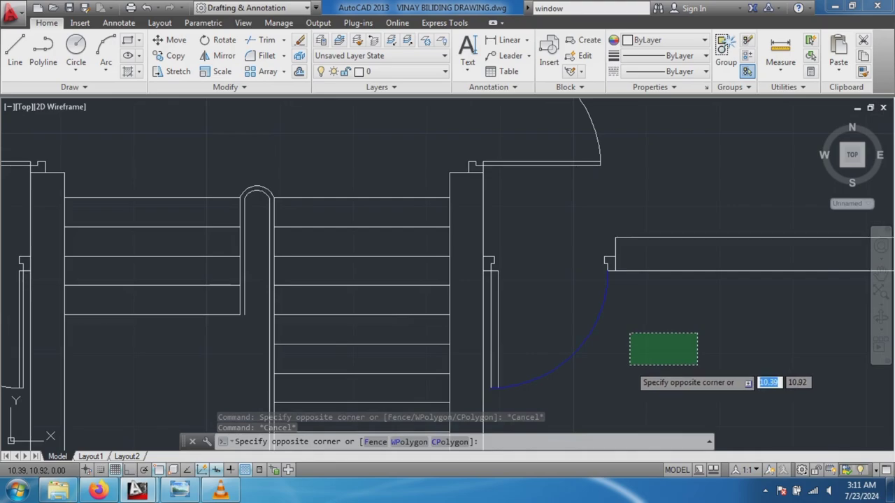
pyautogui.click(625, 360)
pyautogui.scroll(2, 591, 350)
pyautogui.scroll(-3, 580, 357)
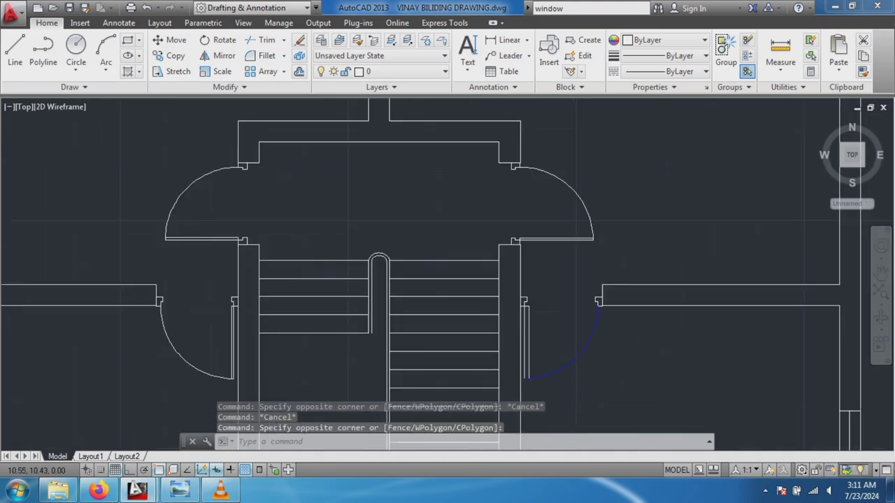
pyautogui.scroll(2, 605, 383)
pyautogui.scroll(1, 421, 301)
pyautogui.scroll(-3, 421, 301)
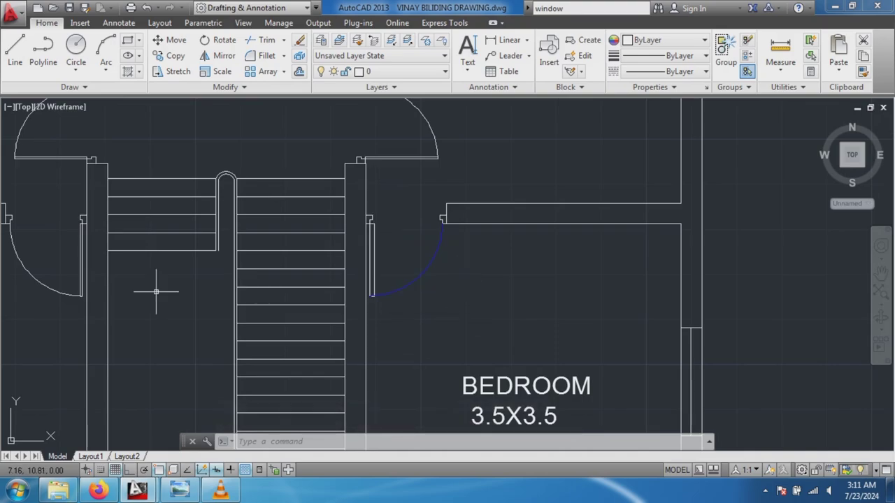
pyautogui.scroll(-2, 108, 287)
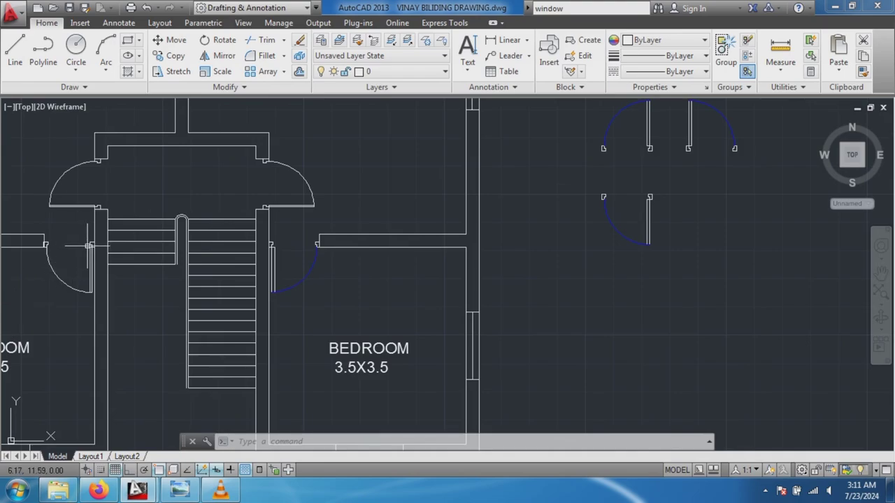
# Replace the door left of the stairs with the lower spare door leaf.
pyautogui.click(91, 245)
pyautogui.press('Delete')
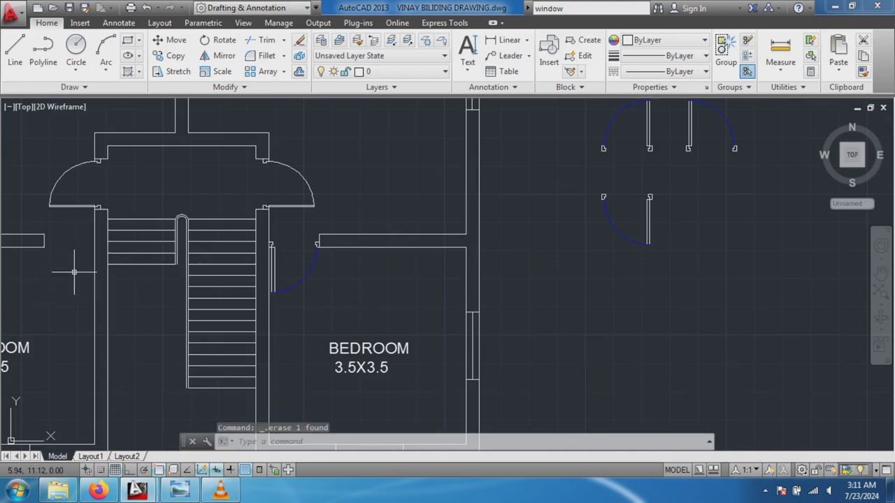
pyautogui.click(650, 195)
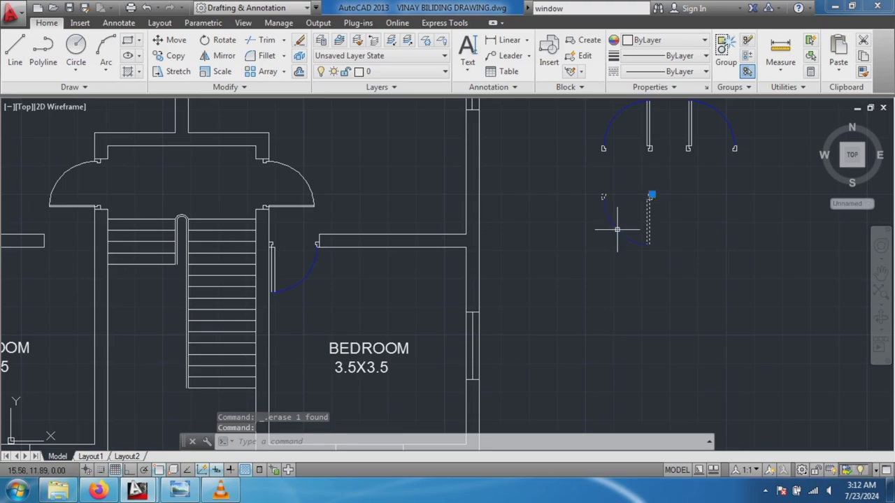
pyautogui.click(650, 195)
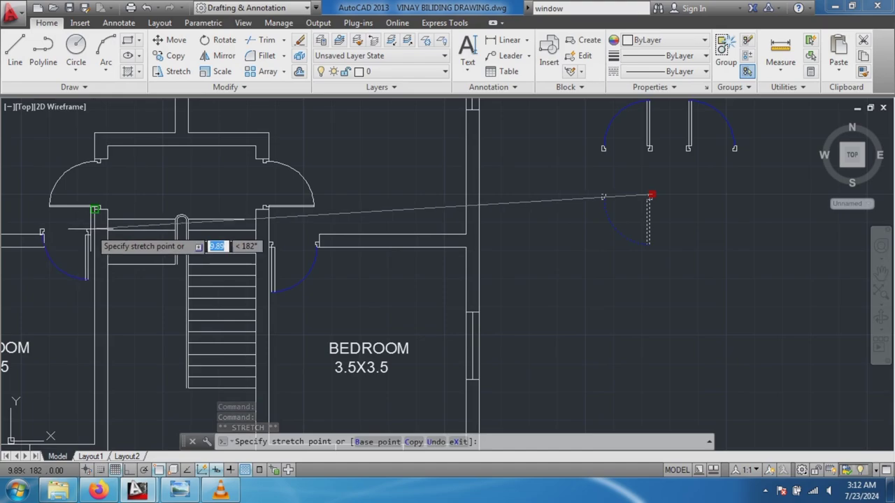
pyautogui.click(96, 211)
pyautogui.scroll(2, 46, 297)
pyautogui.scroll(-3, 17, 276)
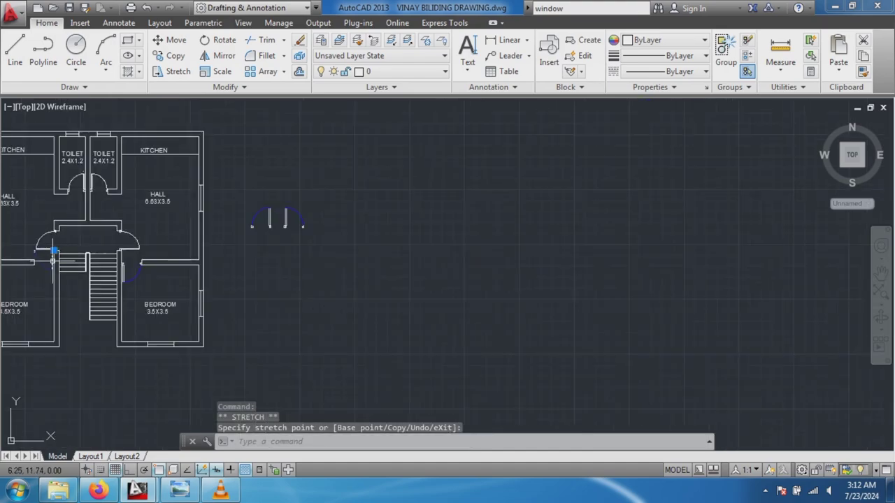
pyautogui.scroll(2, 17, 276)
pyautogui.scroll(2, 17, 276)
pyautogui.scroll(-2, 63, 316)
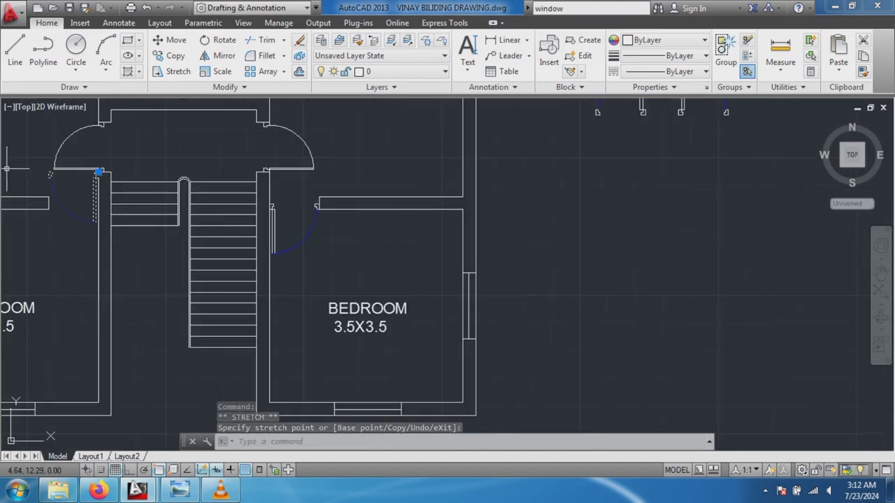
pyautogui.scroll(5, 28, 175)
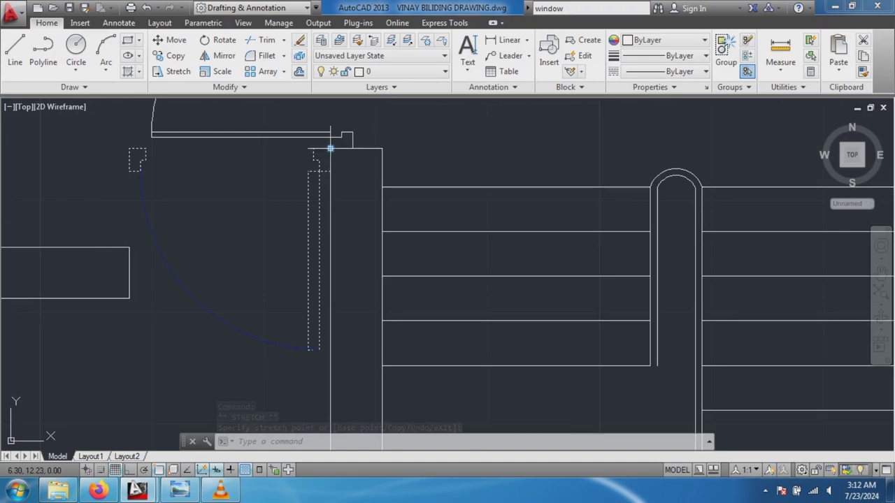
# Reposition the door's corner onto the jamb endpoint, then undo that adjustment.
pyautogui.click(330, 149)
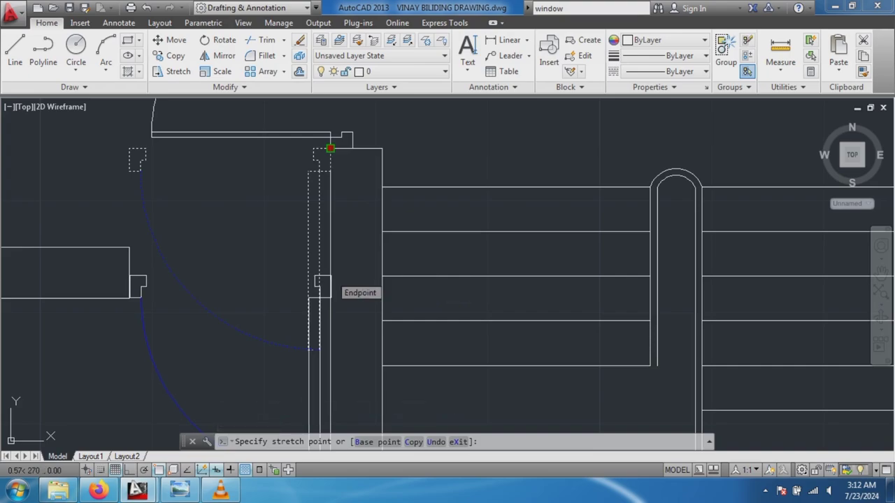
pyautogui.press('Escape')
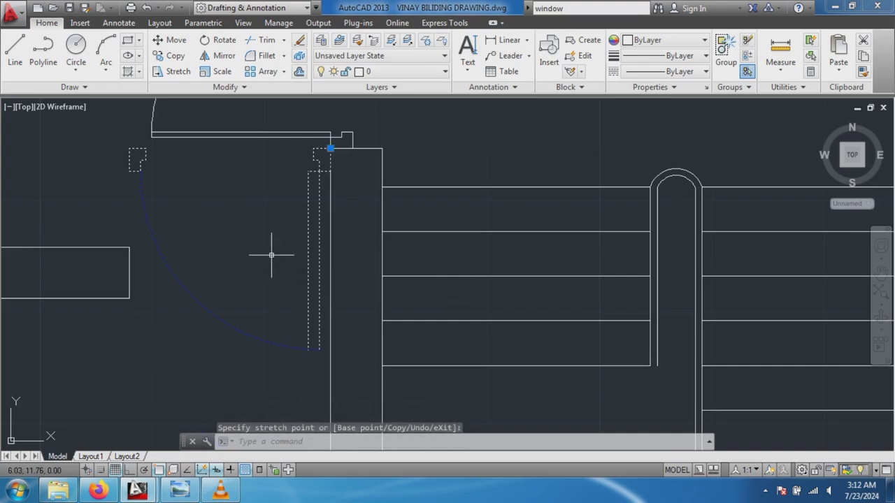
pyautogui.click(330, 148)
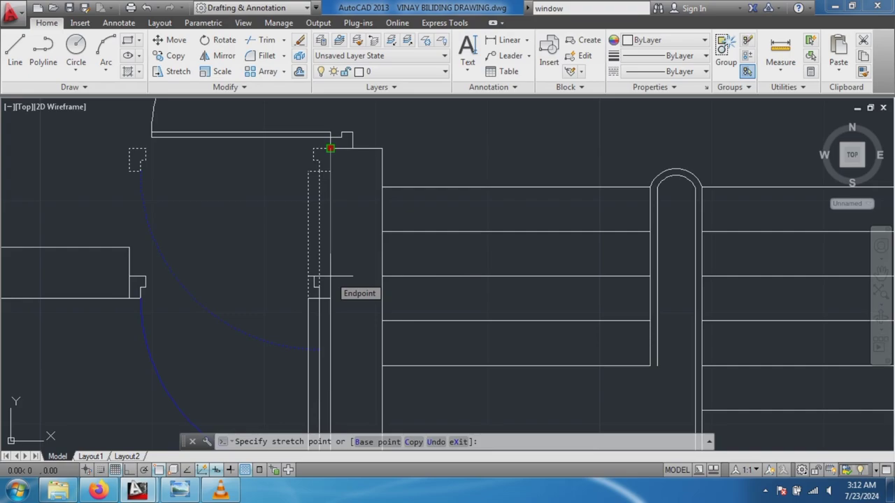
pyautogui.click(330, 276)
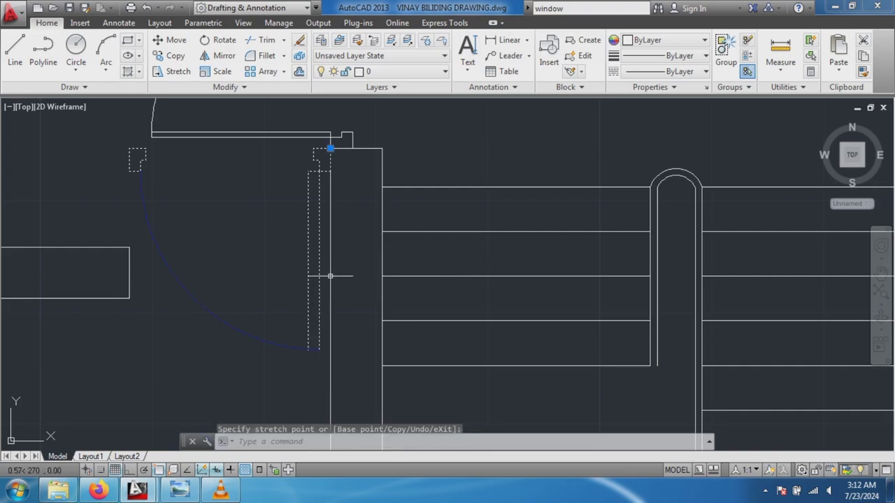
pyautogui.click(321, 143)
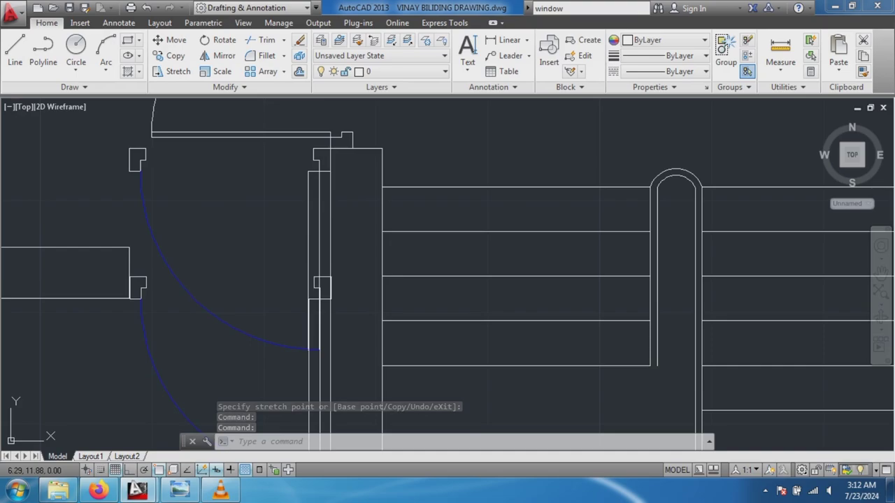
pyautogui.press('Escape')
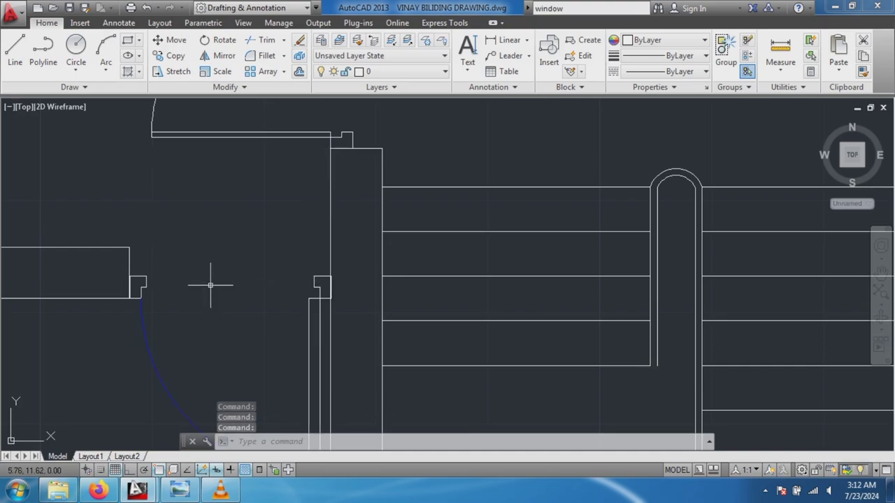
pyautogui.scroll(-3, 241, 291)
pyautogui.scroll(5, 238, 300)
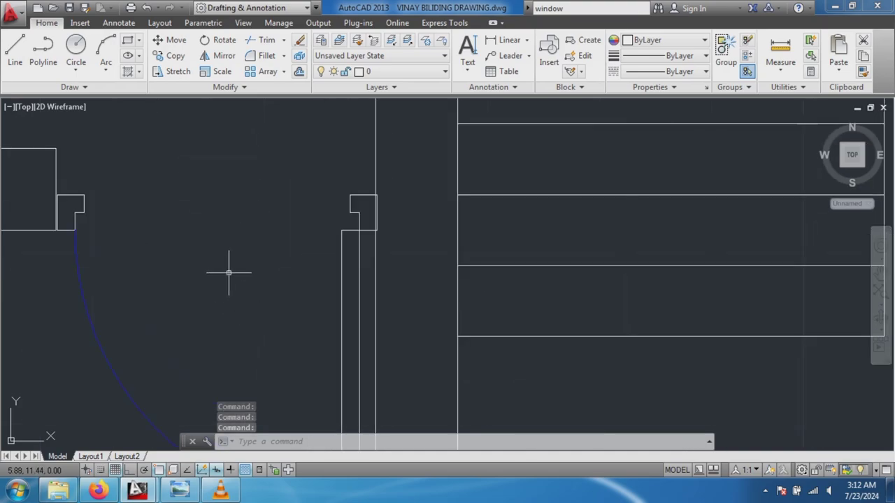
# Stretch the corner of the door jamb beside the stairs.
pyautogui.click(371, 193)
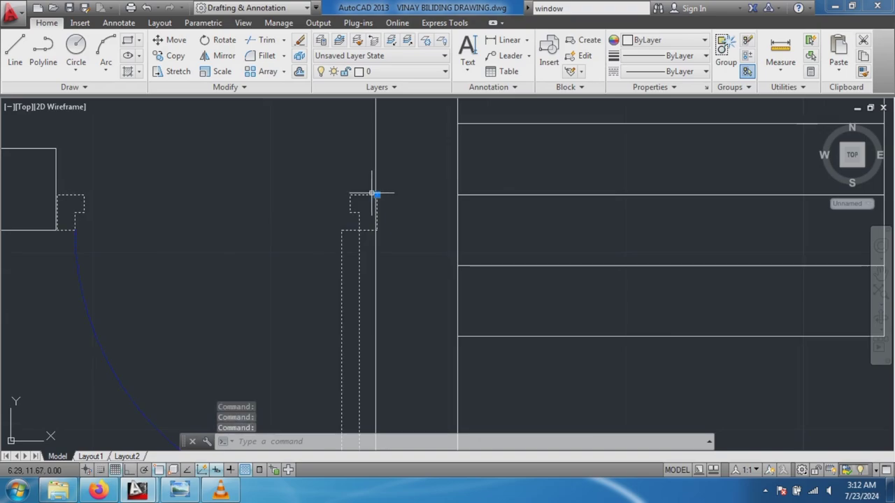
pyautogui.click(376, 195)
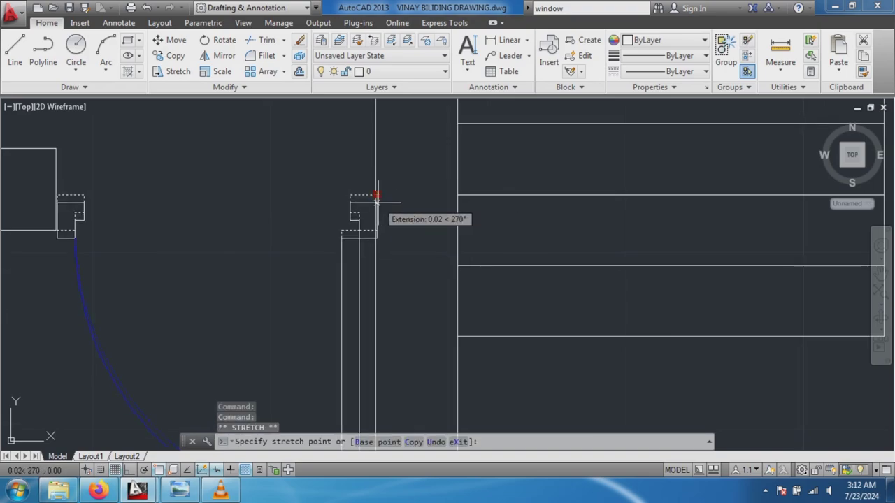
pyautogui.click(374, 195)
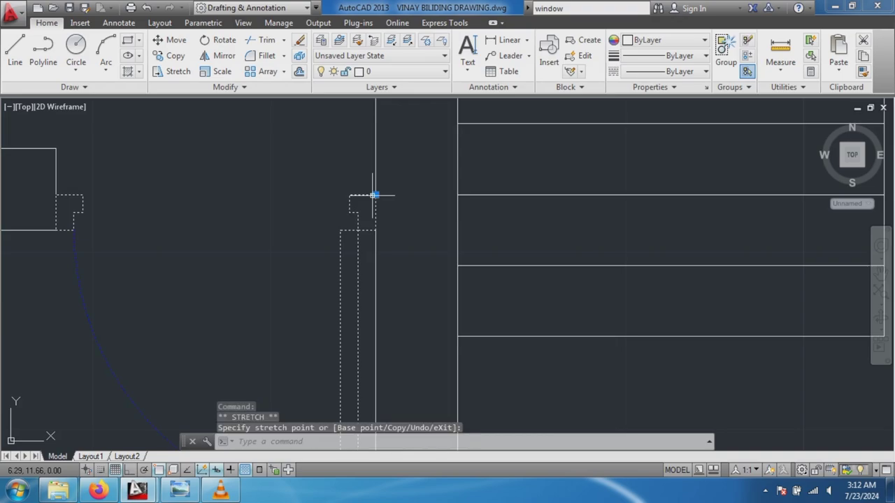
pyautogui.scroll(2, 215, 259)
pyautogui.scroll(-3, 205, 257)
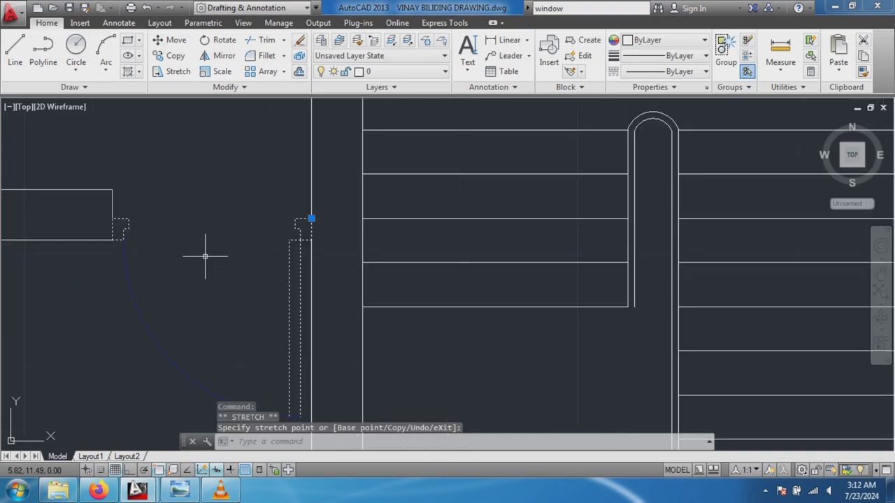
pyautogui.scroll(-2, 203, 238)
pyautogui.press('Escape')
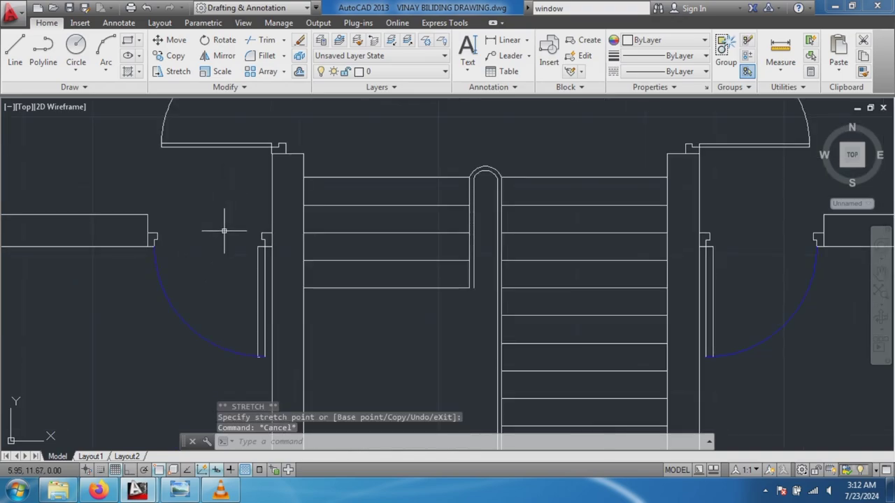
pyautogui.scroll(-2, 226, 235)
pyautogui.scroll(-1, 365, 162)
# Draw 0.05, 0.10 and 0.075 line segments for a jamb outline below the double doors.
pyautogui.scroll(2, 365, 162)
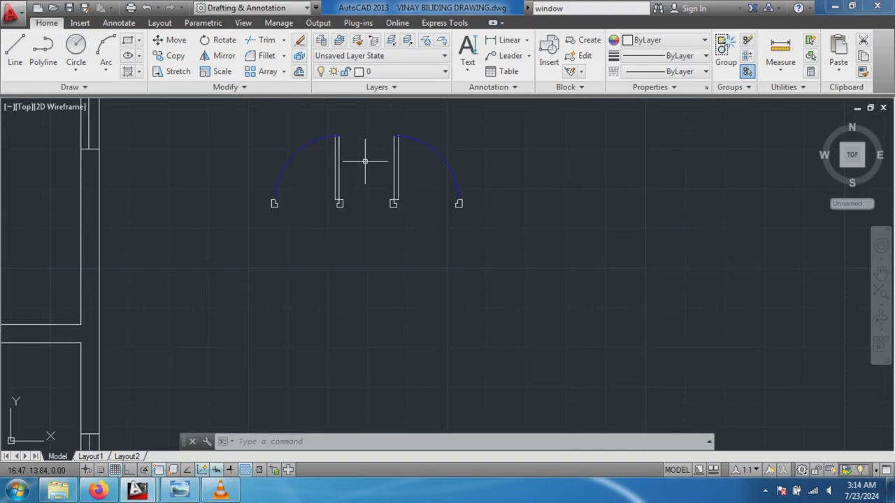
pyautogui.scroll(2, 364, 161)
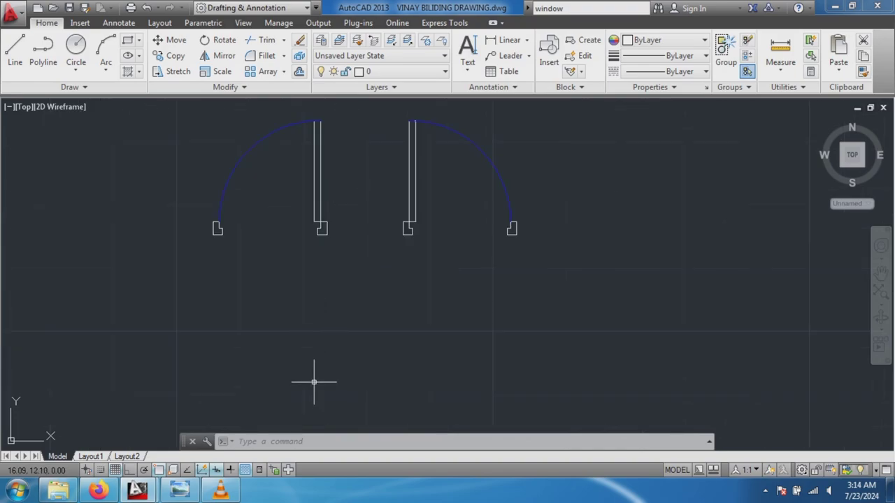
pyautogui.click(15, 52)
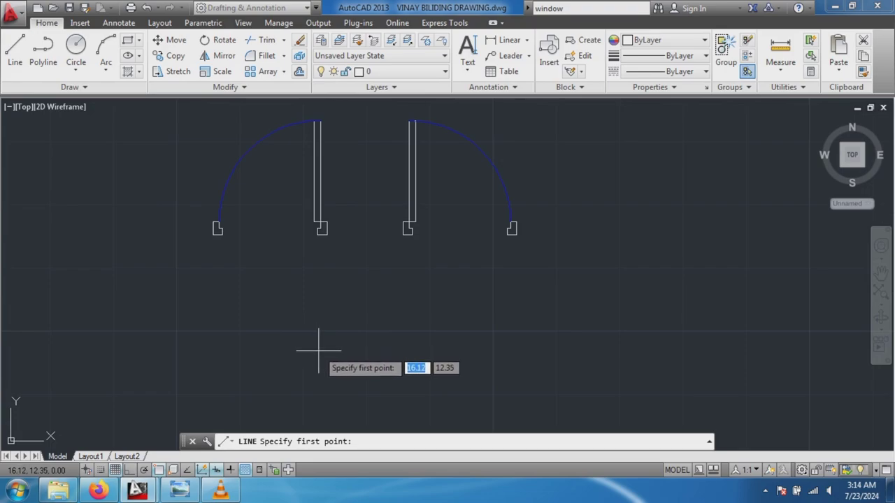
pyautogui.click(318, 351)
pyautogui.write('0.05')
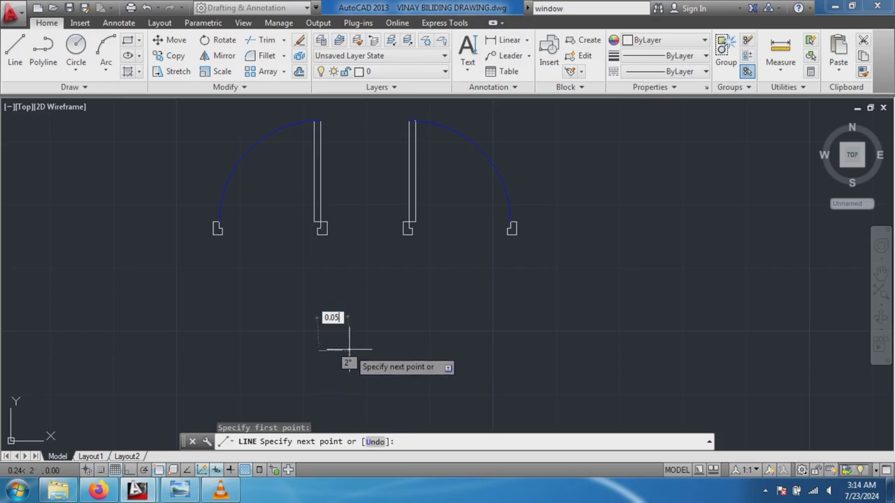
pyautogui.press('Return')
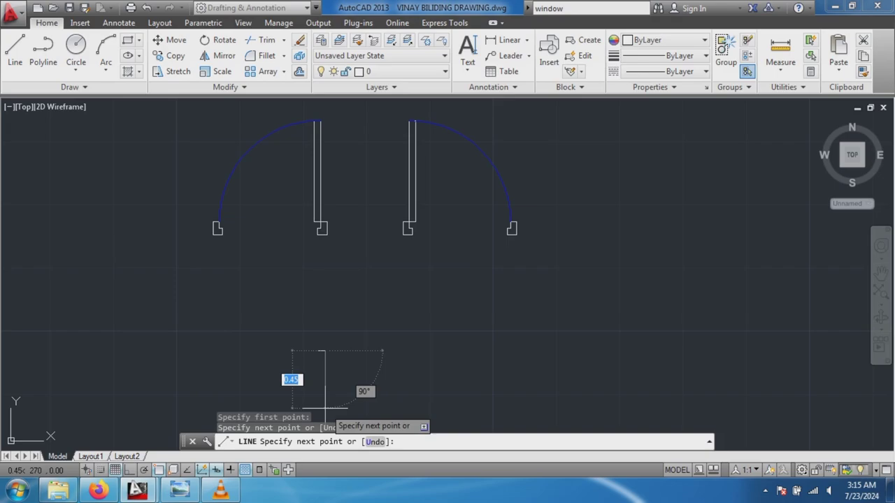
pyautogui.write('0')
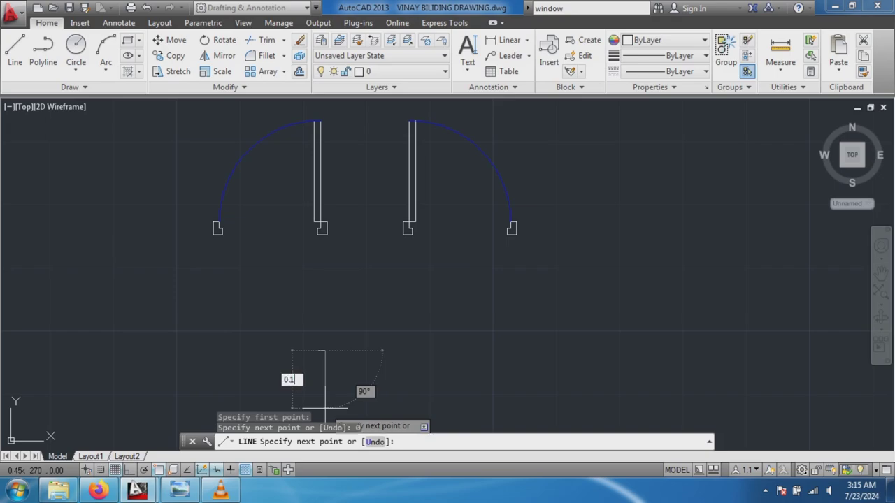
pyautogui.press('Return')
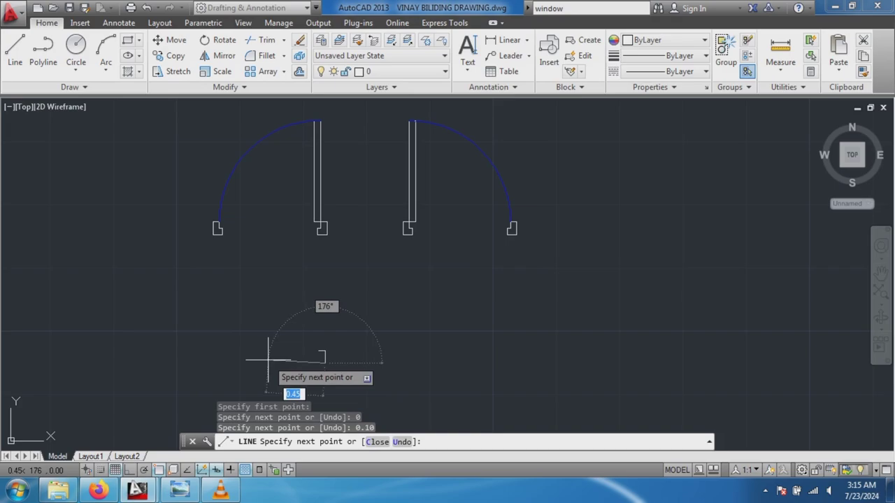
pyautogui.write('07')
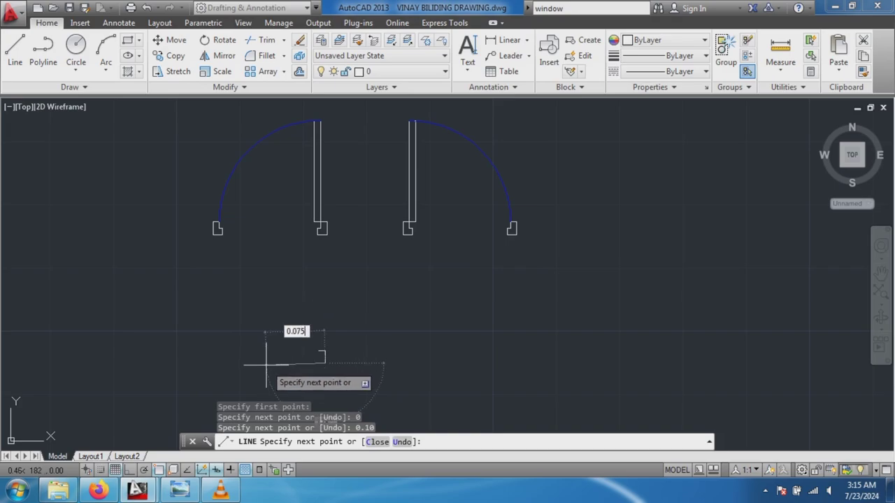
pyautogui.press('Tab')
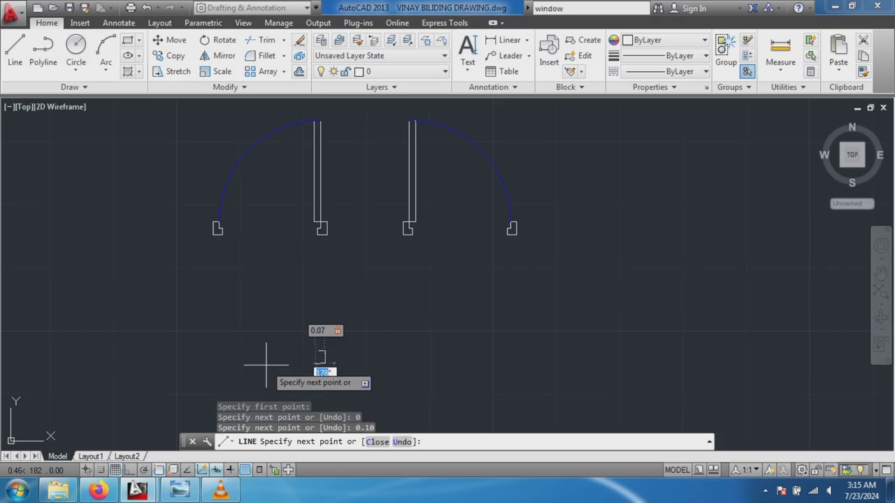
pyautogui.press('Return')
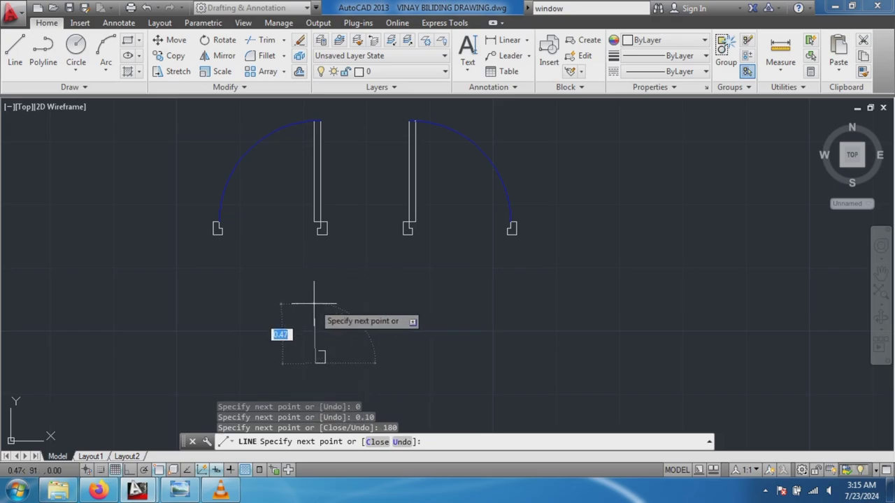
pyautogui.scroll(-1, 314, 304)
pyautogui.scroll(3, 294, 304)
pyautogui.scroll(2, 334, 318)
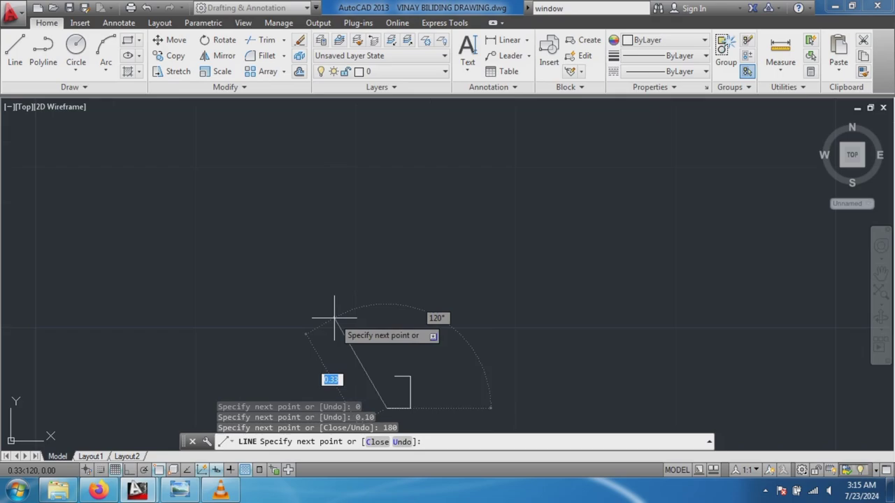
pyautogui.scroll(-3, 399, 363)
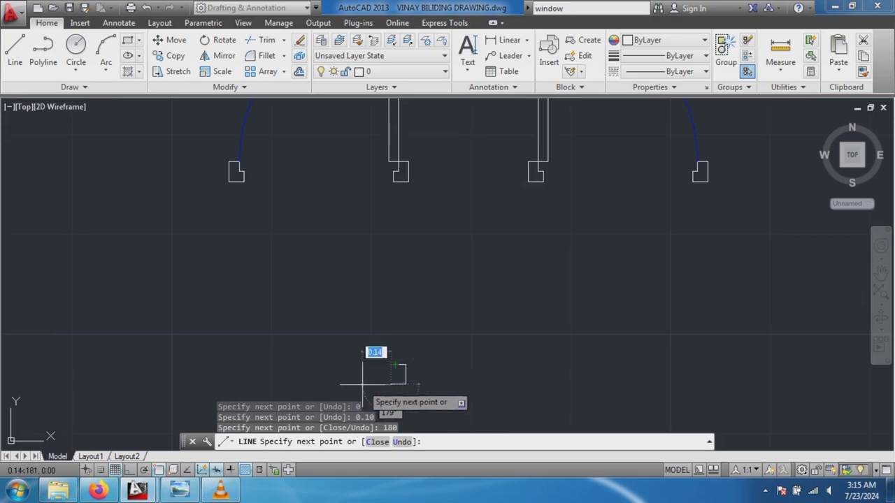
# End the line command and zoom in on the jamb outline.
pyautogui.press('Escape')
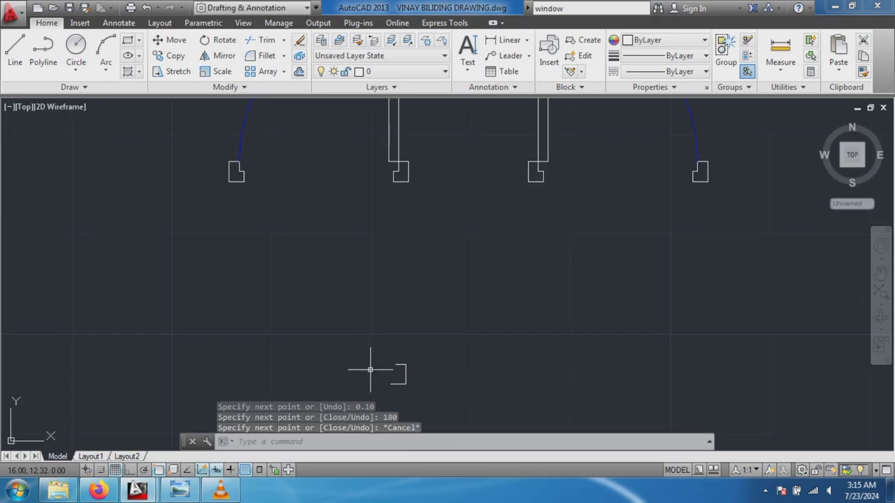
pyautogui.scroll(5, 399, 384)
pyautogui.scroll(7, 399, 385)
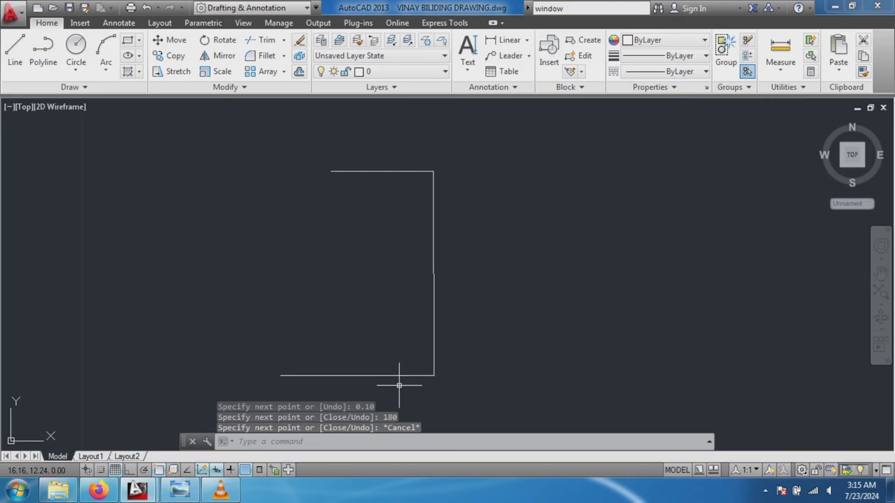
pyautogui.click(372, 374)
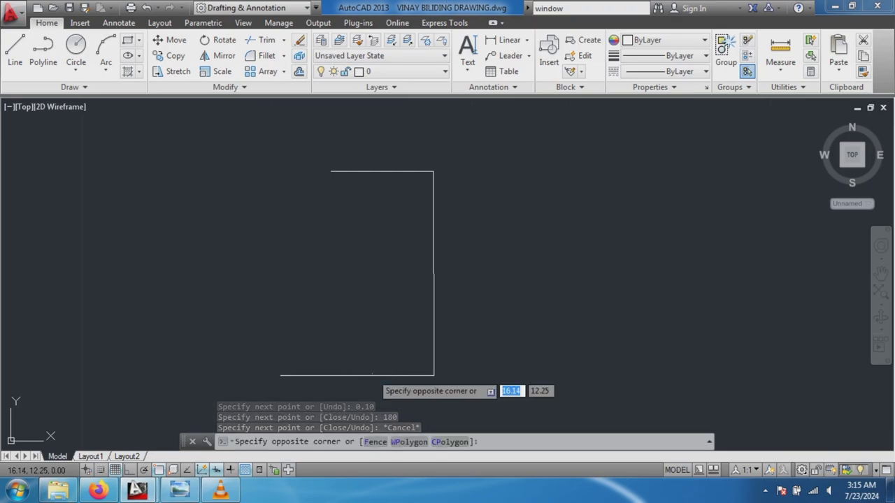
pyautogui.press('Escape')
pyautogui.click(344, 371)
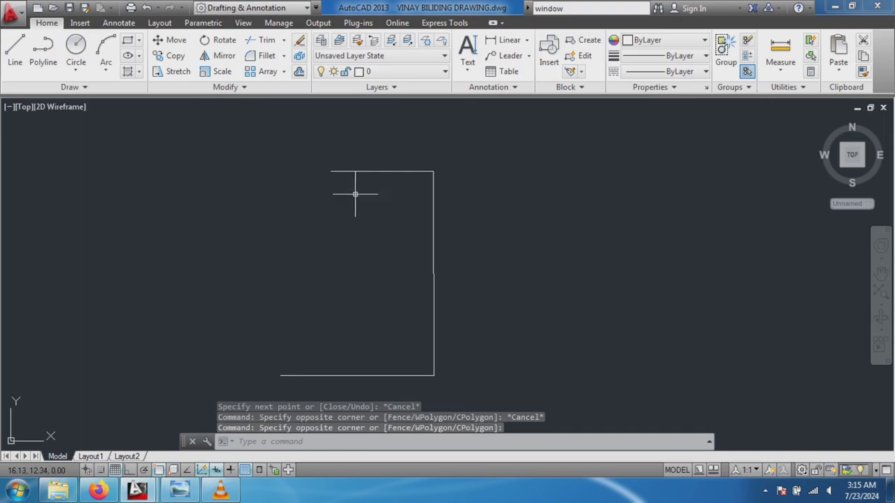
# From the outline's top-left end, draw 0.05 at 90°, 0.02 at 180° and 0.05 at 90°.
pyautogui.click(14, 51)
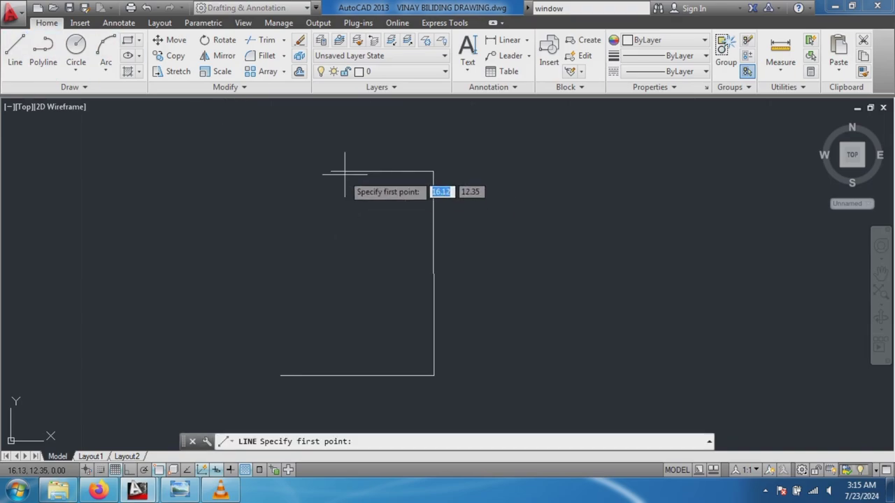
pyautogui.click(331, 171)
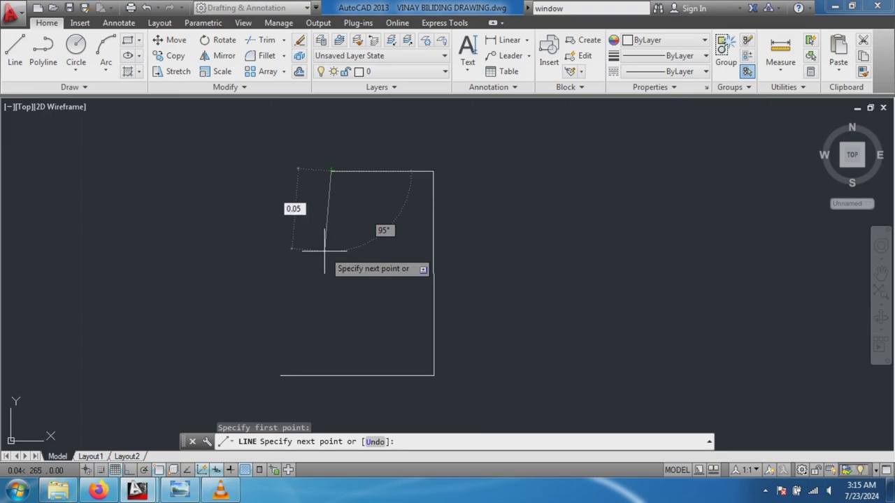
pyautogui.press('Tab')
pyautogui.write('9')
pyautogui.press('Return')
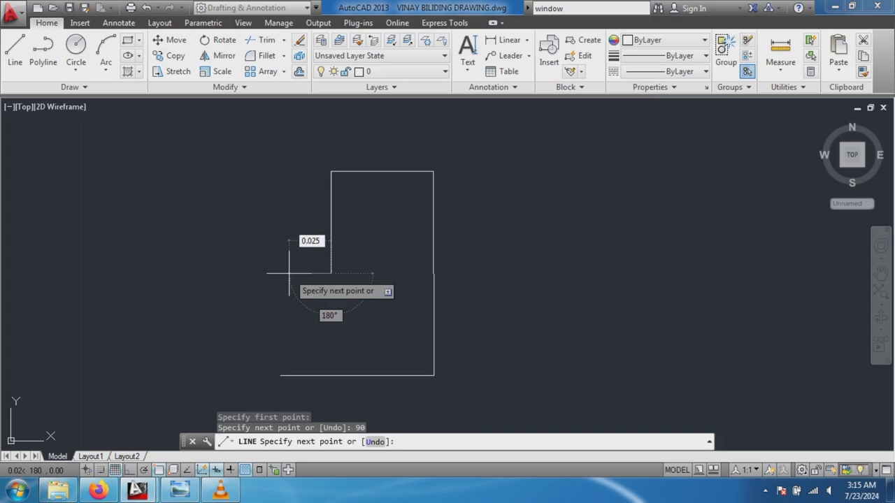
pyautogui.write('0.02')
pyautogui.press('Tab')
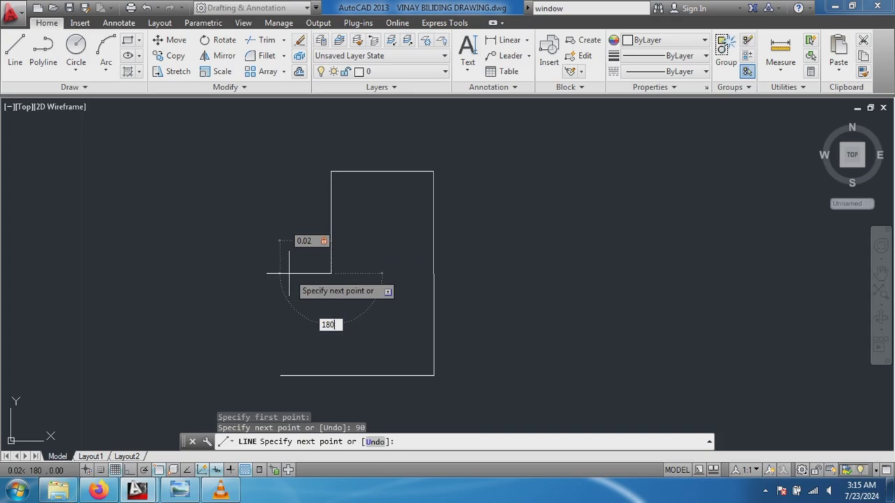
pyautogui.press('Return')
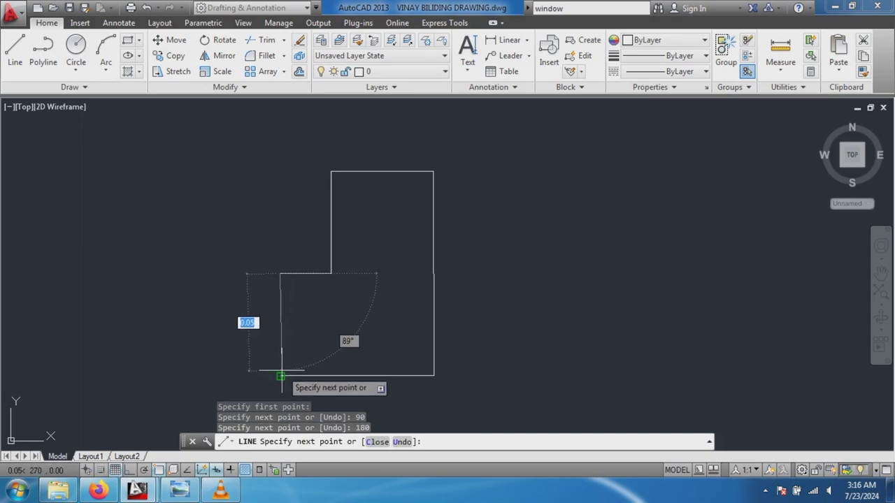
pyautogui.write('0')
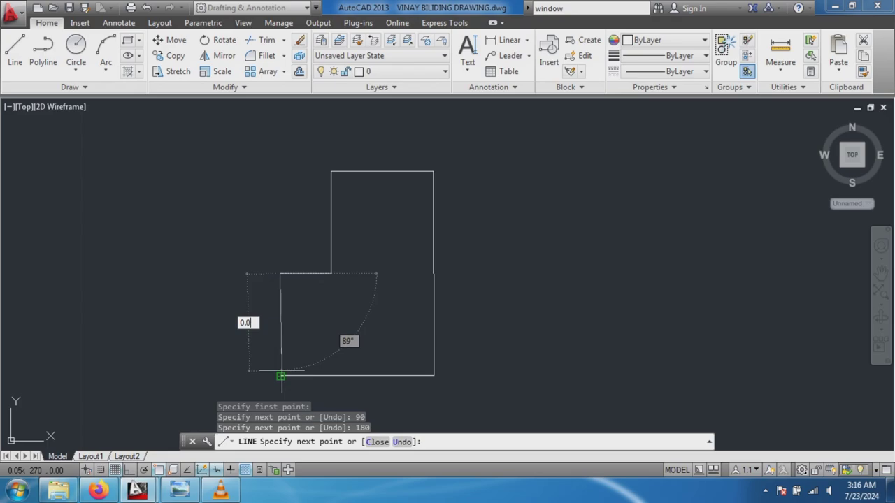
pyautogui.press('Tab')
pyautogui.write('9')
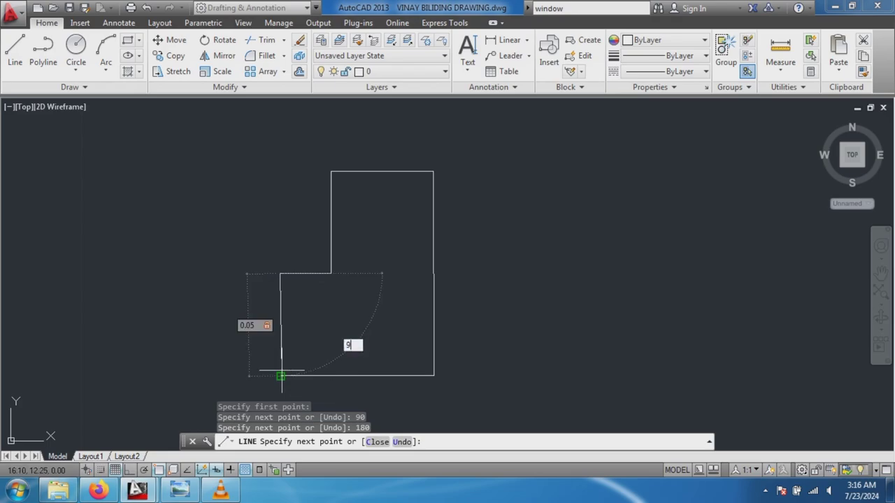
pyautogui.press('Return')
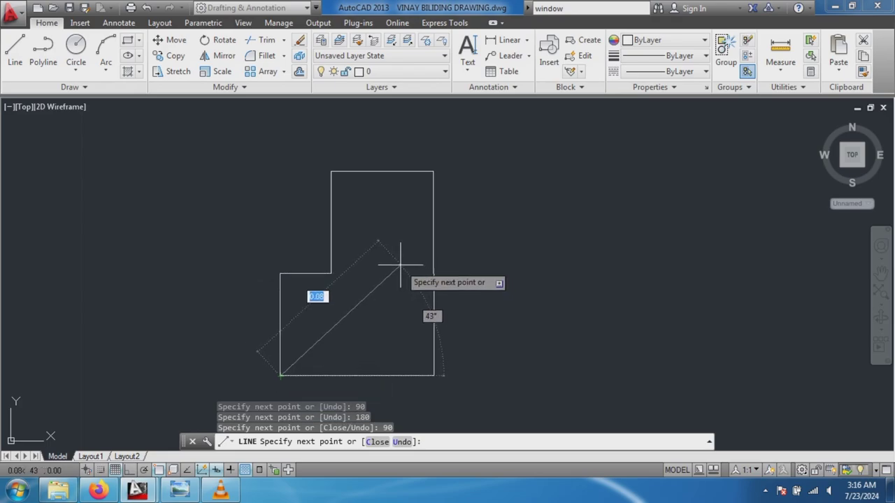
pyautogui.press('Escape')
pyautogui.scroll(-3, 400, 265)
# Draw a long horizontal line at 180° leftward from the jamb's top corner.
pyautogui.scroll(-2, 400, 265)
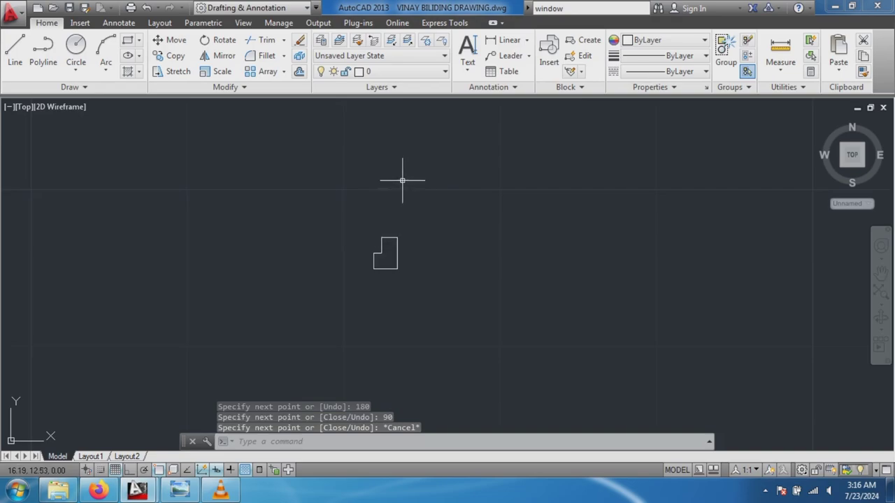
pyautogui.scroll(-2, 402, 178)
pyautogui.scroll(-3, 402, 179)
pyautogui.scroll(5, 420, 140)
pyautogui.scroll(-2, 397, 130)
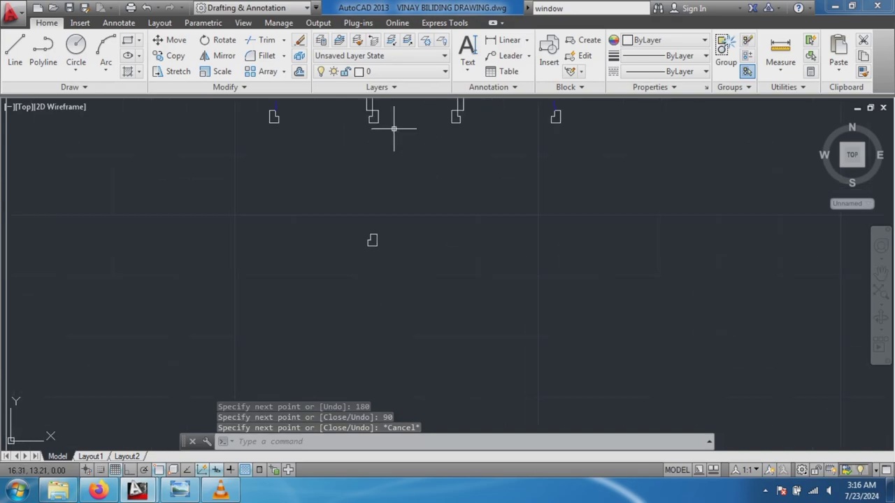
pyautogui.scroll(3, 385, 216)
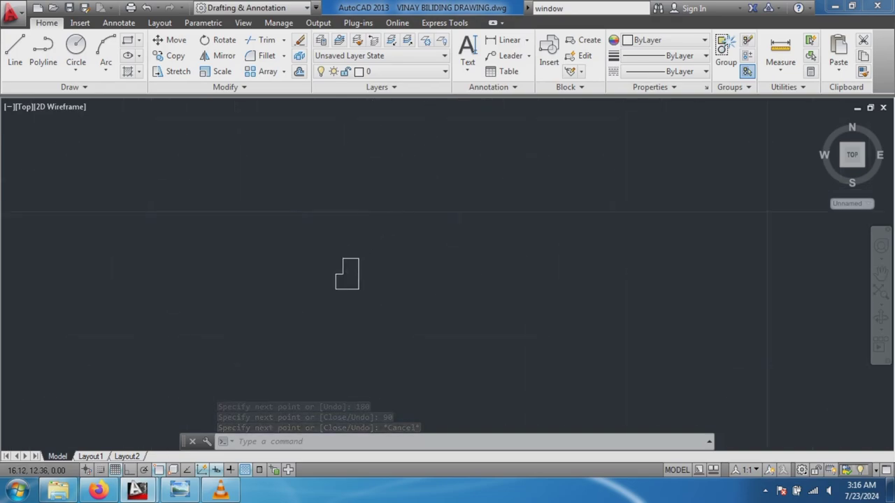
pyautogui.scroll(2, 178, 230)
pyautogui.scroll(2, 200, 235)
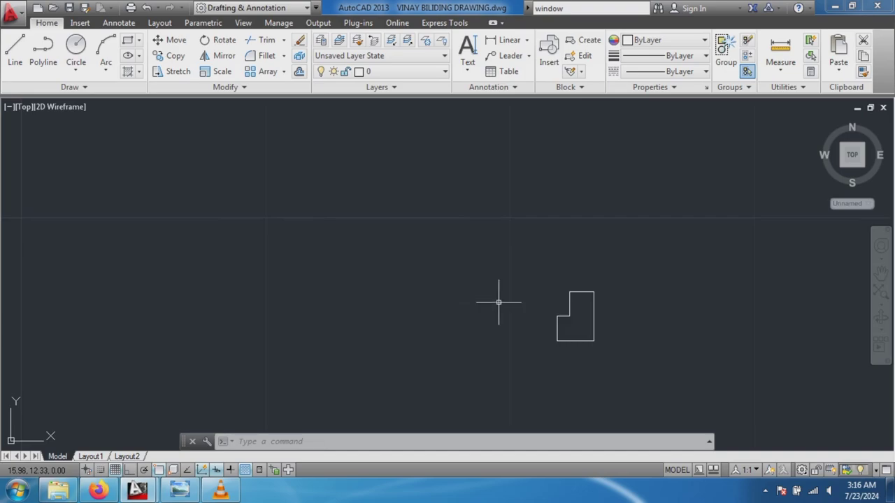
pyautogui.scroll(-2, 518, 313)
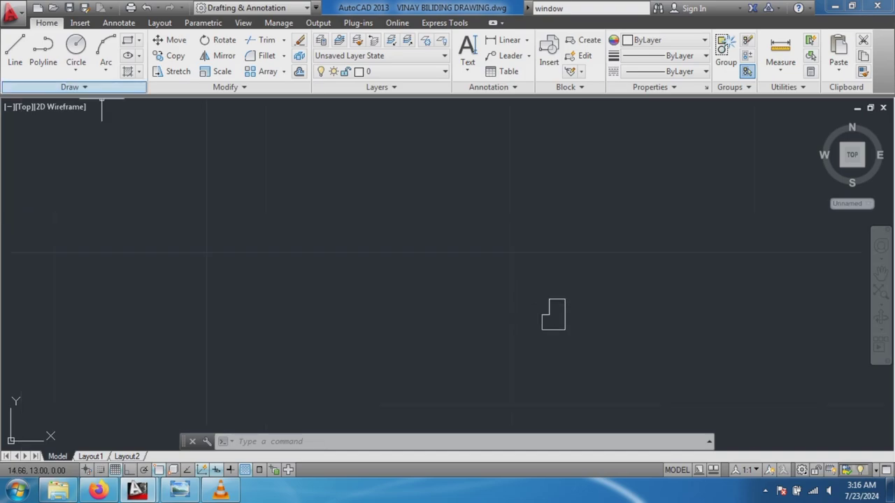
pyautogui.click(15, 49)
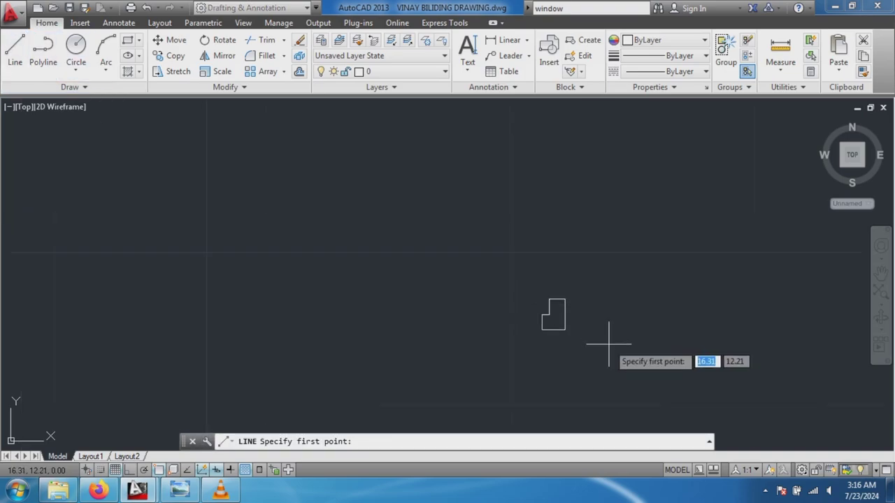
pyautogui.click(550, 300)
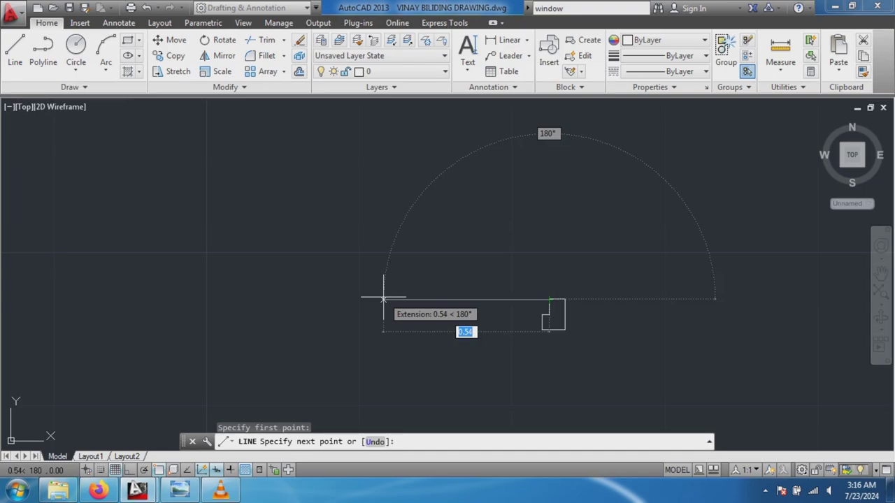
pyautogui.write('0')
pyautogui.write('18')
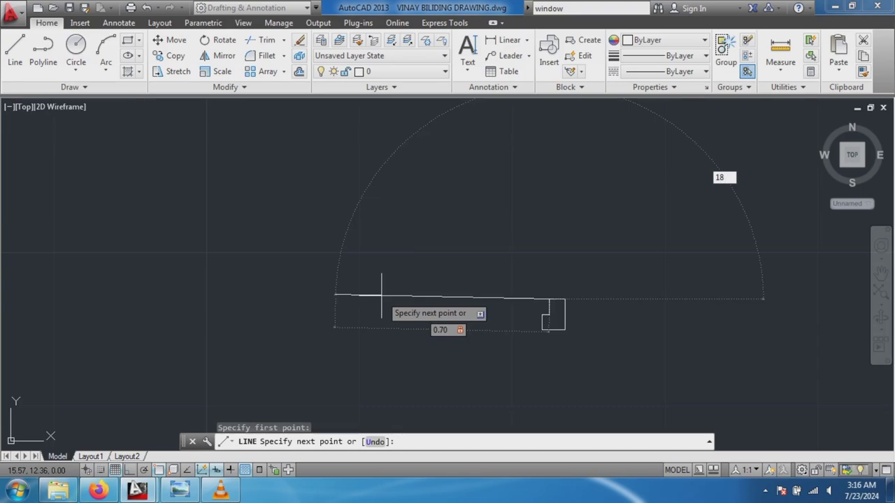
pyautogui.write('0')
pyautogui.press('Return')
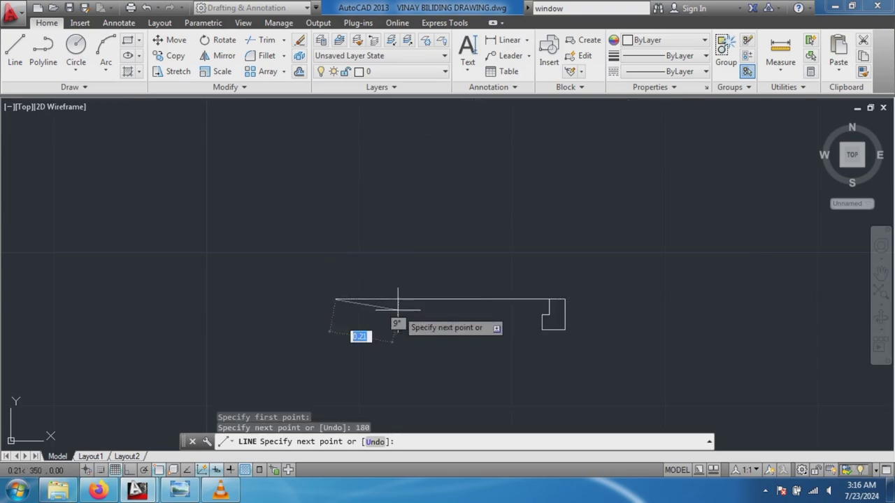
pyautogui.press('Escape')
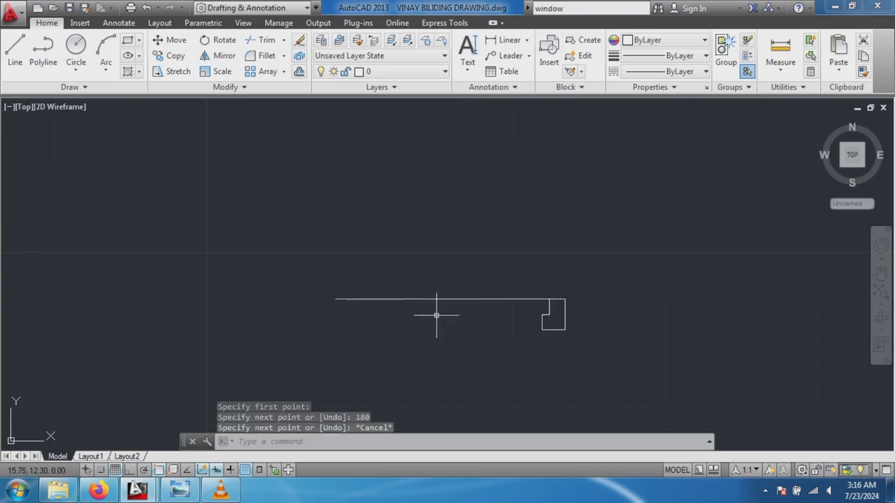
# Zoom out and begin entering the mirror command at the command line.
pyautogui.scroll(2, 492, 289)
pyautogui.scroll(2, 491, 289)
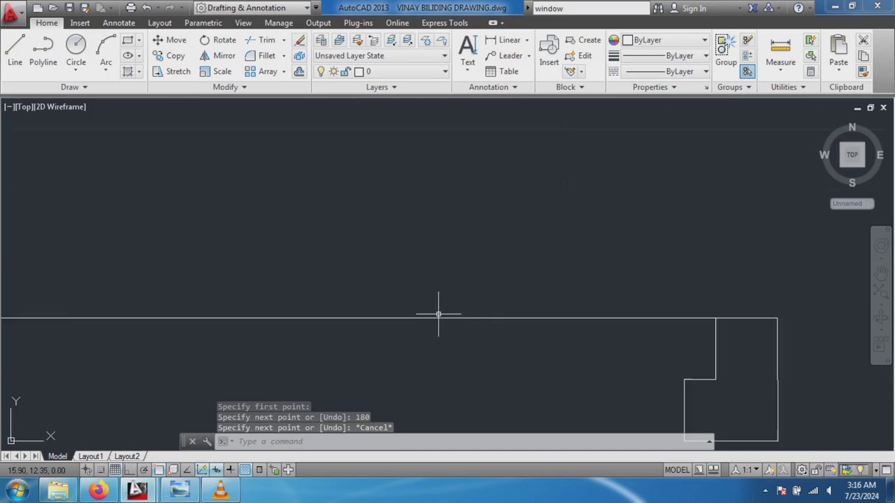
pyautogui.scroll(-1, 391, 314)
pyautogui.scroll(-1, 408, 316)
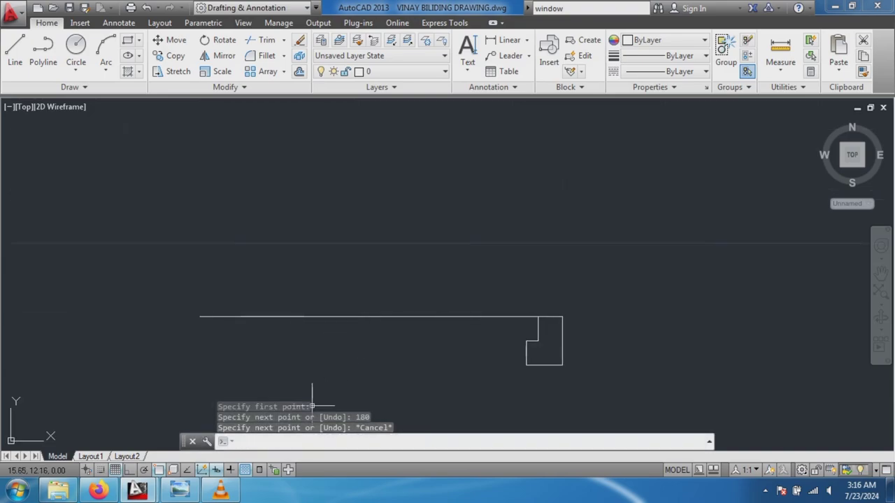
pyautogui.write('MOR')
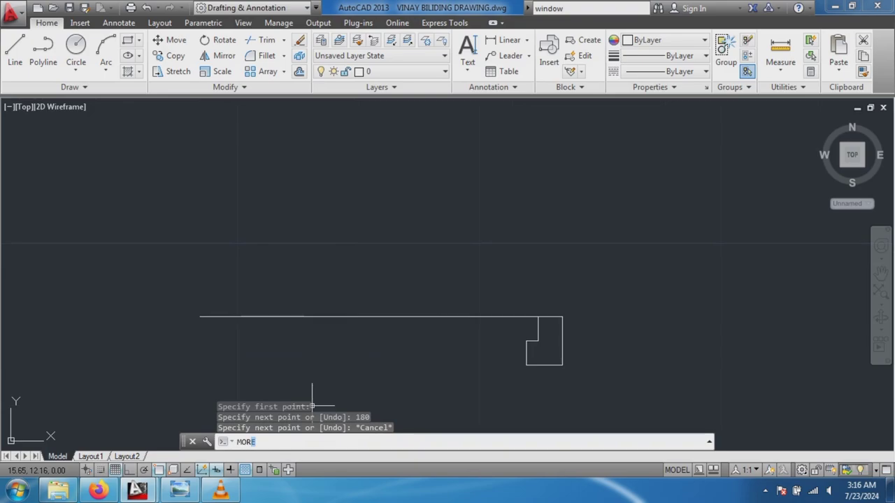
pyautogui.press('BackSpace')
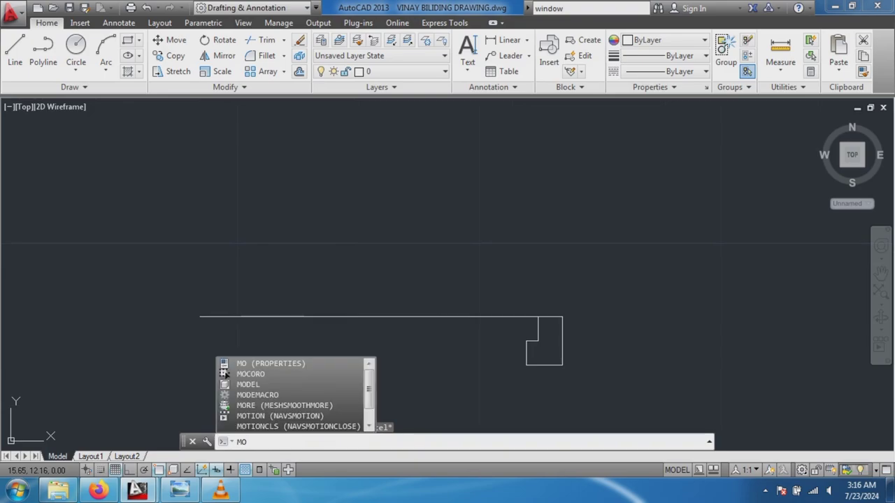
# Mirror the L-shaped jamb about an axis from 0.35 to @0.04<270, keeping the original.
pyautogui.write('I')
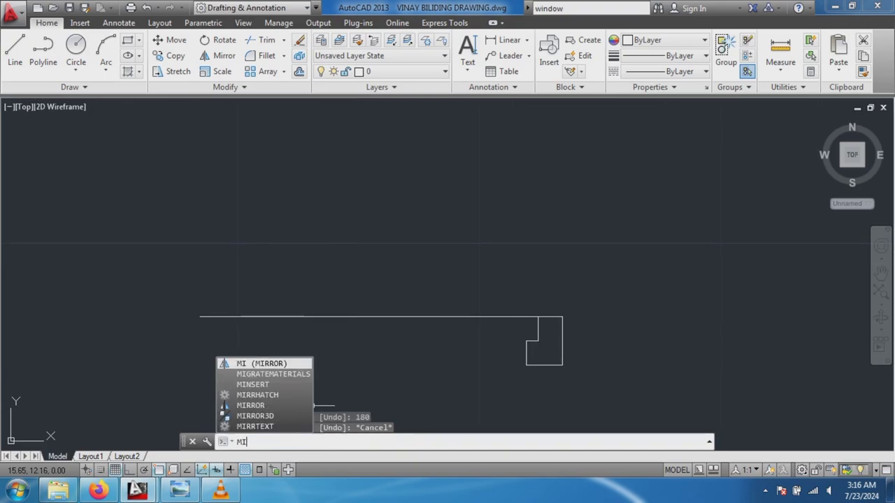
pyautogui.press('Return')
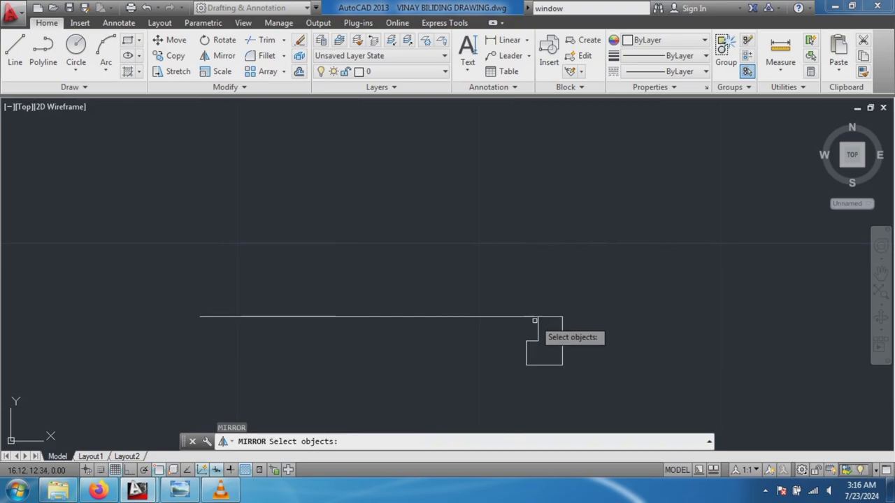
pyautogui.click(516, 302)
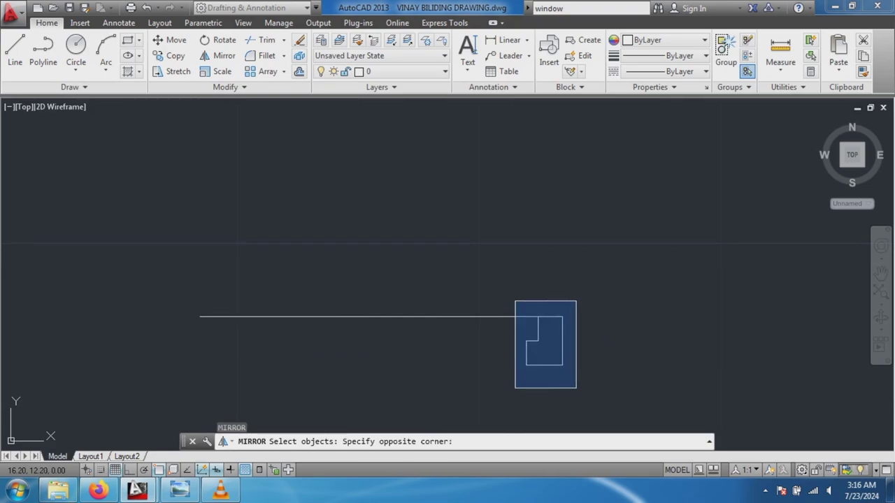
pyautogui.click(573, 388)
pyautogui.press('Return')
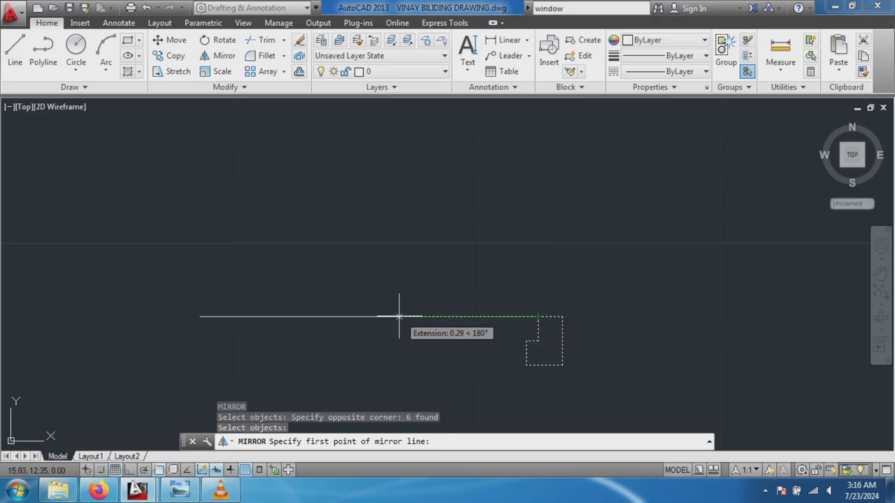
pyautogui.write('0.')
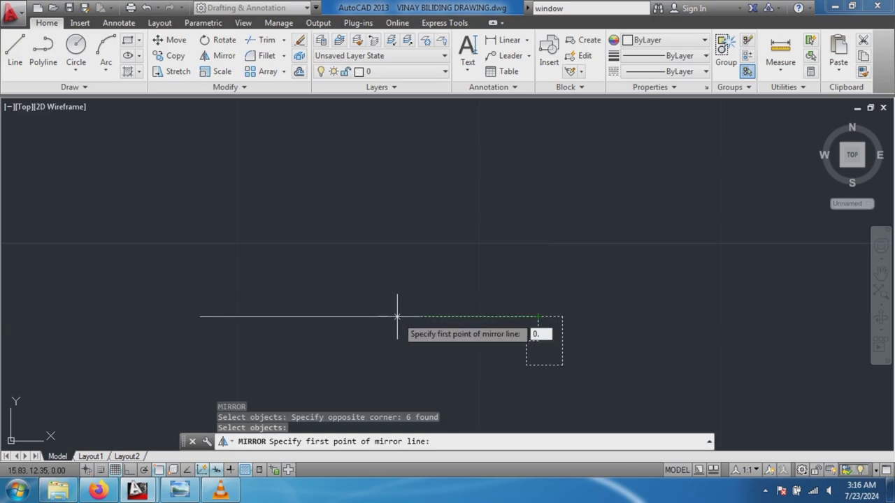
pyautogui.write('35')
pyautogui.press('Return')
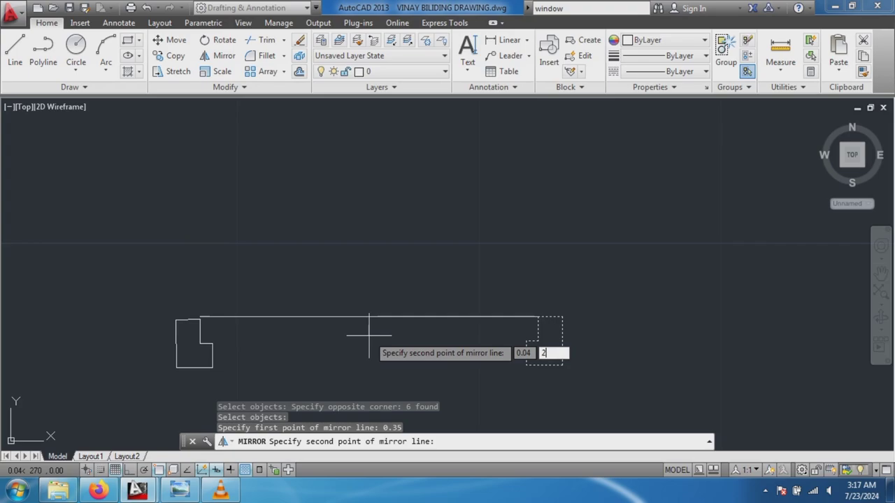
pyautogui.press('Return')
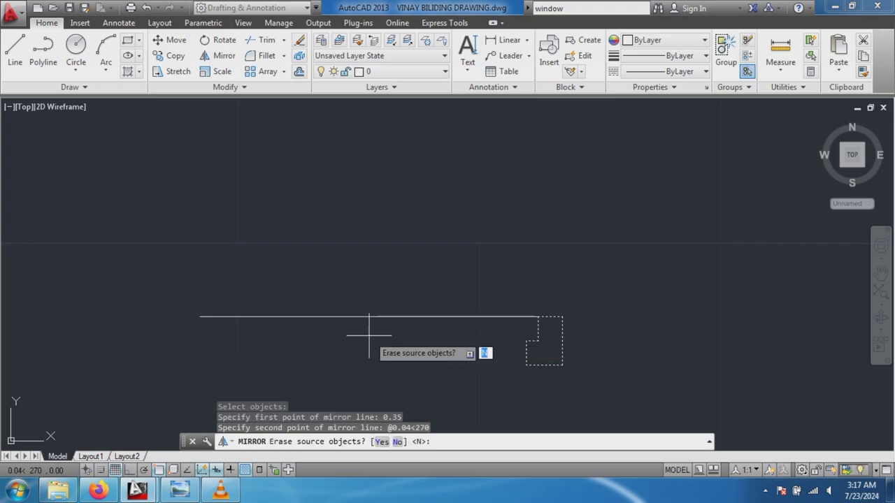
pyautogui.press('Return')
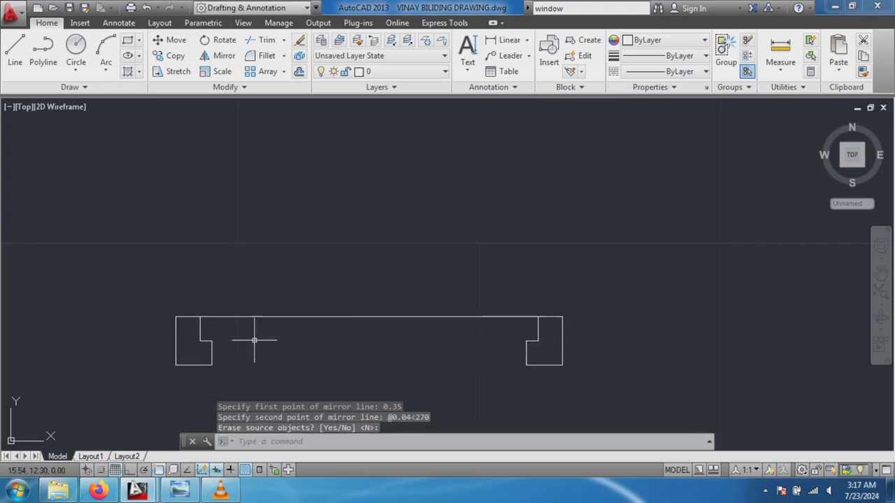
# Zoom in and out to inspect the door-frame outline with its two notched jambs.
pyautogui.scroll(2, 200, 319)
pyautogui.scroll(-2, 200, 323)
pyautogui.scroll(-1, 225, 289)
pyautogui.scroll(-1, 276, 294)
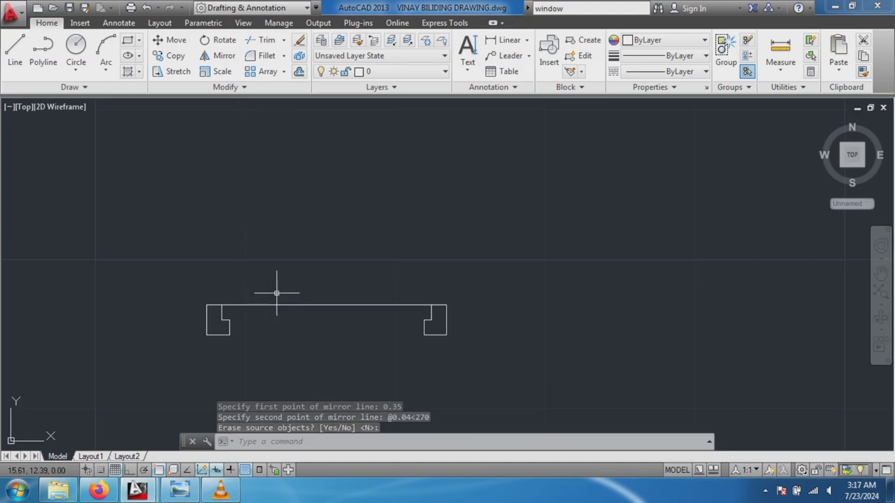
pyautogui.scroll(1, 350, 230)
pyautogui.scroll(-1, 442, 253)
pyautogui.scroll(-1, 447, 263)
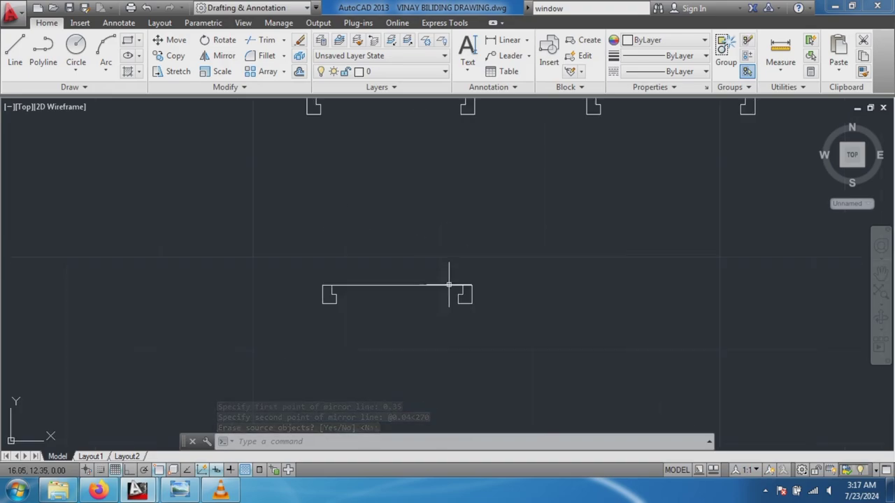
pyautogui.scroll(1, 479, 261)
pyautogui.scroll(-3, 480, 261)
pyautogui.scroll(-2, 252, 259)
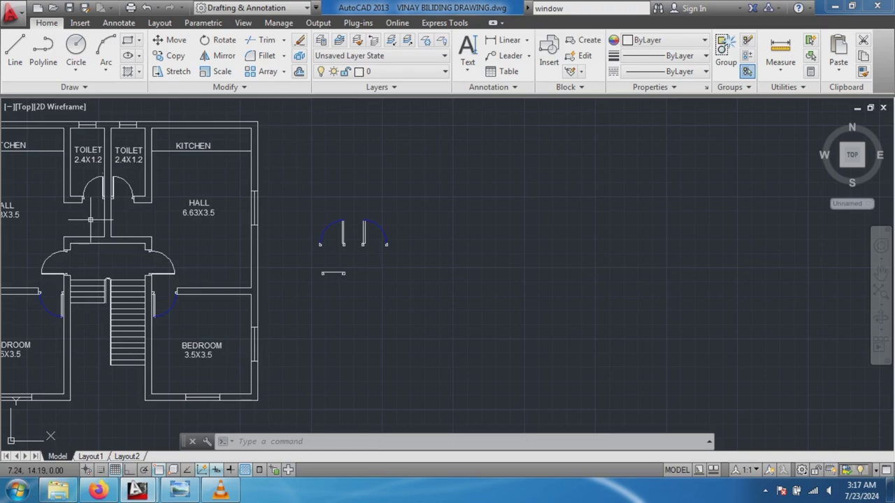
pyautogui.scroll(5, 346, 268)
pyautogui.scroll(4, 369, 268)
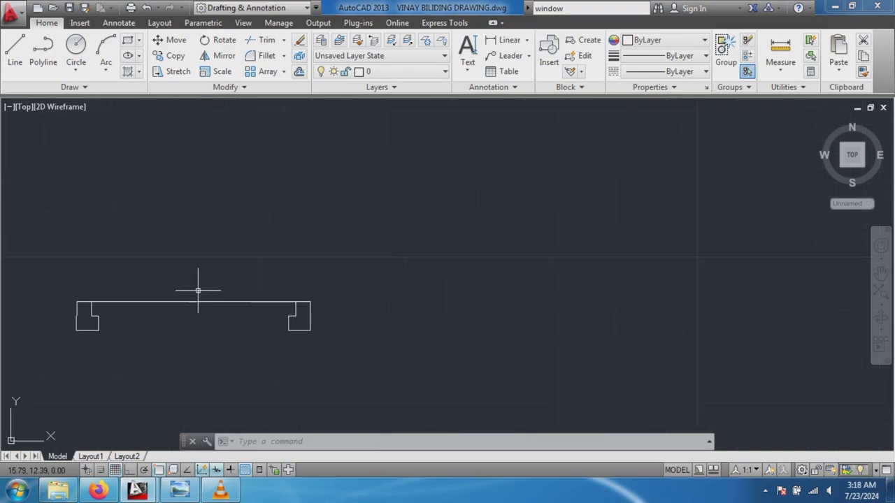
pyautogui.scroll(4, 129, 256)
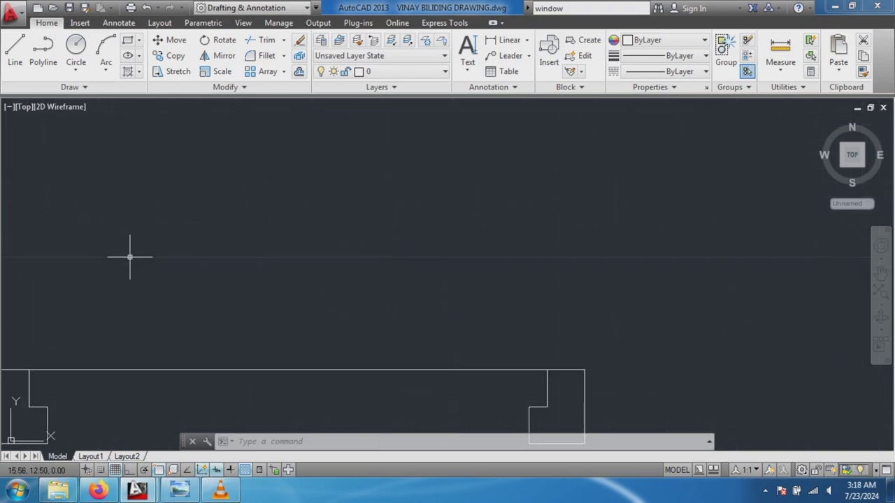
pyautogui.scroll(-2, 130, 257)
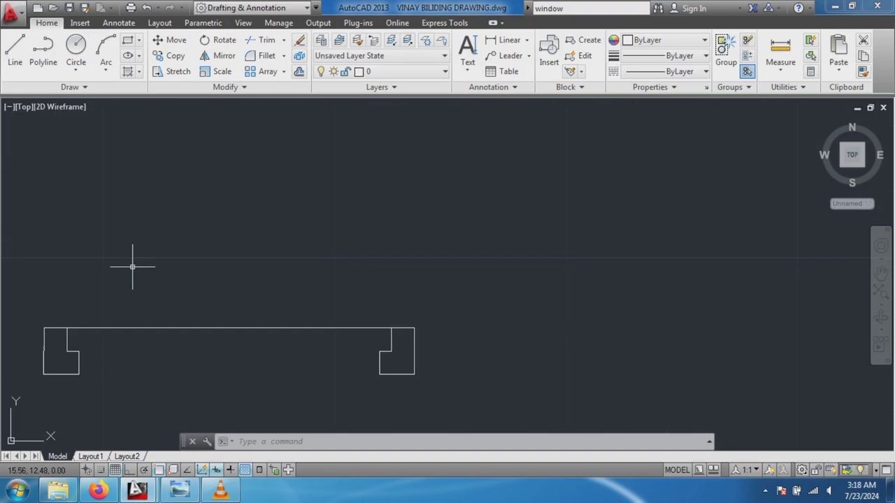
pyautogui.scroll(2, 132, 267)
pyautogui.scroll(-1, 105, 307)
pyautogui.scroll(3, 83, 345)
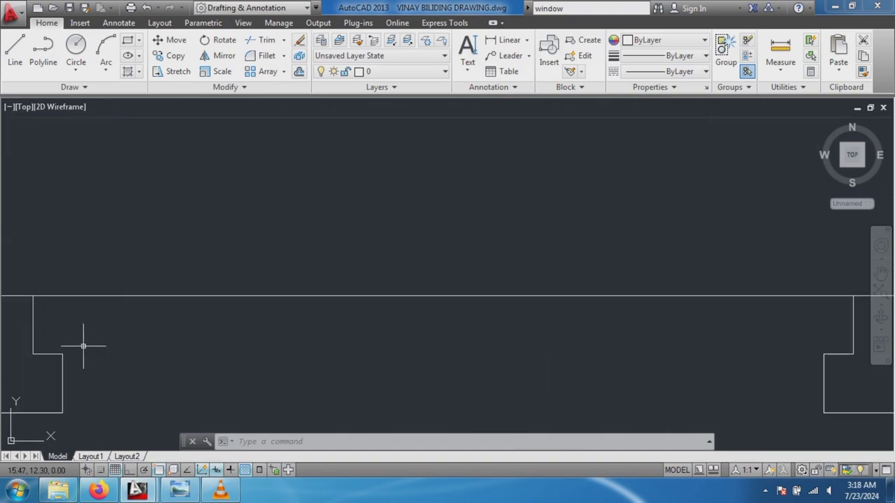
pyautogui.scroll(-2, 161, 326)
pyautogui.scroll(-2, 503, 293)
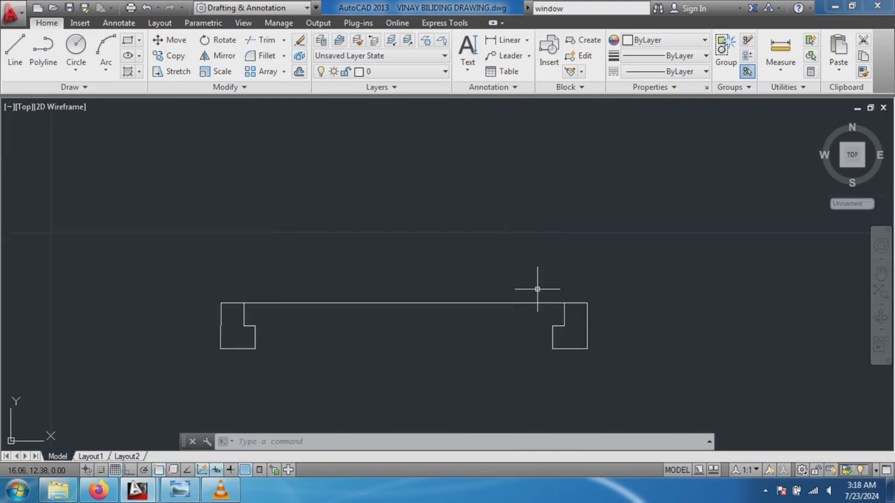
pyautogui.scroll(-2, 536, 250)
pyautogui.scroll(-4, 577, 176)
pyautogui.scroll(4, 573, 119)
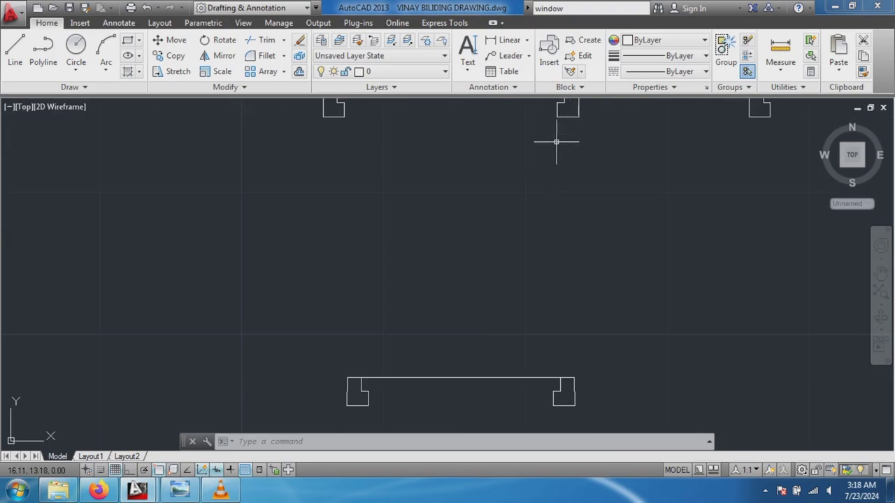
# Start the door leaf at the right jamb corner with a 0.70 line drawn straight up.
pyautogui.click(15, 48)
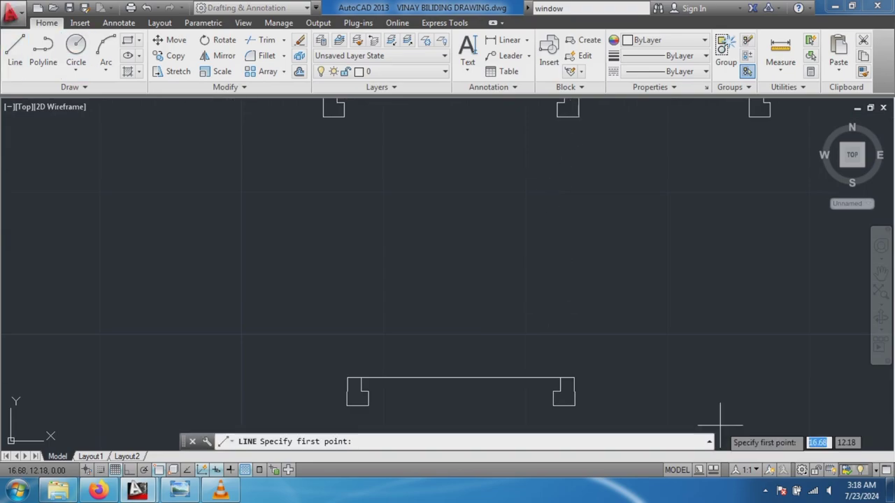
pyautogui.scroll(4, 542, 369)
pyautogui.click(542, 368)
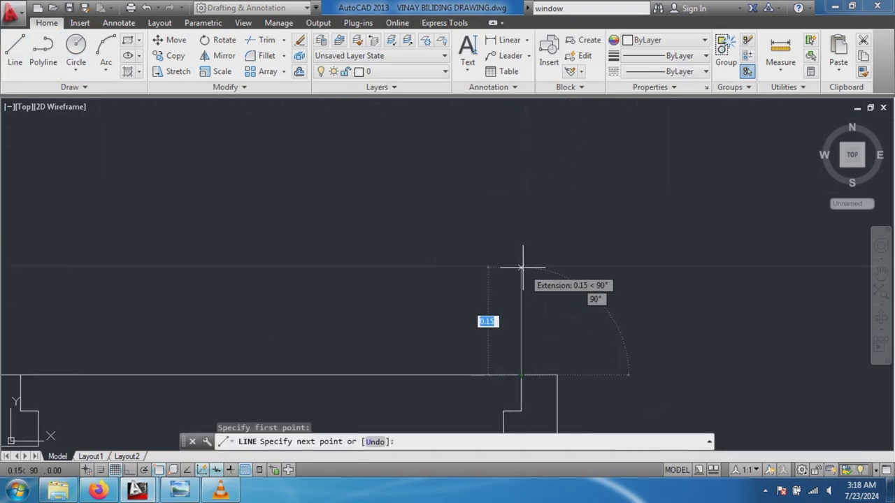
pyautogui.write('0.')
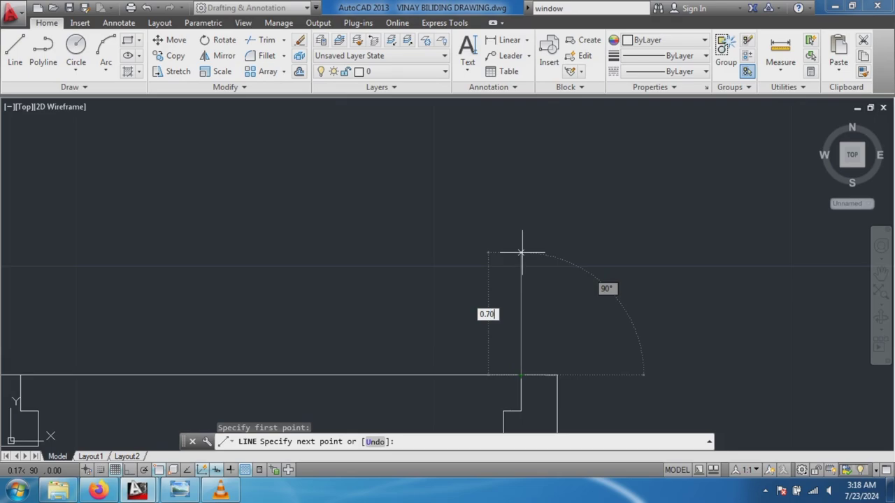
pyautogui.press('Tab')
pyautogui.write('90')
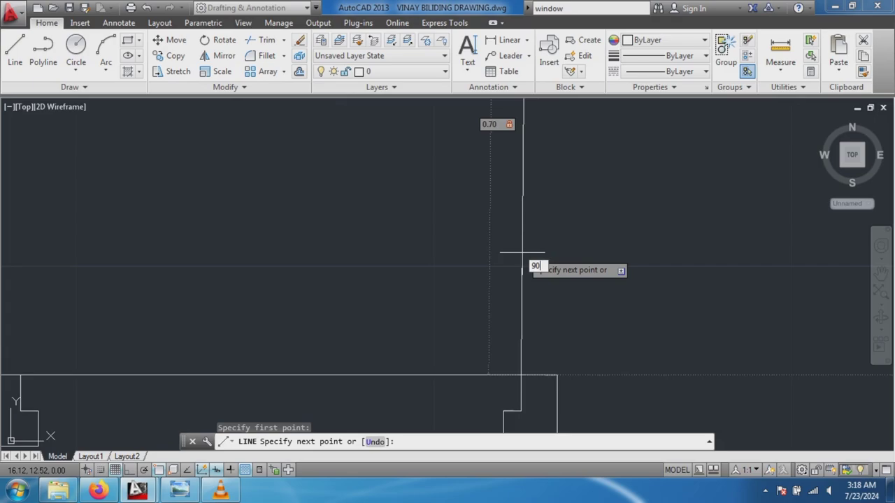
pyautogui.press('Return')
pyautogui.scroll(-3, 524, 253)
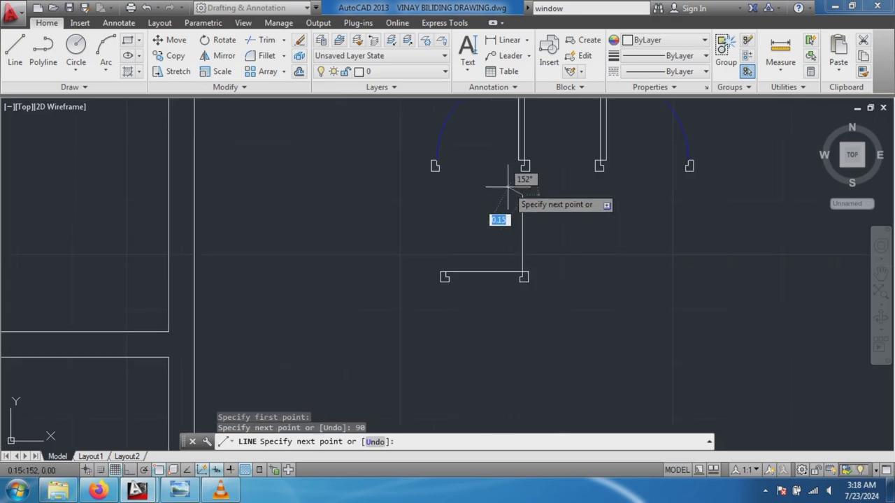
pyautogui.scroll(2, 500, 189)
pyautogui.scroll(1, 491, 192)
pyautogui.scroll(1, 482, 217)
pyautogui.write('0.05')
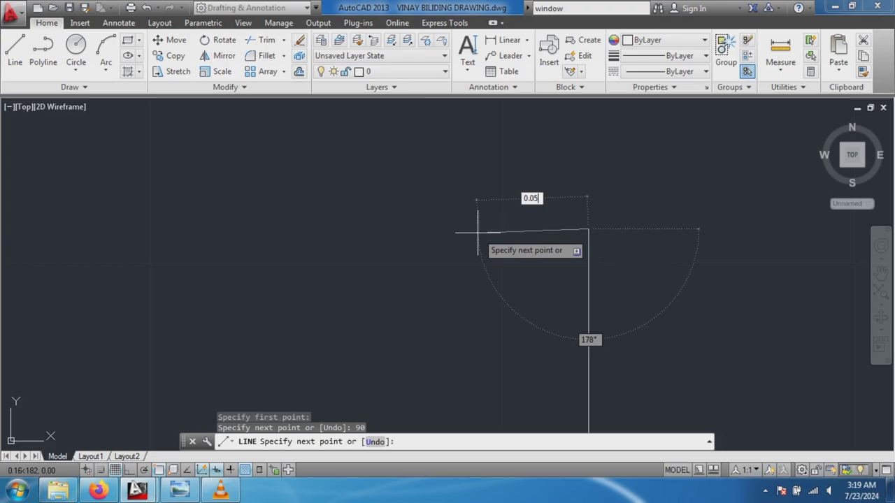
# Close the leaf with a 0.05 top across and a 0.70 side back down.
pyautogui.press('Tab')
pyautogui.write('180')
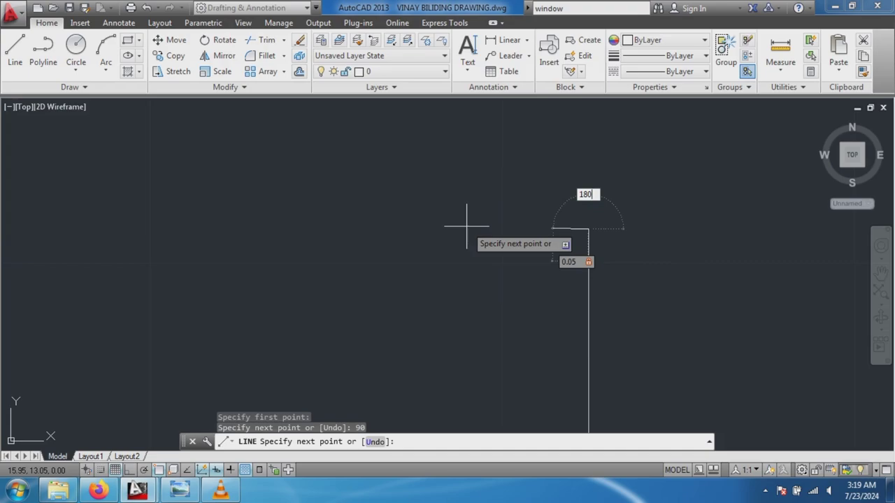
pyautogui.press('Return')
pyautogui.scroll(-3, 521, 363)
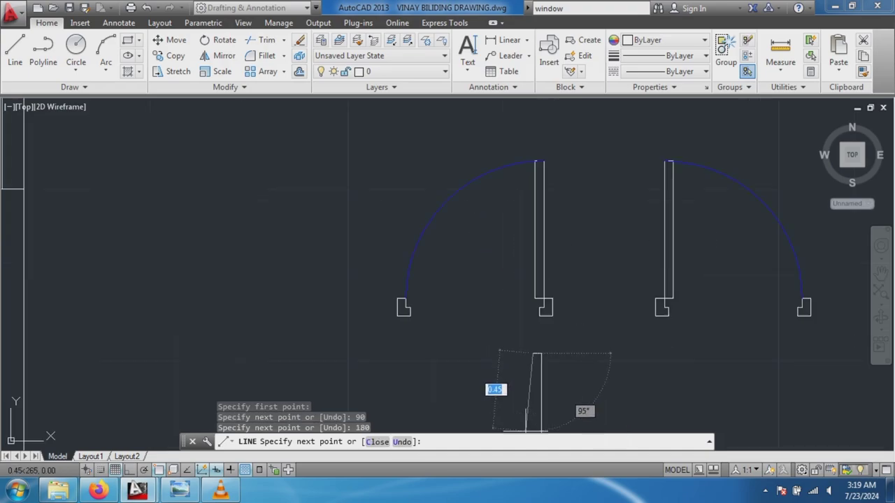
pyautogui.scroll(-2, 525, 413)
pyautogui.scroll(4, 528, 406)
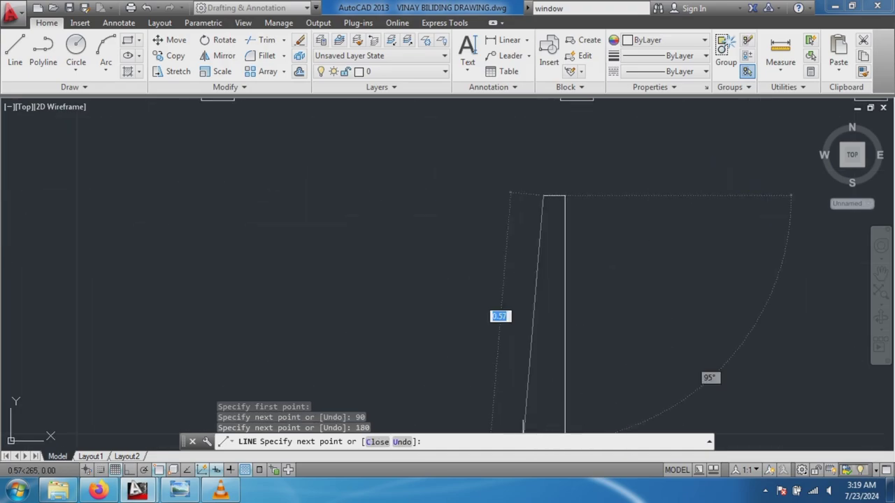
pyautogui.scroll(-4, 529, 398)
pyautogui.scroll(3, 528, 420)
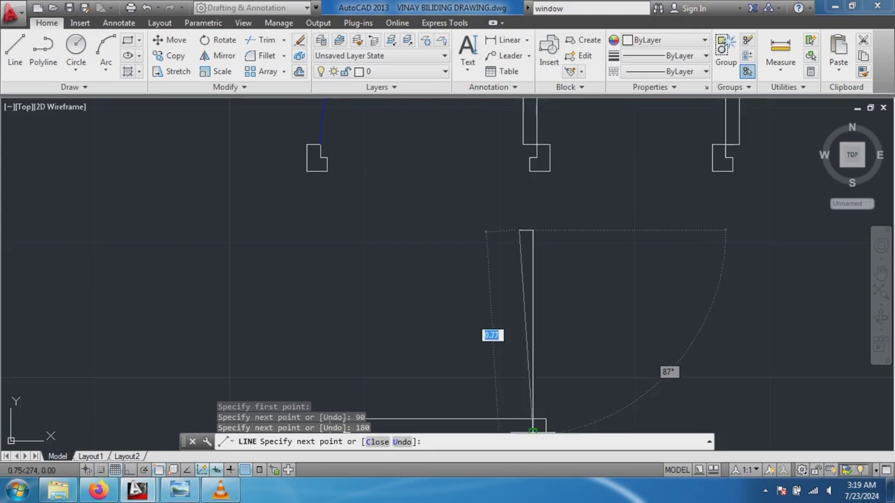
pyautogui.scroll(2, 531, 335)
pyautogui.scroll(-2, 423, 159)
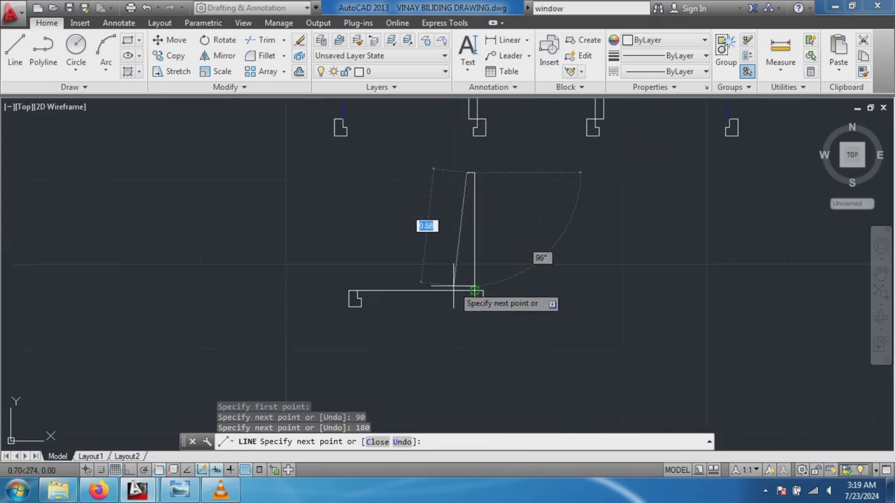
pyautogui.scroll(2, 474, 292)
pyautogui.write('0.7')
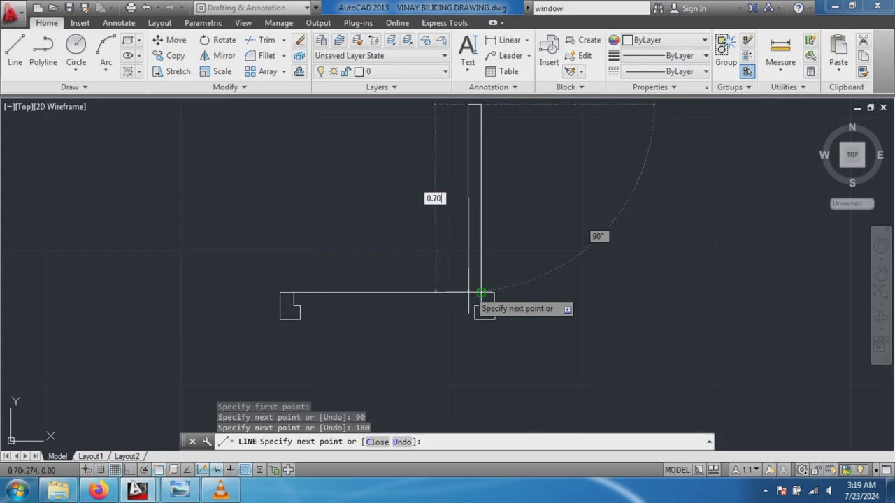
pyautogui.press('Tab')
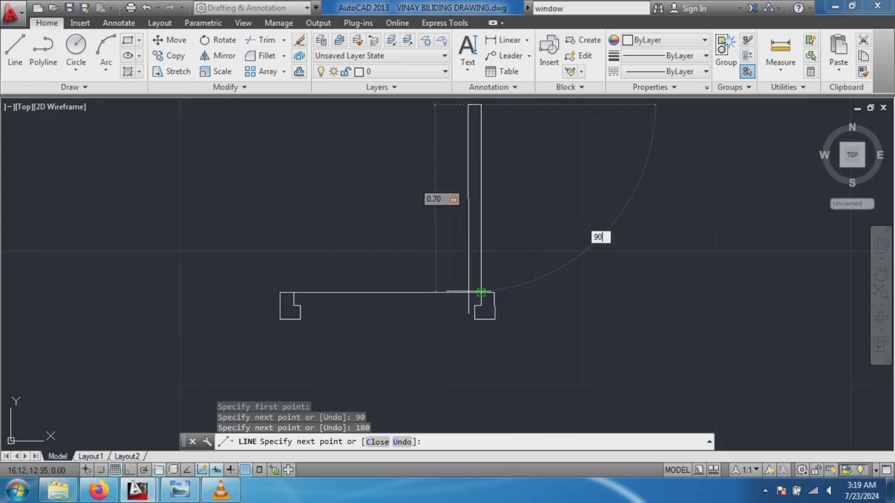
pyautogui.press('Return')
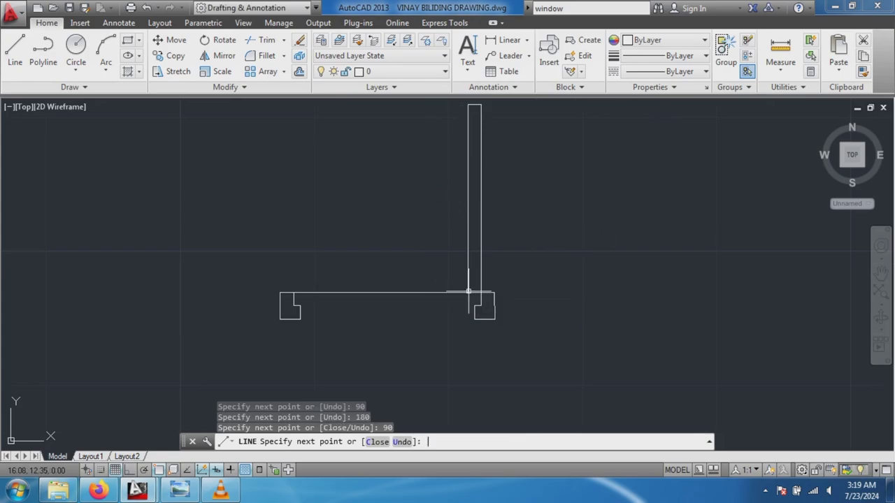
pyautogui.press('Escape')
pyautogui.scroll(2, 479, 266)
pyautogui.scroll(-4, 482, 257)
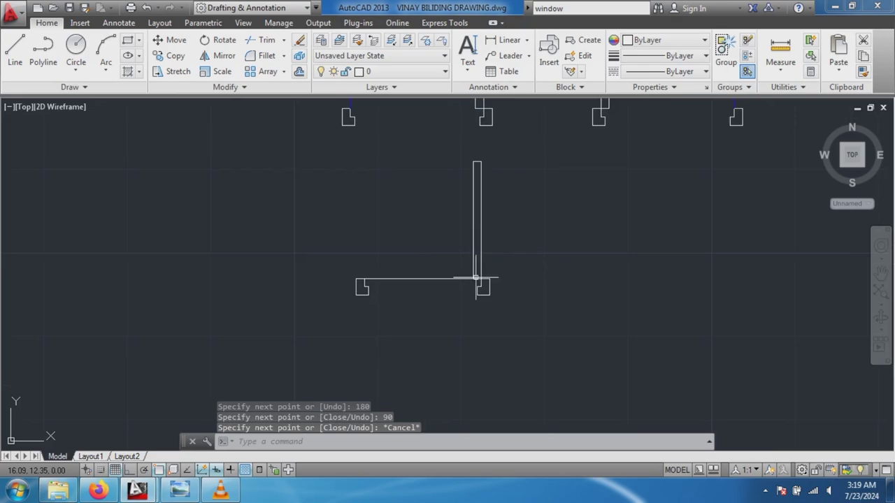
pyautogui.scroll(2, 494, 196)
pyautogui.scroll(3, 494, 196)
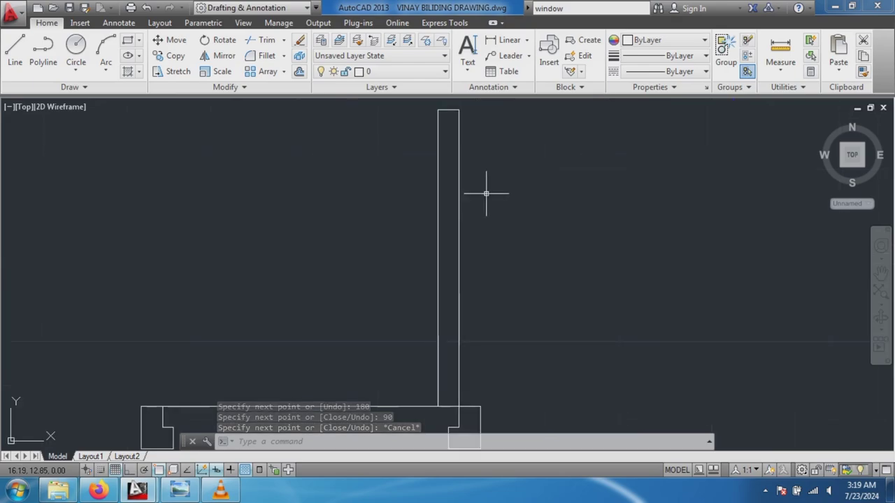
pyautogui.scroll(-3, 482, 194)
pyautogui.scroll(-2, 465, 203)
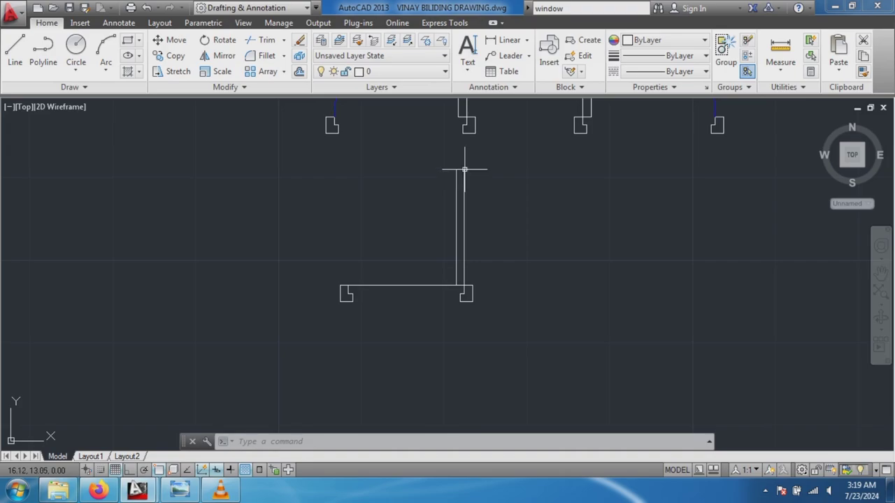
pyautogui.scroll(-2, 456, 169)
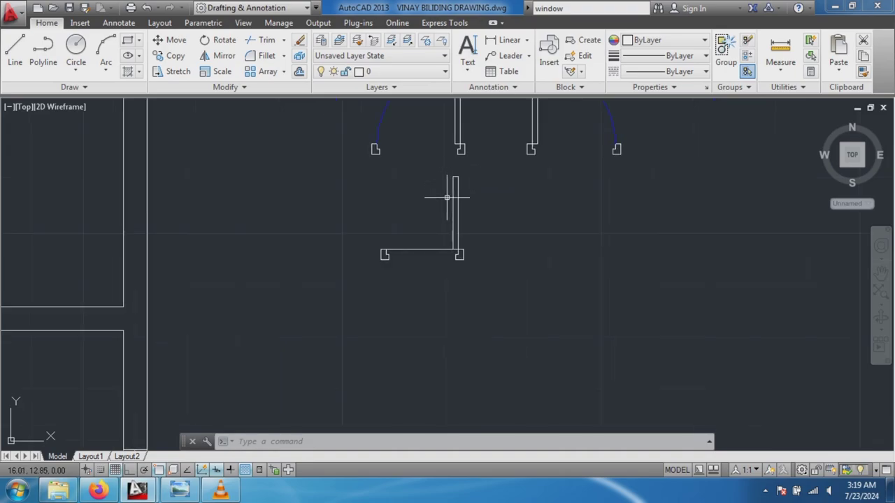
pyautogui.scroll(4, 446, 197)
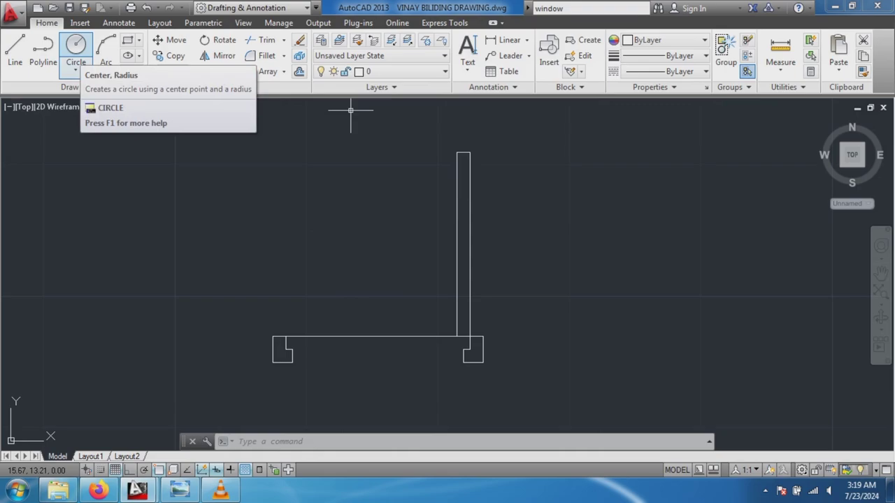
# Draw a Center-Radius circle at the hinge corner, radius snapped to the left jamb endpoint (0.70).
pyautogui.click(75, 45)
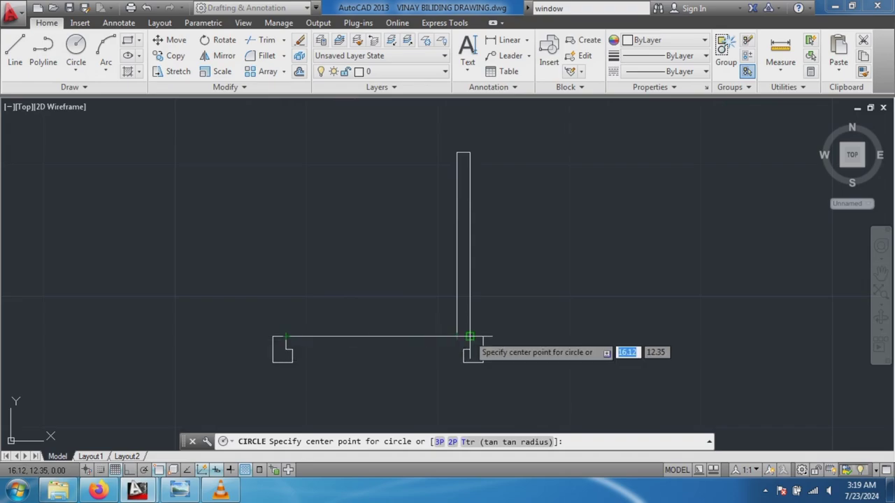
pyautogui.click(470, 337)
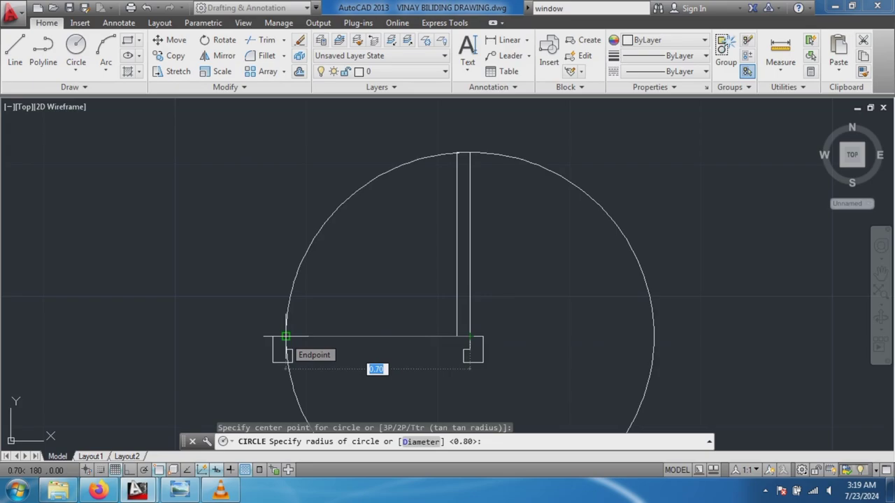
pyautogui.click(286, 336)
pyautogui.scroll(3, 482, 161)
pyautogui.scroll(2, 482, 210)
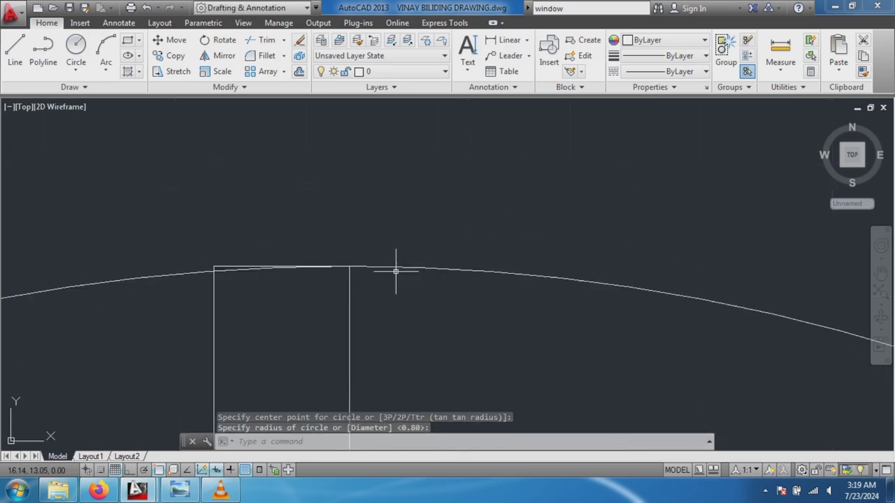
pyautogui.moveTo(387, 271)
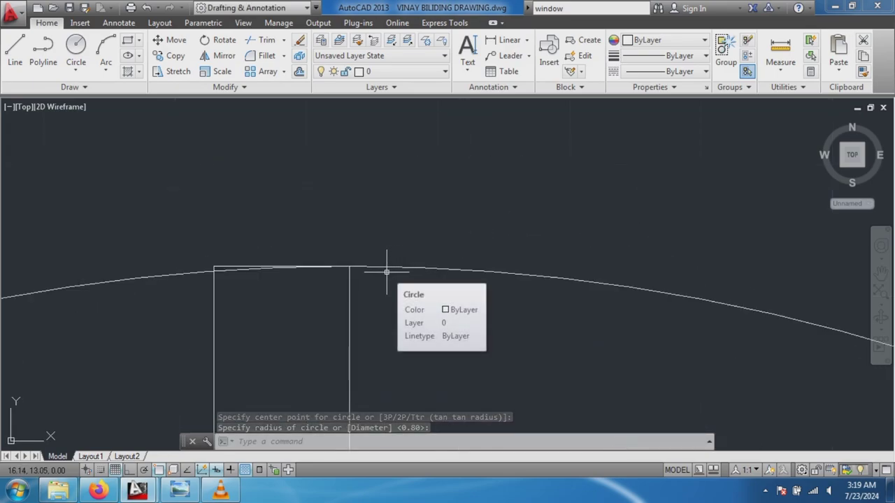
pyautogui.scroll(-2, 379, 279)
pyautogui.scroll(-1, 373, 280)
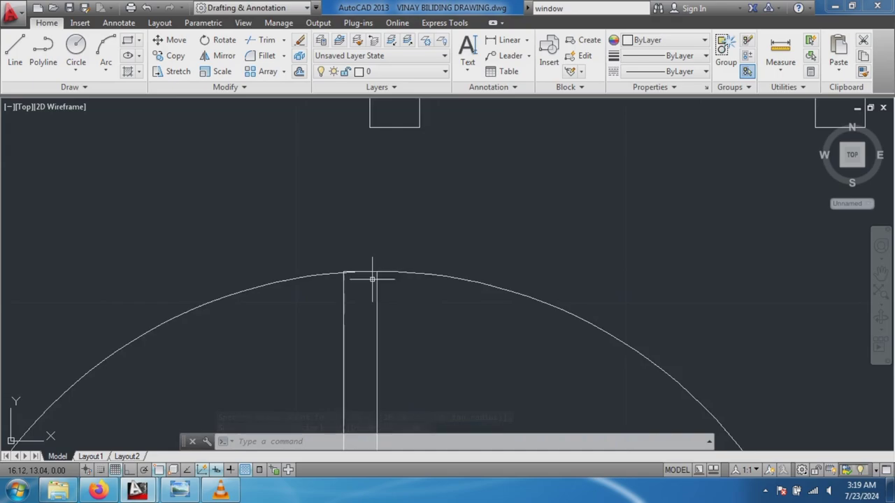
pyautogui.scroll(3, 360, 282)
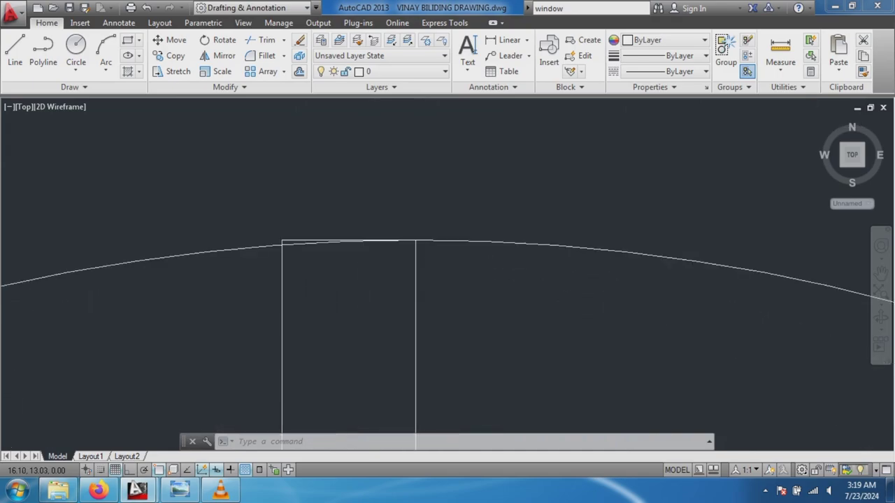
pyautogui.scroll(2, 359, 282)
pyautogui.scroll(-3, 359, 283)
pyautogui.scroll(-3, 306, 303)
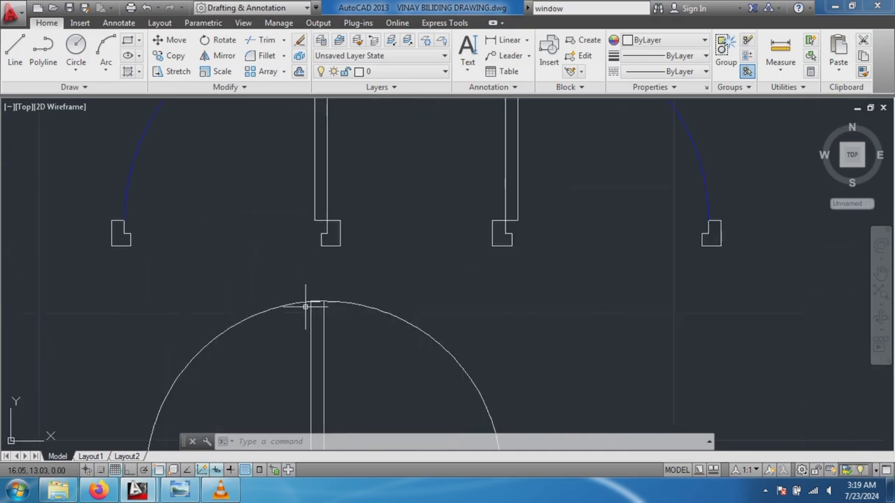
pyautogui.scroll(1, 306, 367)
pyautogui.scroll(2, 305, 389)
pyautogui.scroll(-3, 305, 389)
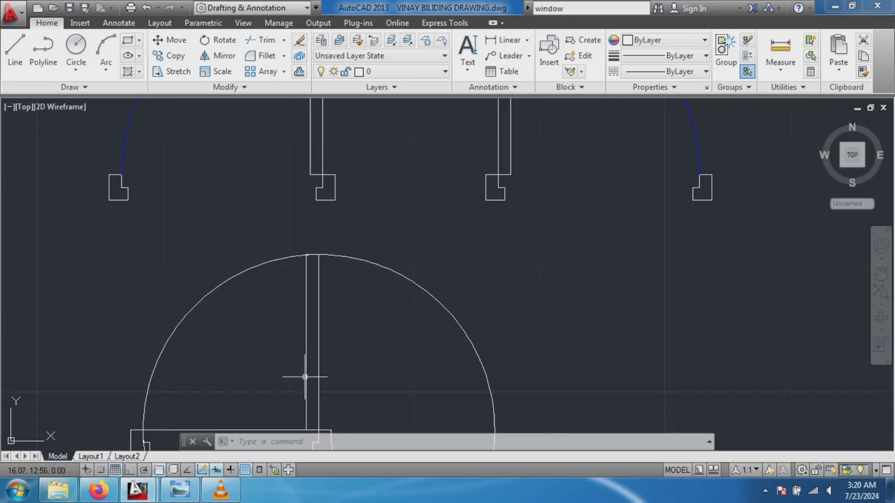
pyautogui.scroll(-2, 225, 225)
pyautogui.scroll(1, 193, 224)
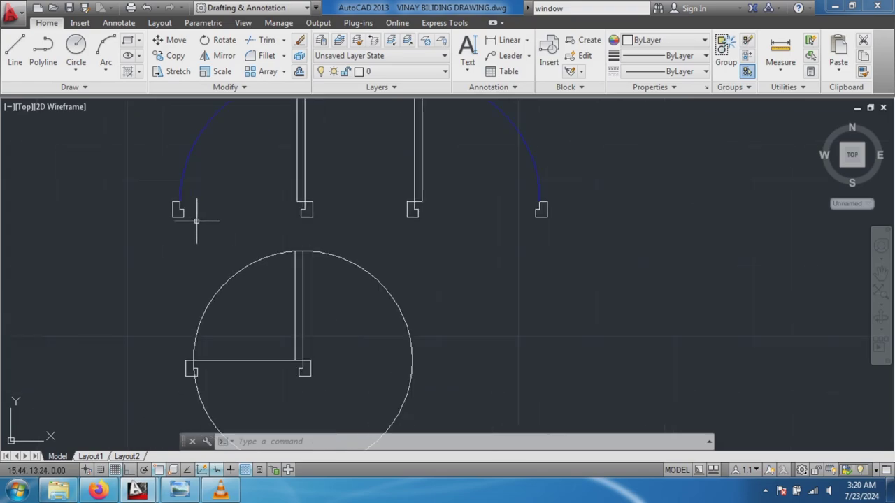
pyautogui.scroll(1, 213, 252)
pyautogui.scroll(-3, 203, 301)
pyautogui.scroll(3, 200, 339)
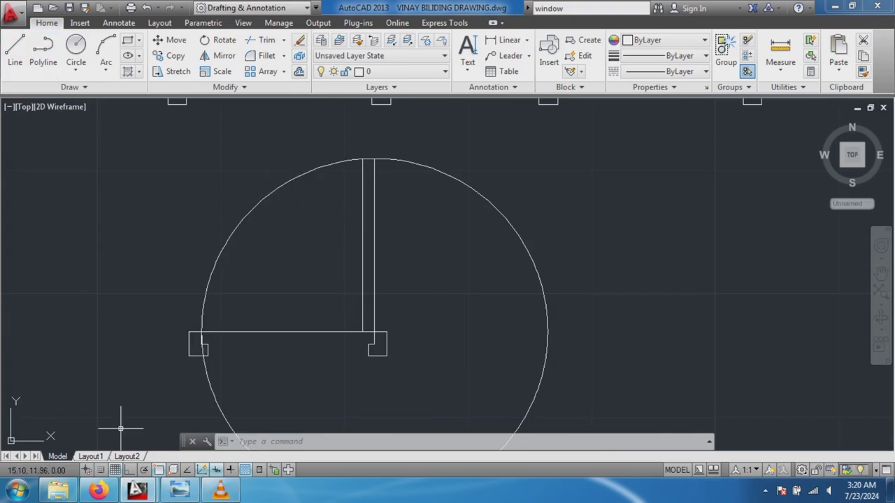
# Trim the swing circle down to a quarter arc with a crossing selection.
pyautogui.write('TR')
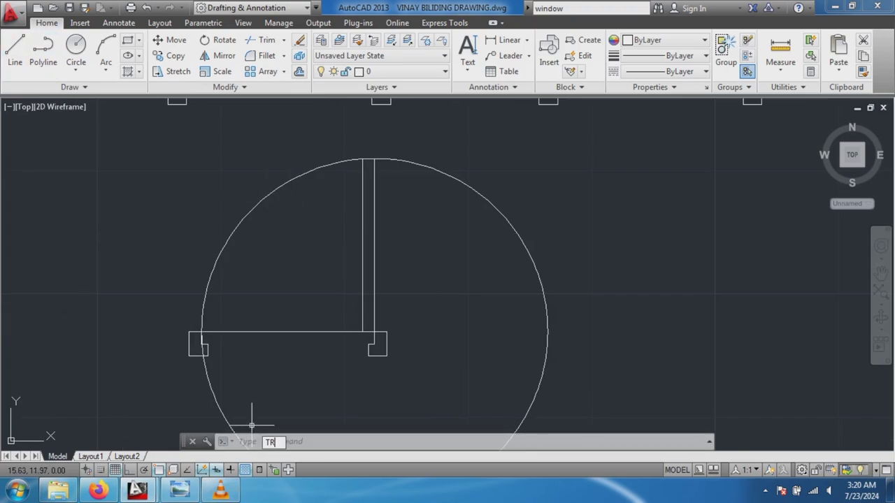
pyautogui.write('I')
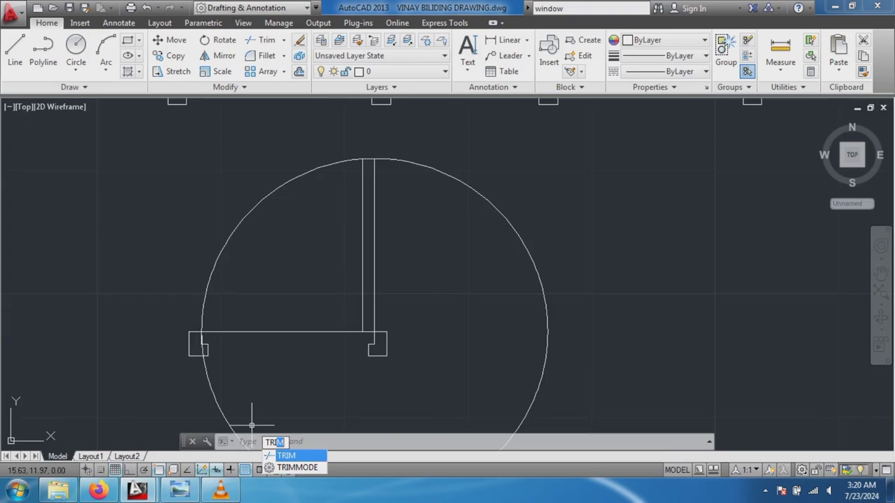
pyautogui.press('Return')
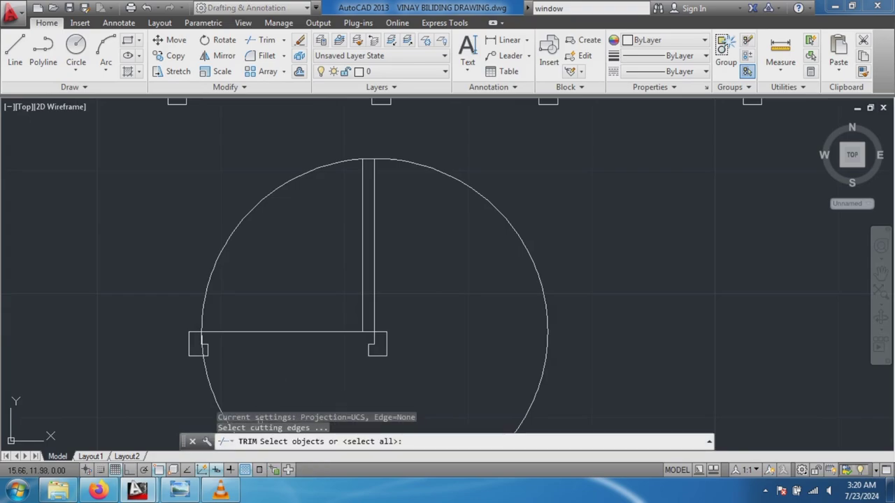
pyautogui.press('Escape')
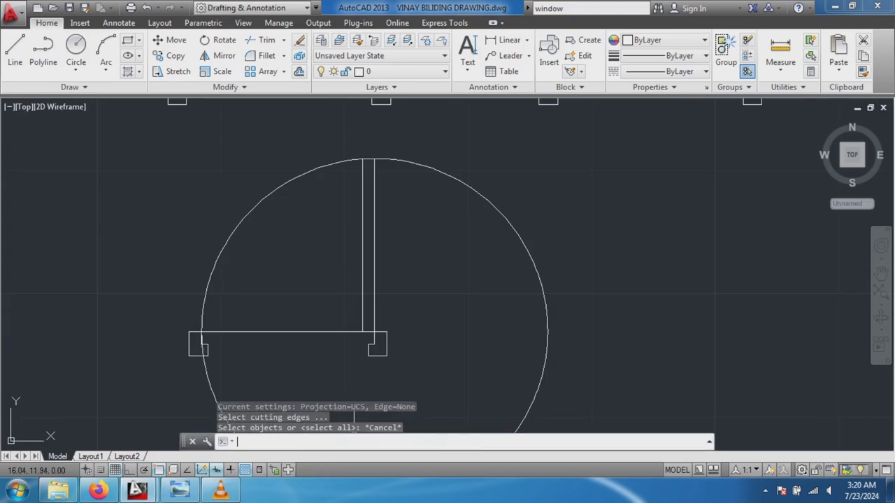
pyautogui.write('TR')
pyautogui.press('Return')
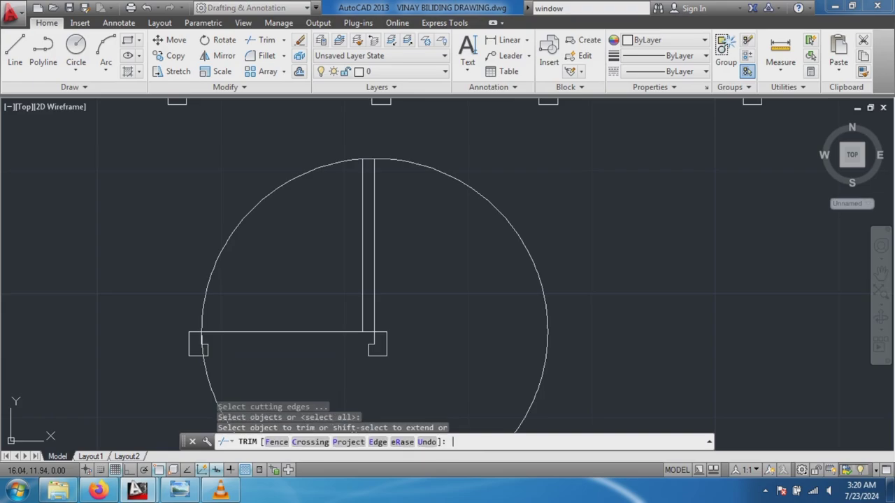
pyautogui.click(483, 172)
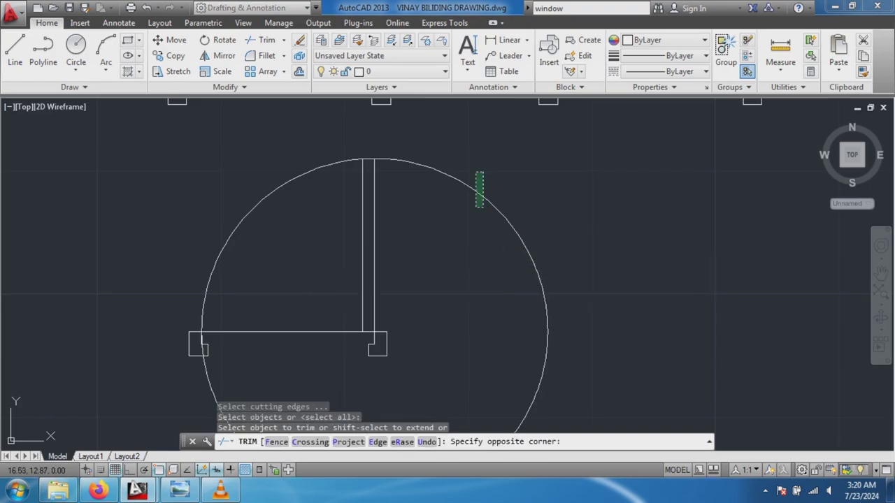
pyautogui.click(449, 305)
pyautogui.scroll(-4, 447, 336)
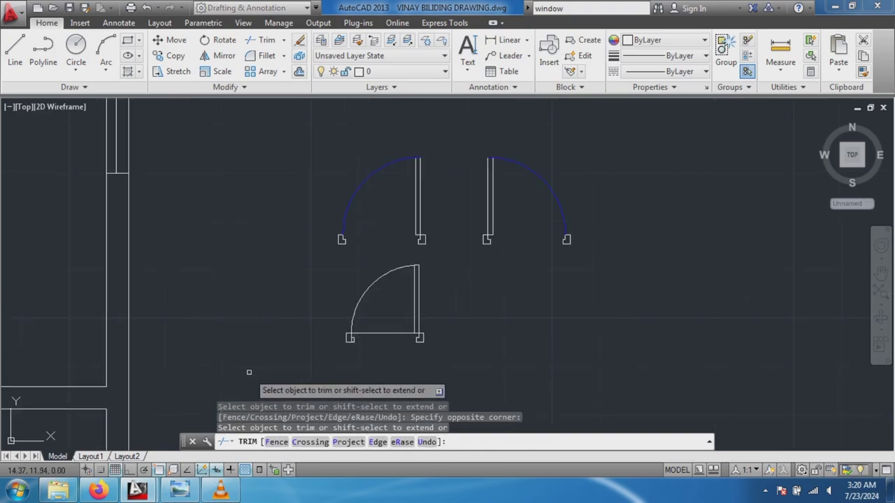
pyautogui.scroll(4, 311, 353)
pyautogui.scroll(4, 418, 358)
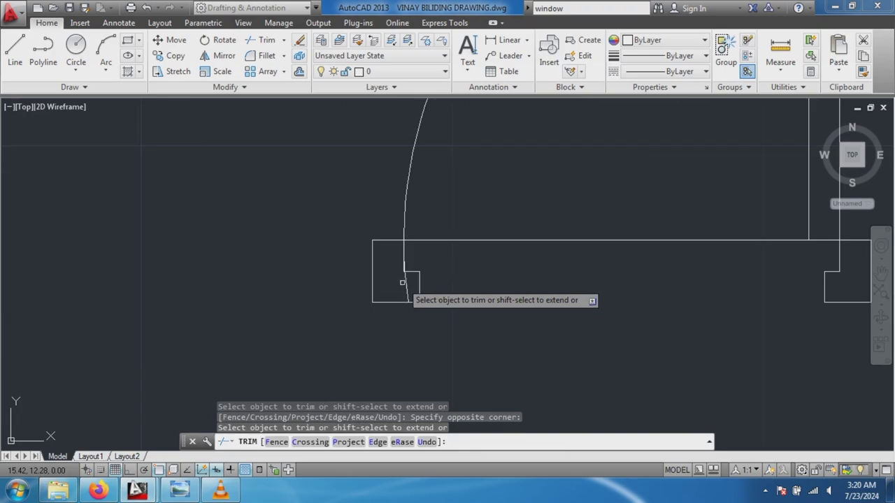
# Remove the arc tail inside the lower-left jamb and the bottom line between the jambs.
pyautogui.click(409, 288)
pyautogui.click(401, 283)
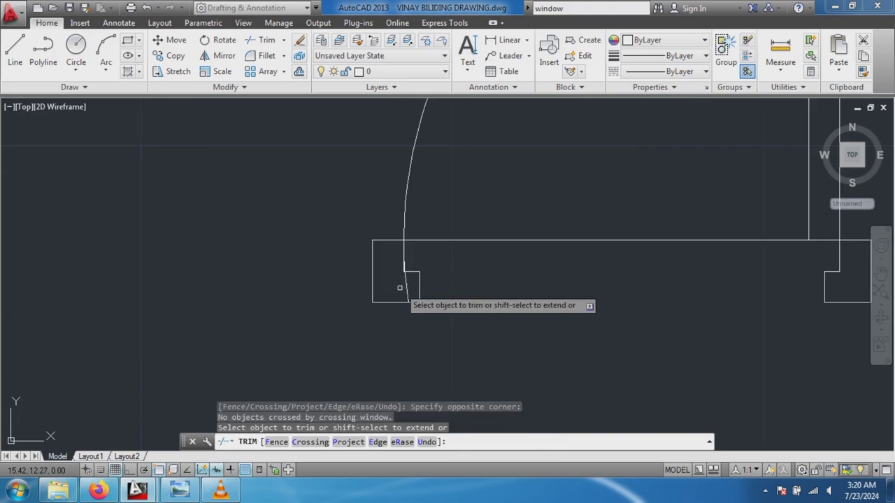
pyautogui.click(400, 284)
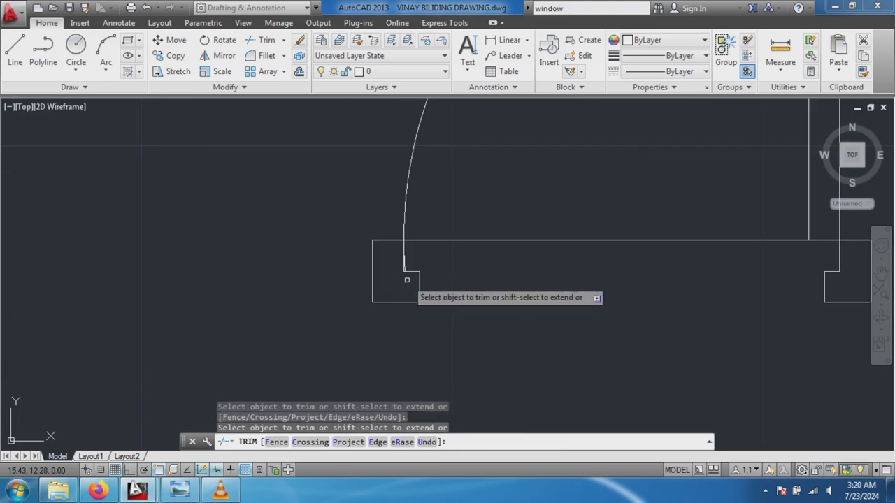
pyautogui.scroll(-2, 401, 284)
pyautogui.scroll(2, 330, 345)
pyautogui.scroll(2, 336, 362)
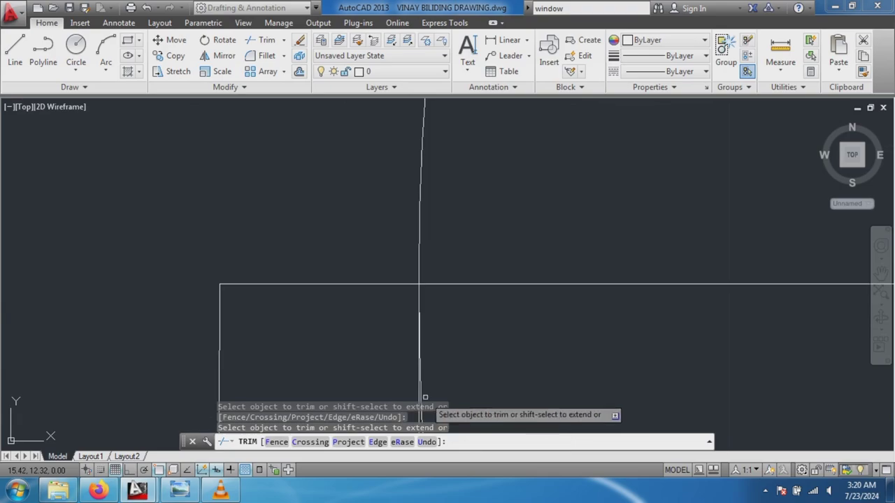
pyautogui.scroll(-2, 684, 315)
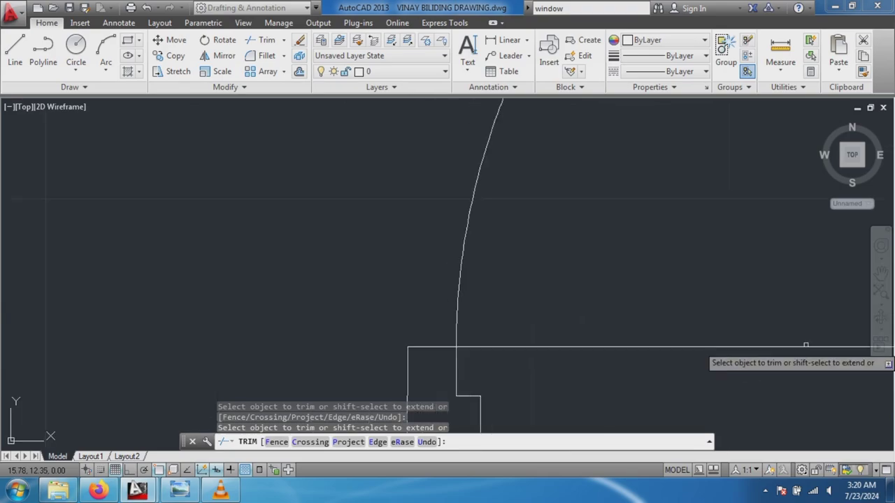
pyautogui.scroll(-2, 683, 316)
pyautogui.scroll(-2, 792, 336)
pyautogui.scroll(4, 793, 300)
pyautogui.scroll(4, 796, 262)
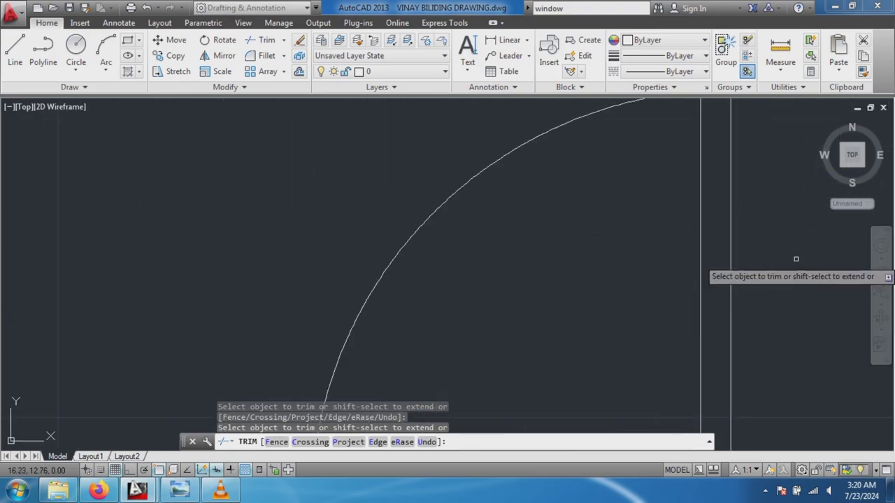
pyautogui.scroll(-4, 769, 196)
pyautogui.scroll(3, 755, 168)
pyautogui.scroll(2, 631, 149)
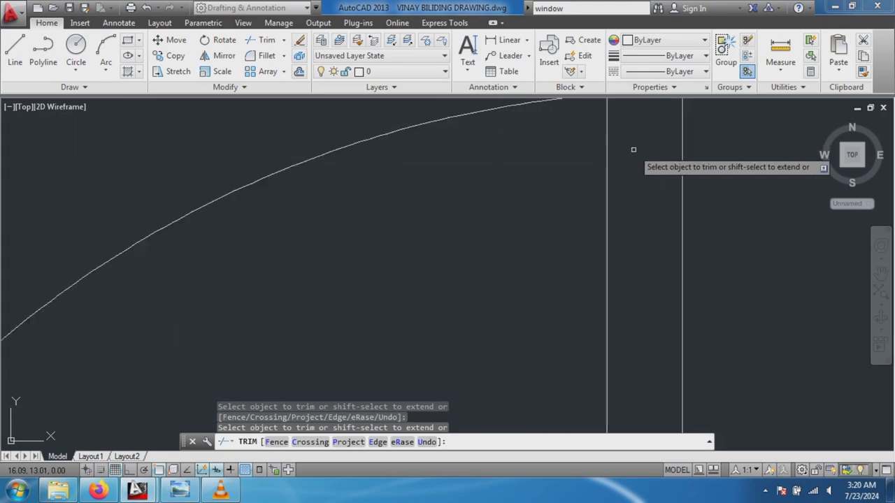
pyautogui.scroll(-2, 633, 160)
pyautogui.scroll(1, 633, 168)
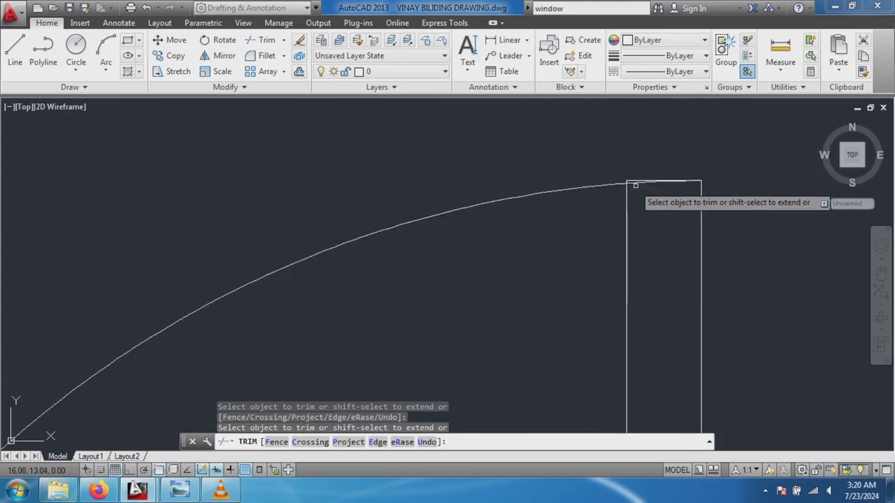
pyautogui.scroll(-5, 636, 183)
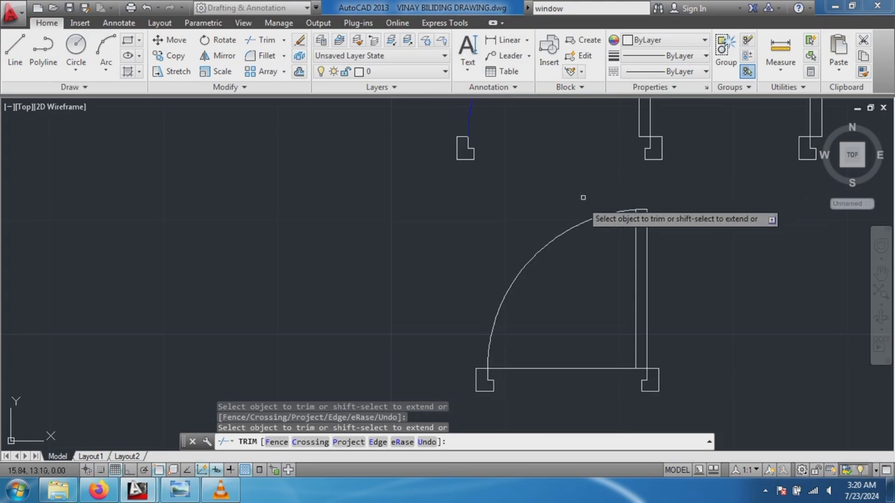
pyautogui.click(542, 368)
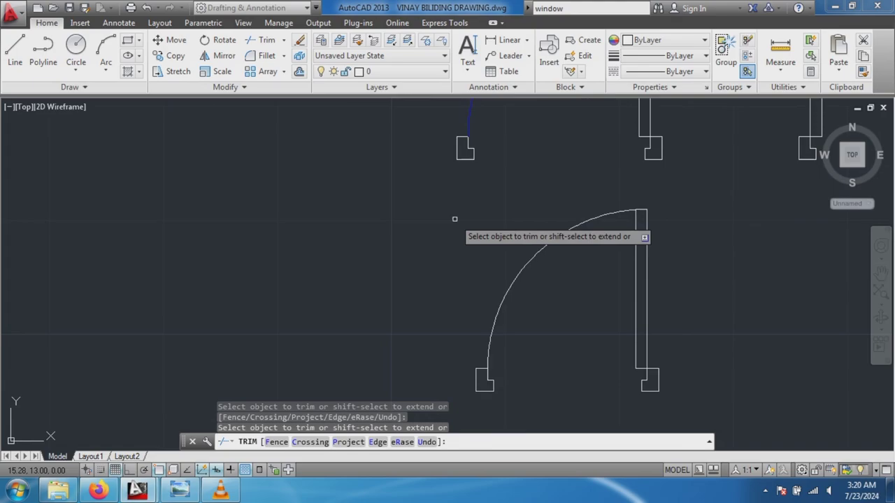
pyautogui.press('Escape')
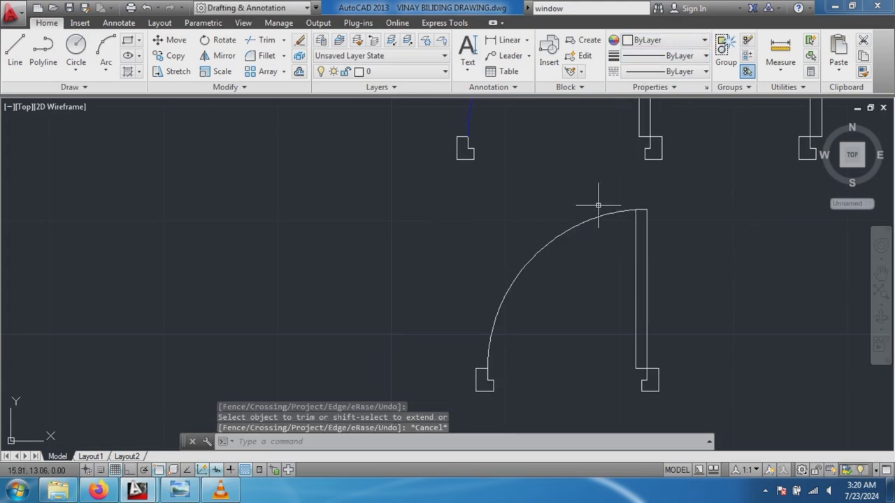
# Set the new door's swing arc colour to Cyan in the Properties colour list.
pyautogui.click(584, 221)
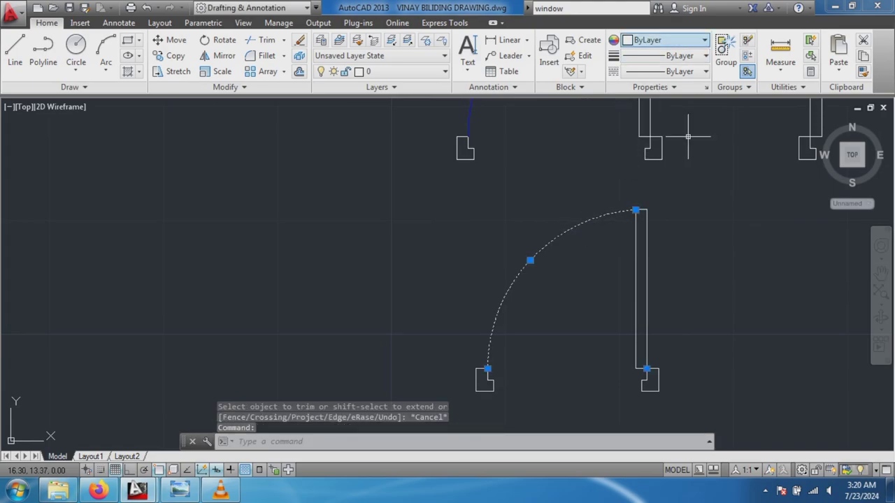
pyautogui.click(664, 40)
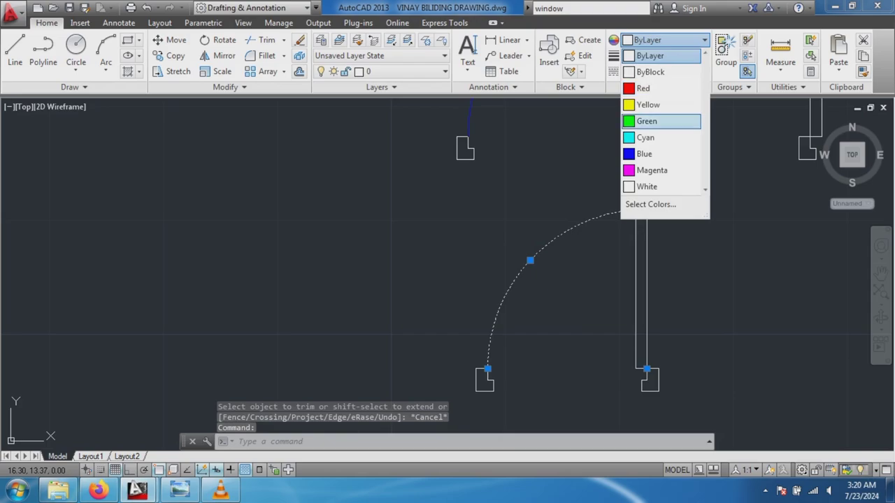
pyautogui.click(645, 137)
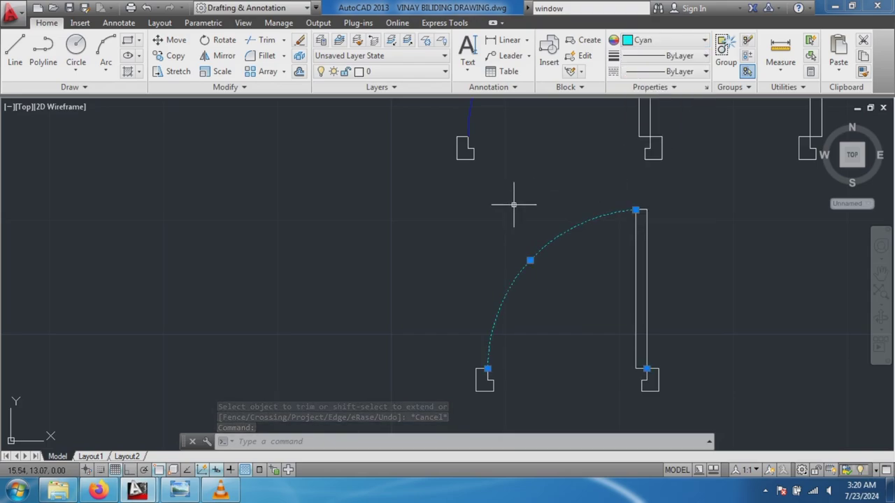
pyautogui.scroll(-3, 538, 247)
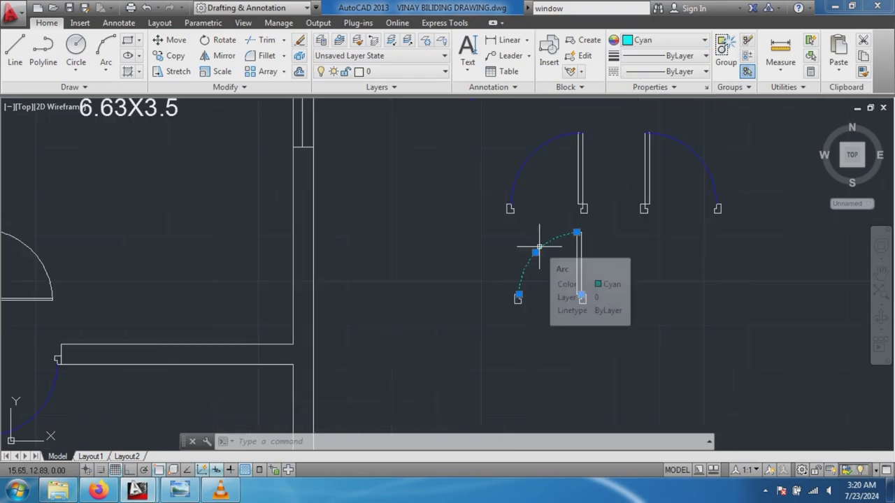
pyautogui.scroll(2, 539, 249)
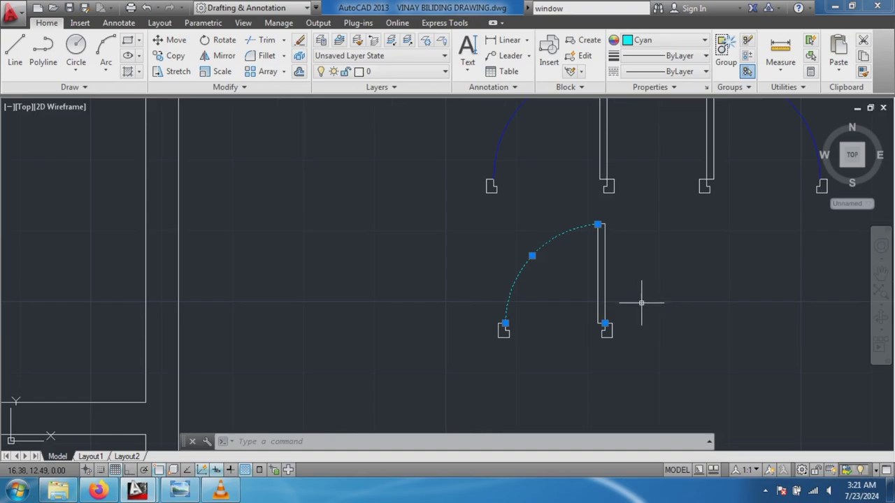
pyautogui.press('Escape')
pyautogui.write('B')
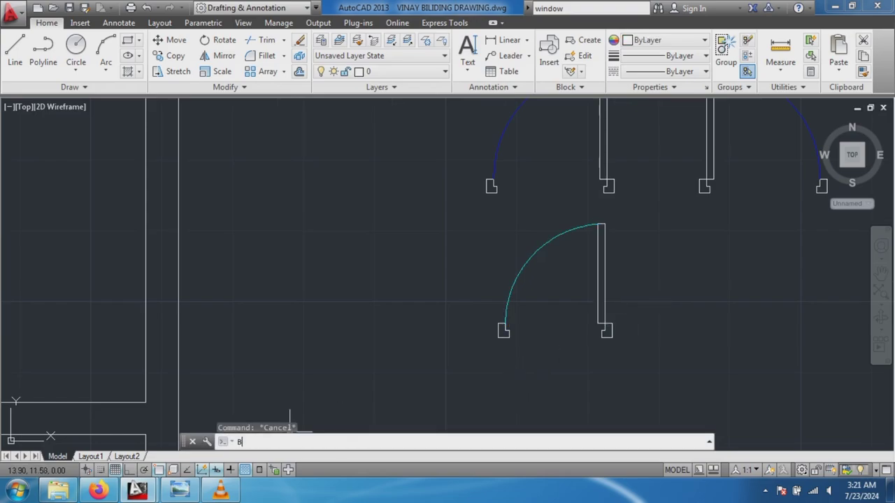
# Create block TD1 from the door arc, leaf and jambs, based at the lower-right jamb.
pyautogui.write('LOC')
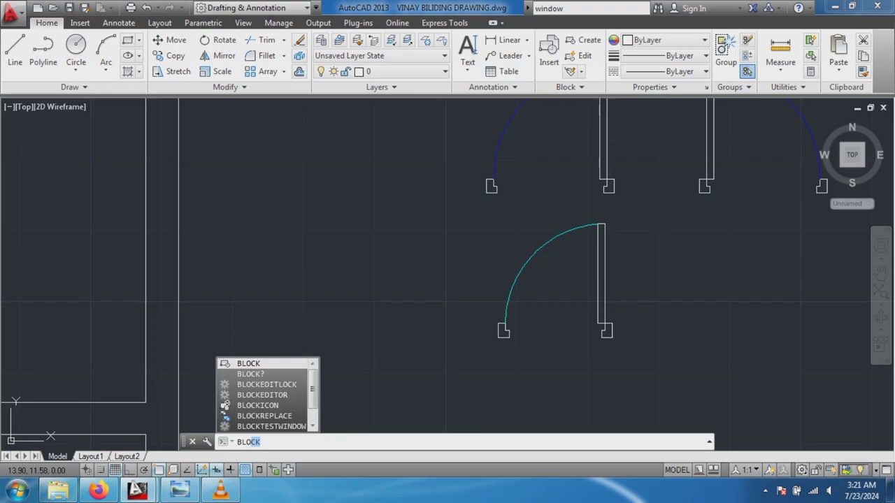
pyautogui.press('Return')
pyautogui.write('TD1')
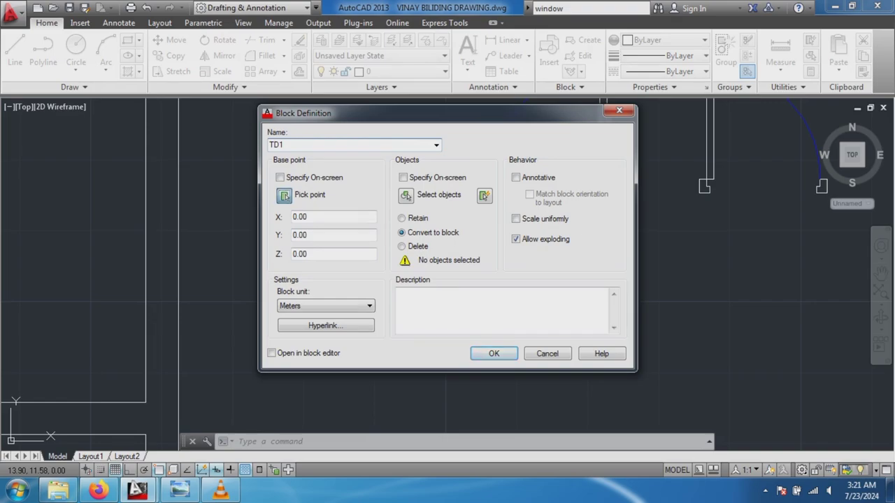
pyautogui.click(284, 195)
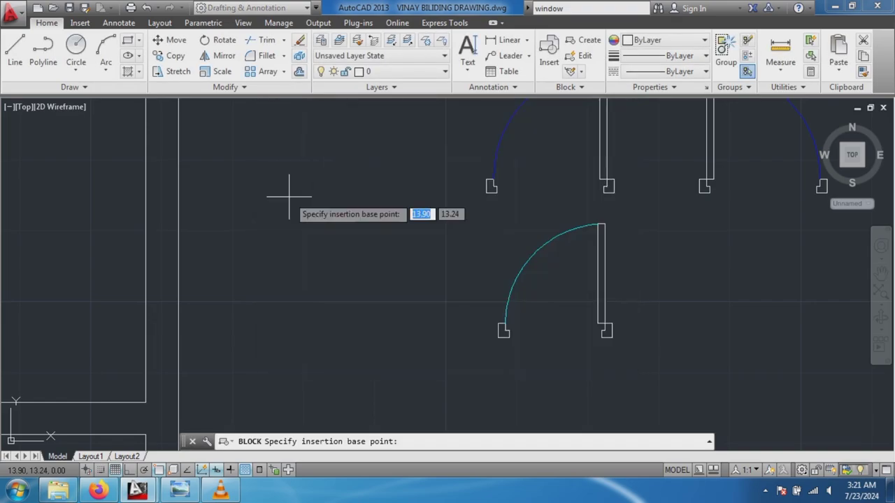
pyautogui.click(612, 337)
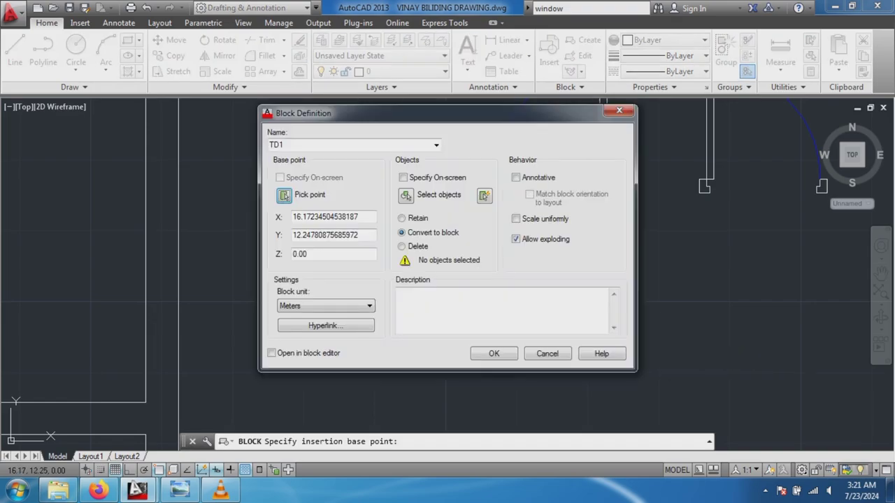
pyautogui.click(430, 196)
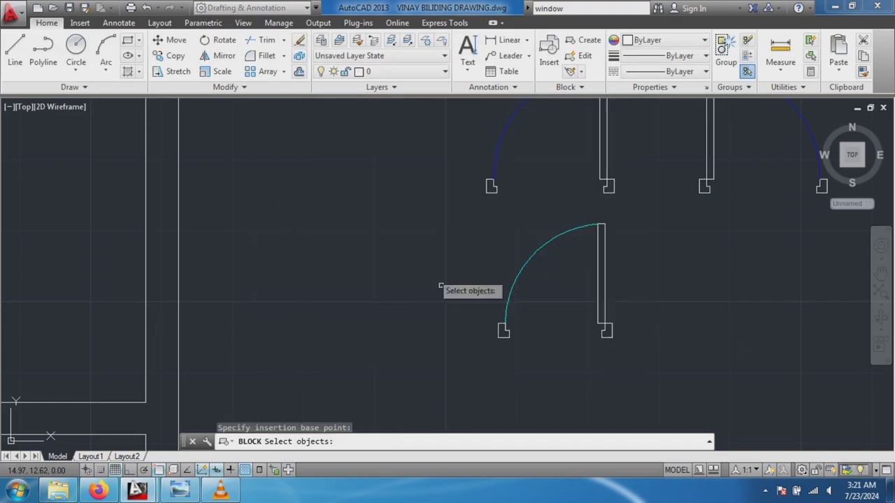
pyautogui.click(464, 219)
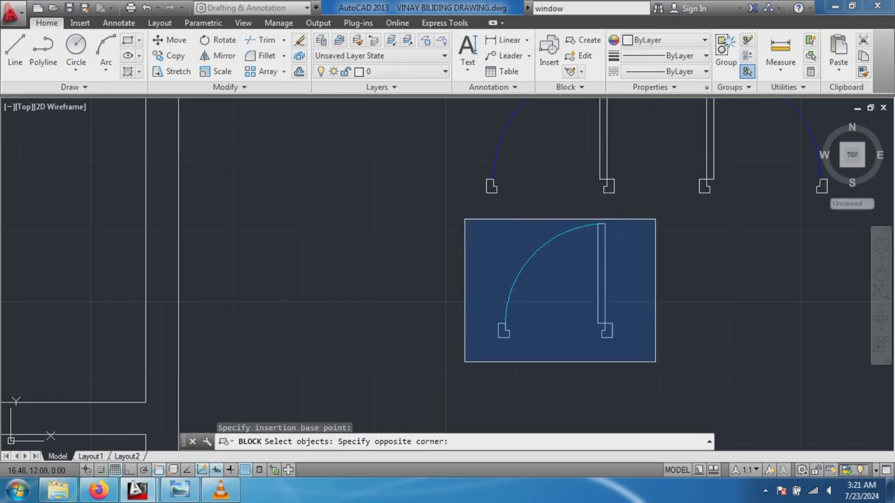
pyautogui.click(655, 361)
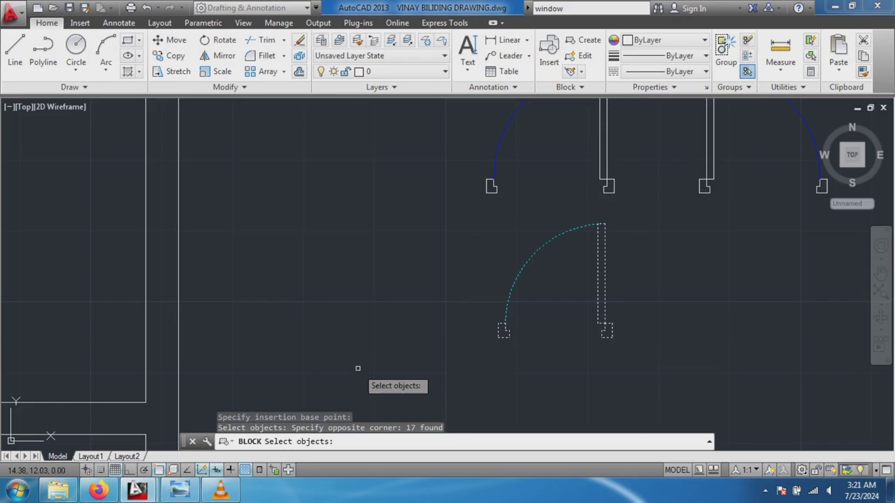
pyautogui.press('Return')
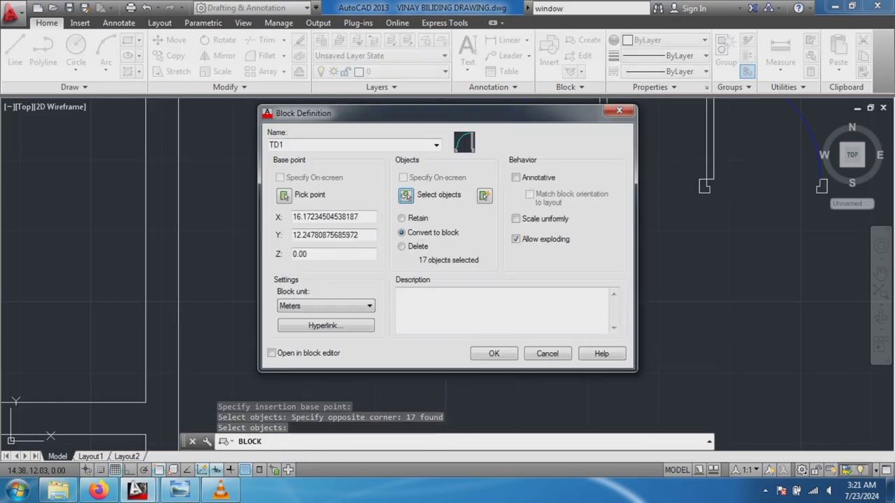
pyautogui.click(494, 353)
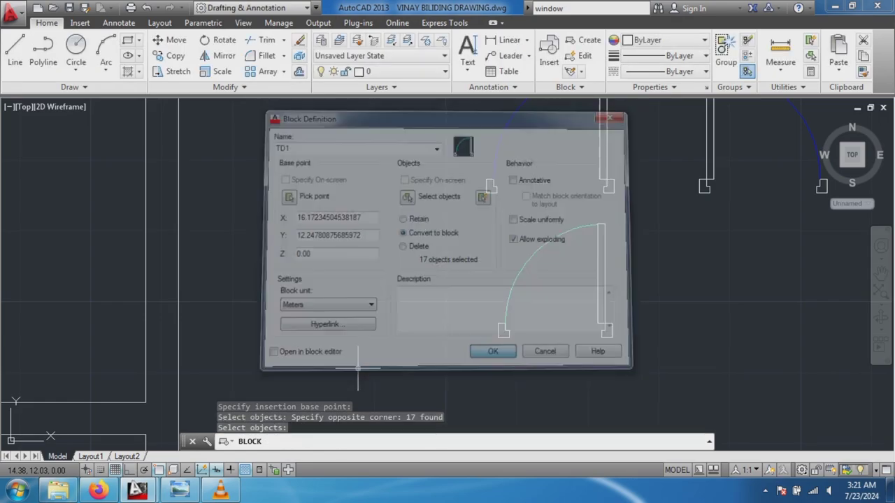
# Delete the old door from the left toilet doorway.
pyautogui.scroll(-2, 599, 285)
pyautogui.scroll(-3, 463, 283)
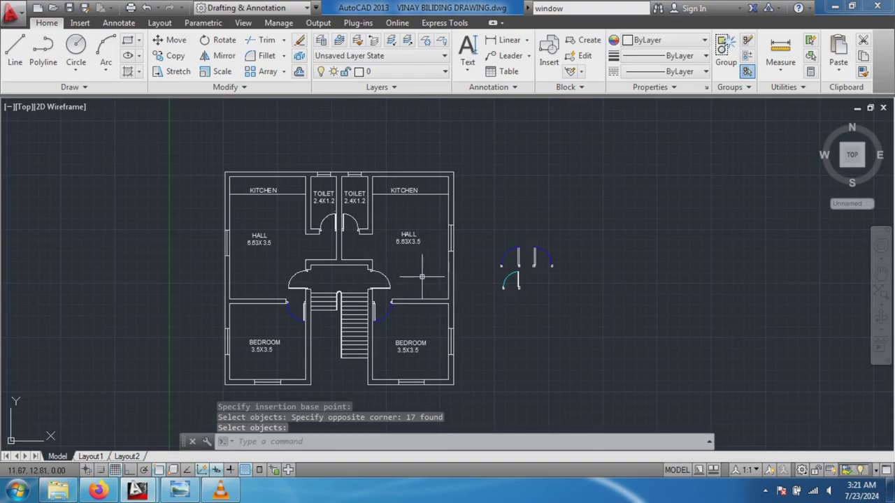
pyautogui.scroll(1, 554, 306)
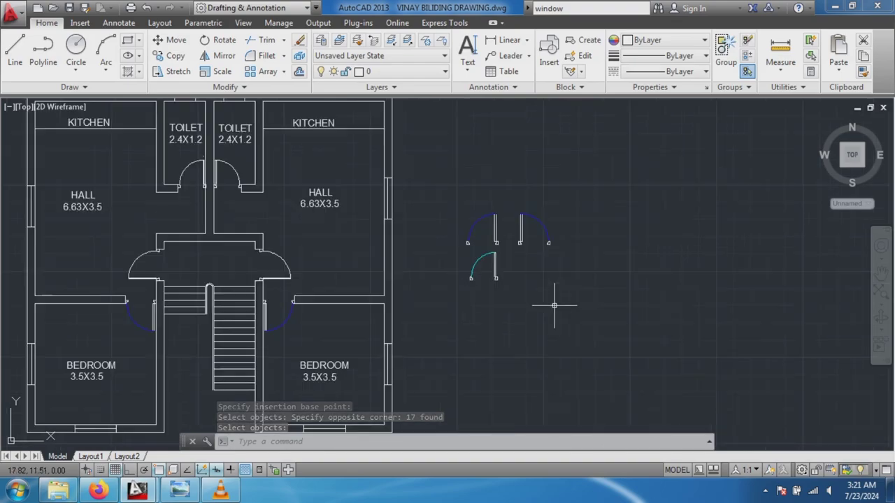
pyautogui.scroll(4, 551, 304)
pyautogui.scroll(-4, 413, 297)
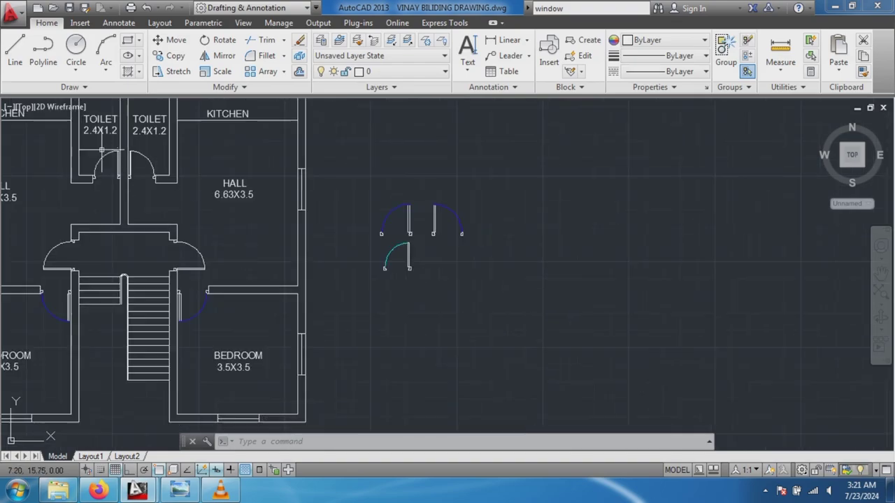
pyautogui.scroll(3, 91, 175)
pyautogui.scroll(2, 73, 145)
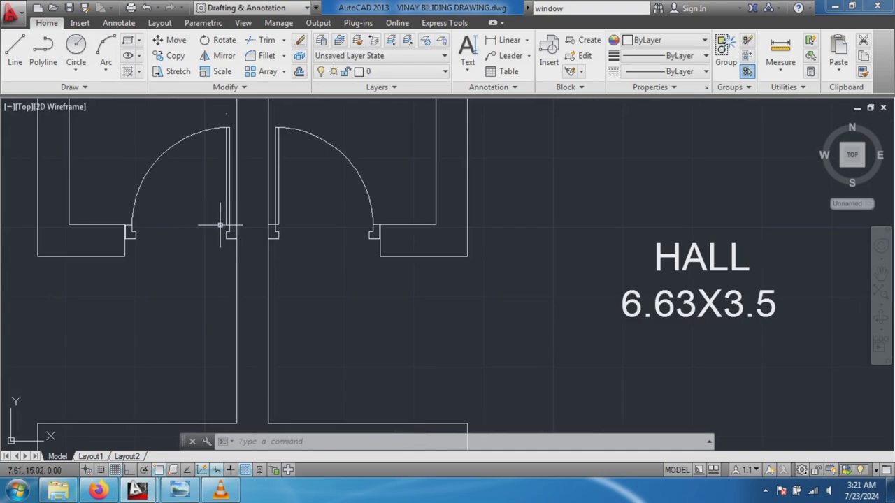
pyautogui.click(227, 228)
pyautogui.click(225, 225)
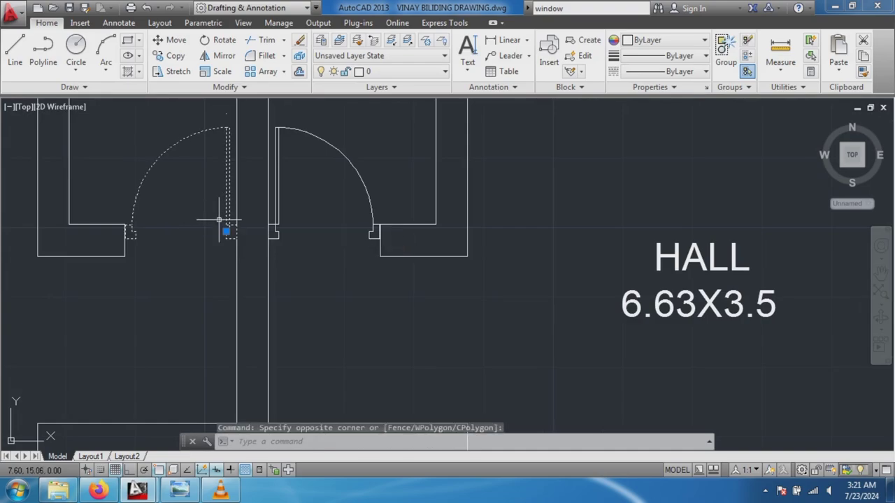
pyautogui.press('Delete')
# Grip-move the spare door block into the left toilet doorway.
pyautogui.scroll(-3, 432, 286)
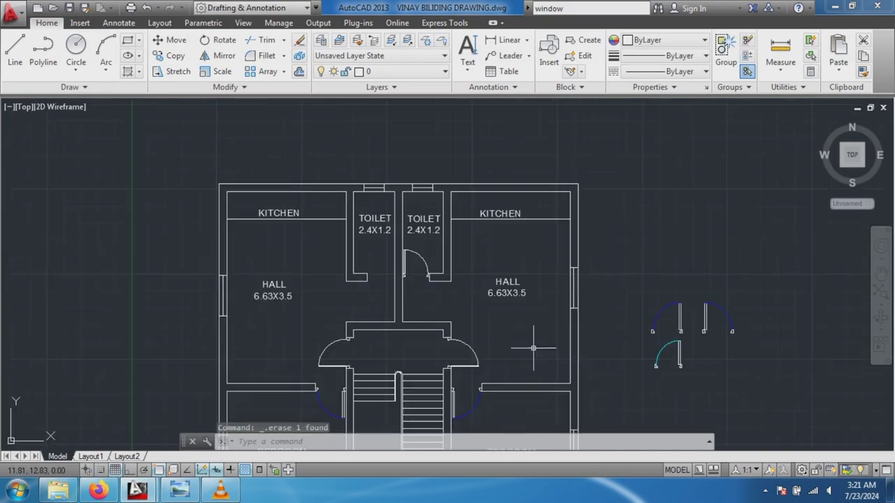
pyautogui.scroll(3, 732, 356)
pyautogui.scroll(2, 667, 375)
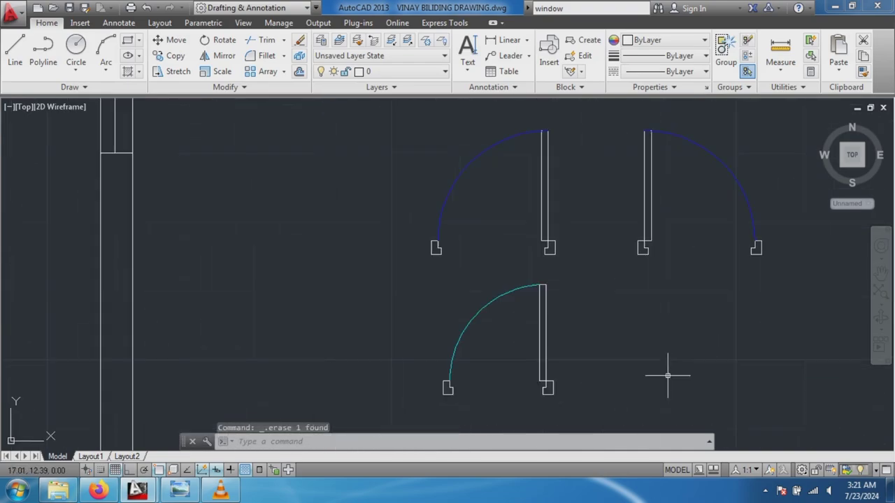
pyautogui.click(546, 389)
pyautogui.scroll(-2, 547, 388)
pyautogui.scroll(-2, 549, 389)
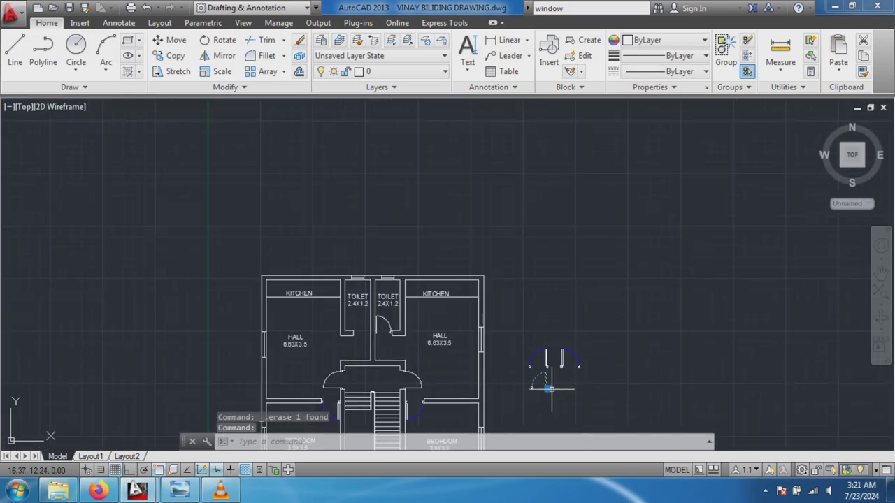
pyautogui.click(548, 388)
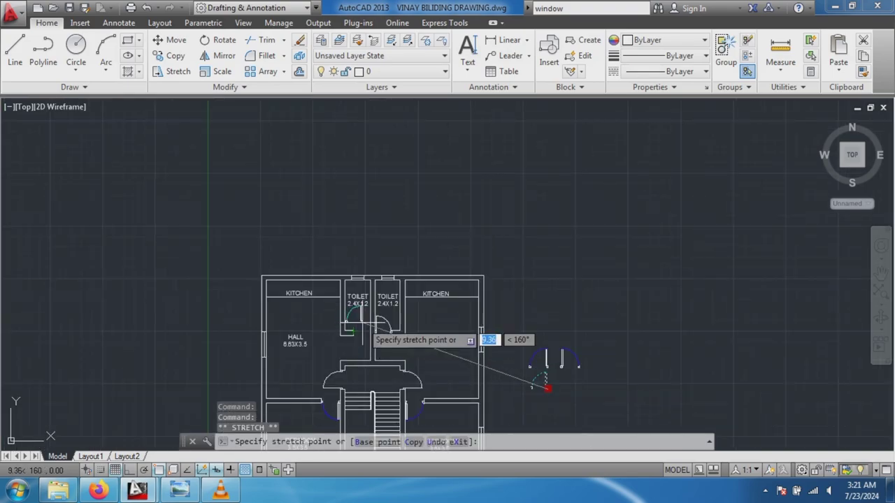
pyautogui.click(352, 323)
pyautogui.scroll(2, 355, 350)
pyautogui.scroll(3, 355, 349)
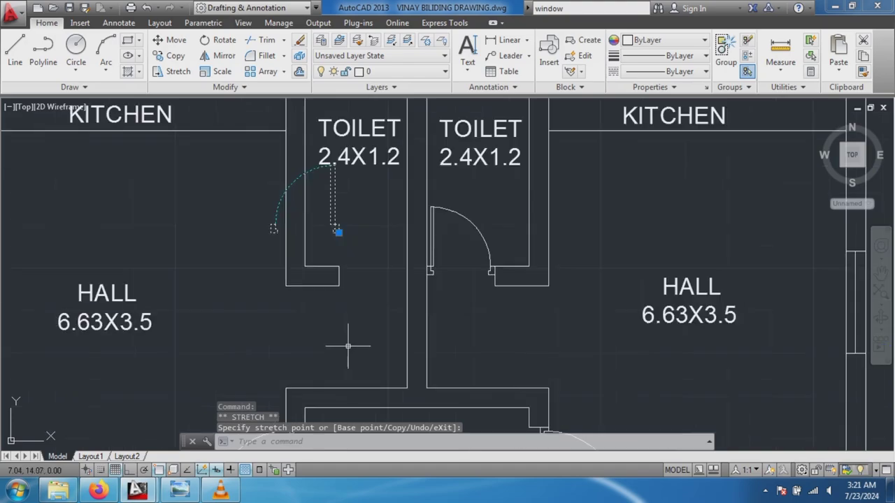
pyautogui.scroll(3, 339, 232)
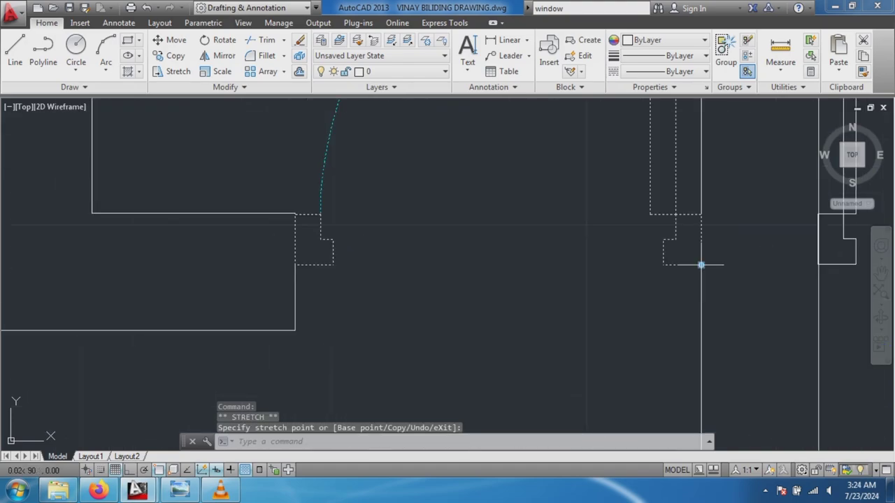
# Window-select the leftover door symbols beside the plan and delete them.
pyautogui.click(618, 306)
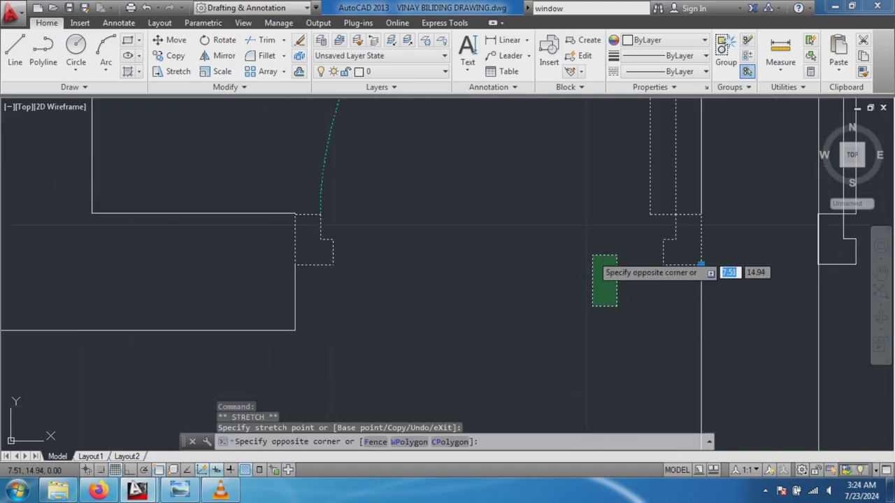
pyautogui.press('Escape')
pyautogui.scroll(-7, 535, 246)
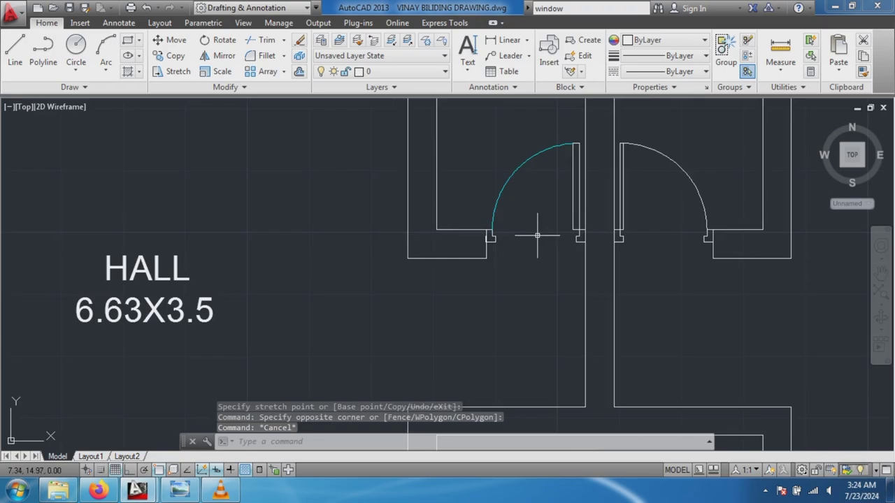
pyautogui.scroll(-2, 552, 216)
pyautogui.scroll(-3, 580, 231)
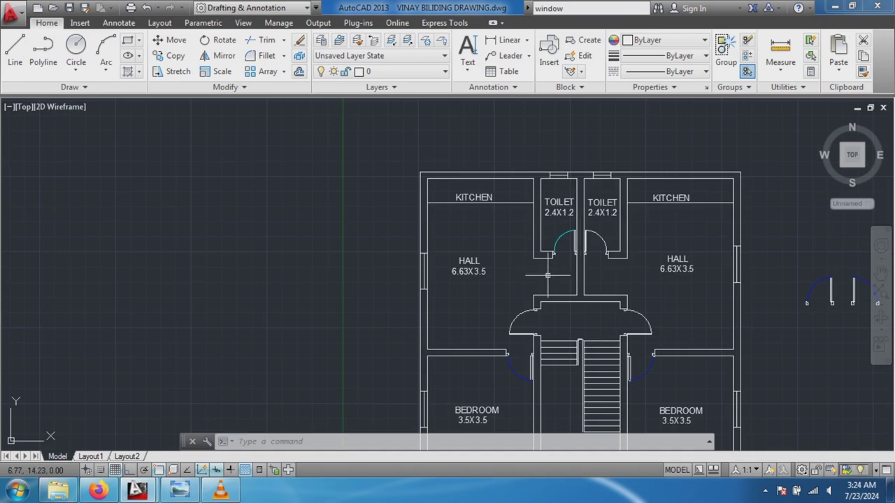
pyautogui.scroll(-2, 547, 276)
pyautogui.scroll(-1, 660, 335)
pyautogui.scroll(1, 664, 335)
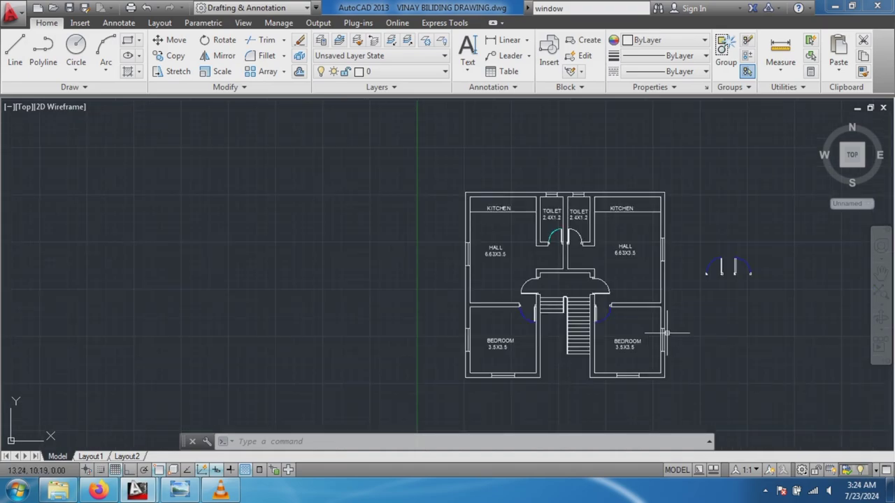
pyautogui.click(690, 225)
pyautogui.click(806, 313)
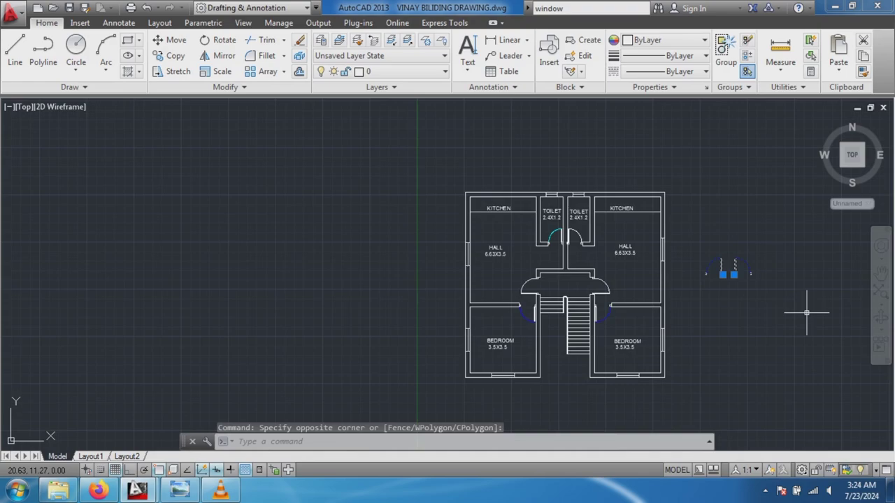
pyautogui.press('Delete')
pyautogui.scroll(2, 727, 264)
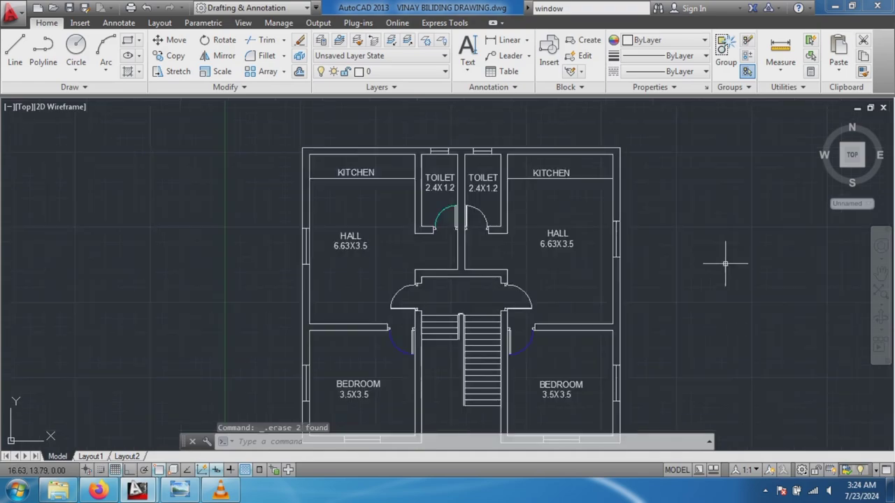
pyautogui.scroll(2, 727, 265)
pyautogui.scroll(-2, 651, 246)
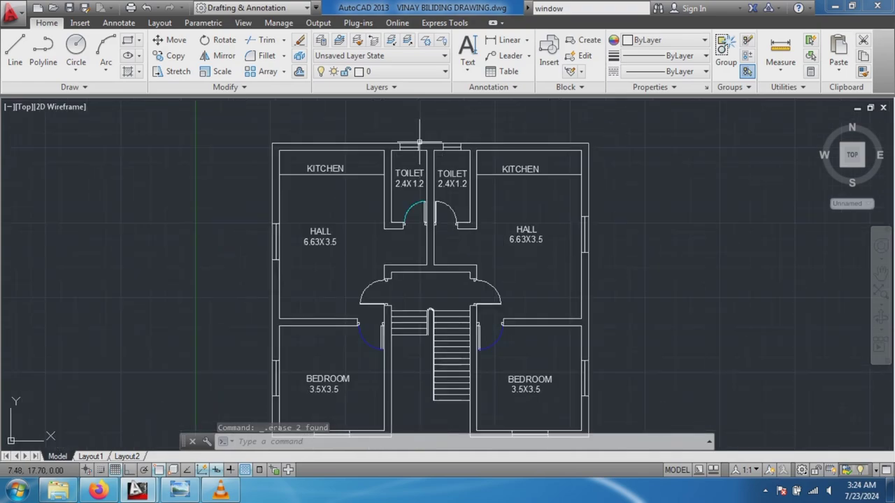
pyautogui.scroll(-2, 388, 379)
pyautogui.scroll(2, 447, 379)
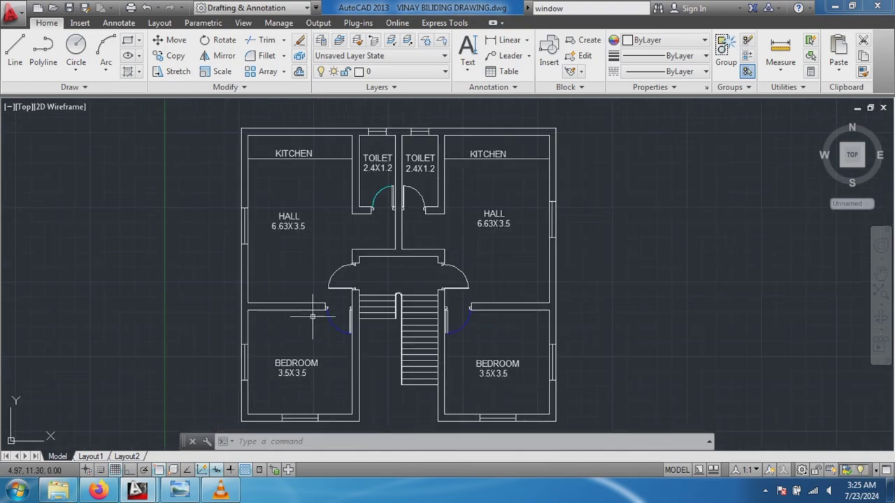
pyautogui.scroll(5, 464, 304)
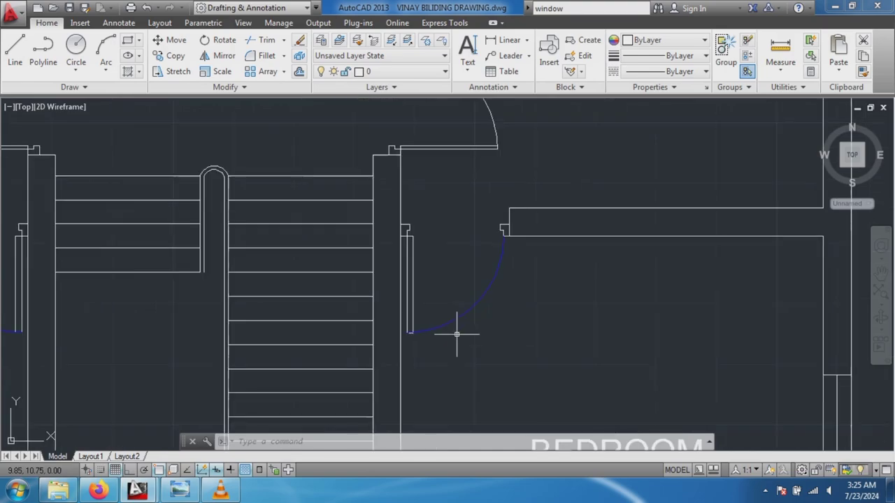
pyautogui.scroll(3, 521, 215)
pyautogui.scroll(2, 520, 215)
pyautogui.scroll(2, 492, 256)
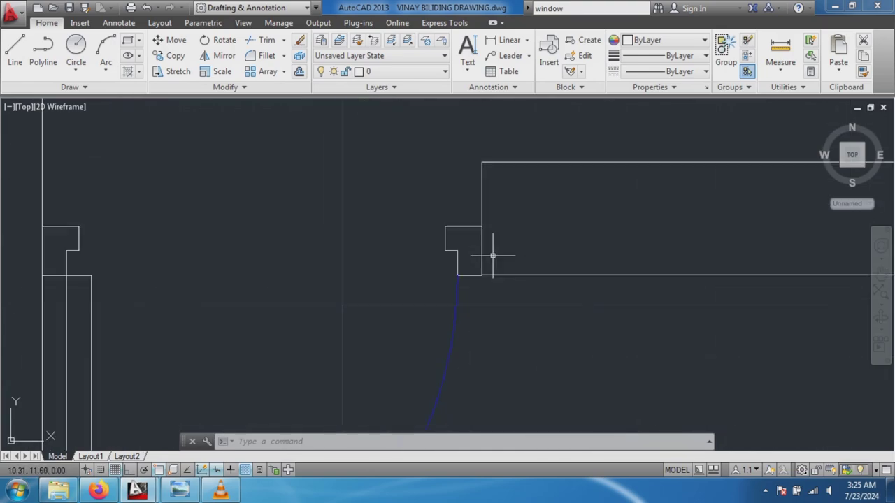
pyautogui.scroll(-3, 493, 261)
pyautogui.scroll(-1, 489, 265)
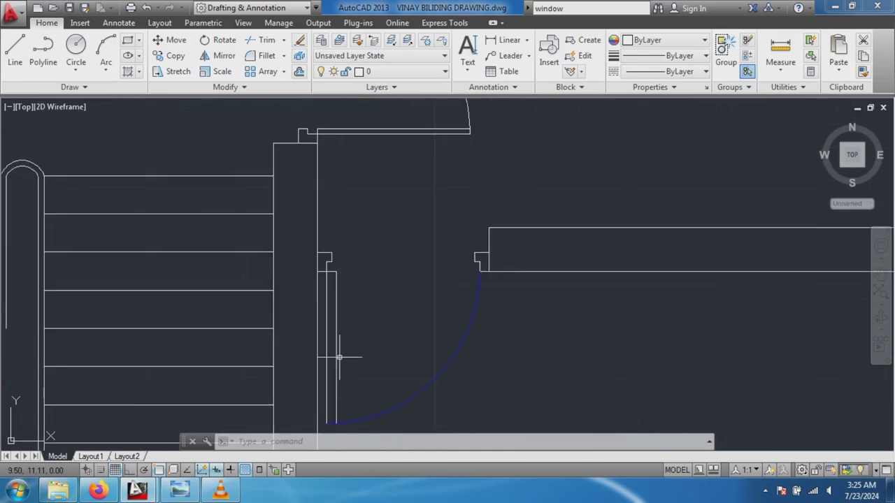
pyautogui.scroll(-2, 355, 350)
pyautogui.scroll(-2, 349, 298)
pyautogui.scroll(-2, 271, 234)
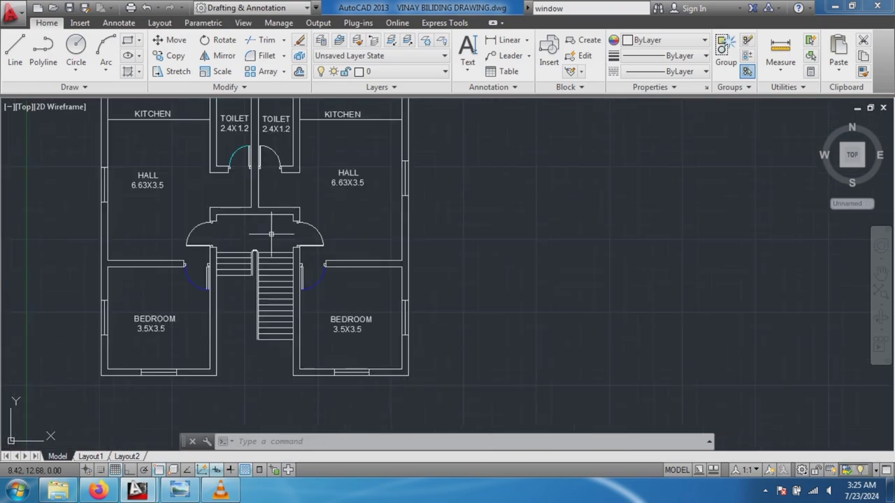
pyautogui.scroll(4, 236, 146)
pyautogui.scroll(2, 237, 148)
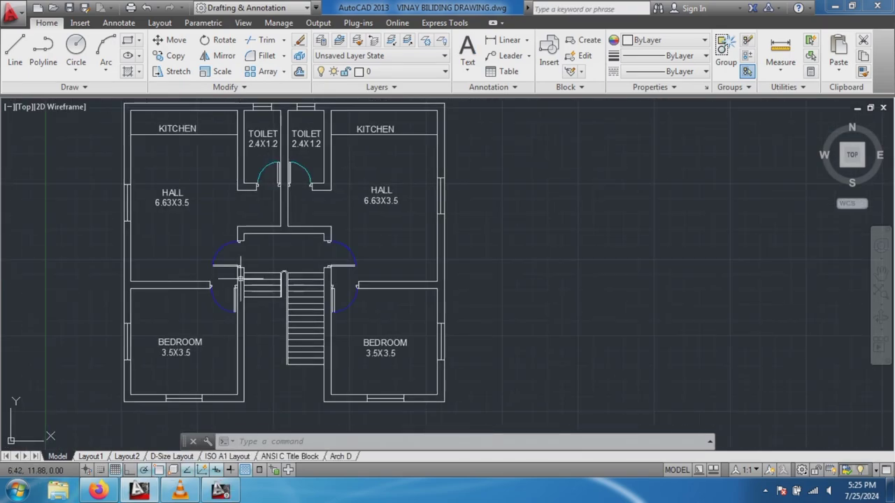
# Start the window rectangle with LINE: a 1.20 long edge, then a 0.10 short edge.
pyautogui.scroll(2, 174, 406)
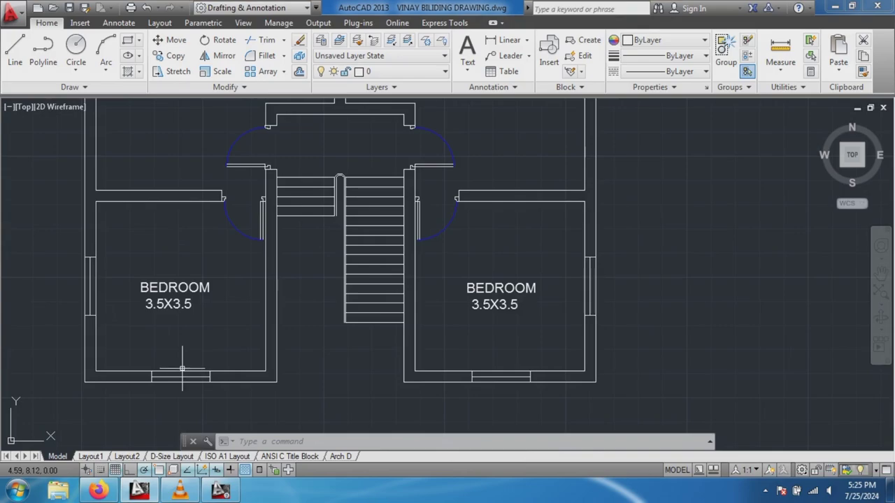
pyautogui.scroll(-5, 264, 301)
pyautogui.scroll(3, 276, 221)
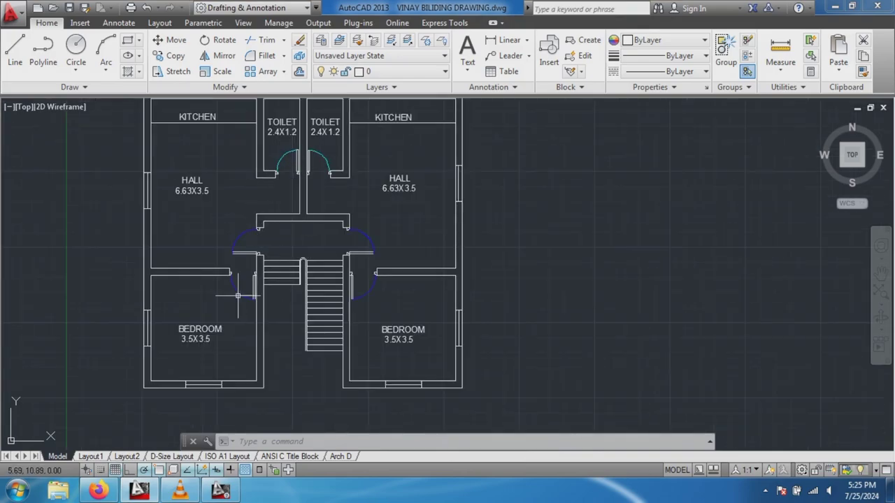
pyautogui.scroll(3, 200, 379)
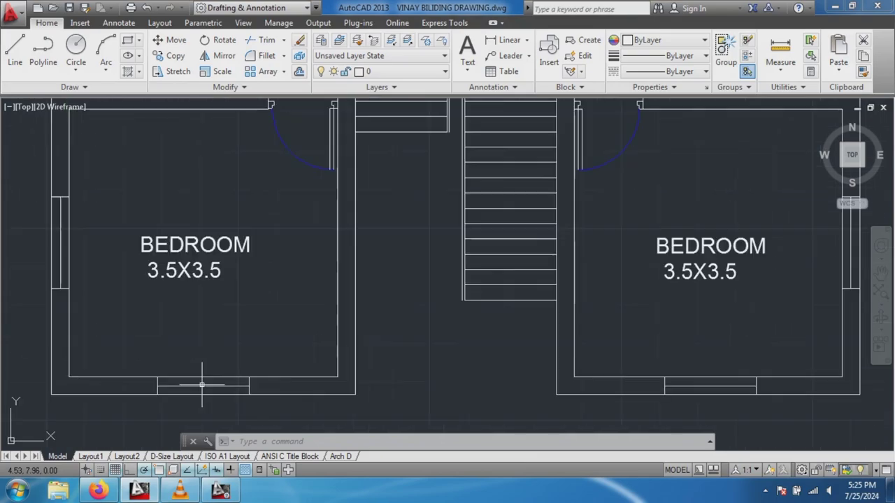
pyautogui.scroll(-2, 205, 386)
pyautogui.scroll(-2, 244, 383)
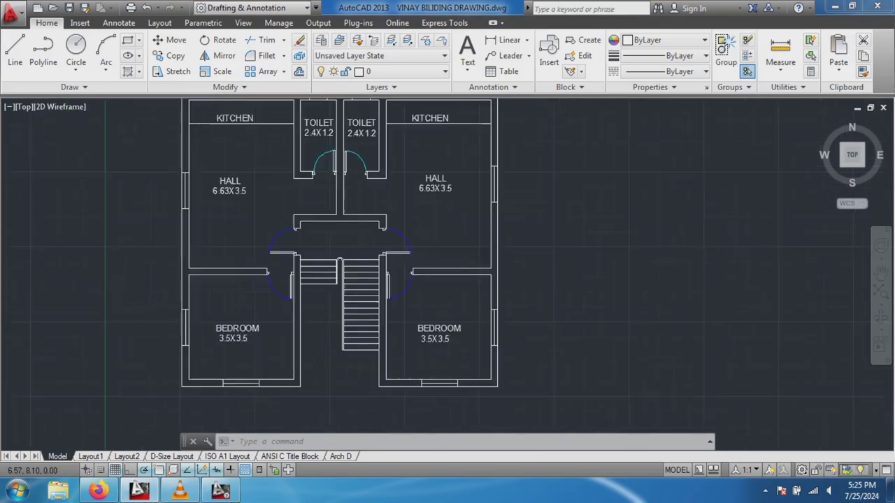
pyautogui.scroll(-2, 343, 361)
pyautogui.scroll(3, 388, 344)
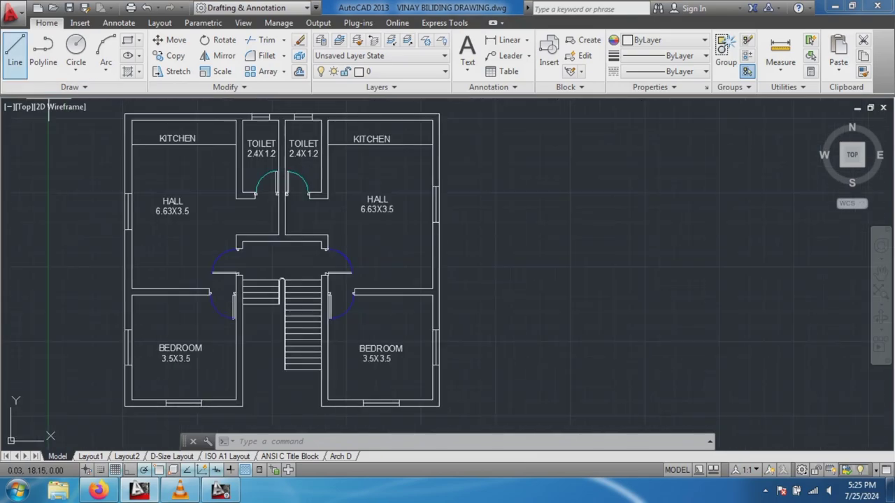
pyautogui.click(14, 49)
pyautogui.click(485, 242)
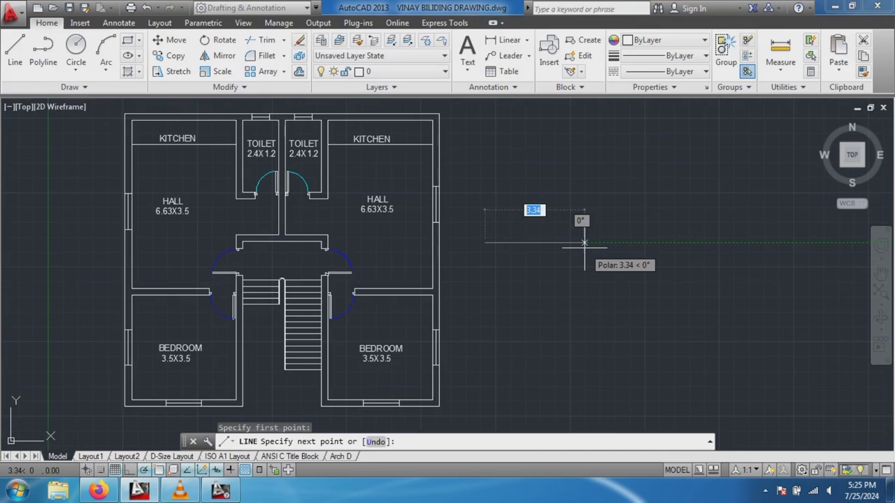
pyautogui.write('1.20')
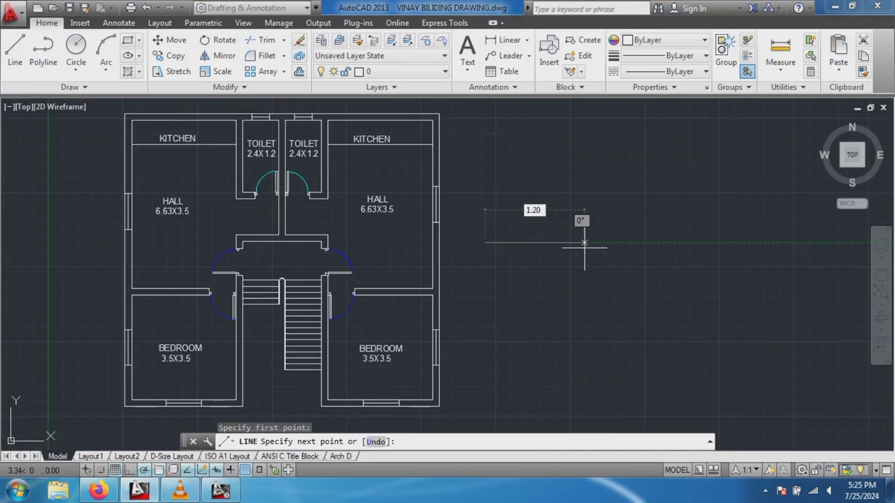
pyautogui.press('Return')
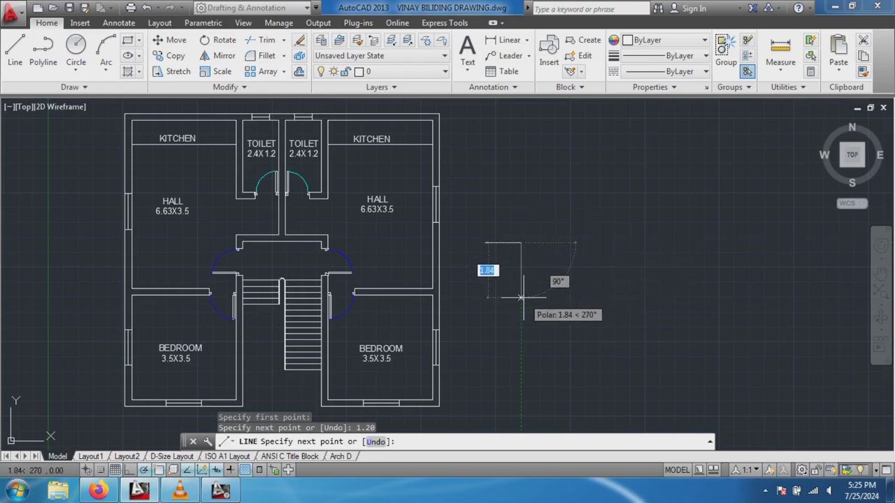
pyautogui.press('BackSpace')
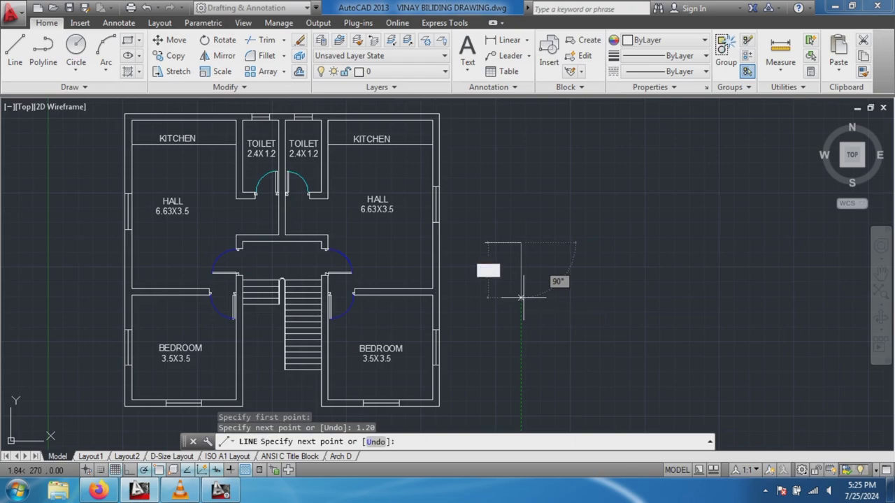
pyautogui.write('0.1')
pyautogui.press('Return')
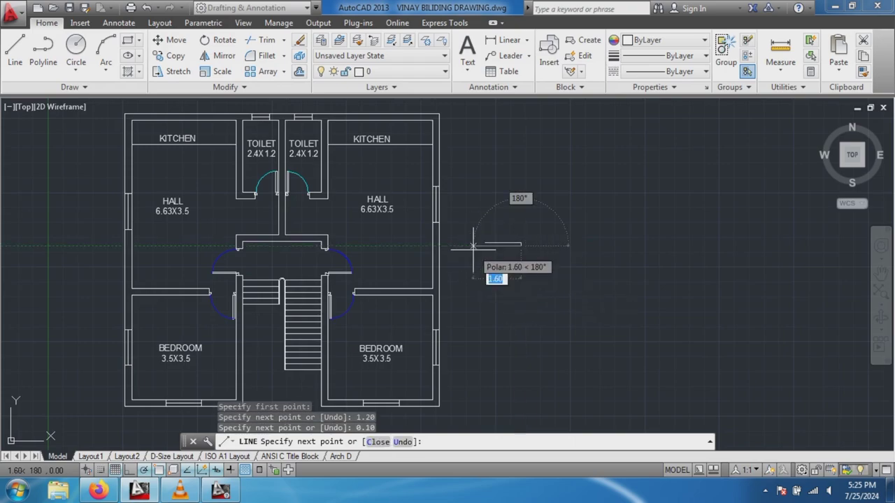
# Draw the bottom edge and close the rectangle back to its start point.
pyautogui.scroll(2, 482, 243)
pyautogui.scroll(2, 474, 242)
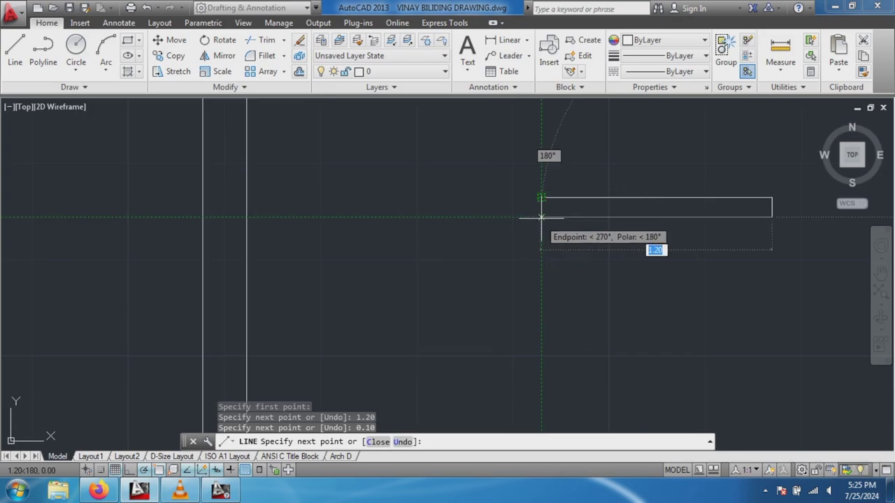
pyautogui.click(540, 216)
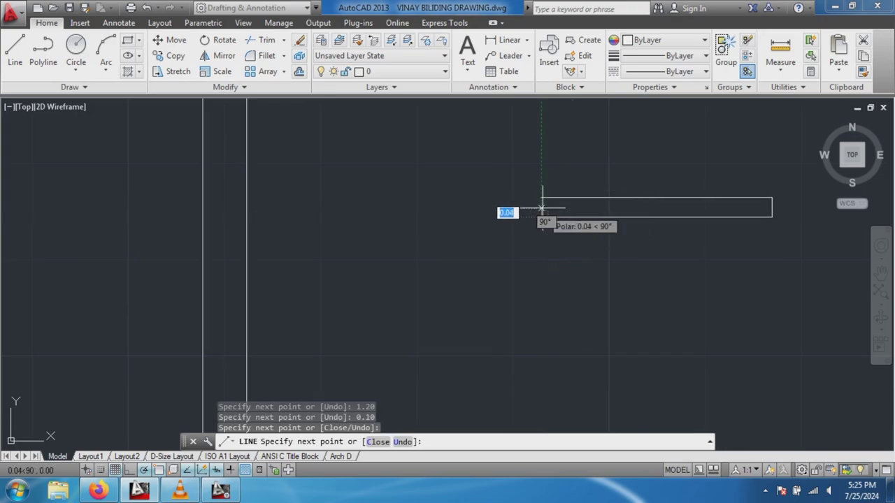
pyautogui.click(540, 198)
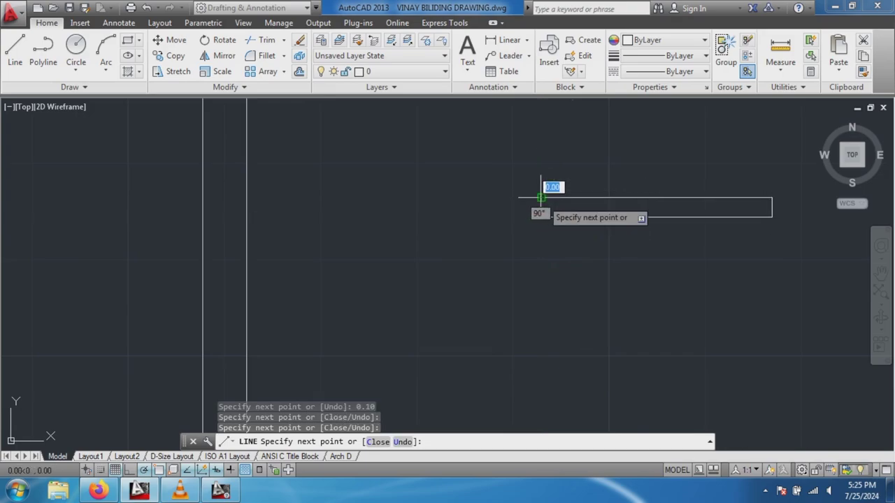
pyautogui.press('Escape')
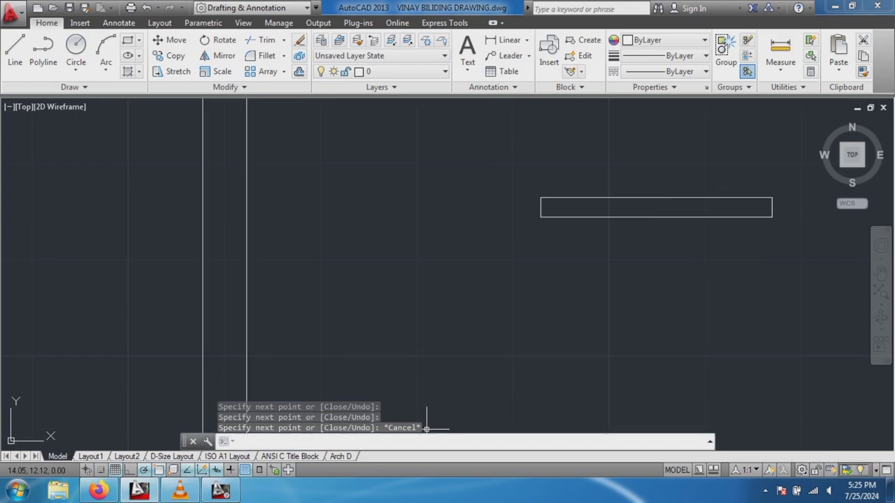
# Offset the rectangle's left and right end lines 0.05 inward.
pyautogui.write('OFSET')
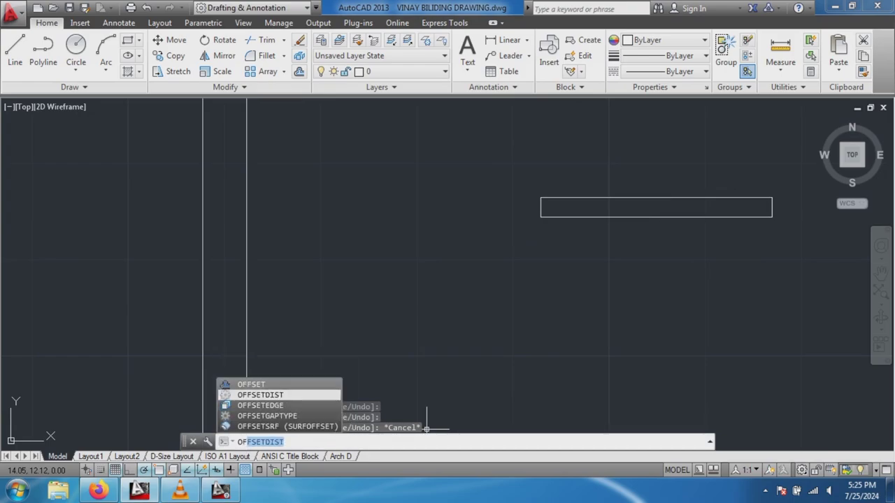
pyautogui.press('Return')
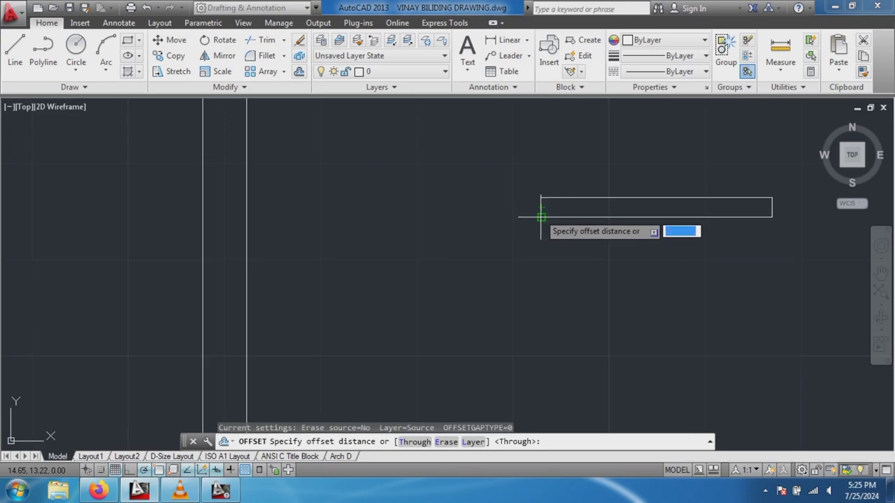
pyautogui.press('Return')
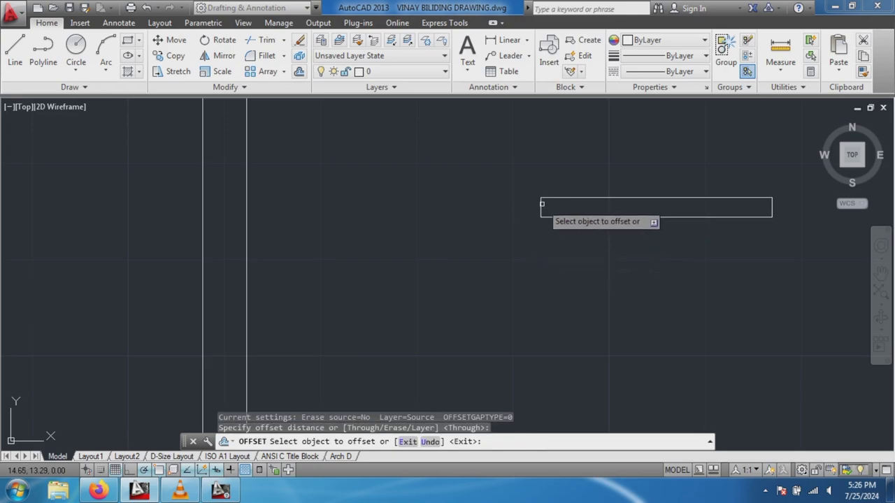
pyautogui.click(541, 204)
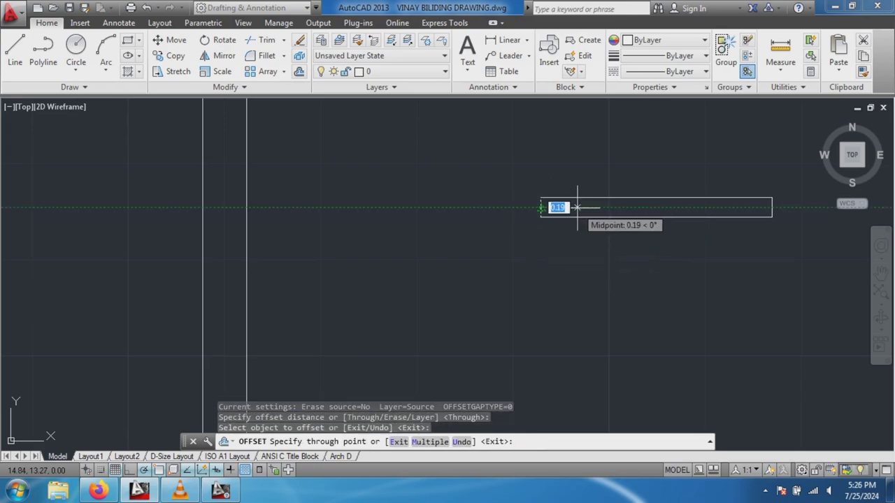
pyautogui.write('0')
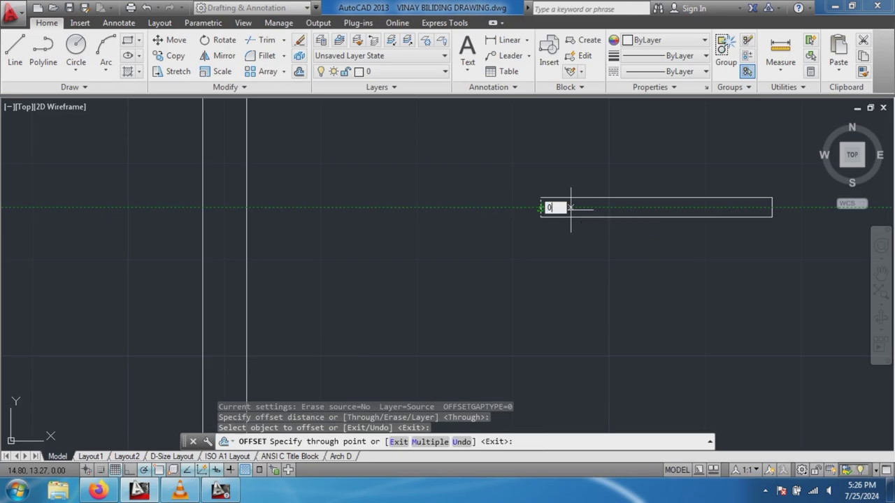
pyautogui.write('5')
pyautogui.press('Return')
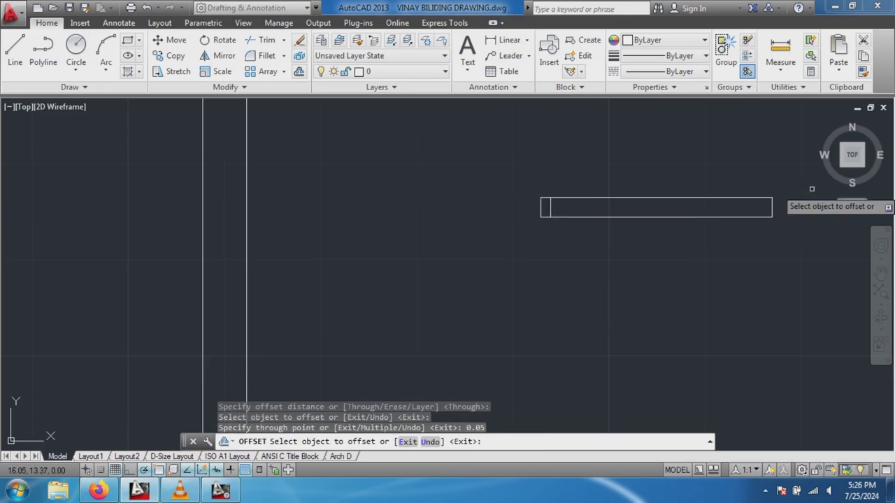
pyautogui.click(770, 207)
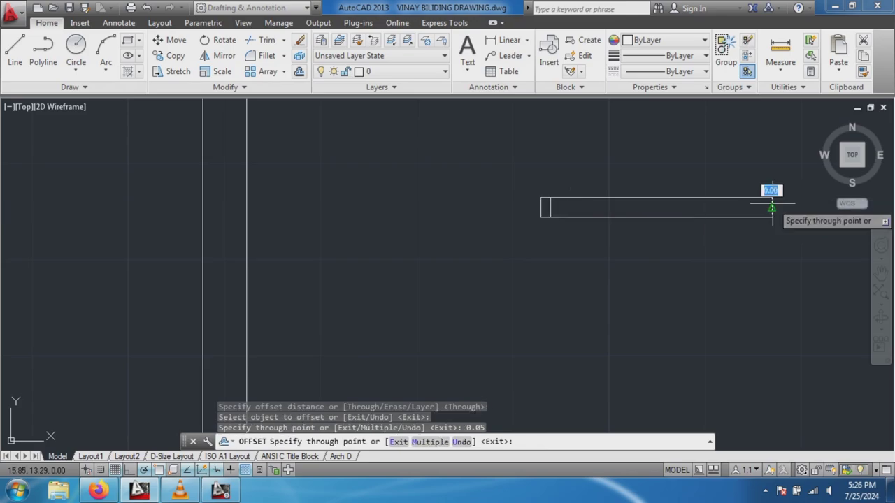
pyautogui.write('0')
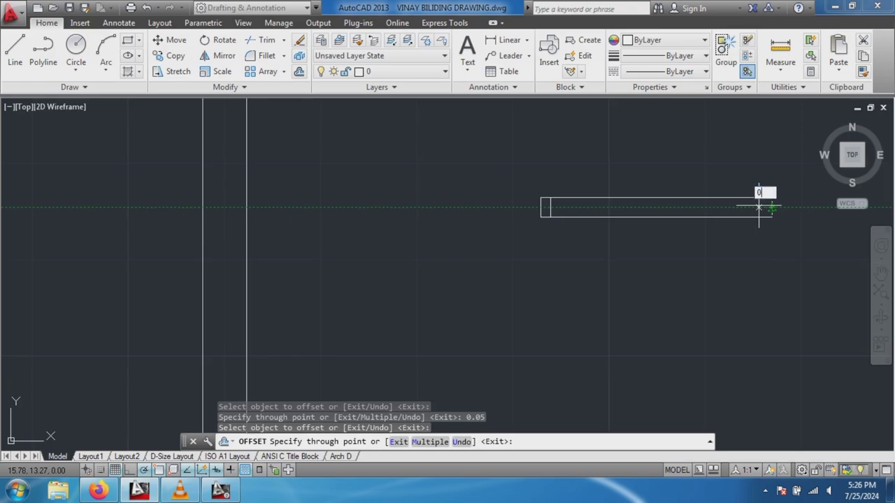
pyautogui.press('Return')
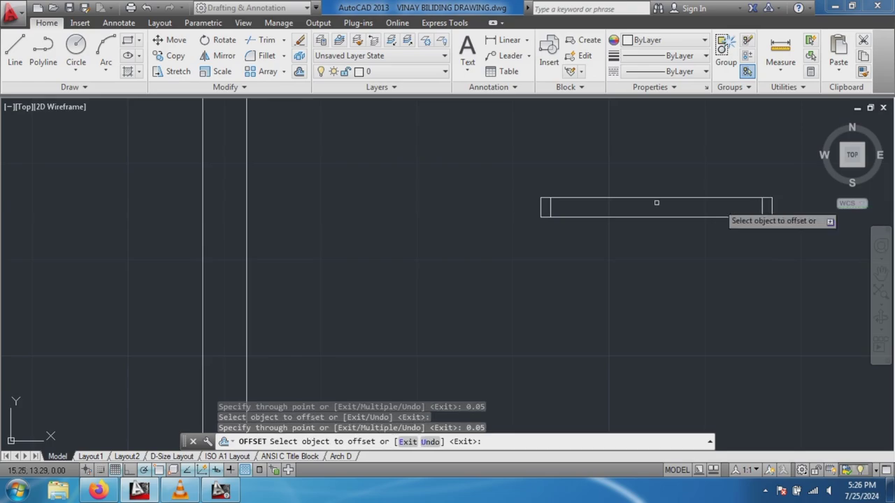
# Offset the top and bottom edges 0.038 inward.
pyautogui.scroll(2, 559, 209)
pyautogui.scroll(-3, 653, 183)
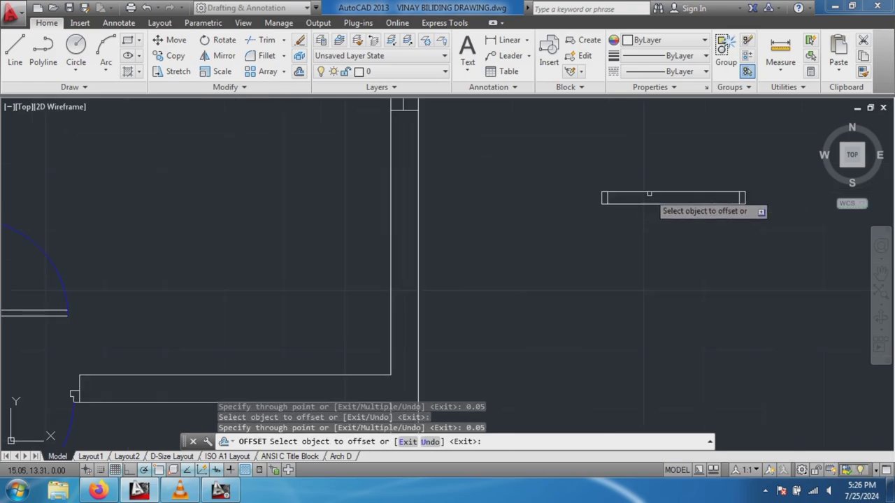
pyautogui.scroll(2, 776, 176)
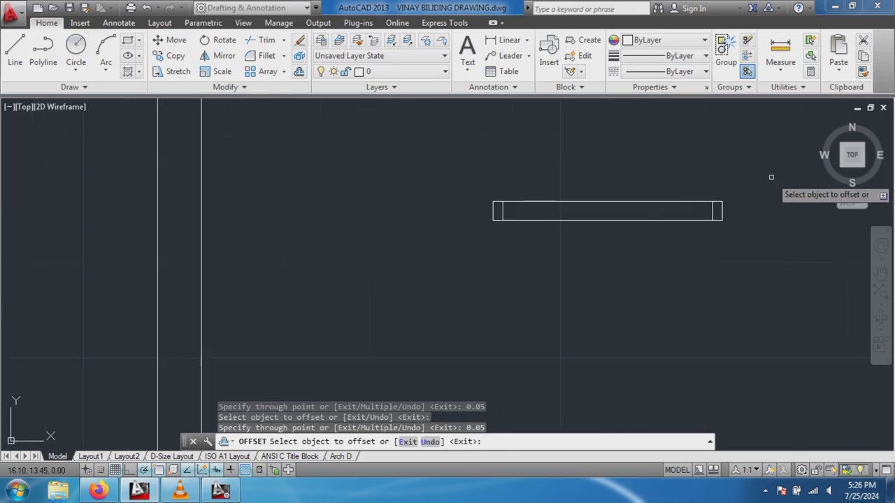
pyautogui.click(574, 201)
pyautogui.write('0.038')
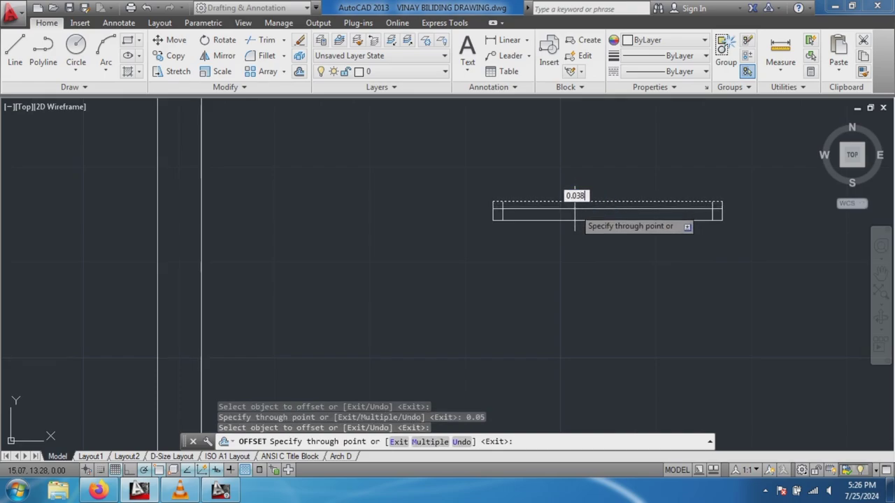
pyautogui.press('Return')
pyautogui.scroll(3, 575, 214)
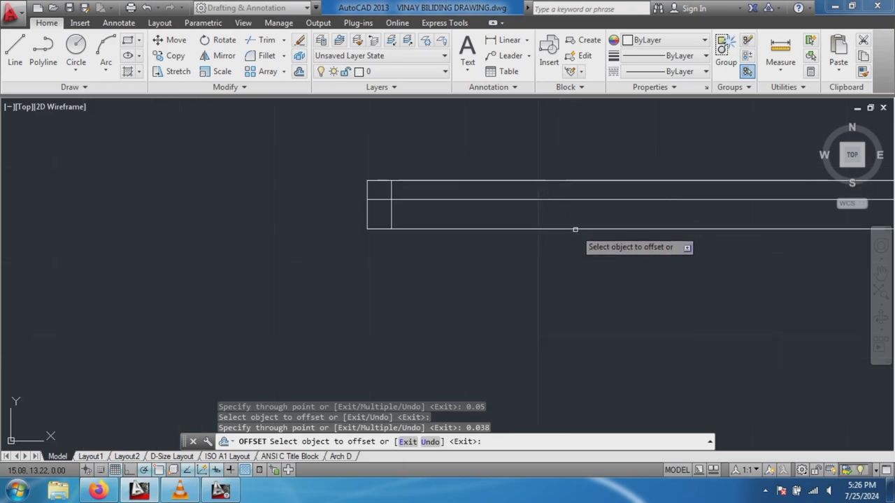
pyautogui.click(575, 229)
pyautogui.write('0.03')
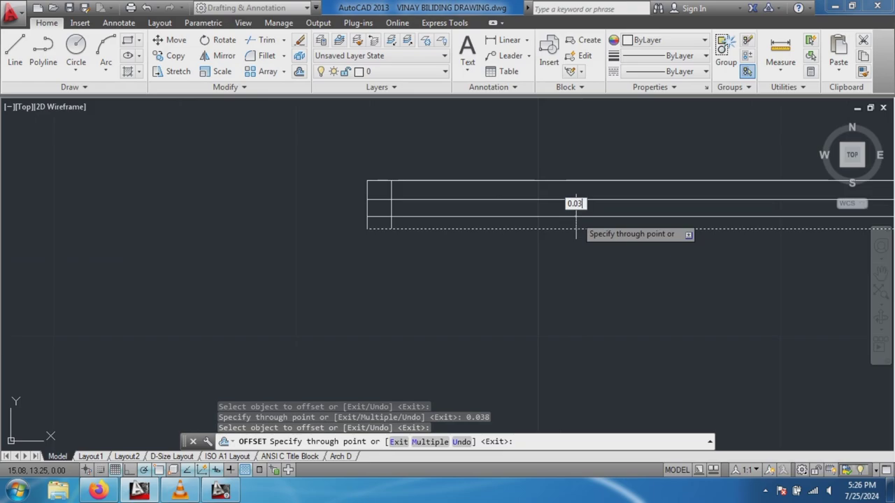
pyautogui.write('8')
pyautogui.press('Return')
pyautogui.scroll(-4, 576, 216)
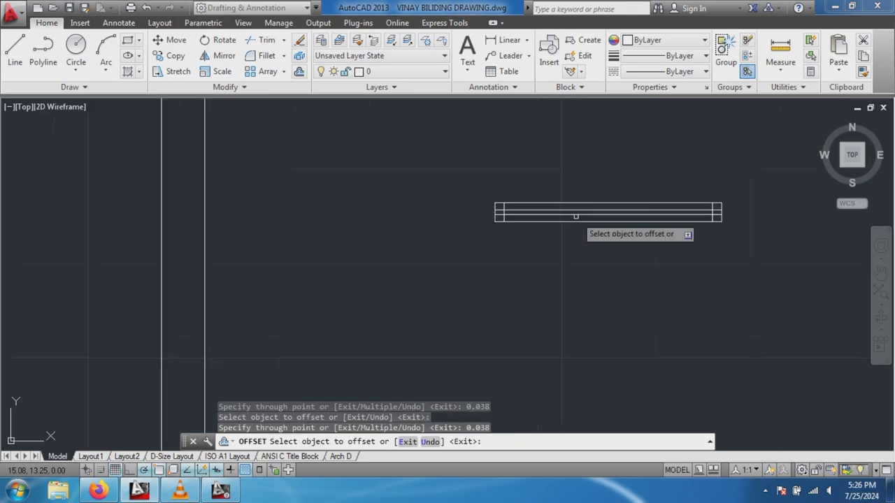
pyautogui.scroll(3, 729, 207)
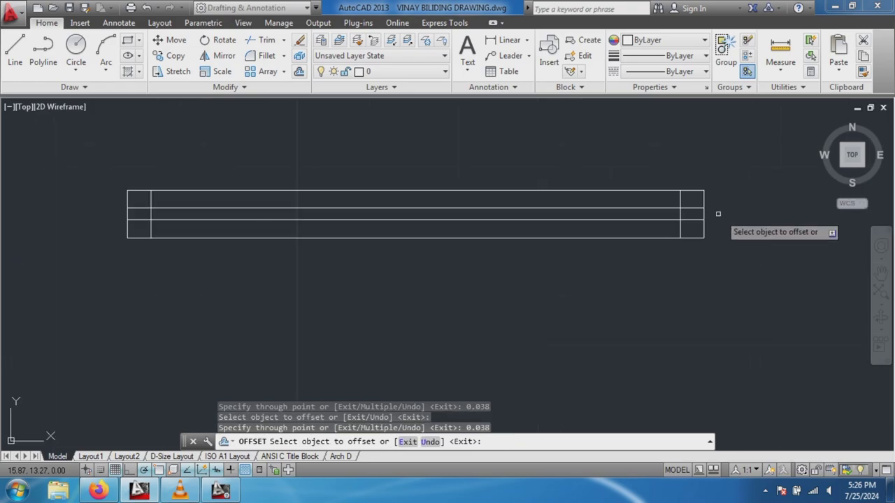
# Trim the inner lengthwise lines back to the inner end lines at both window ends.
pyautogui.click(263, 40)
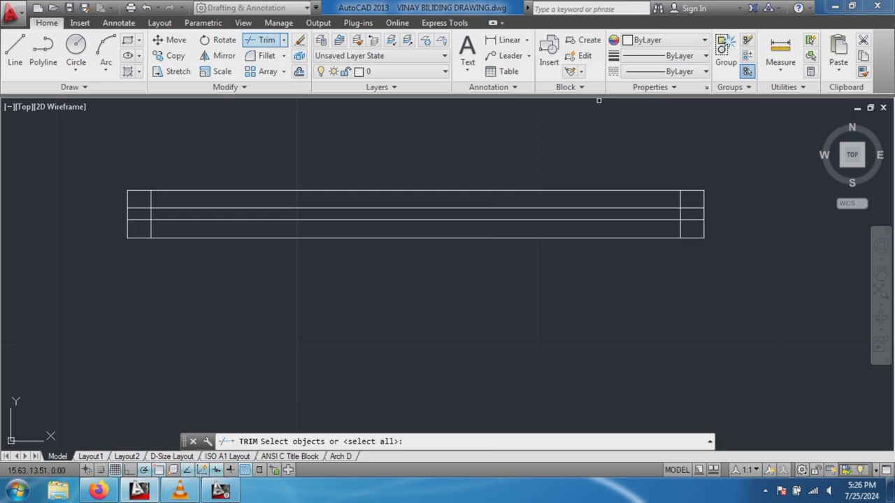
pyautogui.press('Return')
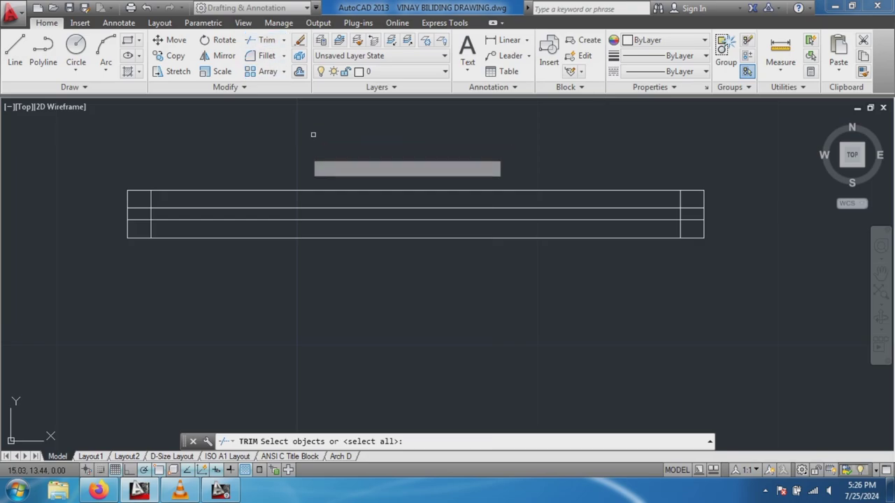
pyautogui.click(137, 194)
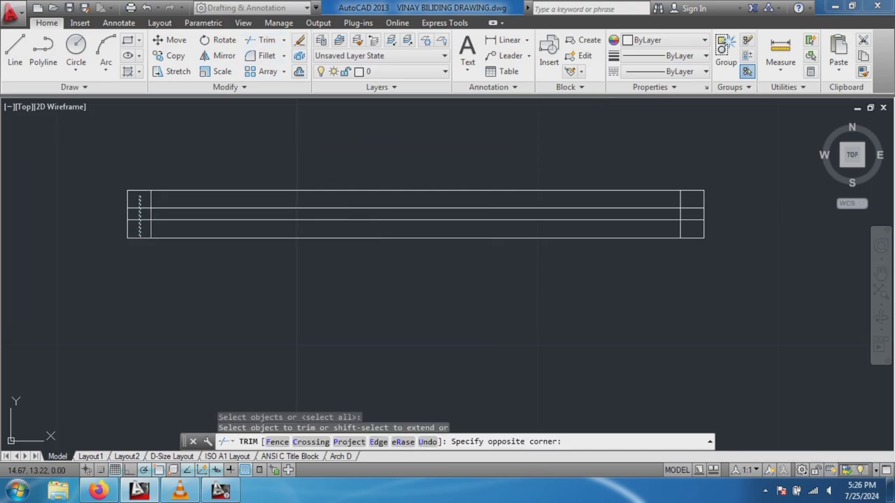
pyautogui.click(142, 241)
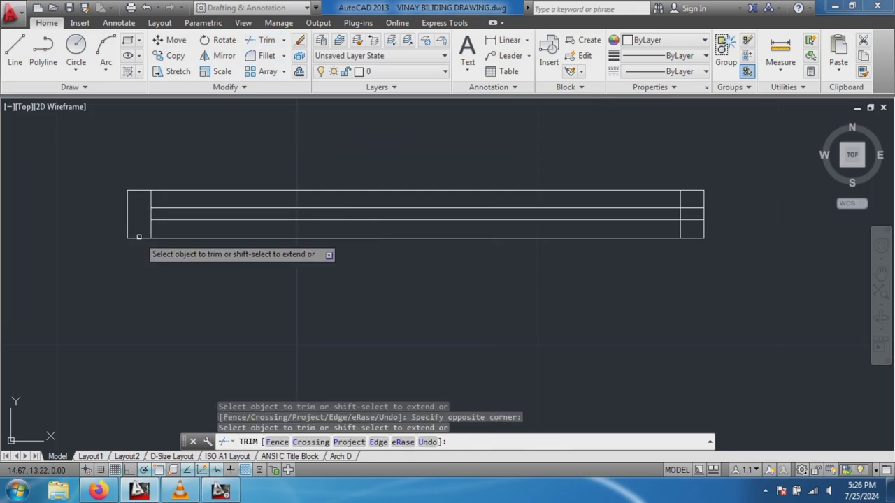
pyautogui.click(687, 195)
pyautogui.click(692, 238)
pyautogui.scroll(-2, 284, 214)
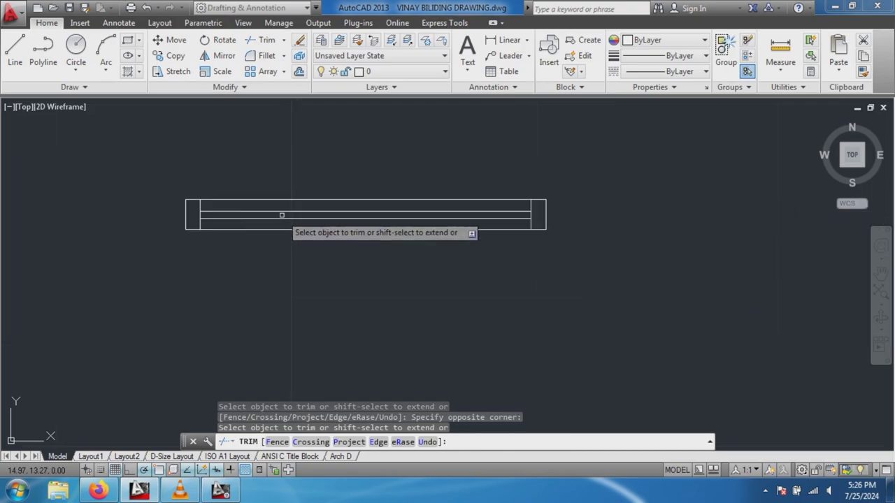
pyautogui.scroll(-2, 236, 213)
pyautogui.press('Escape')
pyautogui.write('B')
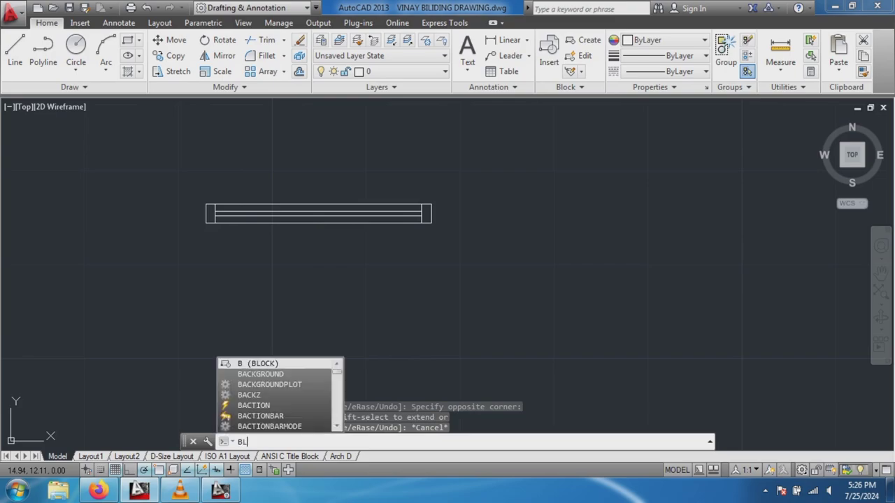
# Open the Block Definition dialog via the BLOCK command.
pyautogui.write('LOCK')
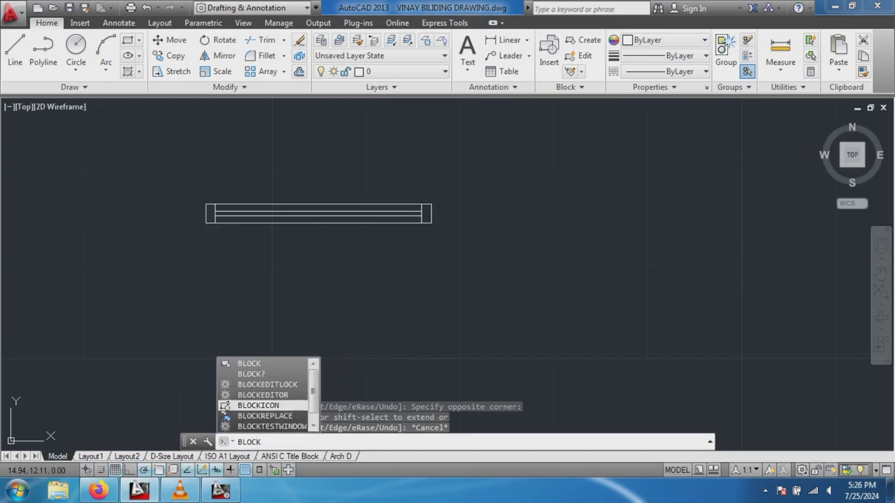
pyautogui.click(245, 363)
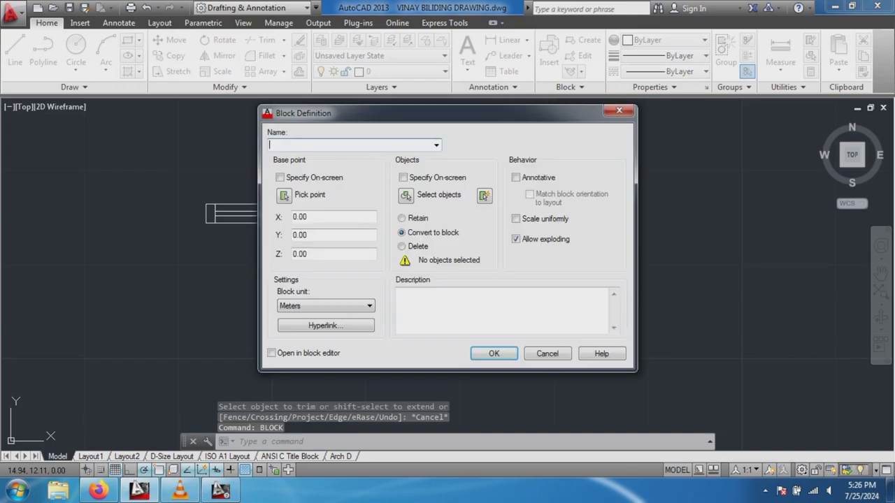
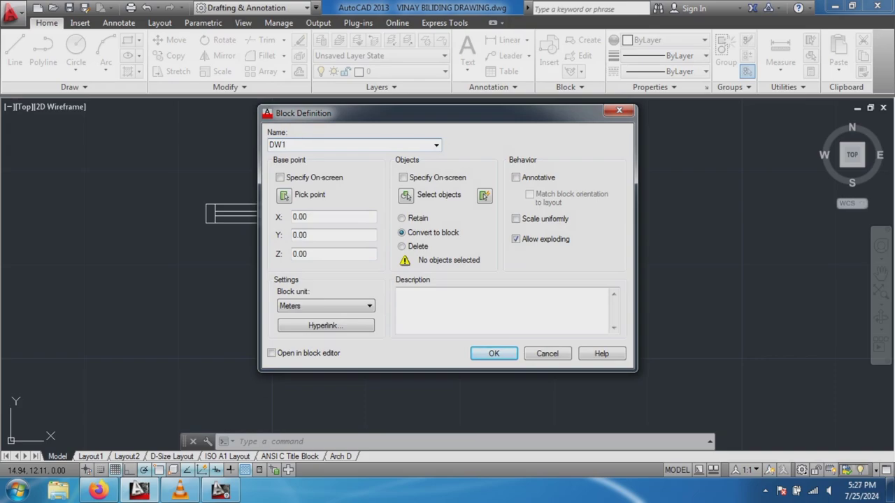
# Define block DW1 from the eight window lines, based at the window's left end.
pyautogui.click(285, 196)
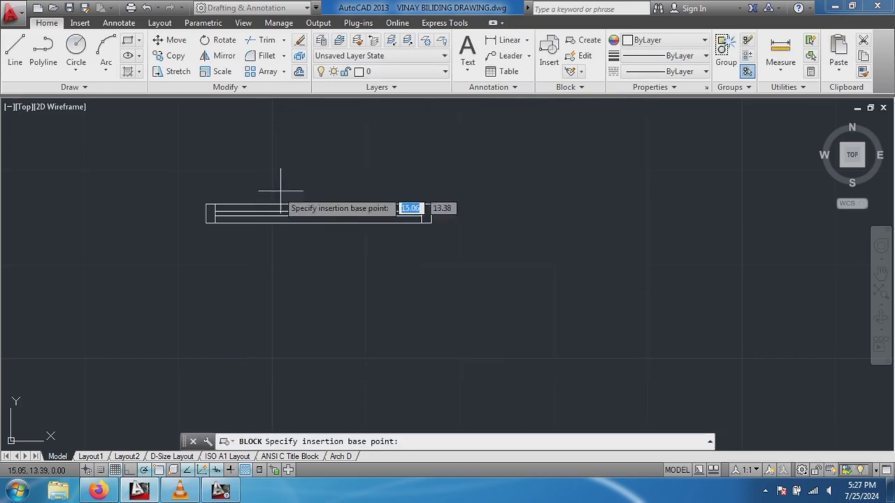
pyautogui.click(206, 213)
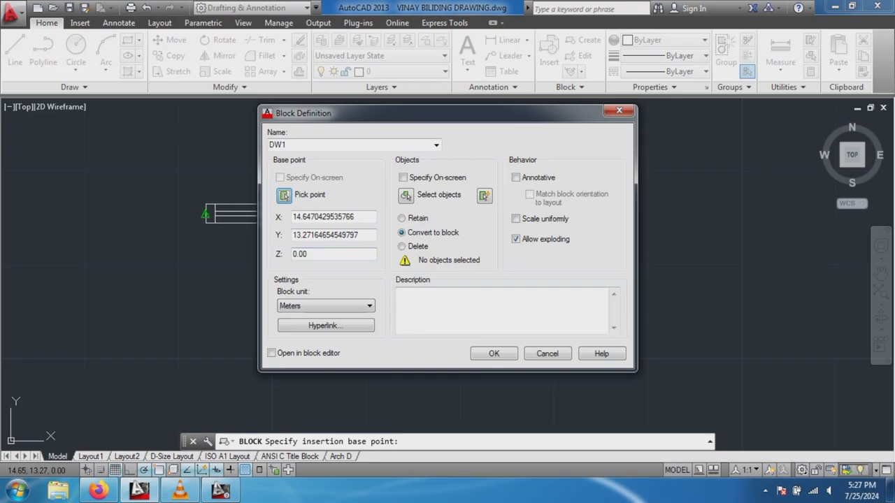
pyautogui.click(420, 194)
pyautogui.click(158, 178)
pyautogui.click(483, 263)
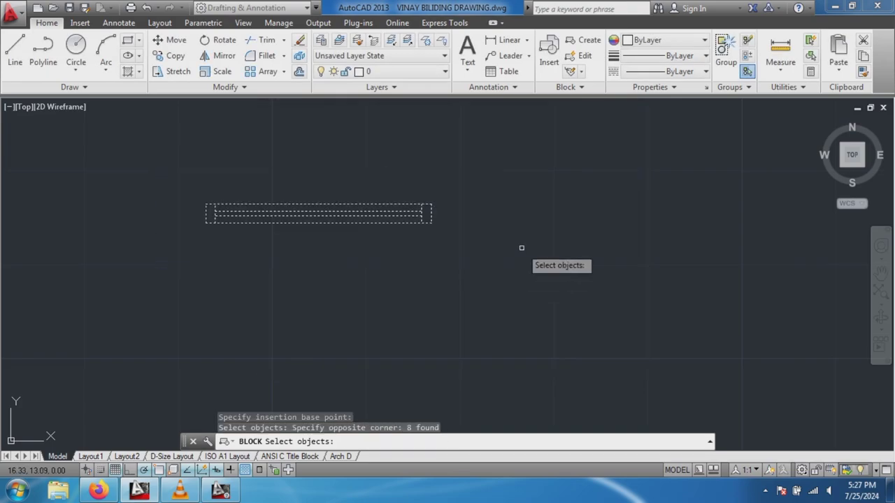
pyautogui.press('Return')
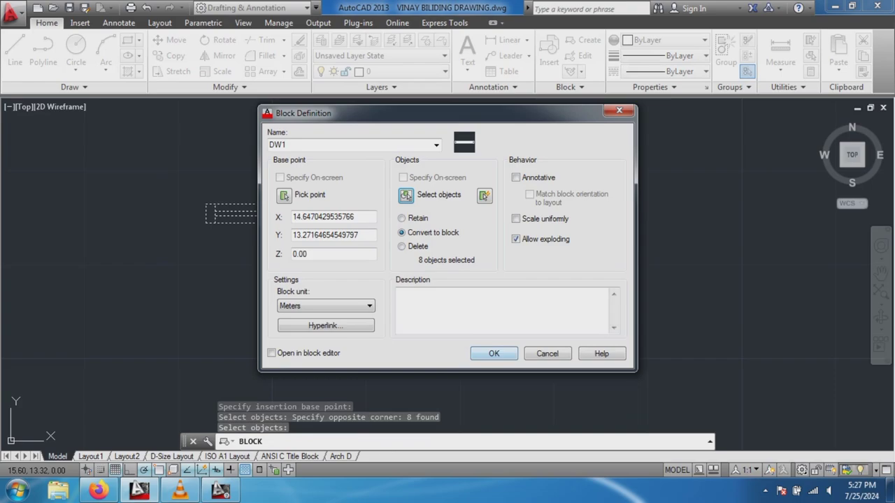
pyautogui.click(493, 352)
# Trim window openings into the bottom walls of both bedrooms, using all objects as edges.
pyautogui.scroll(-6, 208, 214)
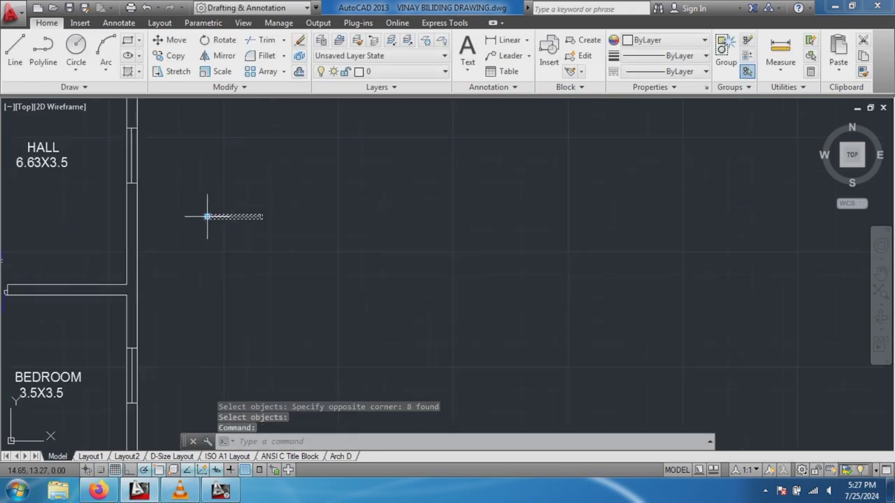
pyautogui.scroll(-2, 254, 294)
pyautogui.scroll(-2, 254, 294)
pyautogui.scroll(2, 92, 358)
pyautogui.scroll(-7, 91, 358)
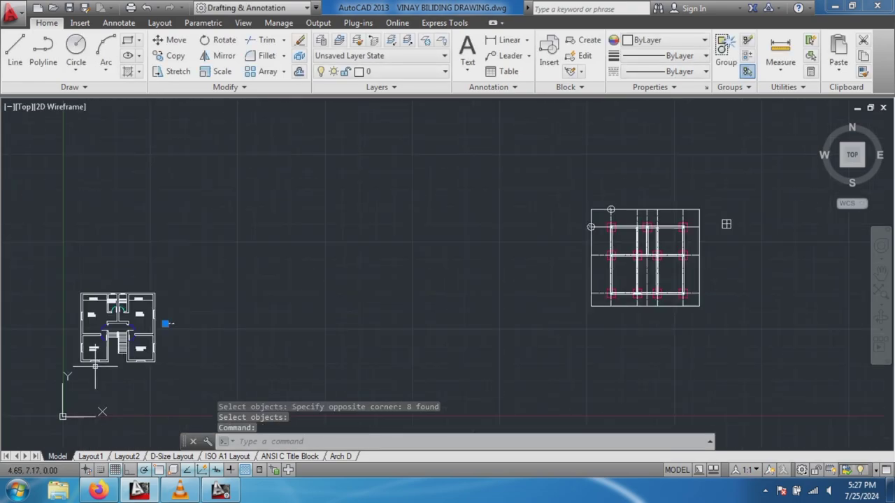
pyautogui.scroll(5, 75, 369)
pyautogui.scroll(2, 145, 343)
pyautogui.scroll(2, 203, 279)
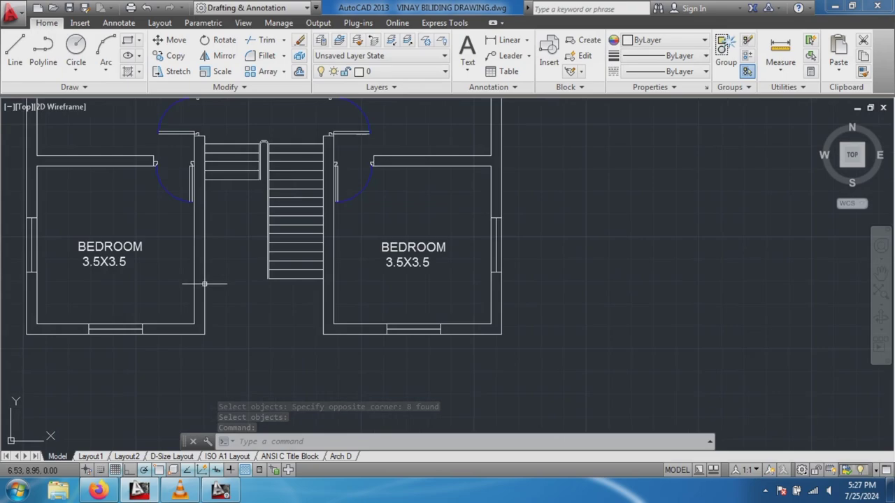
pyautogui.scroll(-1, 249, 298)
pyautogui.press('Escape')
pyautogui.scroll(3, 157, 303)
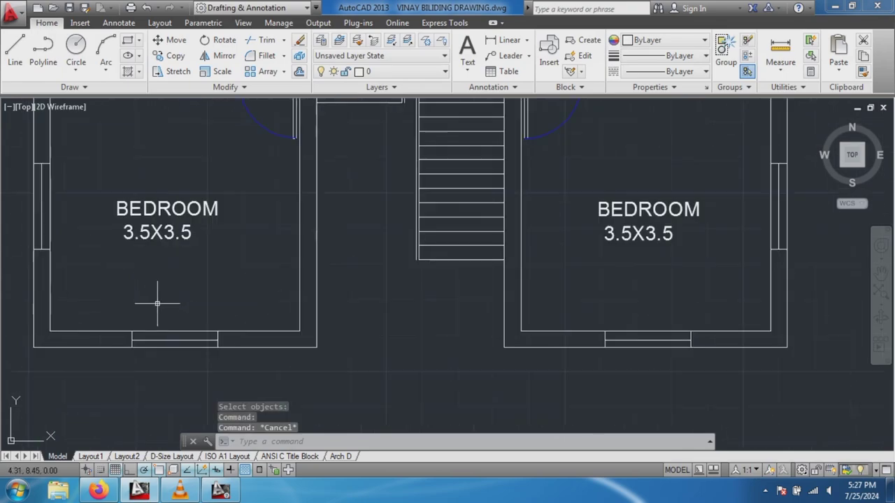
pyautogui.click(260, 40)
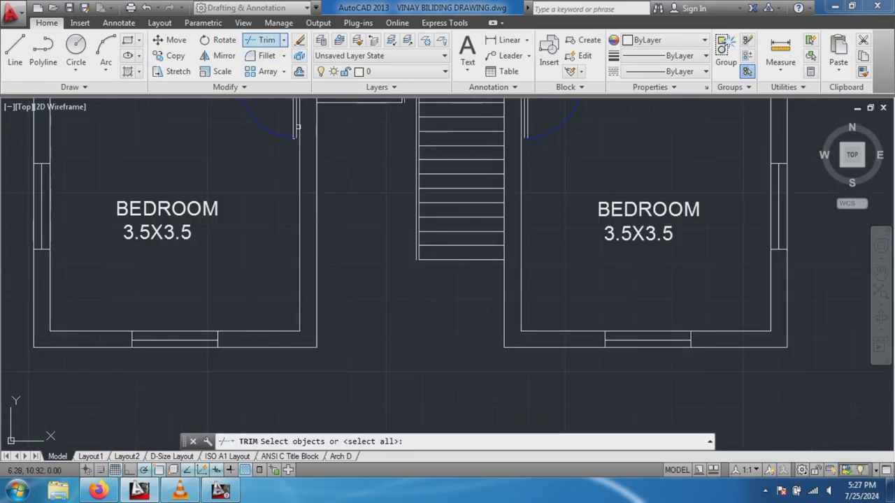
pyautogui.press('Return')
pyautogui.click(162, 317)
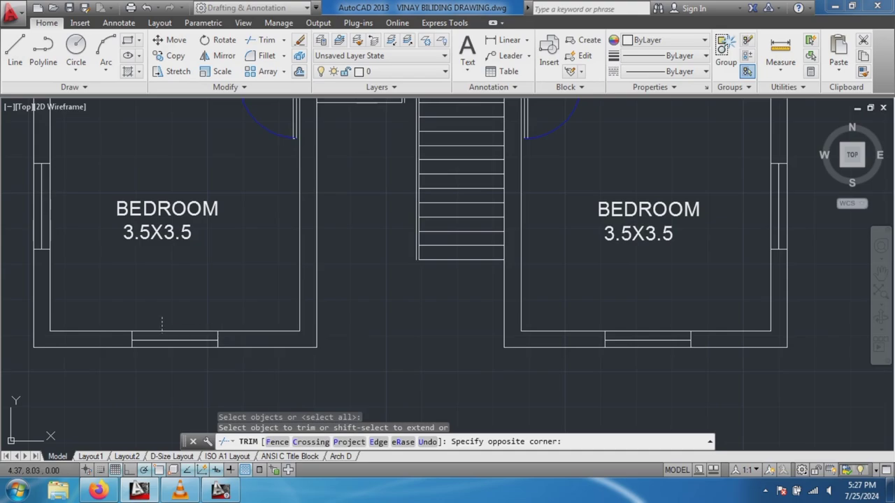
pyautogui.click(161, 317)
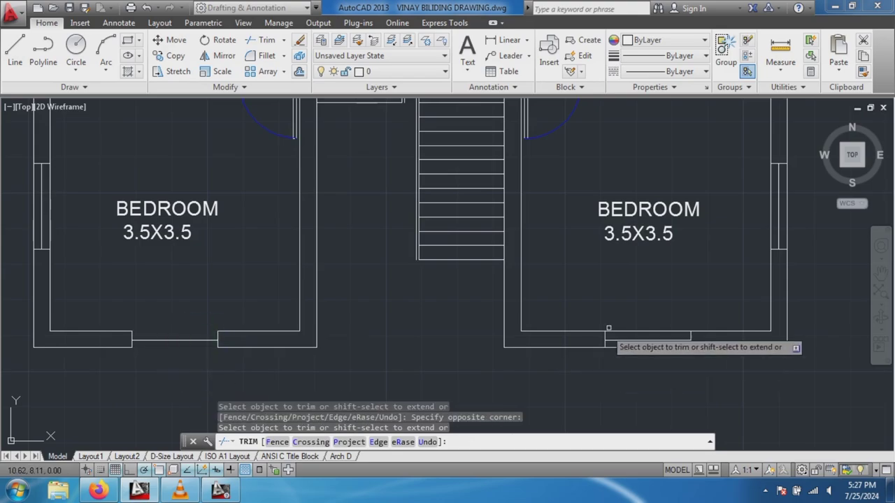
pyautogui.click(632, 338)
pyautogui.click(645, 386)
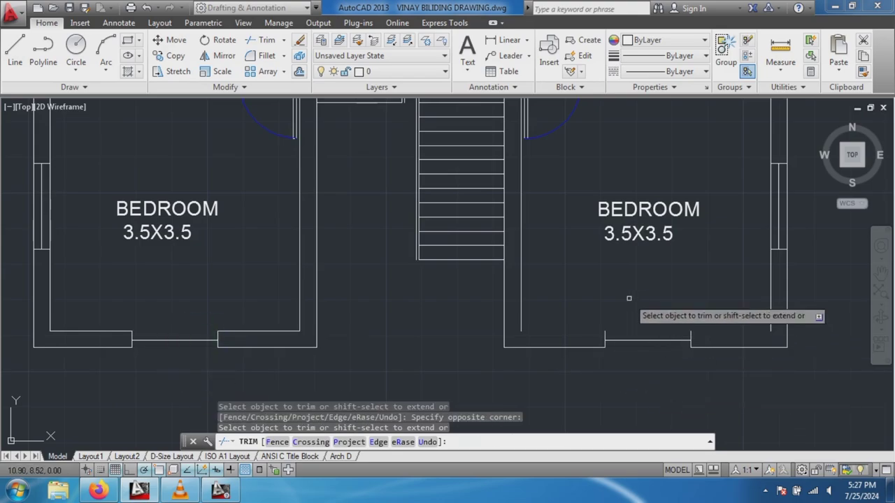
# Trim window openings into the outer walls of the right and left bedrooms.
pyautogui.click(763, 201)
pyautogui.click(817, 209)
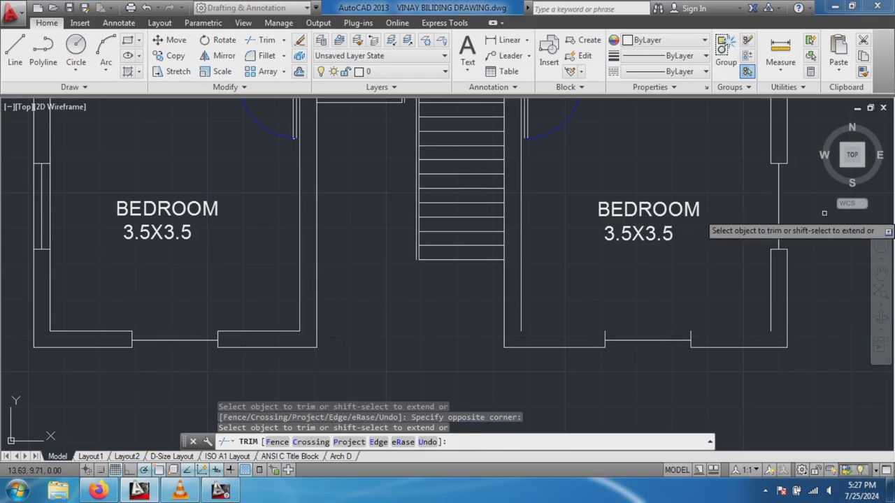
pyautogui.scroll(-1, 318, 234)
pyautogui.scroll(2, 215, 243)
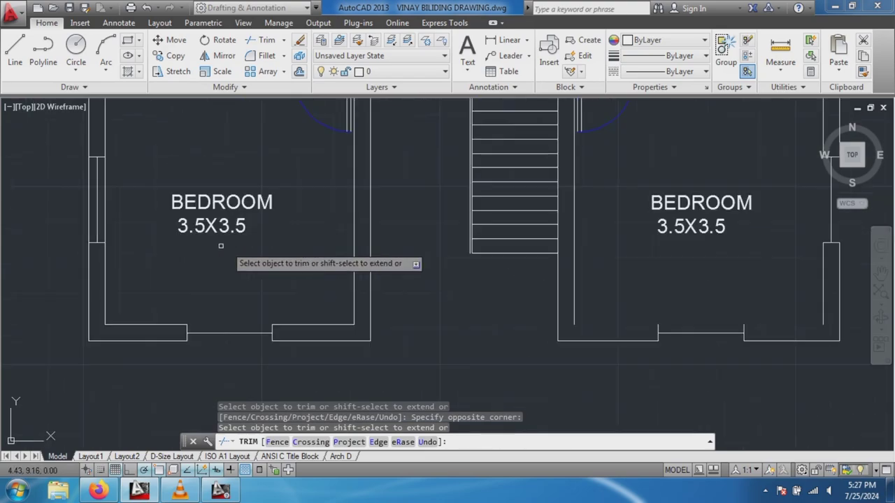
pyautogui.click(56, 197)
pyautogui.click(162, 227)
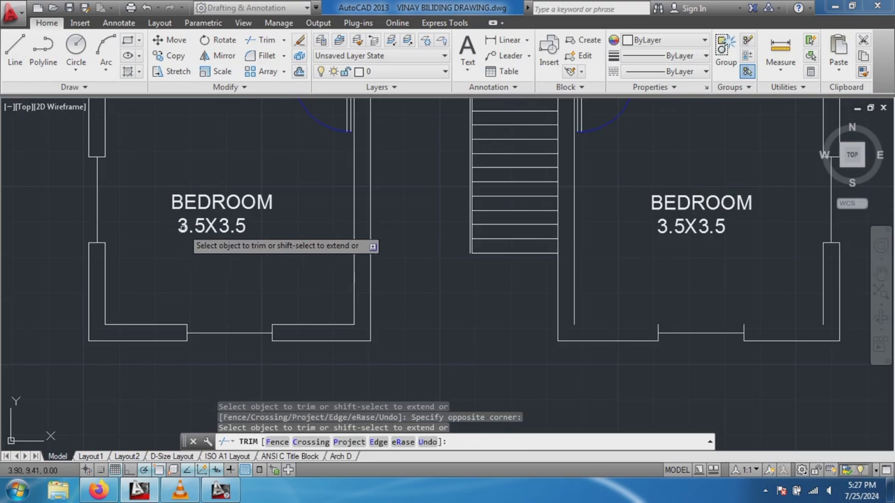
# Trim window openings into the outer walls of the left and right halls.
pyautogui.scroll(-3, 192, 220)
pyautogui.scroll(-2, 184, 122)
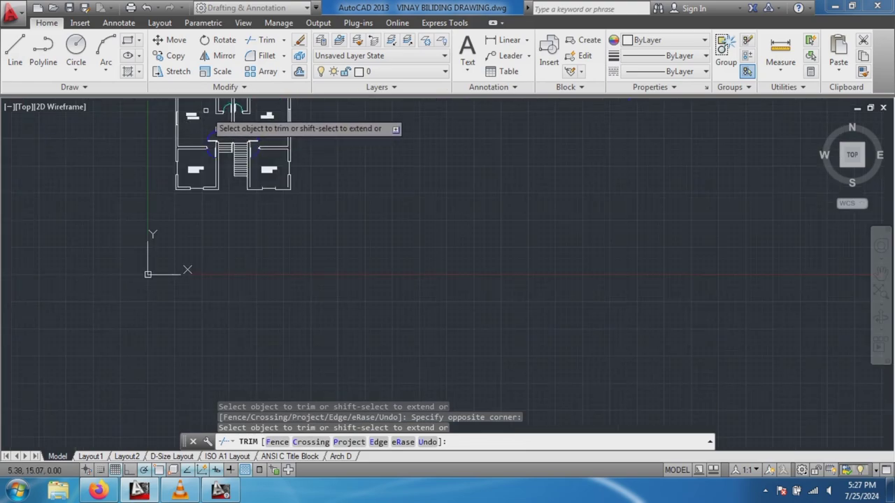
pyautogui.scroll(-2, 197, 127)
pyautogui.scroll(2, 231, 125)
pyautogui.scroll(2, 153, 103)
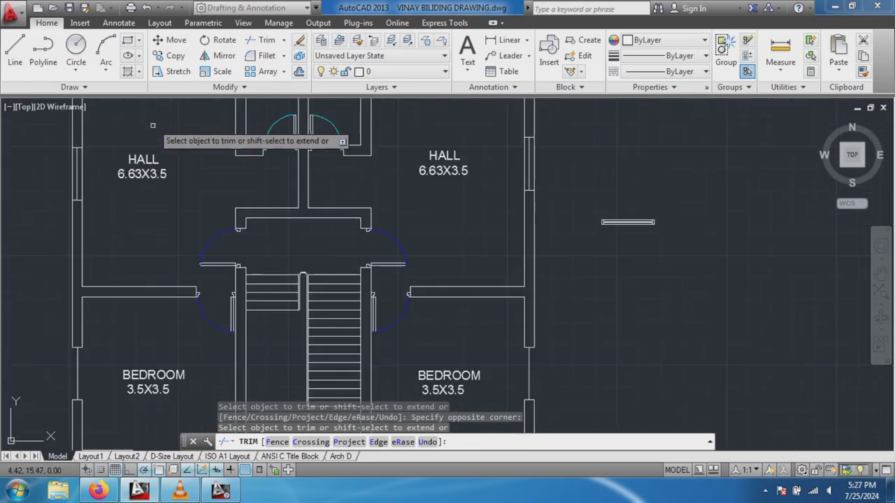
pyautogui.scroll(-1, 113, 129)
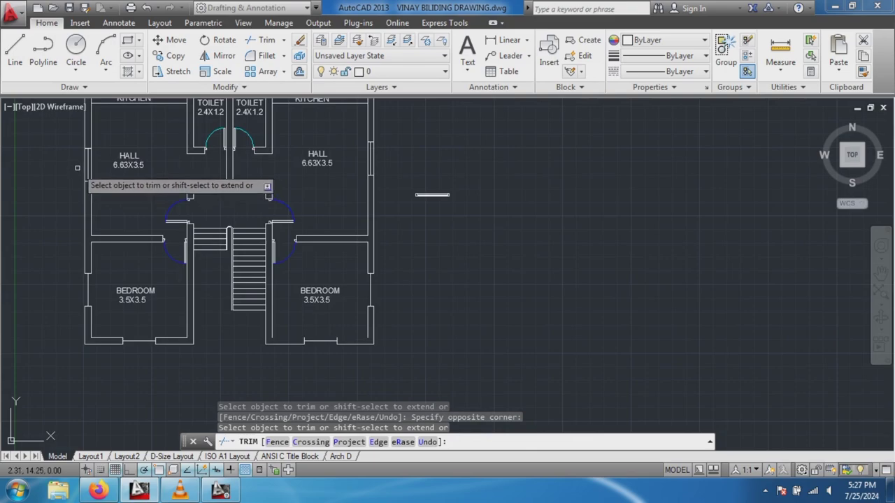
pyautogui.scroll(2, 78, 165)
pyautogui.click(78, 165)
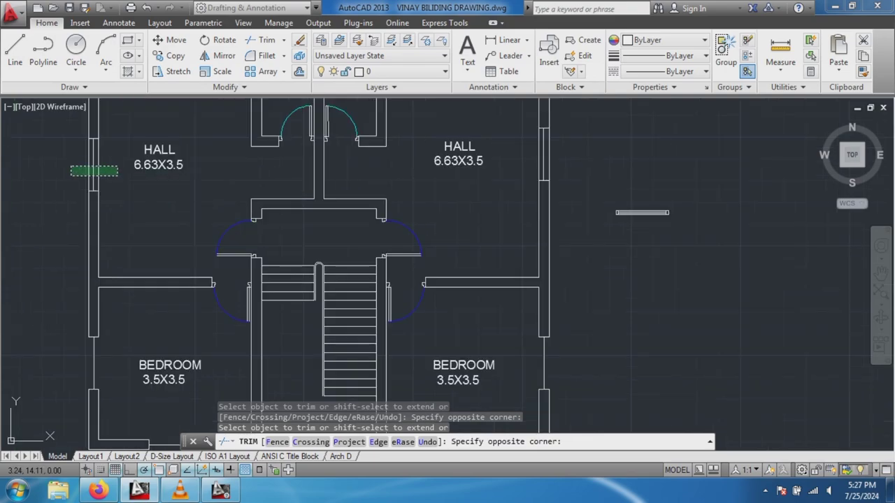
pyautogui.click(118, 175)
pyautogui.click(527, 155)
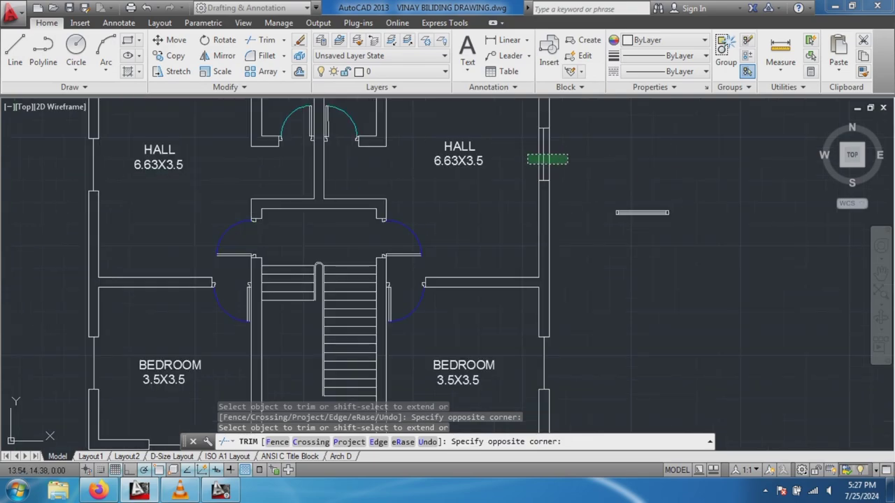
pyautogui.click(567, 163)
pyautogui.scroll(-2, 549, 200)
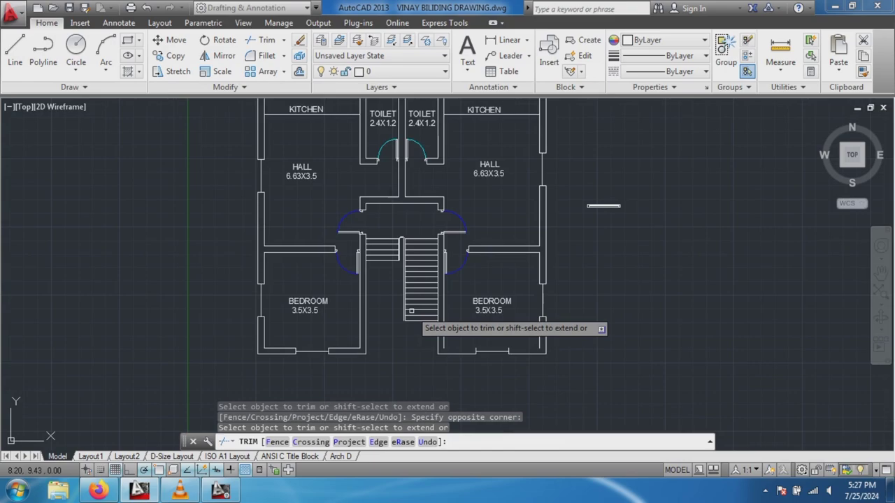
pyautogui.scroll(3, 398, 328)
pyautogui.scroll(2, 385, 346)
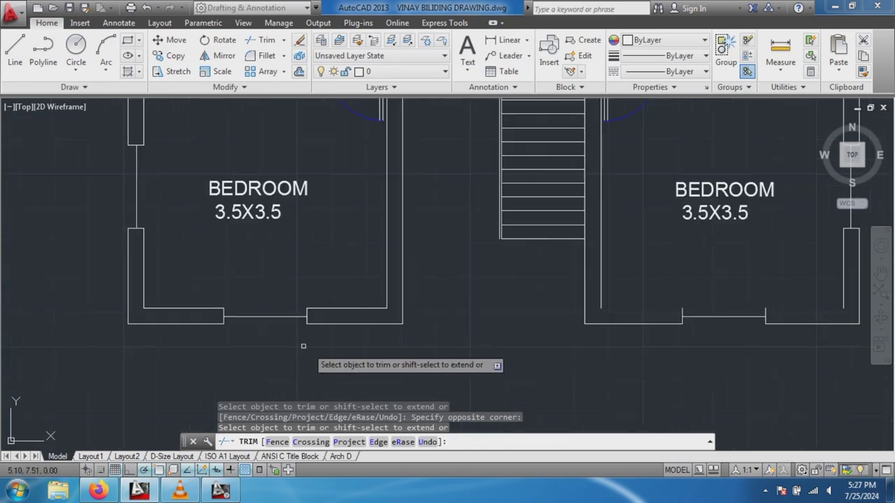
pyautogui.press('Escape')
# Delete the leftover lines in the left and right bedroom window openings.
pyautogui.click(253, 316)
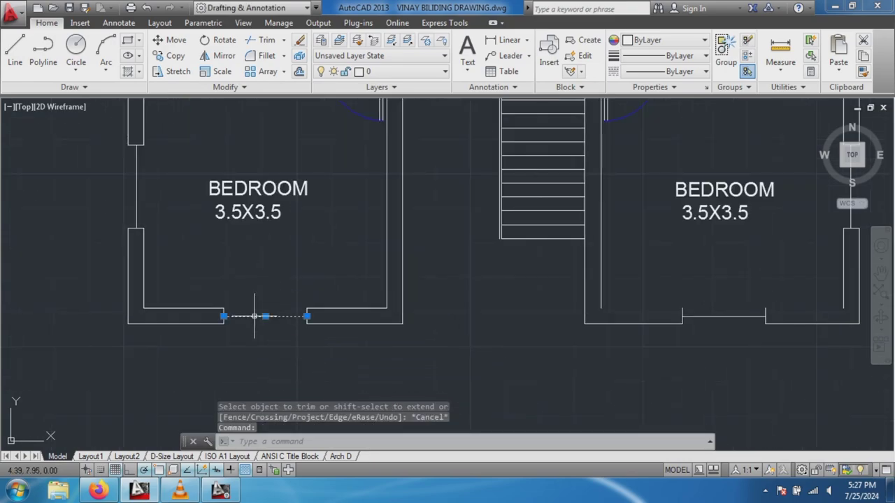
pyautogui.press('Delete')
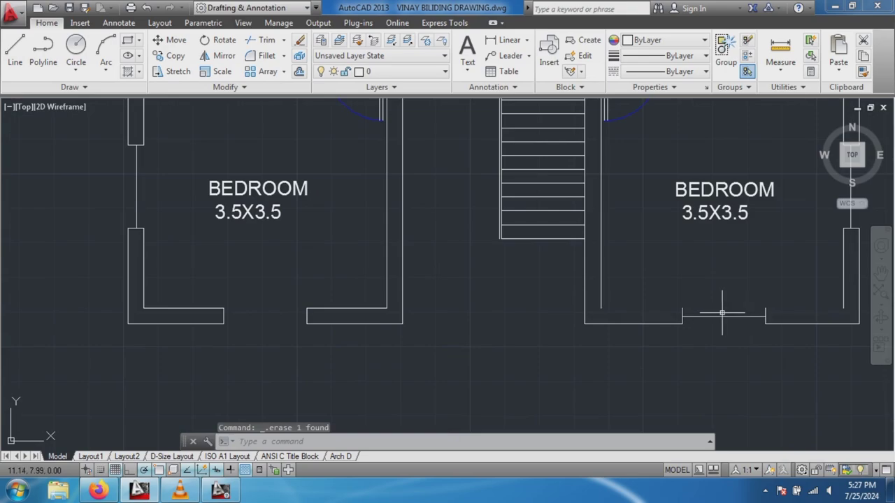
pyautogui.click(714, 317)
pyautogui.press('Delete')
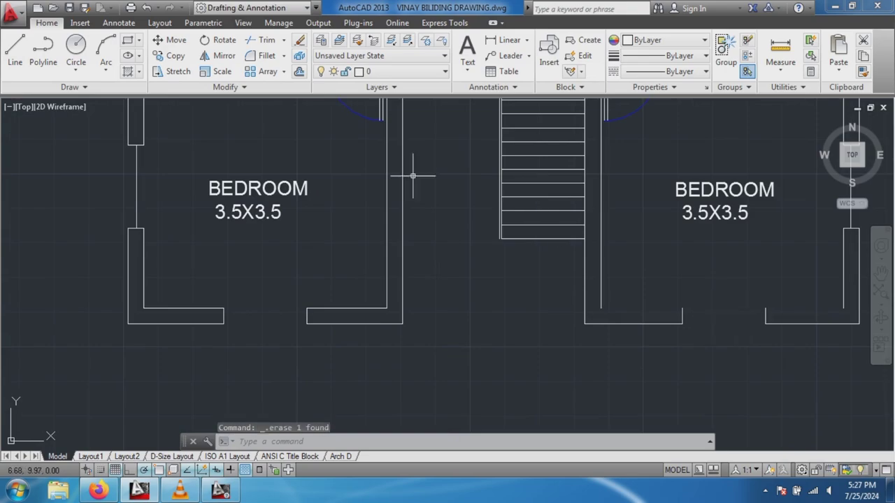
# Draw a line from the right bedroom's lower wall end to the right wall.
pyautogui.click(15, 50)
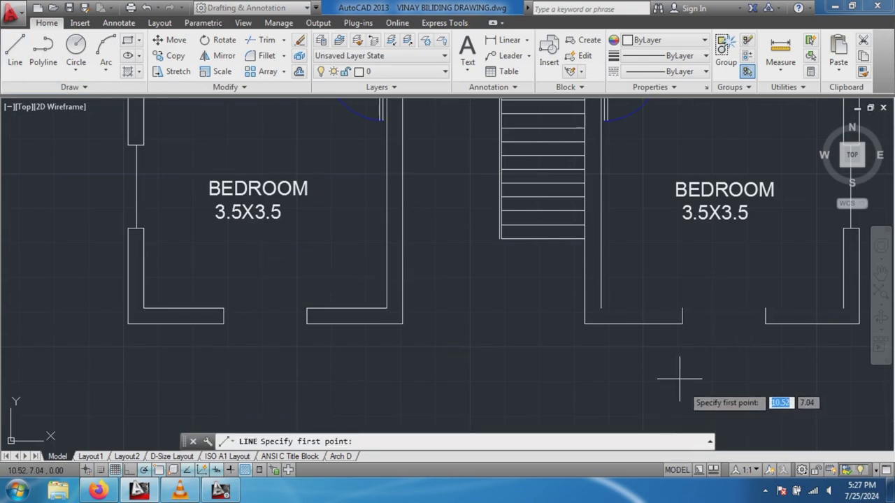
pyautogui.click(600, 308)
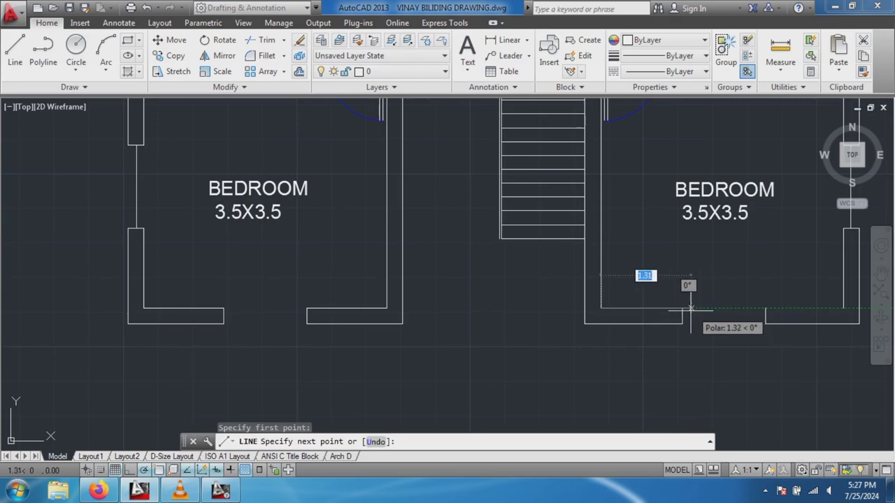
pyautogui.press('Escape')
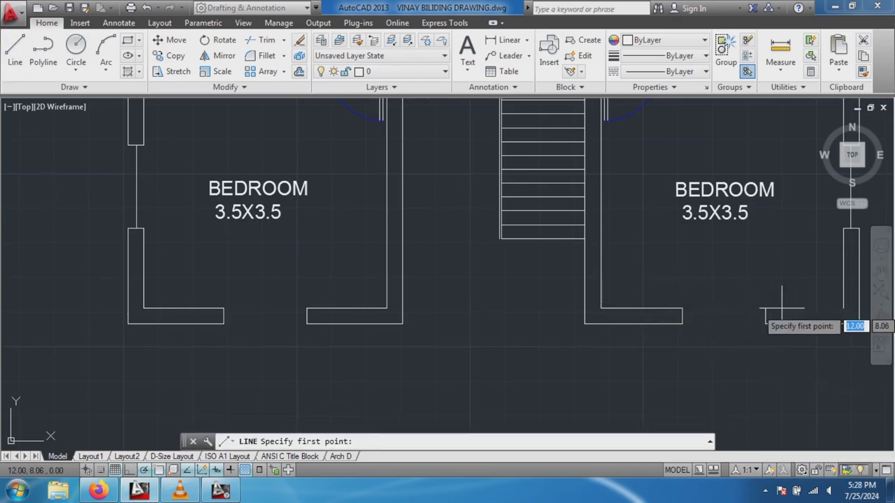
pyautogui.click(765, 308)
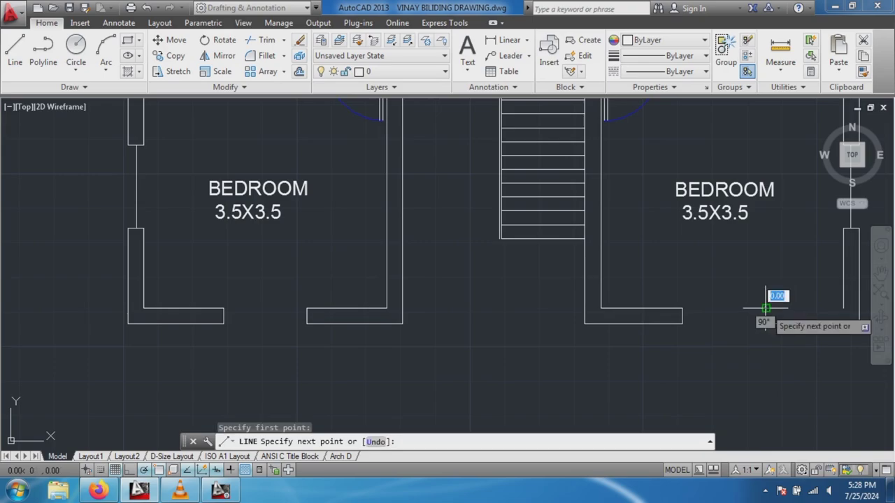
pyautogui.click(843, 308)
pyautogui.press('Escape')
pyautogui.scroll(-2, 674, 301)
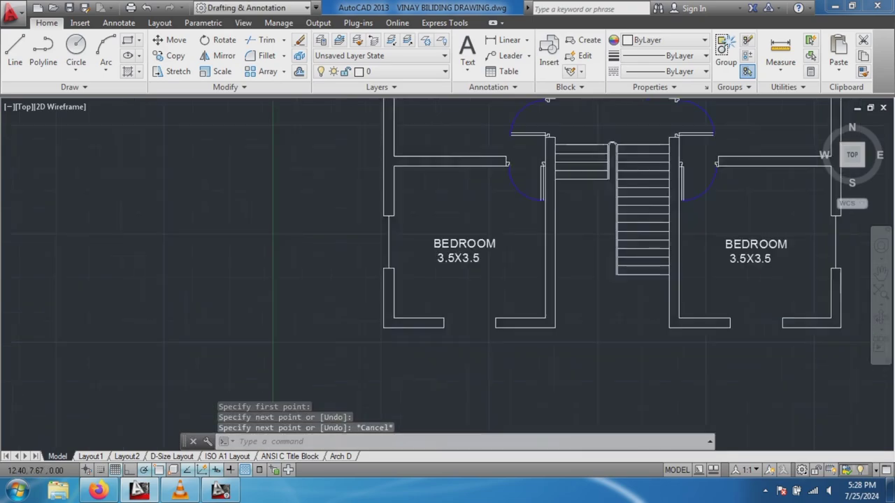
pyautogui.scroll(-2, 811, 280)
pyautogui.scroll(-2, 810, 279)
pyautogui.scroll(2, 808, 268)
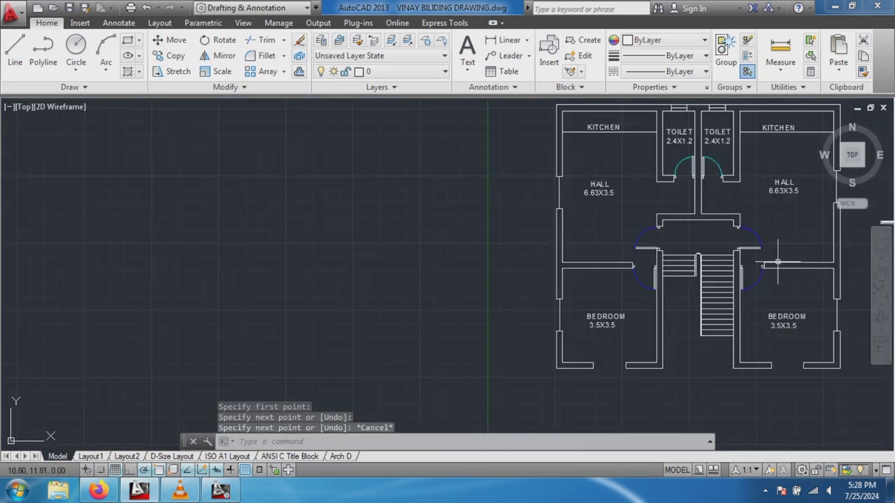
pyautogui.scroll(2, 290, 238)
pyautogui.scroll(-2, 289, 249)
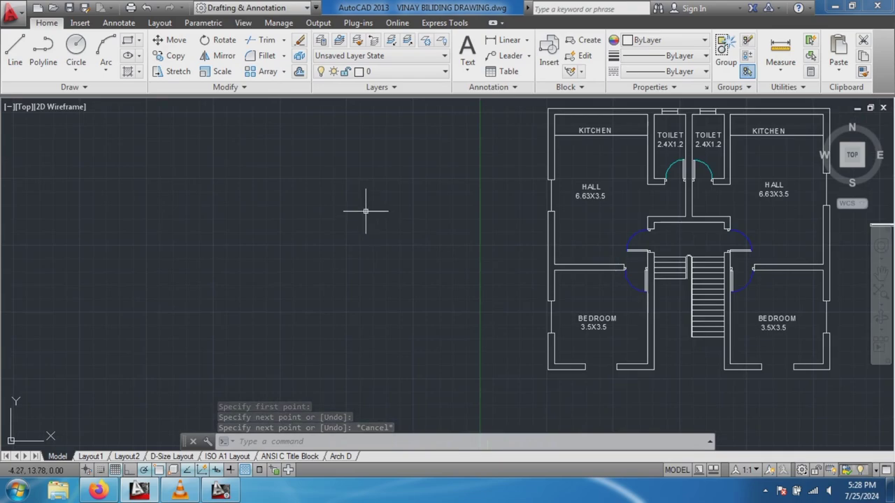
pyautogui.scroll(2, 789, 247)
pyautogui.scroll(-2, 717, 239)
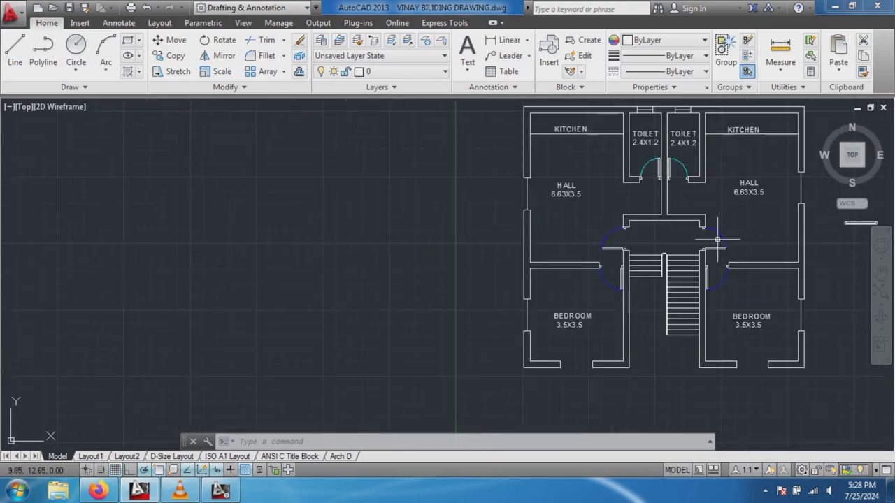
pyautogui.scroll(4, 776, 215)
pyautogui.scroll(-4, 731, 210)
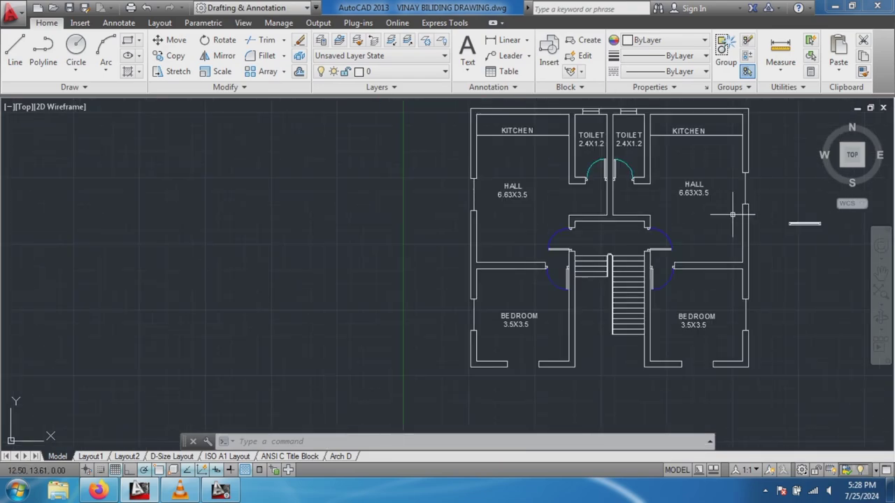
pyautogui.scroll(5, 804, 207)
pyautogui.scroll(2, 779, 231)
pyautogui.scroll(-2, 776, 238)
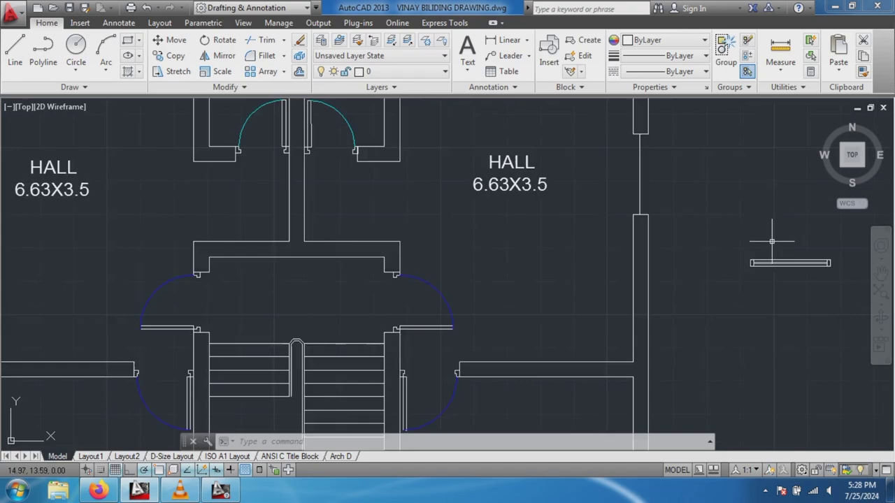
pyautogui.scroll(-3, 769, 242)
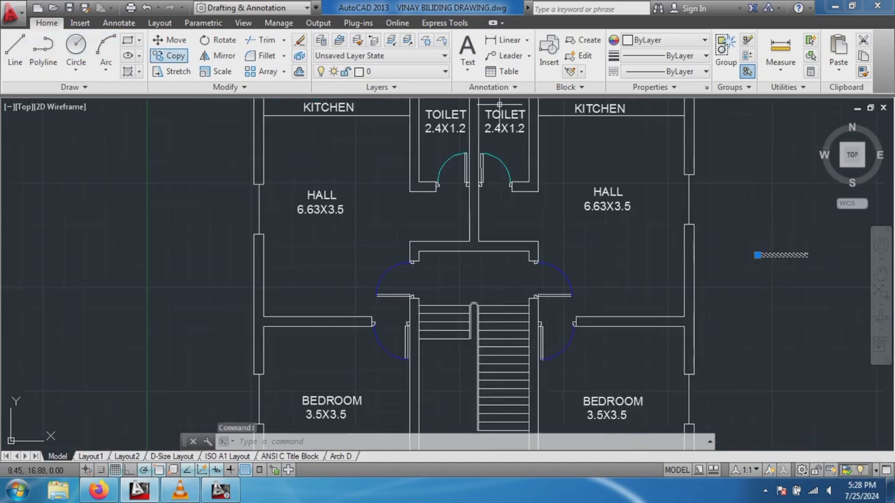
# Copy the DW1 block from its left end into the left bedroom's lower opening.
pyautogui.click(170, 56)
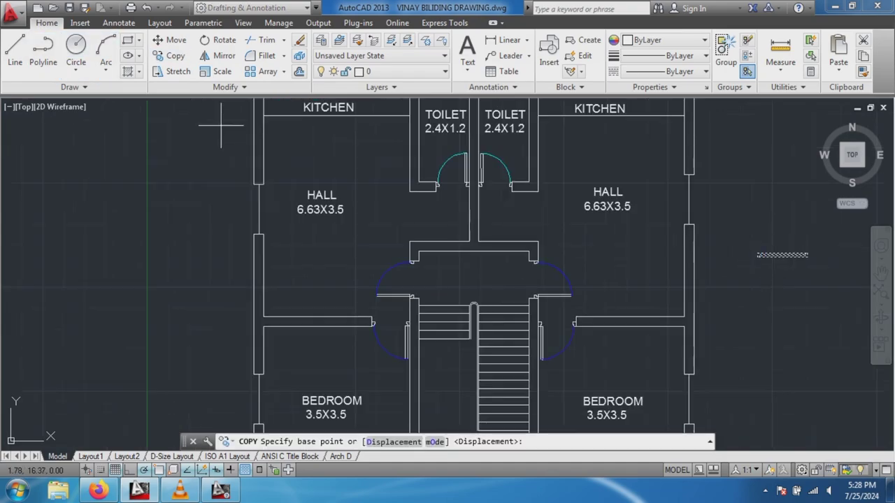
pyautogui.click(757, 255)
pyautogui.scroll(-4, 378, 376)
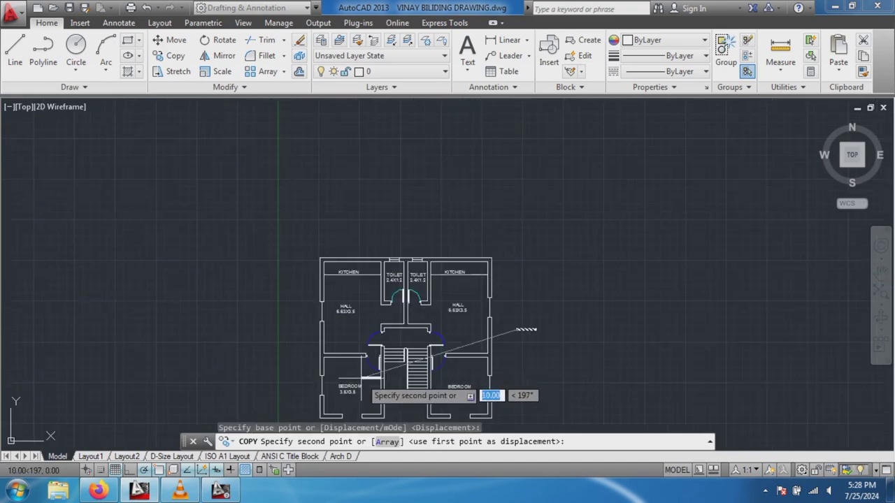
pyautogui.scroll(5, 360, 398)
pyautogui.scroll(-3, 346, 409)
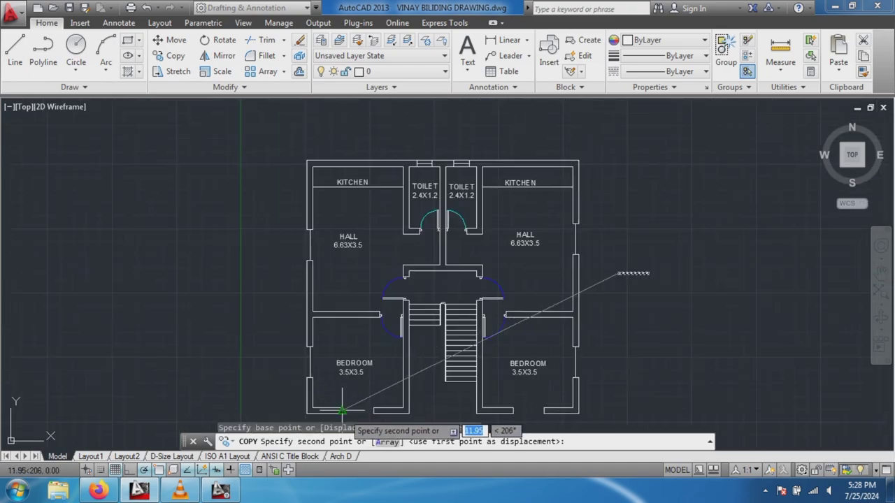
pyautogui.scroll(5, 342, 410)
pyautogui.scroll(2, 322, 399)
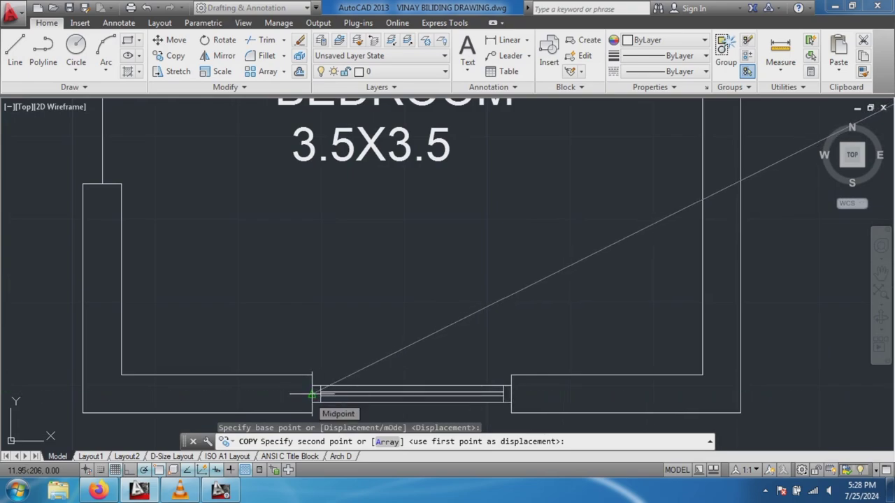
pyautogui.click(312, 394)
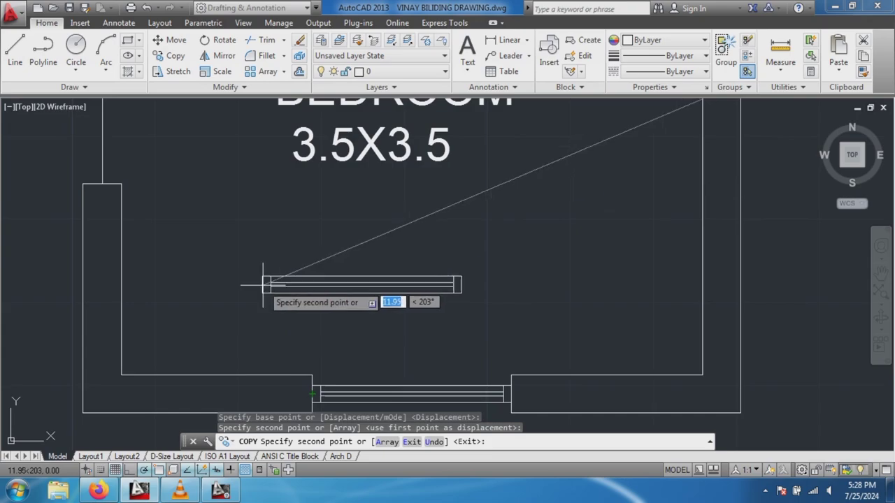
# Place a second DW1 copy in the right bedroom's lower opening.
pyautogui.scroll(-4, 713, 349)
pyautogui.scroll(-3, 716, 350)
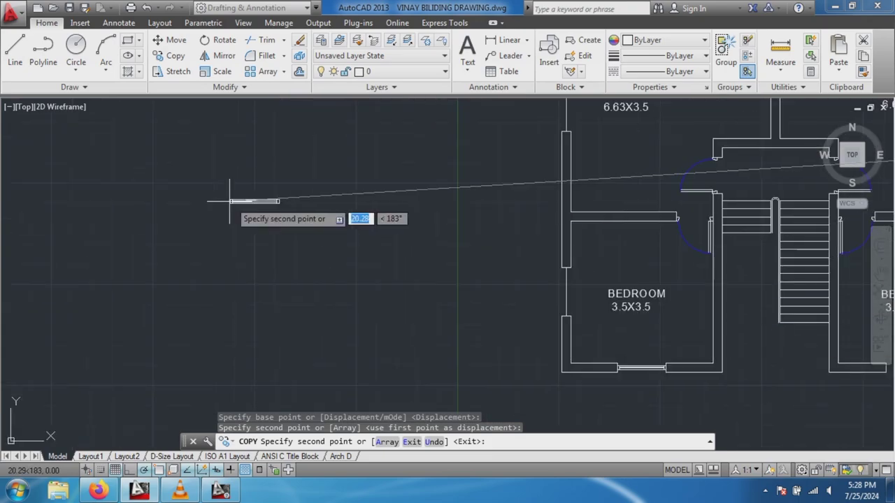
pyautogui.scroll(-3, 252, 231)
pyautogui.scroll(-3, 293, 251)
pyautogui.scroll(2, 525, 293)
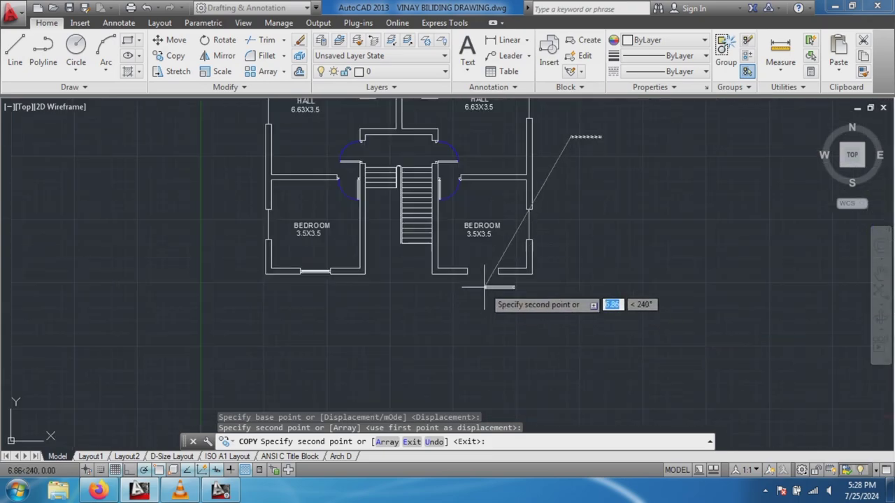
pyautogui.scroll(2, 476, 276)
pyautogui.scroll(2, 466, 262)
pyautogui.scroll(2, 483, 294)
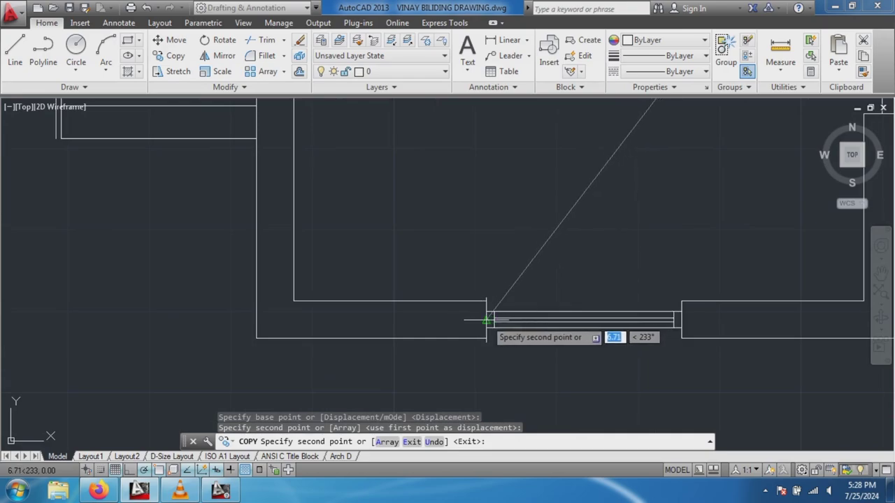
pyautogui.click(486, 320)
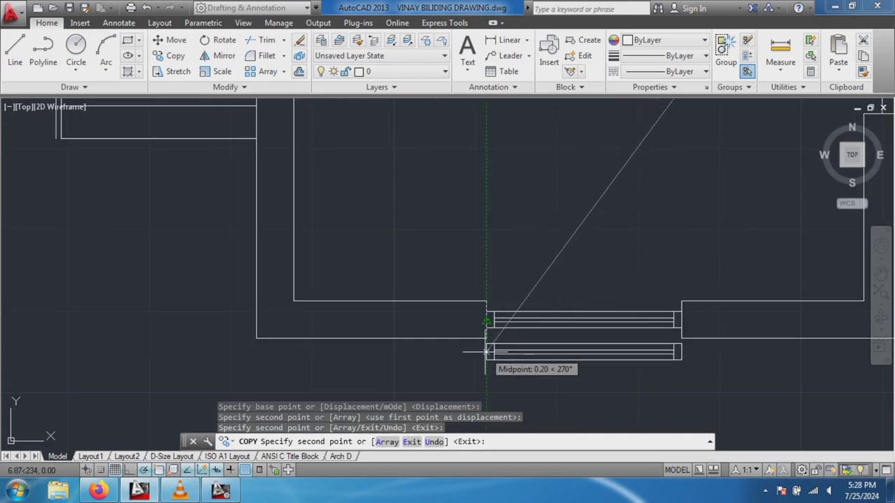
pyautogui.press('Escape')
pyautogui.scroll(-3, 485, 349)
pyautogui.scroll(-1, 454, 314)
pyautogui.scroll(-2, 191, 335)
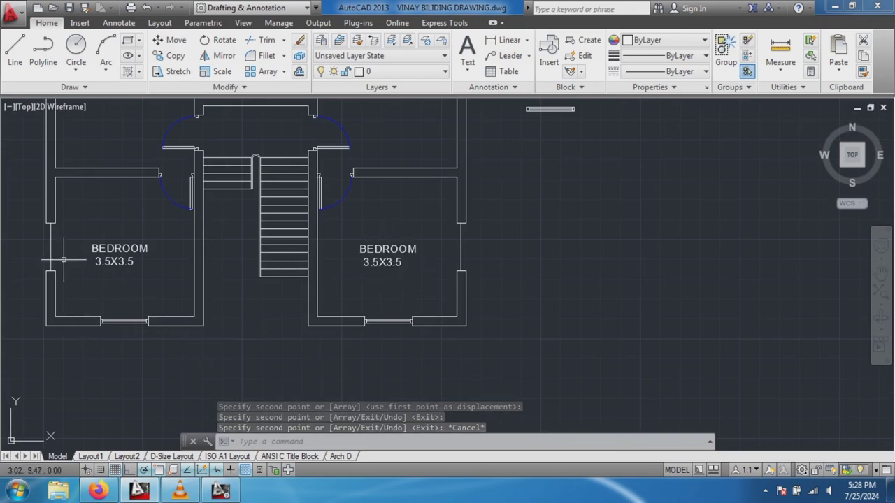
pyautogui.scroll(-3, 384, 230)
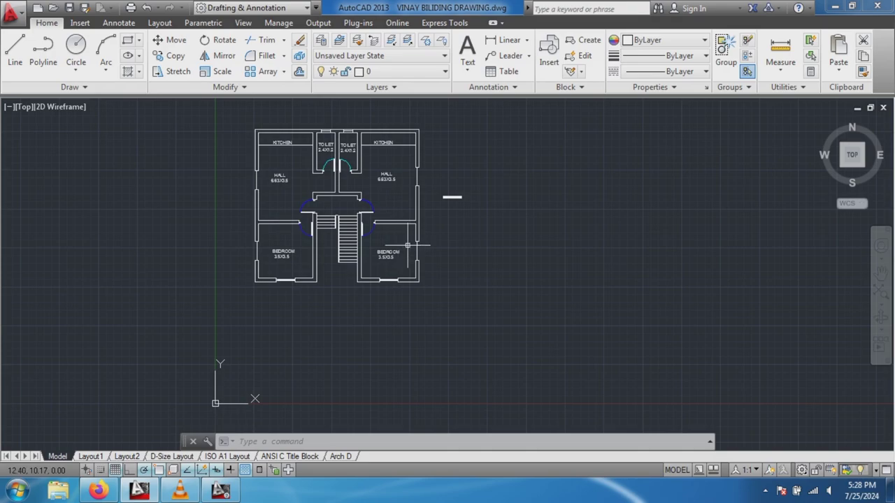
pyautogui.scroll(3, 452, 208)
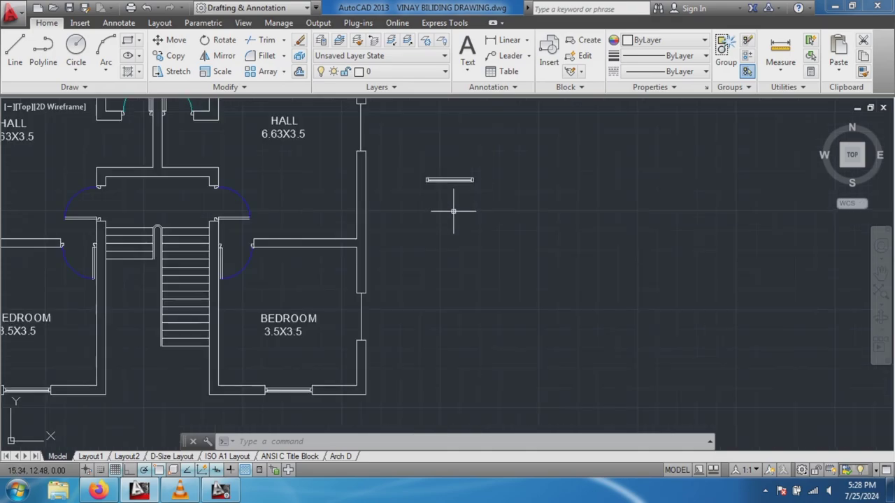
pyautogui.scroll(3, 461, 181)
pyautogui.scroll(2, 469, 147)
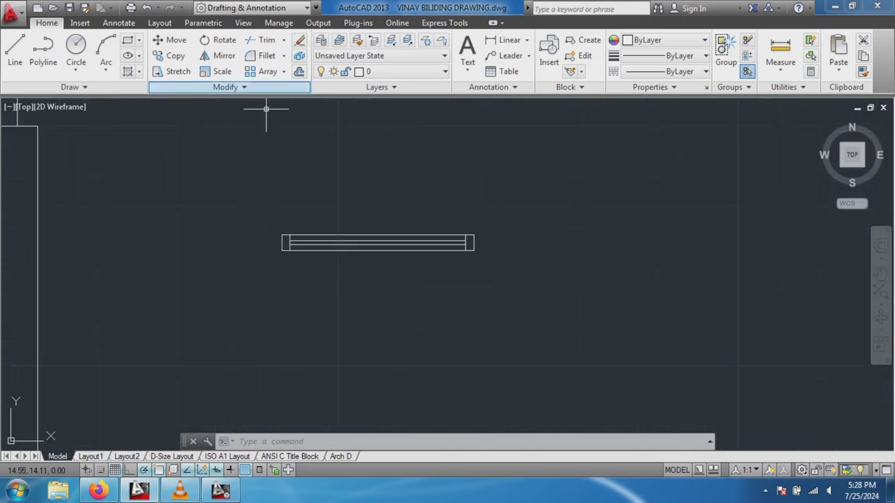
# Rotate the spare DW1 block 90° to vertical about its end, and restart Rotate.
pyautogui.click(219, 40)
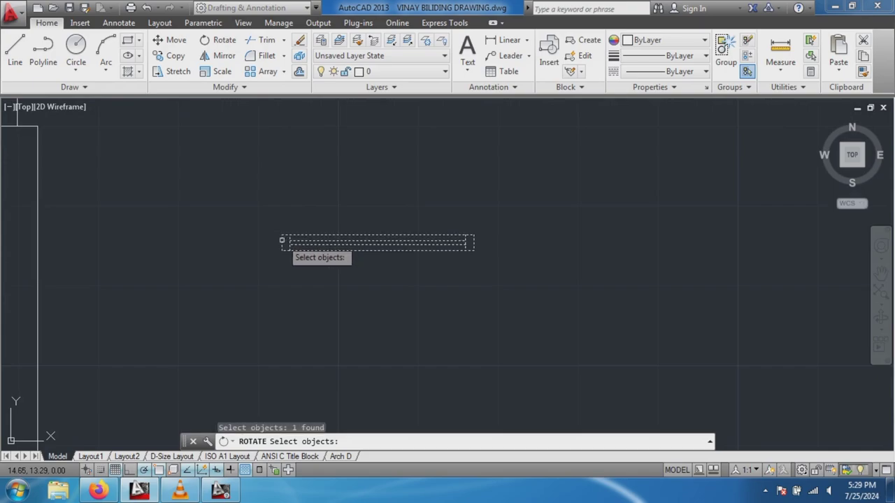
pyautogui.press('Return')
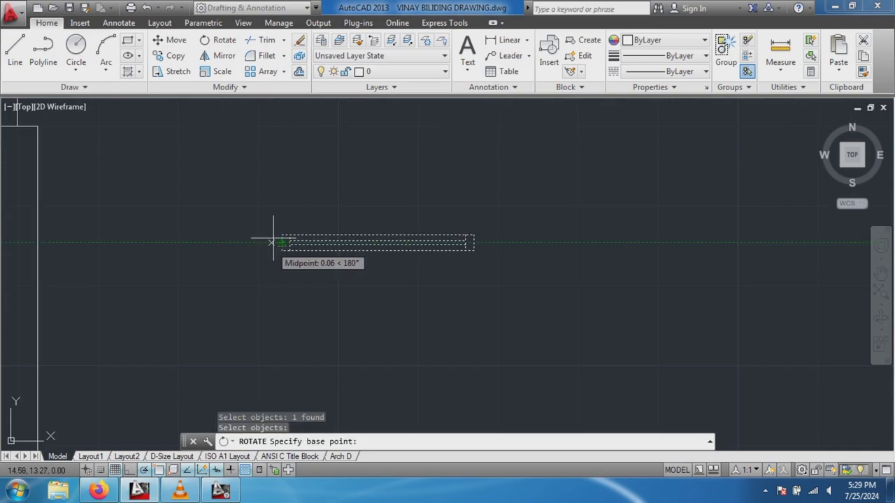
pyautogui.click(257, 243)
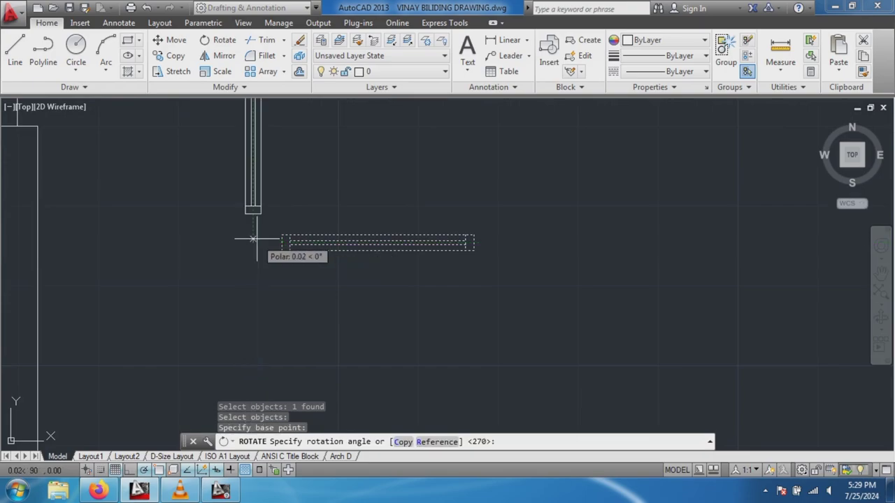
pyautogui.click(254, 239)
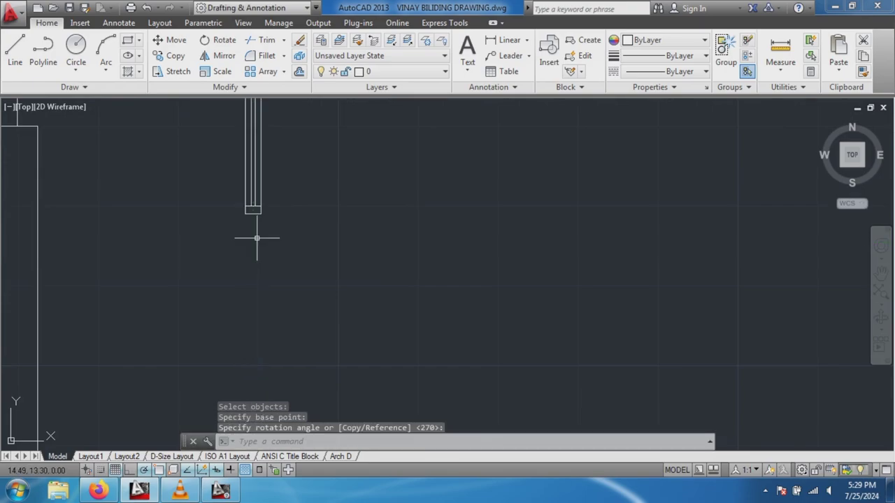
pyautogui.press('Return')
pyautogui.scroll(-1, 257, 238)
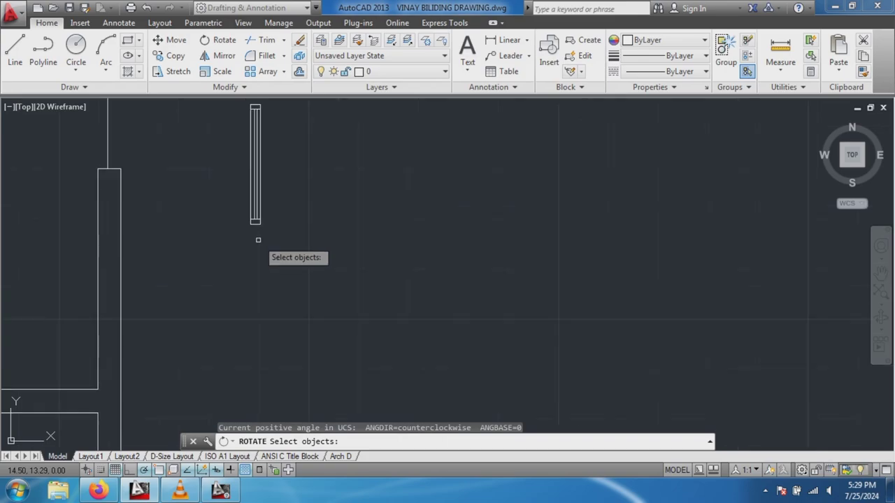
pyautogui.scroll(-4, 262, 244)
pyautogui.scroll(-2, 271, 252)
pyautogui.scroll(-2, 272, 262)
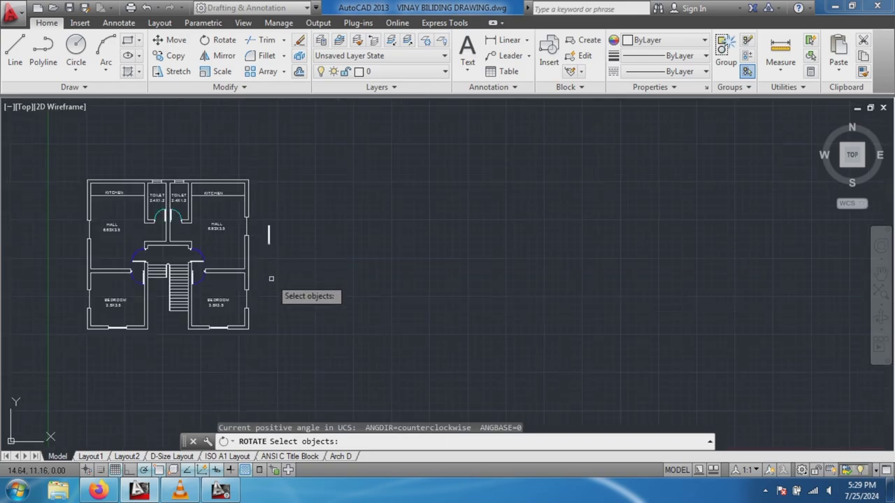
# Erase the leftover line across the bedroom window opening.
pyautogui.scroll(3, 212, 295)
pyautogui.scroll(2, 229, 291)
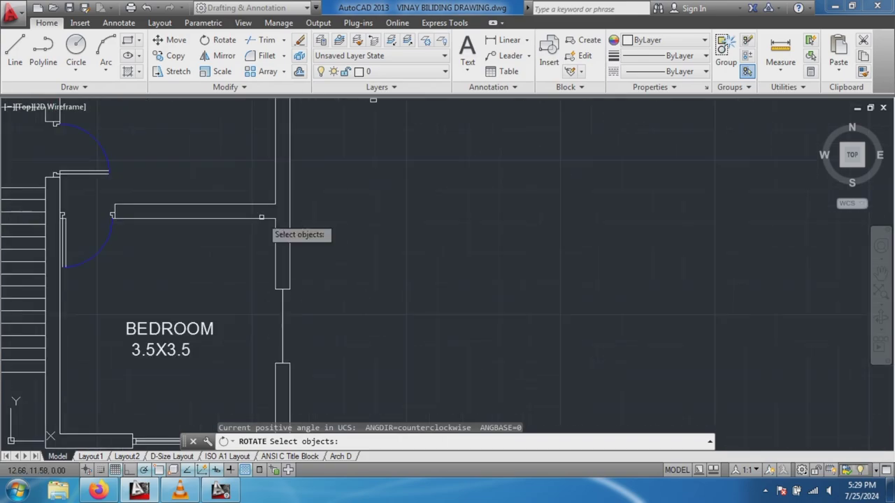
pyautogui.press('Escape')
pyautogui.click(282, 323)
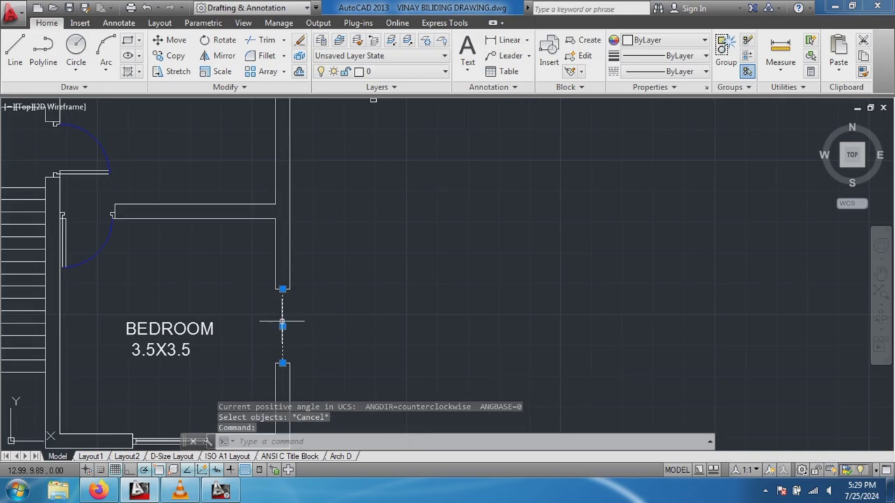
pyautogui.press('Delete')
# Erase the leftover line in the hall wall opening, then undo the latest change.
pyautogui.scroll(2, 340, 249)
pyautogui.scroll(-1, 340, 249)
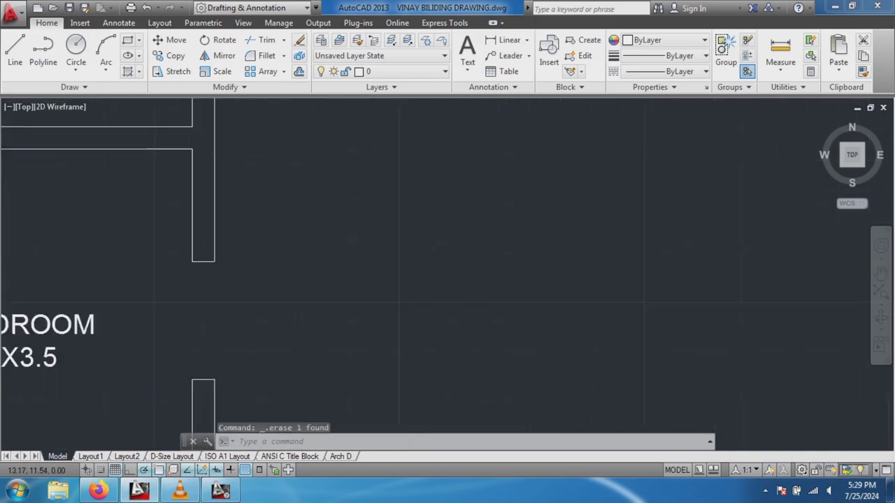
pyautogui.scroll(-3, 240, 119)
pyautogui.scroll(1, 187, 108)
pyautogui.scroll(5, 201, 132)
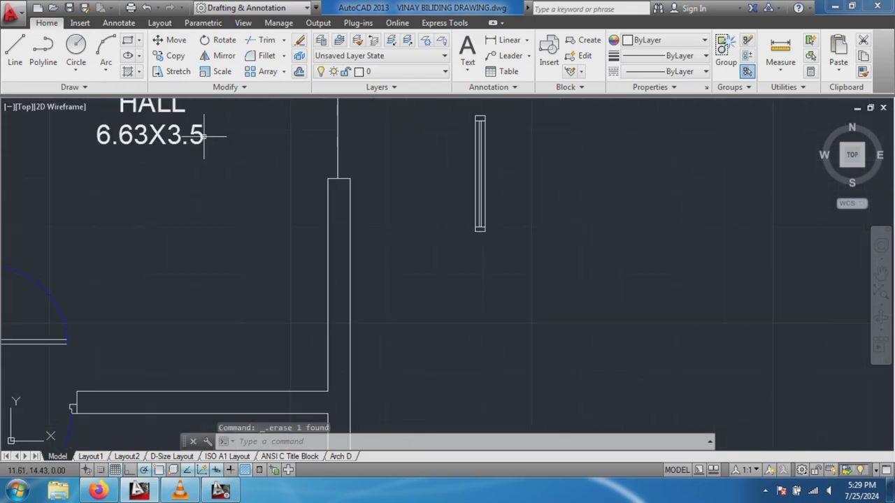
pyautogui.click(338, 136)
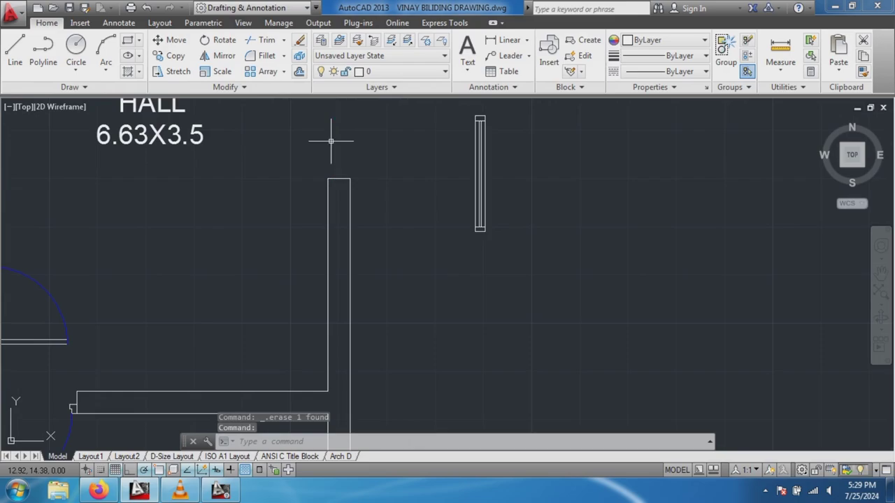
pyautogui.scroll(-3, 493, 275)
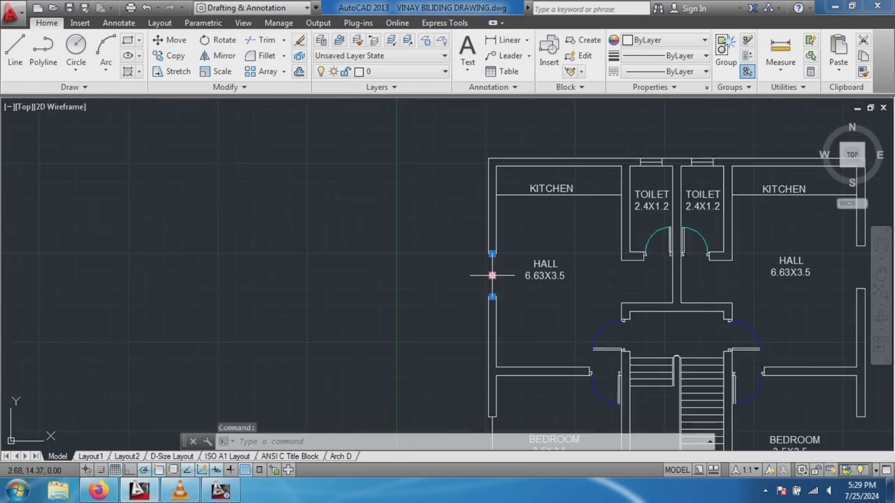
pyautogui.press('Delete')
pyautogui.scroll(-4, 492, 276)
pyautogui.scroll(3, 503, 280)
pyautogui.scroll(1, 516, 284)
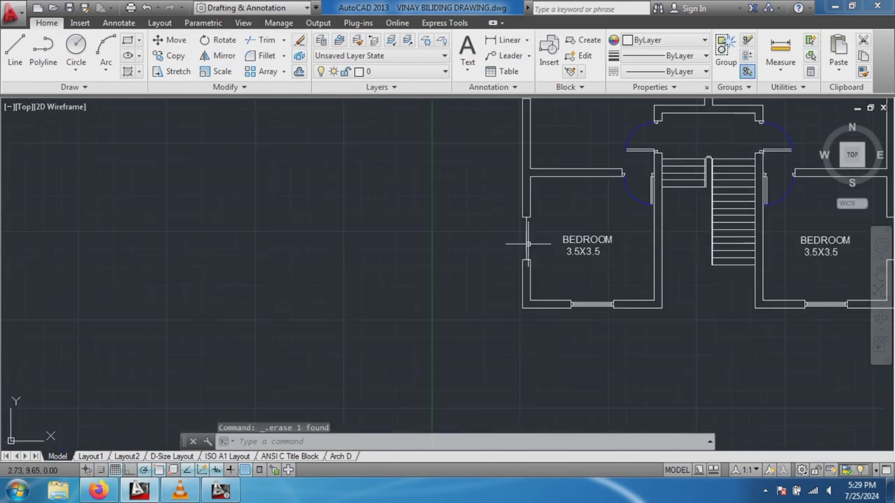
pyautogui.scroll(-4, 589, 276)
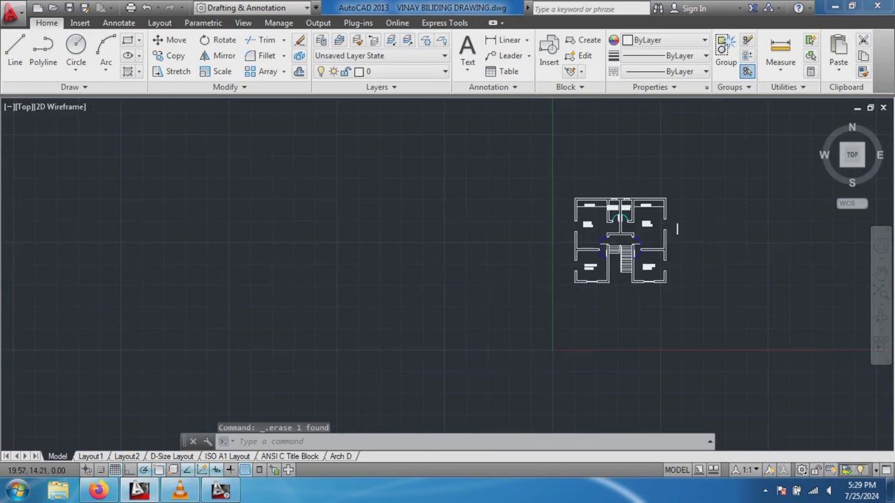
pyautogui.scroll(3, 677, 229)
pyautogui.hotkey('ctrl', 'z')
pyautogui.hotkey('ctrl', 'z')
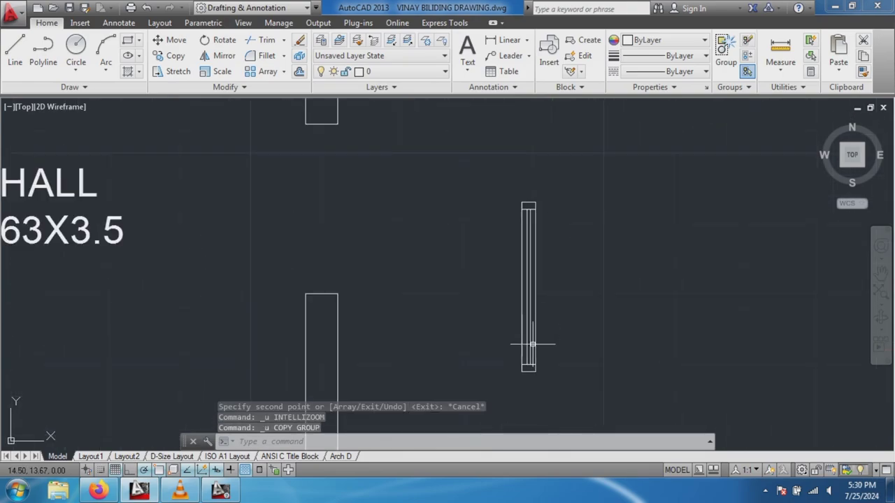
# Copy the vertical DW1 window into the side-wall openings of both halls.
pyautogui.click(529, 369)
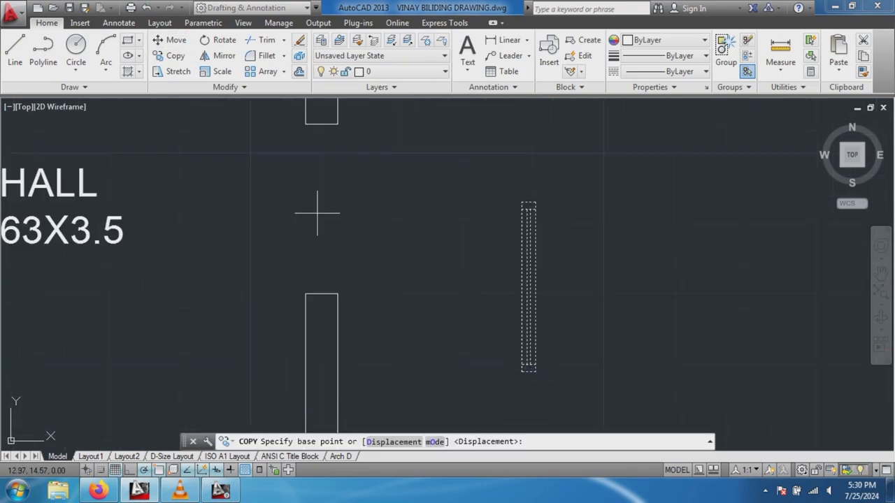
pyautogui.click(528, 371)
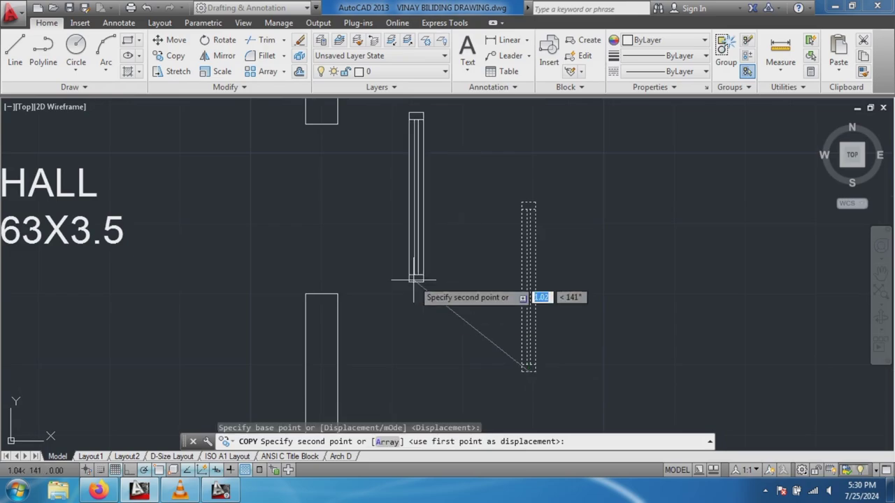
pyautogui.click(332, 294)
pyautogui.scroll(-2, 364, 307)
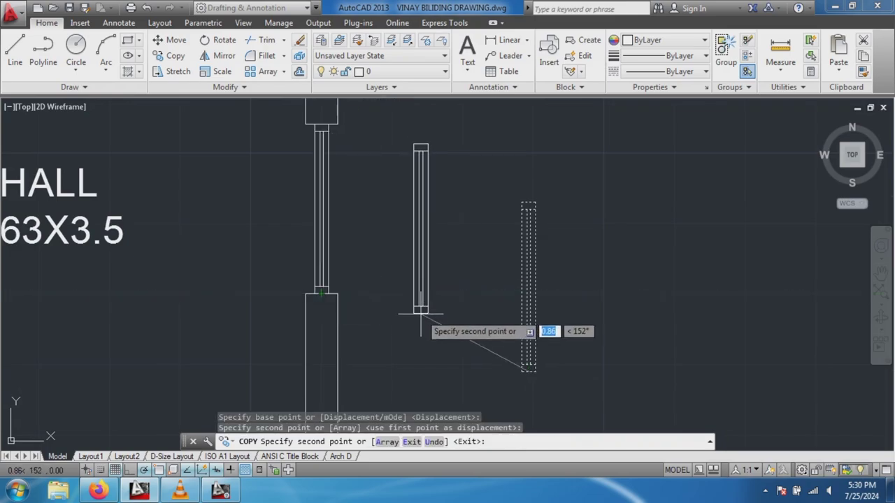
pyautogui.scroll(-3, 420, 328)
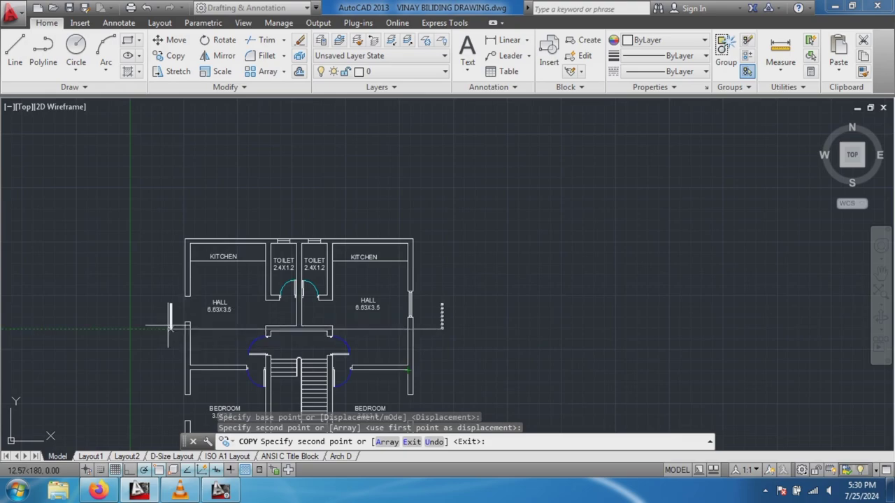
pyautogui.scroll(5, 187, 308)
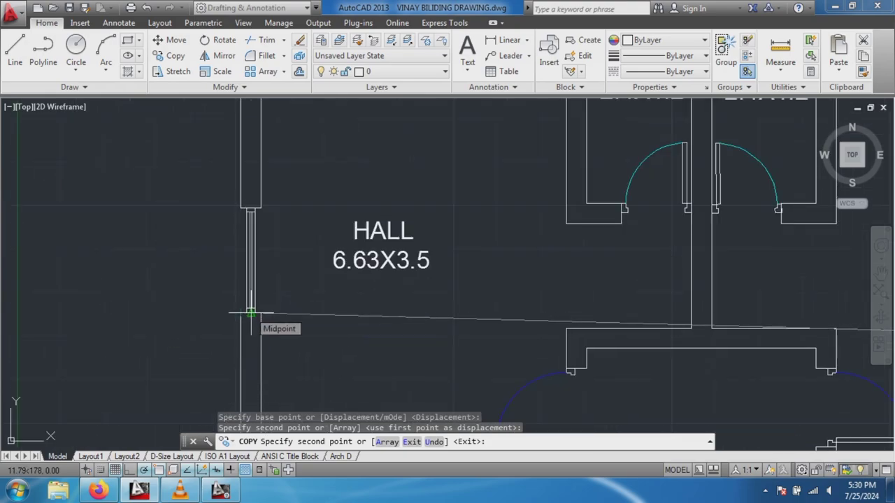
pyautogui.click(250, 313)
pyautogui.scroll(-3, 251, 313)
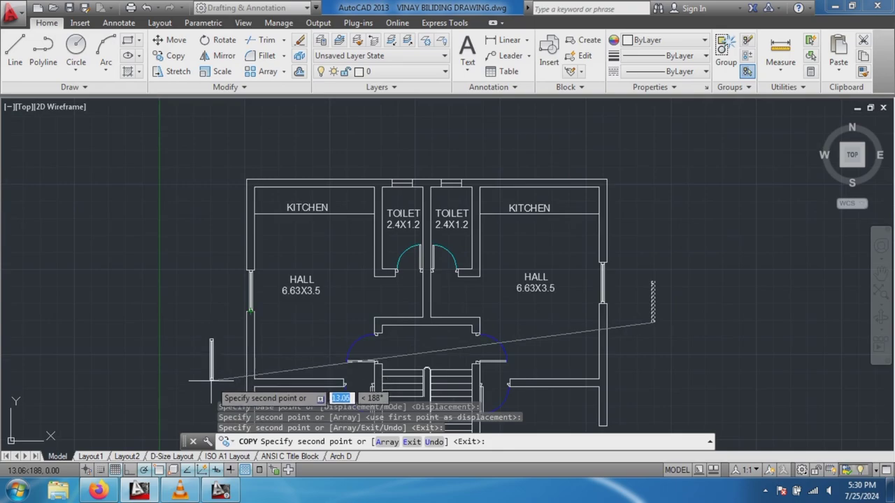
pyautogui.scroll(4, 252, 336)
pyautogui.scroll(-2, 294, 378)
pyautogui.scroll(-5, 315, 398)
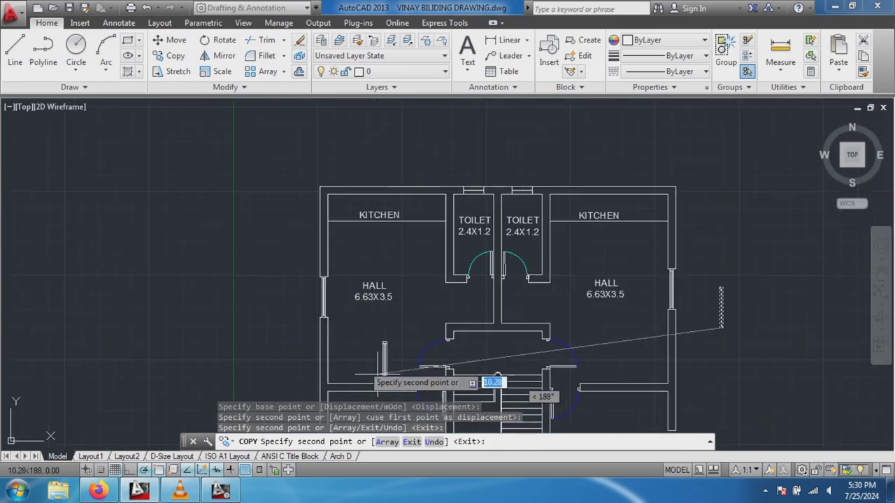
pyautogui.scroll(6, 377, 280)
pyautogui.scroll(-5, 419, 294)
pyautogui.scroll(3, 318, 398)
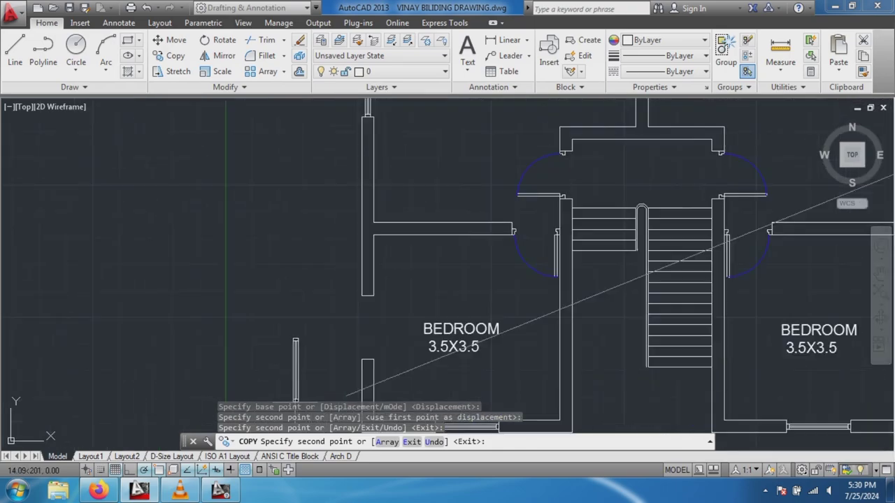
pyautogui.scroll(2, 300, 381)
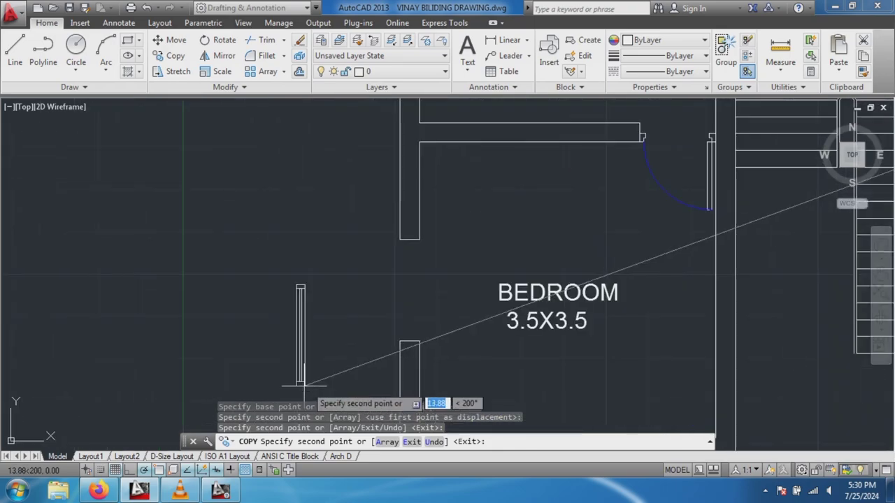
# Place another DW1 window copy in the bedroom wall opening.
pyautogui.click(409, 338)
pyautogui.scroll(-3, 594, 345)
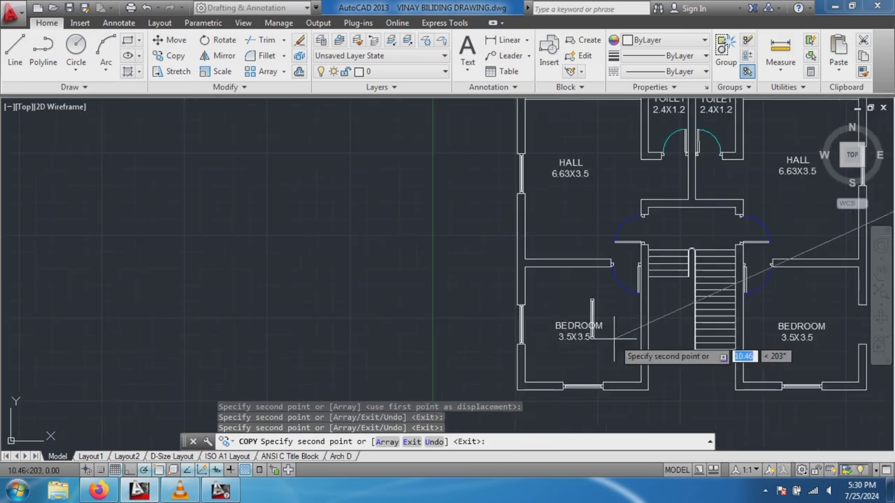
pyautogui.scroll(2, 699, 314)
pyautogui.scroll(-4, 839, 302)
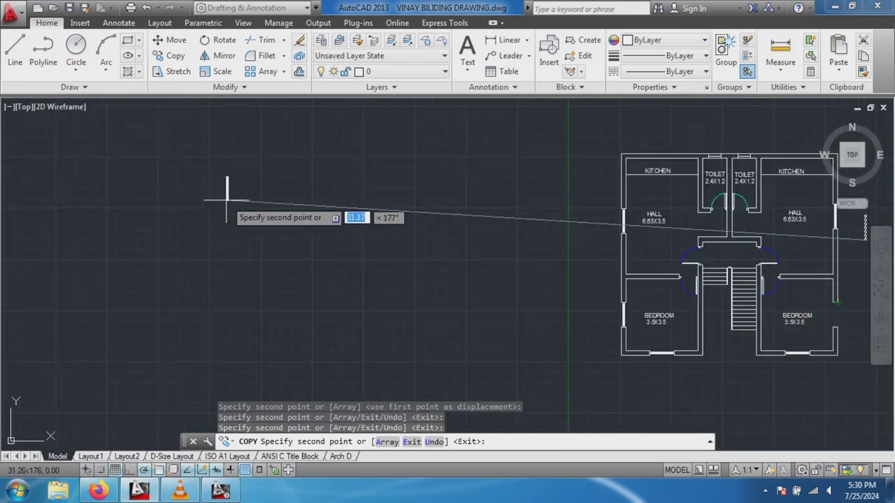
pyautogui.scroll(2, 220, 189)
pyautogui.scroll(-4, 230, 200)
pyautogui.scroll(-2, 237, 209)
pyautogui.scroll(3, 419, 255)
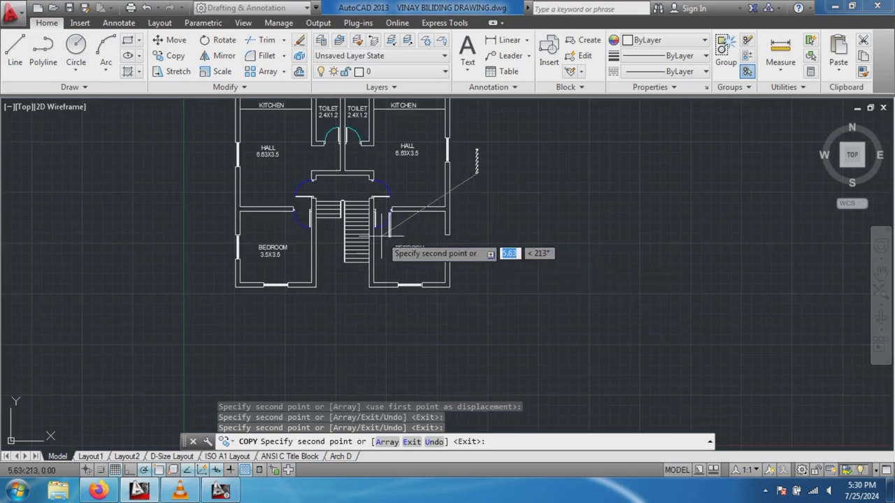
pyautogui.scroll(2, 398, 253)
pyautogui.scroll(2, 496, 257)
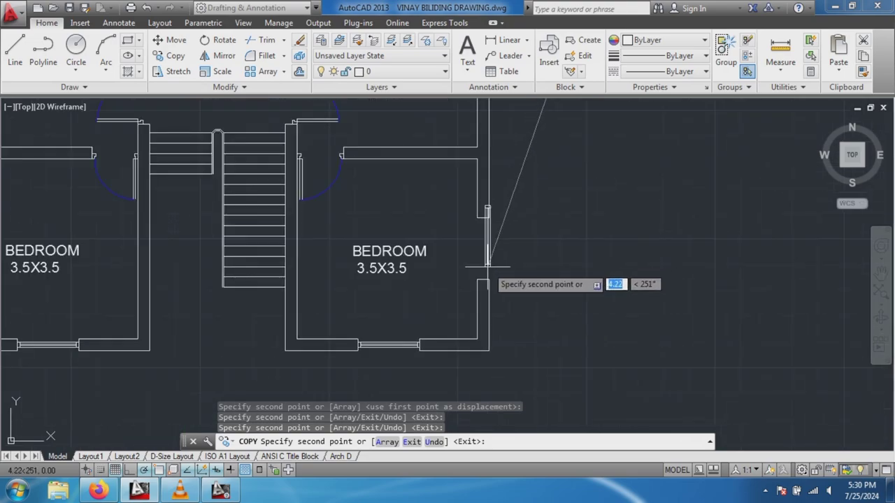
pyautogui.scroll(2, 489, 269)
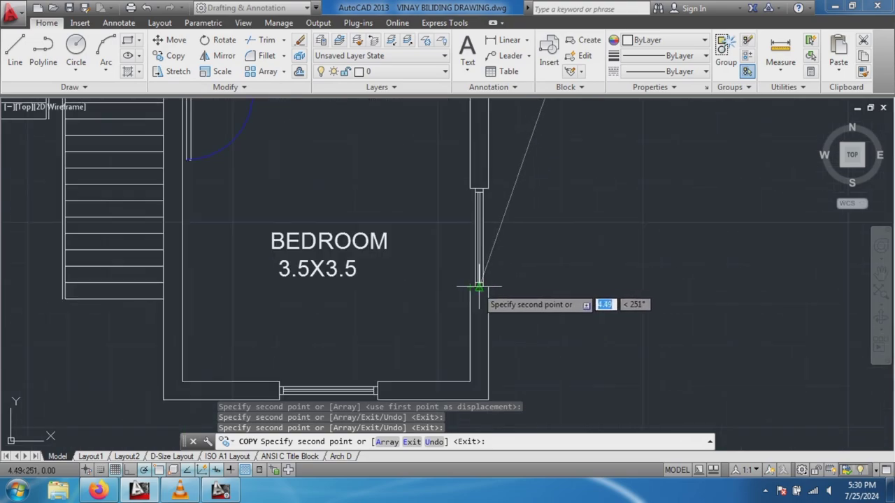
# End the copy and zoom in on the toilets and halls.
pyautogui.press('Escape')
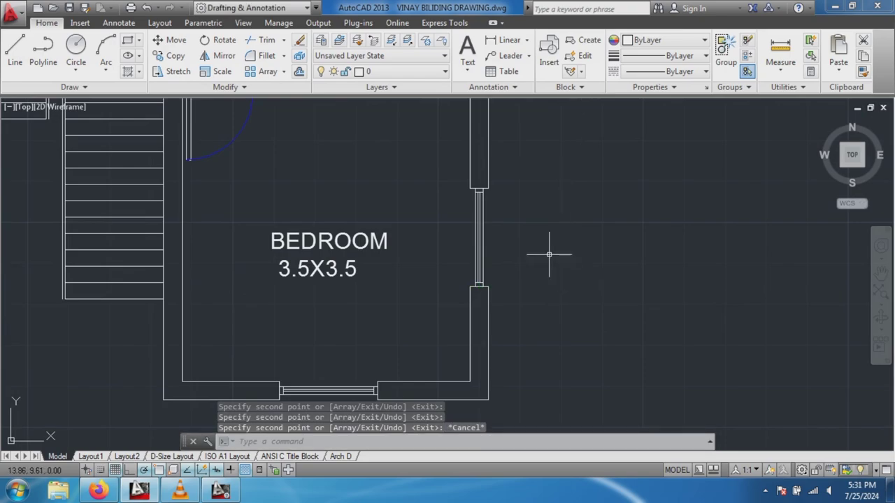
pyautogui.scroll(-5, 503, 260)
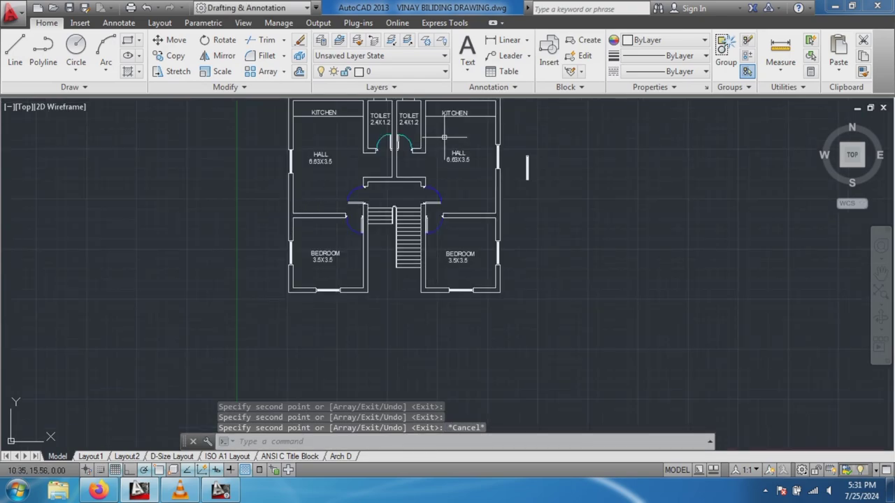
pyautogui.scroll(1, 322, 133)
pyautogui.scroll(1, 335, 134)
pyautogui.scroll(2, 355, 137)
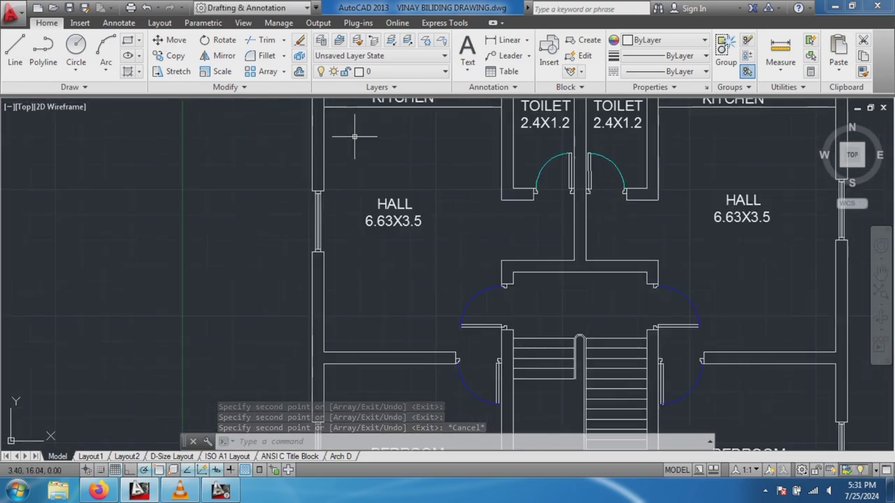
pyautogui.scroll(-2, 354, 138)
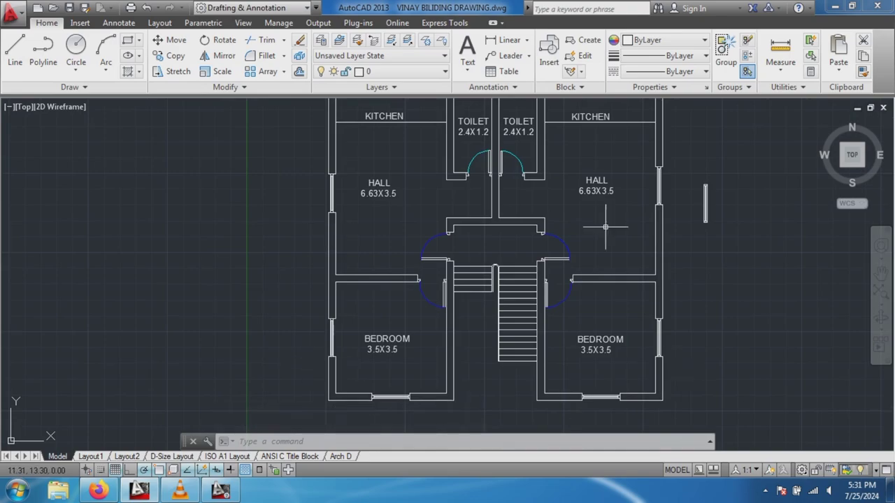
pyautogui.scroll(-2, 533, 162)
pyautogui.scroll(5, 503, 112)
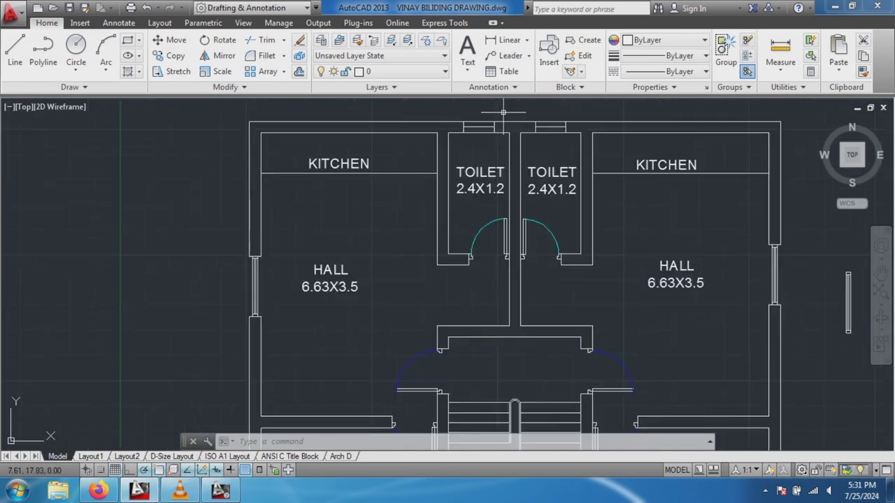
pyautogui.scroll(1, 503, 112)
pyautogui.scroll(2, 503, 111)
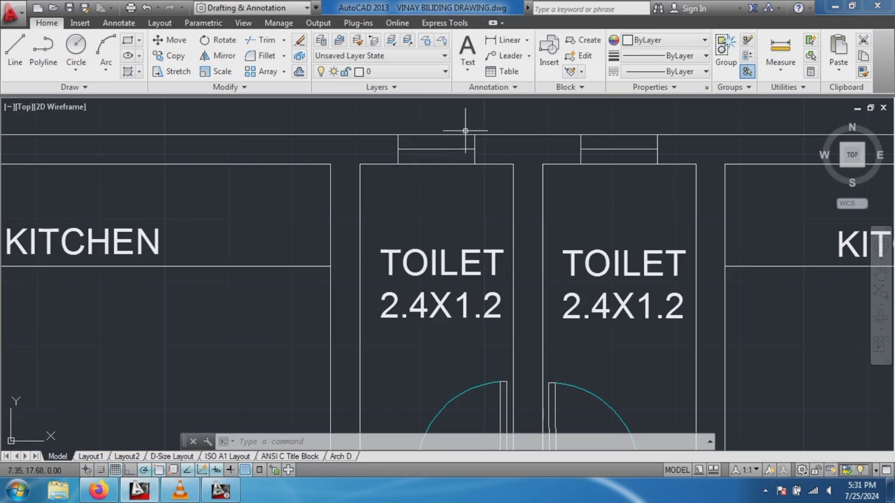
pyautogui.click(506, 40)
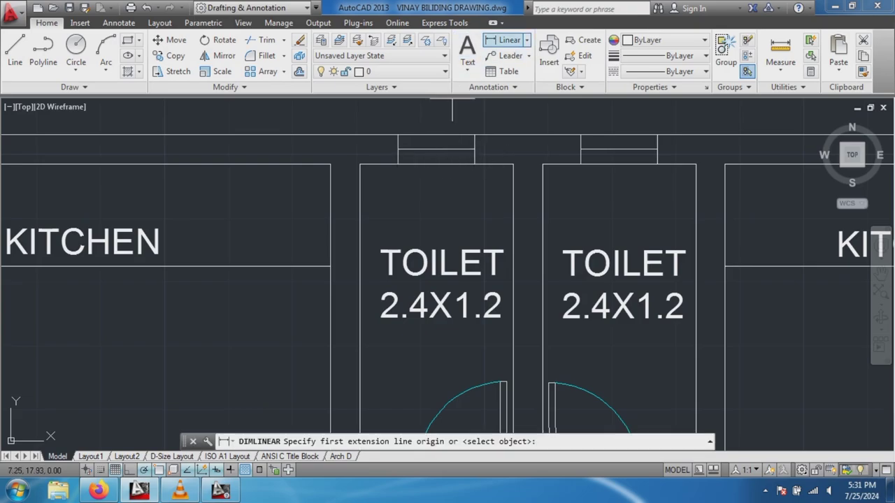
pyautogui.click(403, 147)
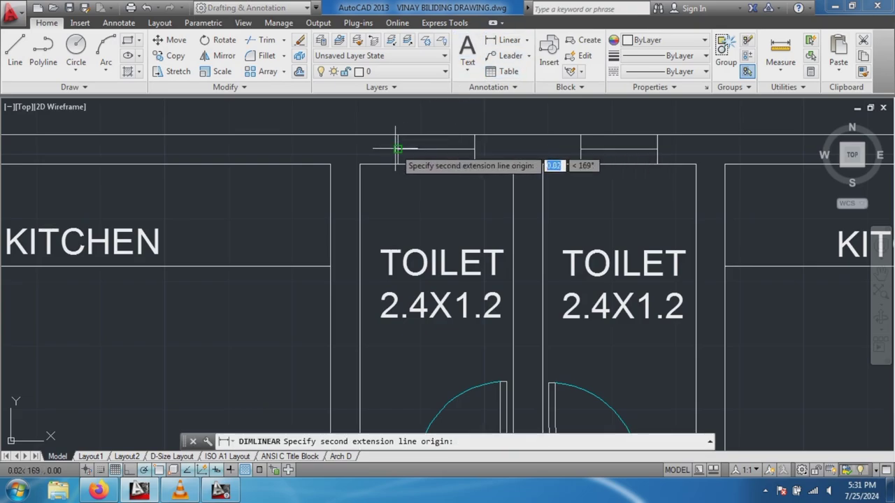
pyautogui.click(474, 149)
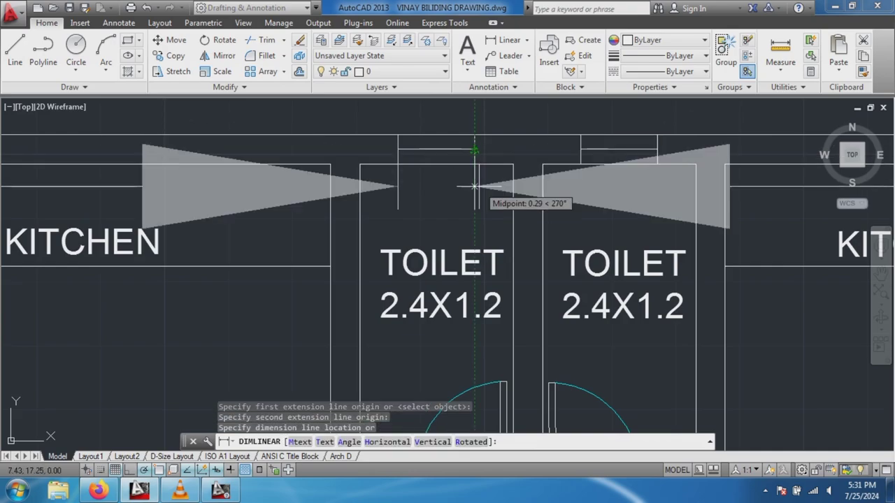
pyautogui.scroll(-4, 470, 188)
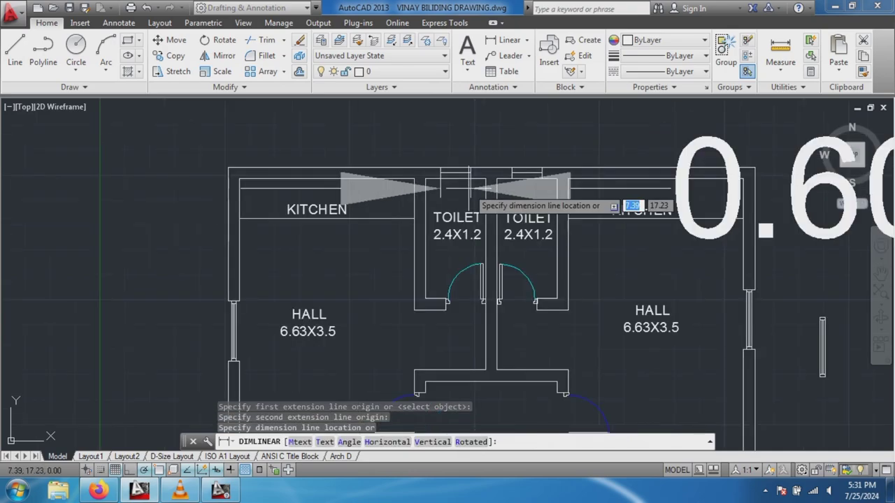
pyautogui.press('Escape')
pyautogui.scroll(-3, 470, 182)
pyautogui.scroll(4, 461, 180)
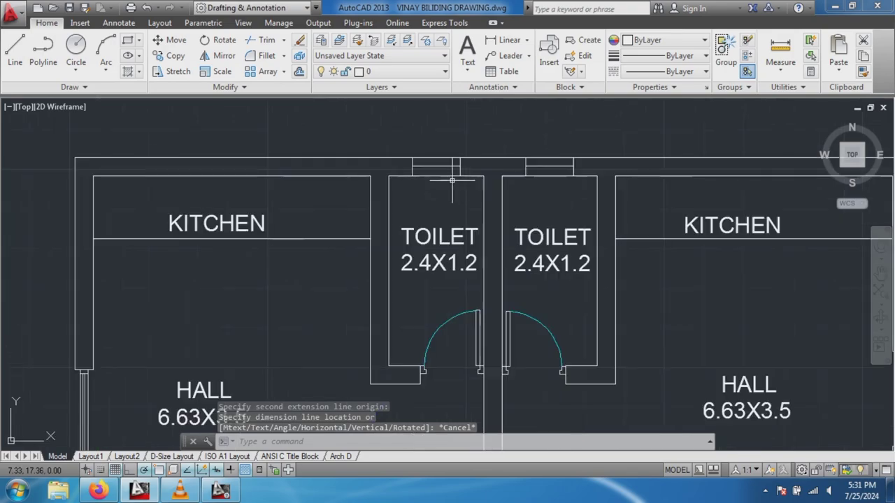
pyautogui.scroll(-1, 453, 181)
pyautogui.scroll(-2, 387, 177)
pyautogui.scroll(2, 689, 205)
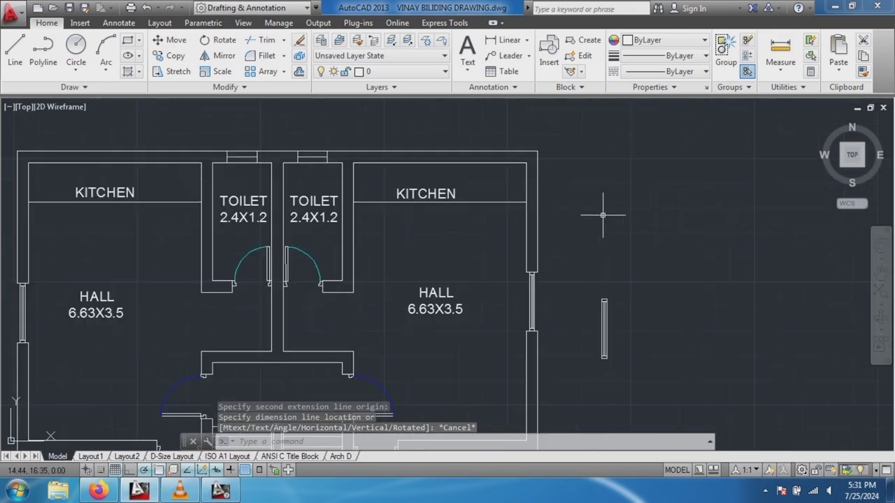
pyautogui.scroll(2, 599, 214)
pyautogui.scroll(2, 592, 240)
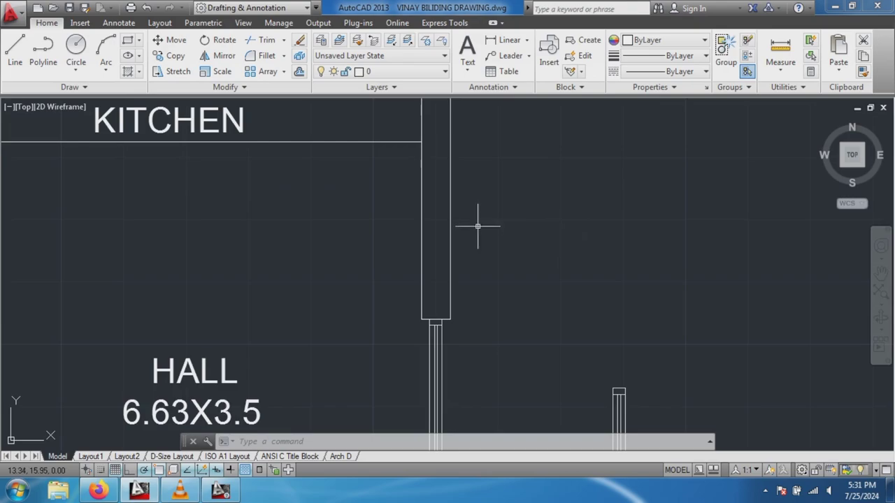
# Draw a closed 0.60 × 0.10 line rectangle right of the wall as the ventilator outline.
pyautogui.click(15, 49)
pyautogui.click(521, 268)
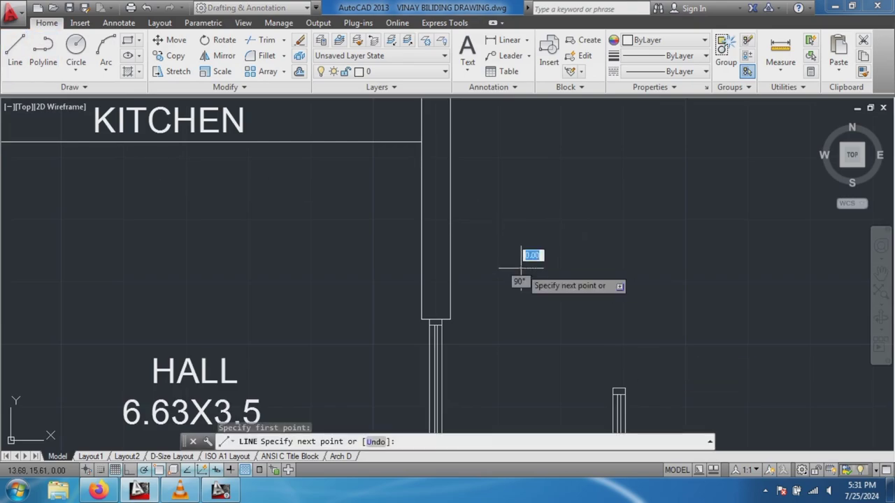
pyautogui.write('0.')
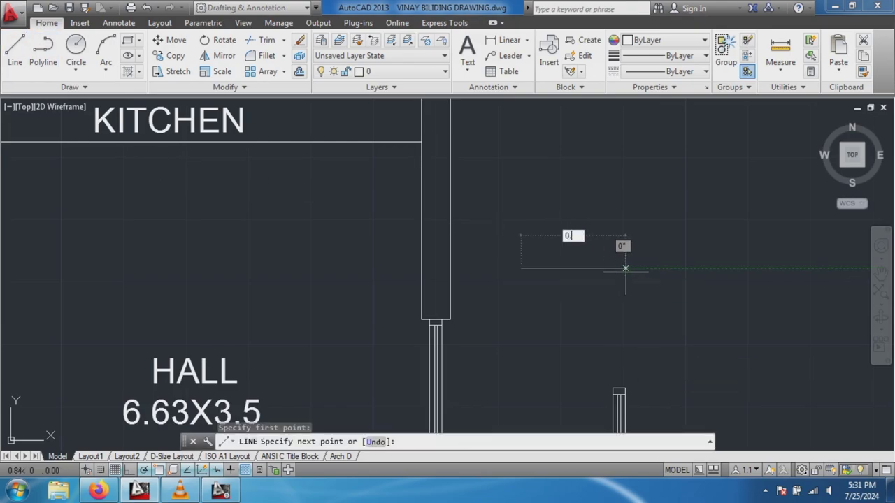
pyautogui.press('Return')
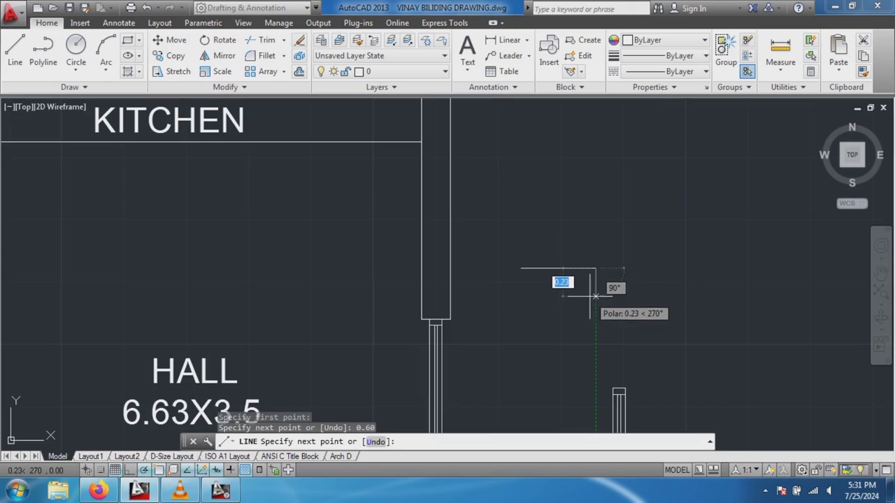
pyautogui.write('0.')
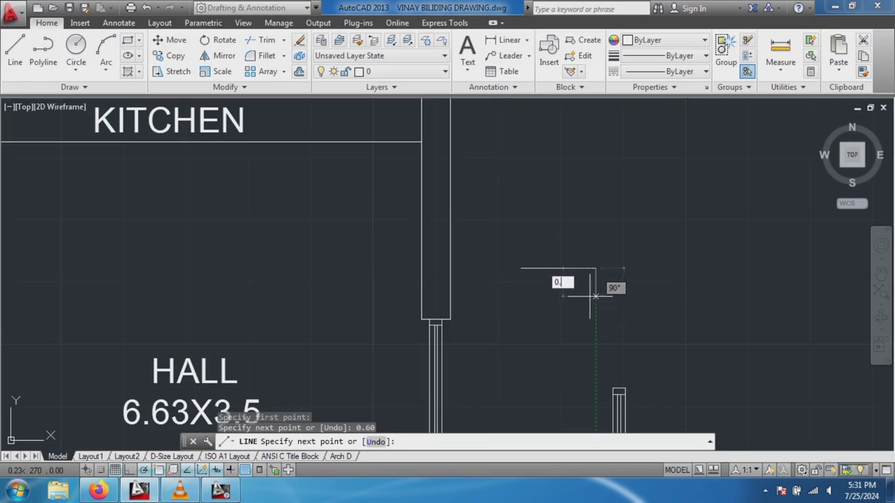
pyautogui.write('10')
pyautogui.press('Return')
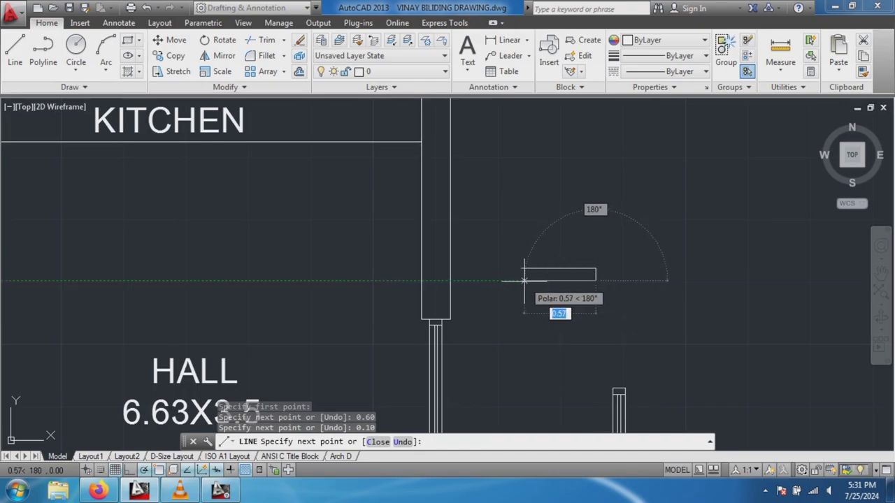
pyautogui.write('0.')
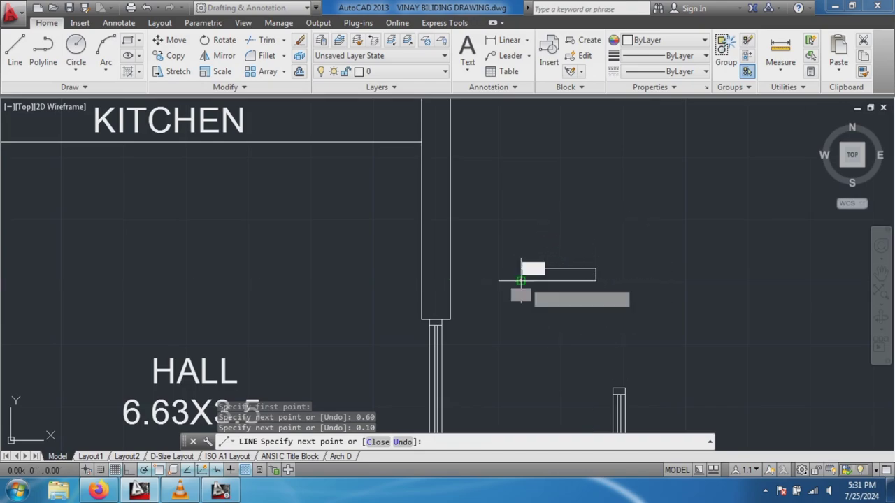
pyautogui.press('Return')
pyautogui.click(521, 268)
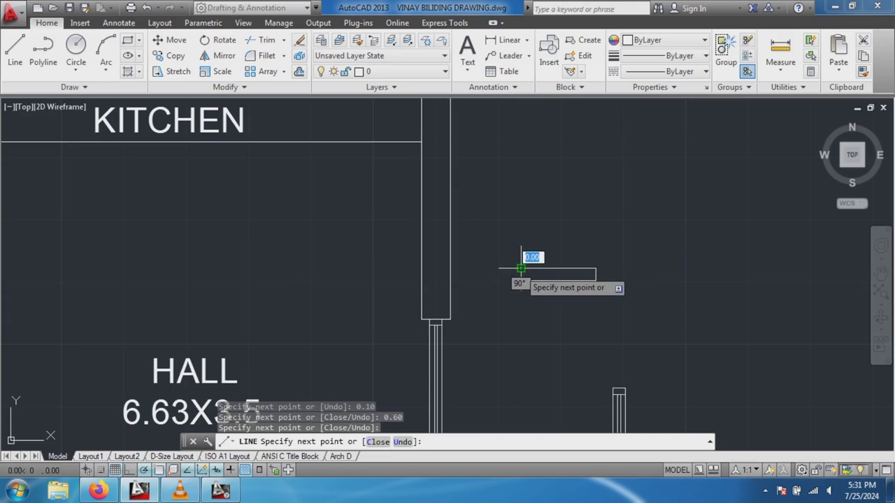
pyautogui.press('Escape')
pyautogui.scroll(2, 592, 228)
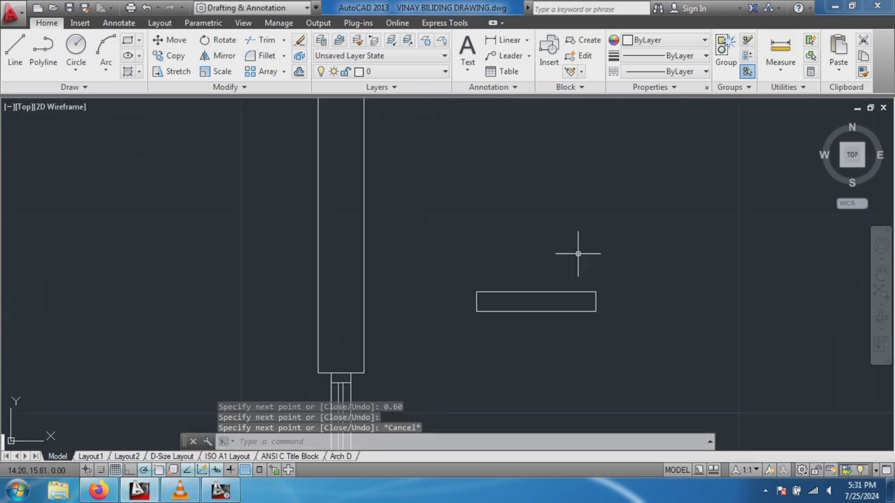
pyautogui.click(393, 427)
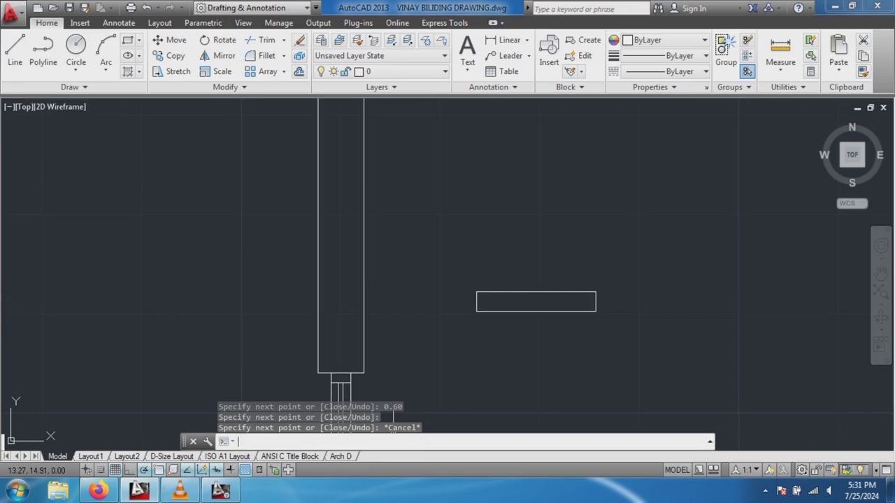
# Offset the outline's top and bottom edges inward by 0.038.
pyautogui.write('OFFSET')
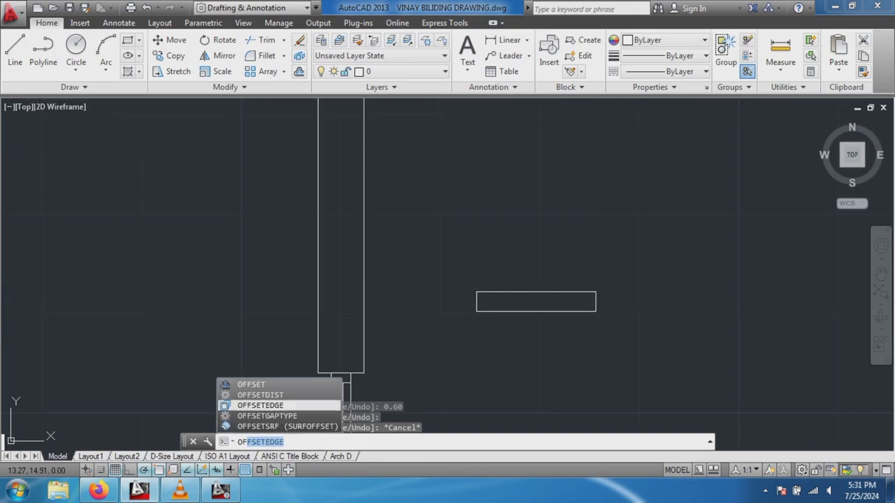
pyautogui.press('Return')
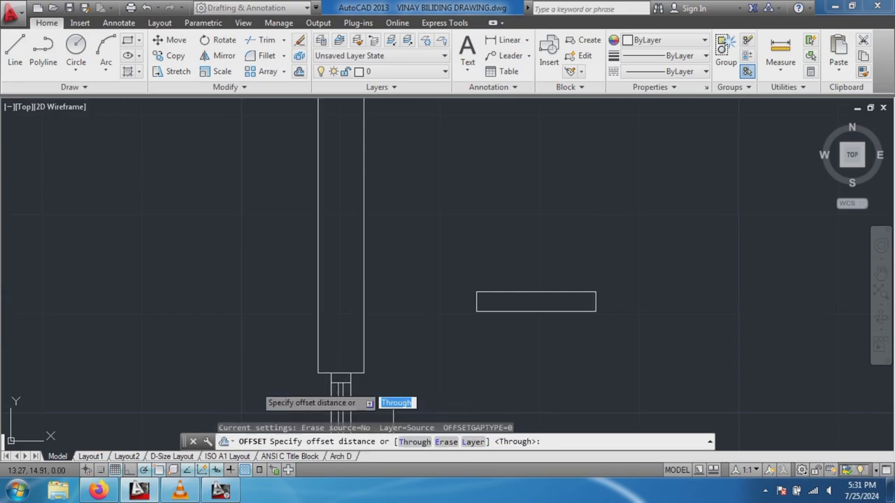
pyautogui.press('Return')
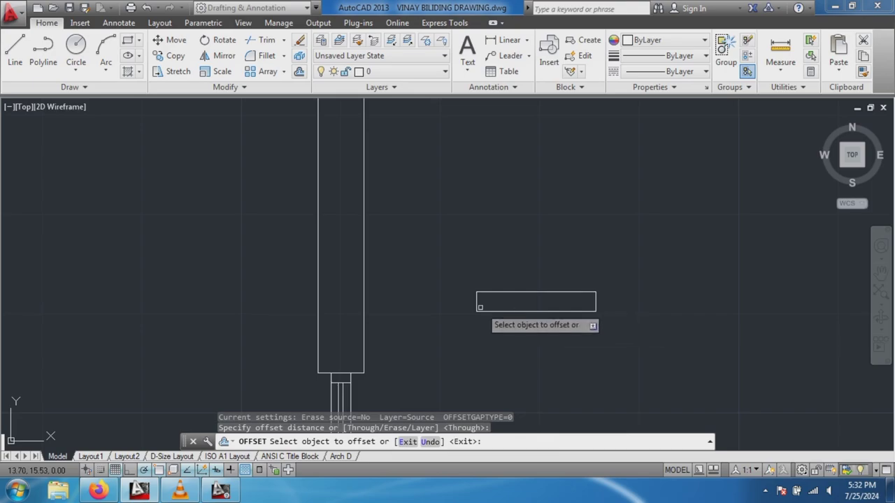
pyautogui.click(476, 300)
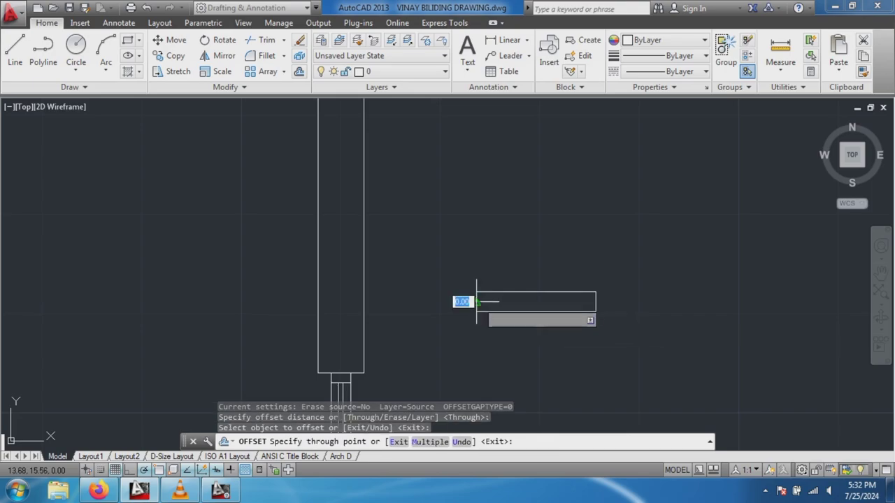
pyautogui.write('0.')
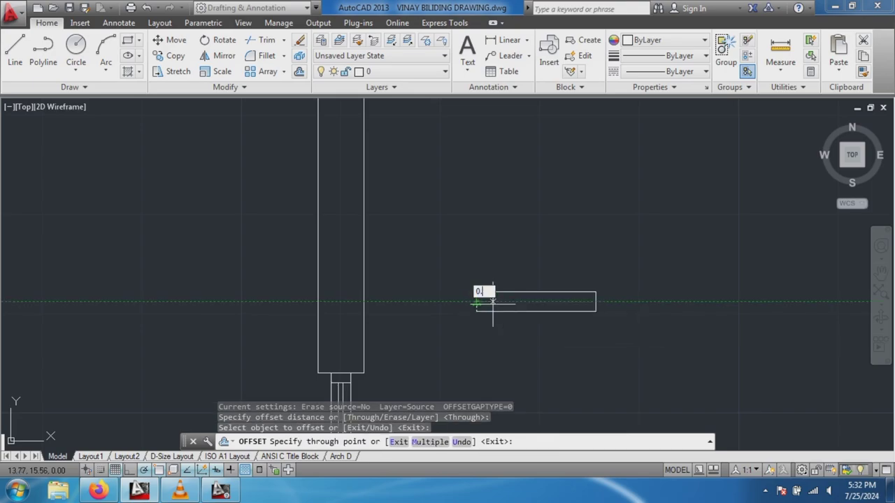
pyautogui.press('Return')
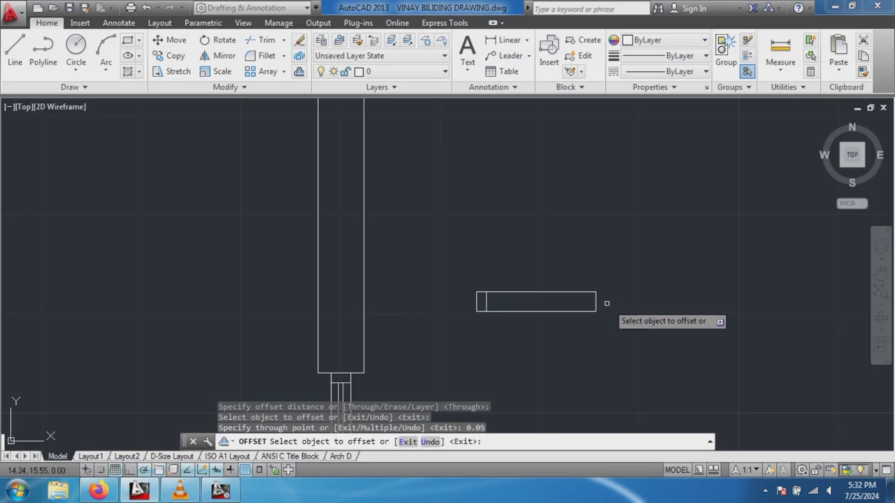
pyautogui.click(594, 300)
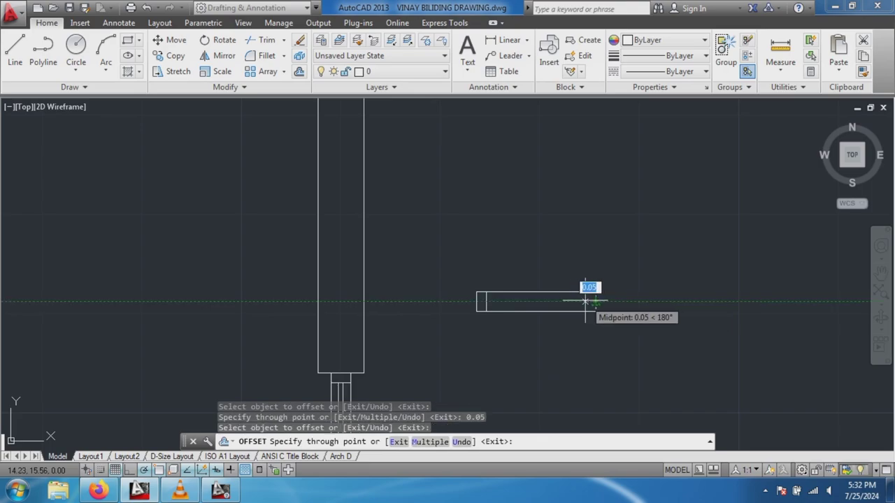
pyautogui.write('0')
pyautogui.press('Return')
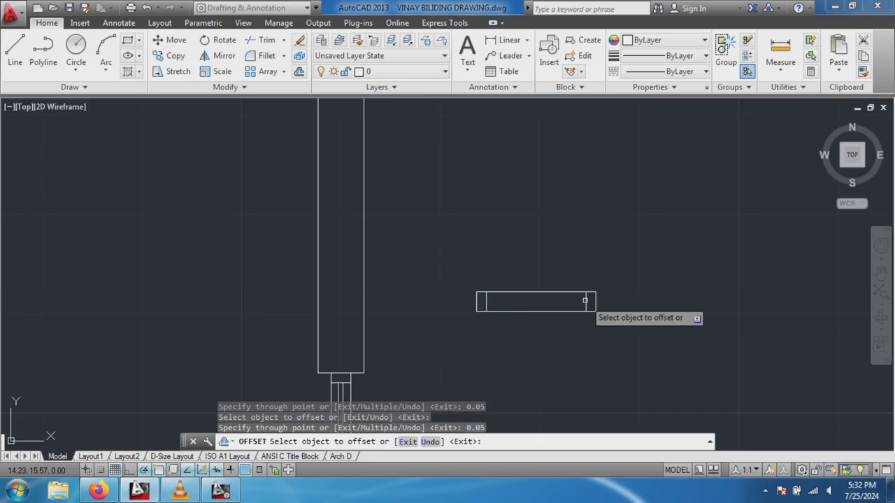
pyautogui.scroll(3, 537, 293)
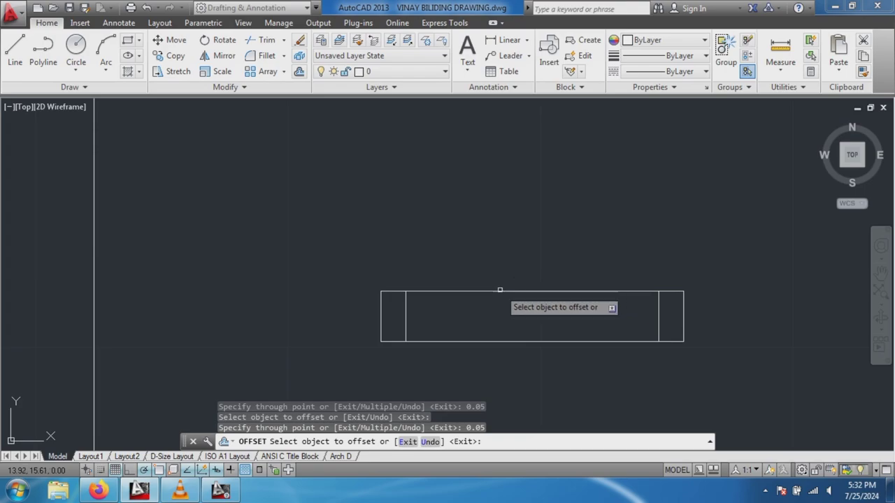
pyautogui.click(495, 292)
pyautogui.write('0.038')
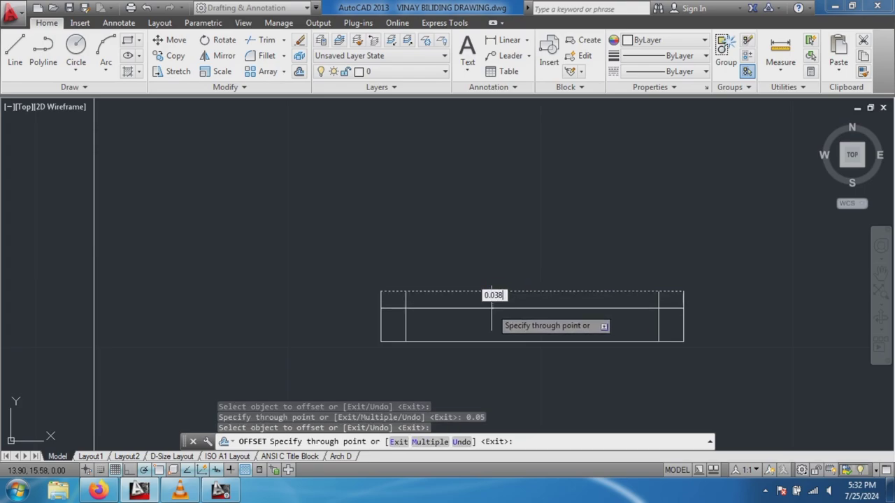
pyautogui.press('Return')
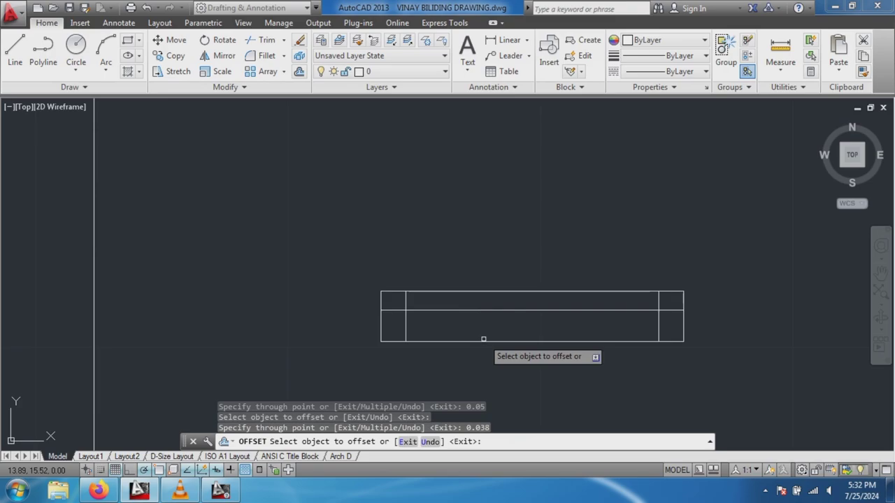
pyautogui.click(479, 341)
pyautogui.write('0.038')
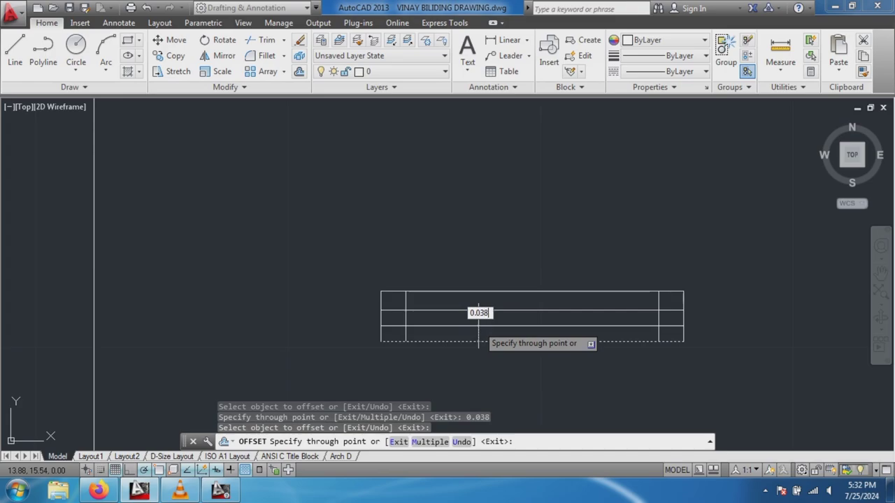
pyautogui.press('Return')
pyautogui.scroll(-2, 464, 326)
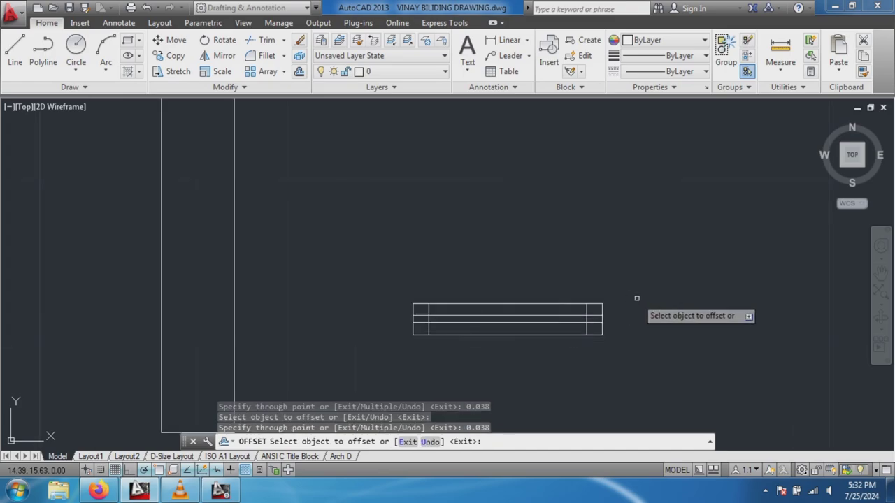
pyautogui.scroll(2, 636, 299)
# Trim the two inner lines back so they stop at the left and right end panels.
pyautogui.click(263, 40)
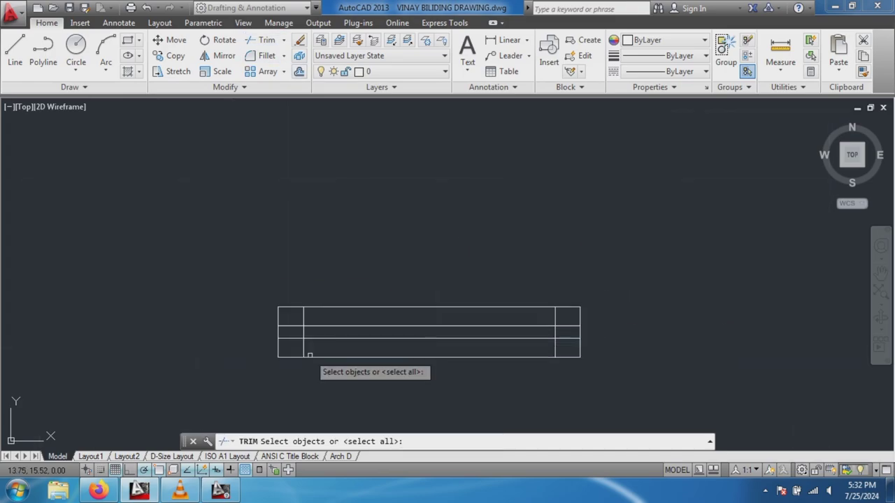
pyautogui.click(288, 316)
pyautogui.click(297, 350)
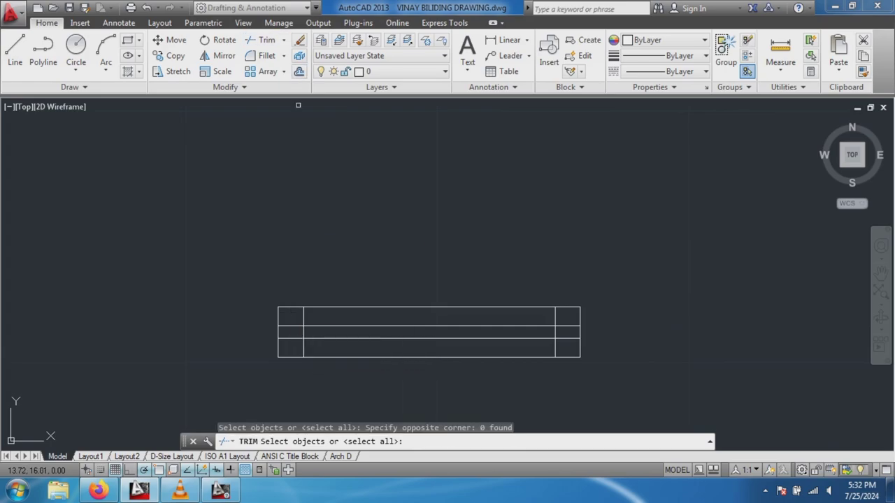
pyautogui.press('Return')
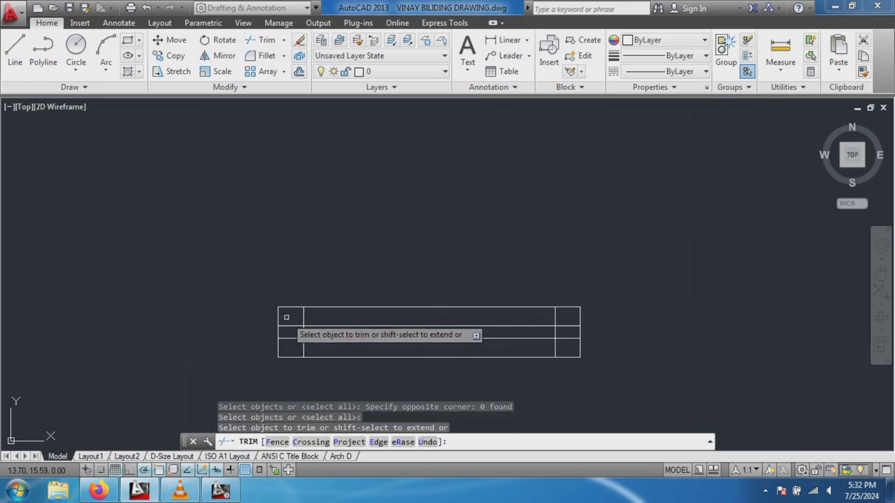
pyautogui.click(286, 317)
pyautogui.click(292, 354)
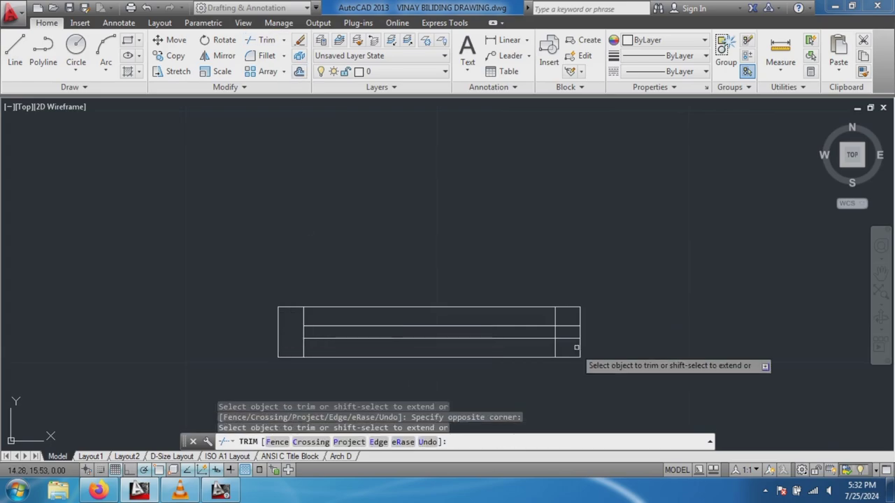
pyautogui.click(560, 315)
pyautogui.click(572, 355)
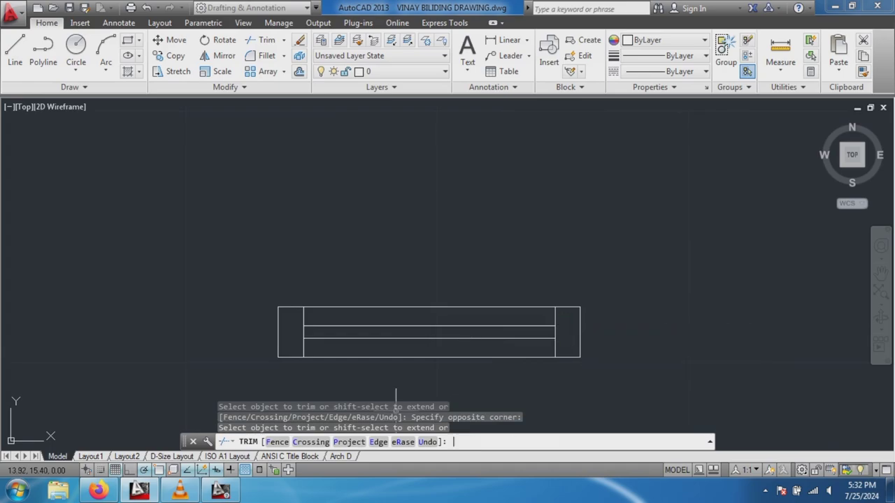
pyautogui.press('Escape')
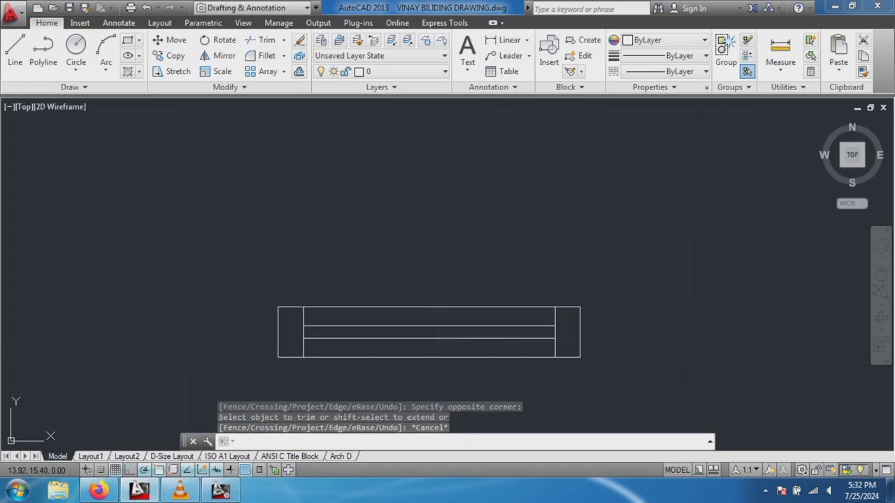
# Define block BDW1 from the symbol's eight lines, with its base point at the left end.
pyautogui.write('BLOCK')
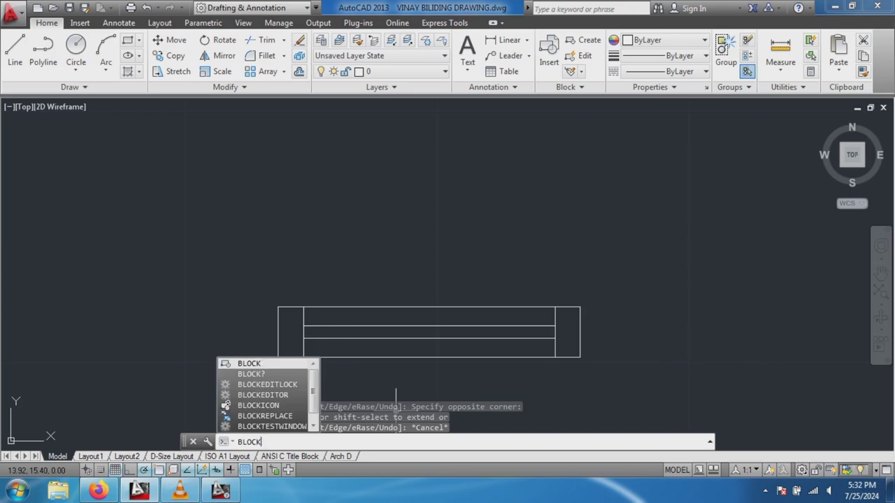
pyautogui.press('Return')
pyautogui.write('BDW1')
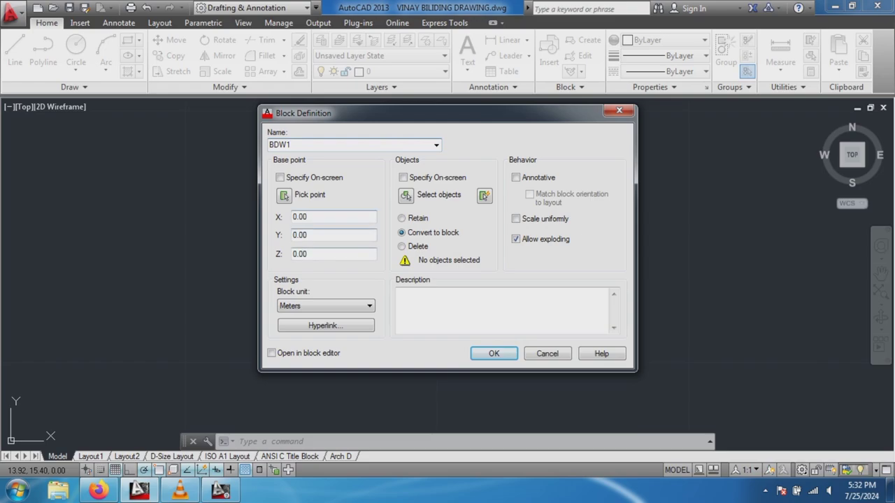
pyautogui.click(284, 196)
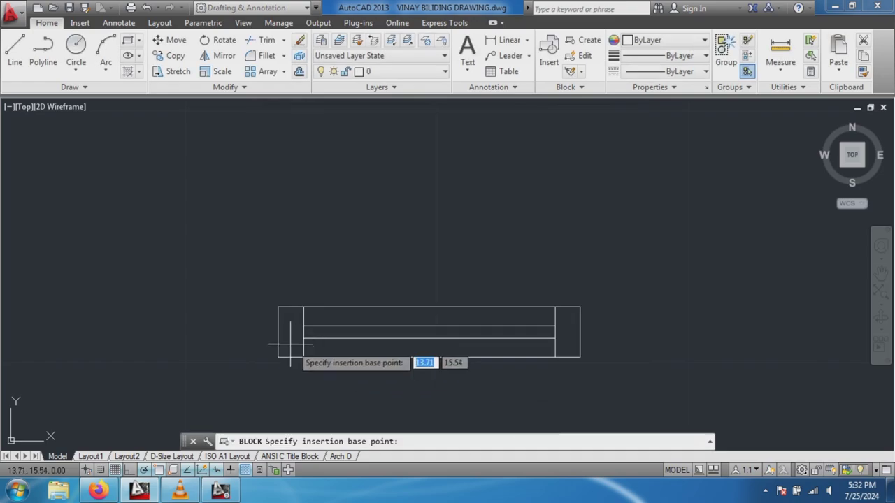
pyautogui.click(279, 332)
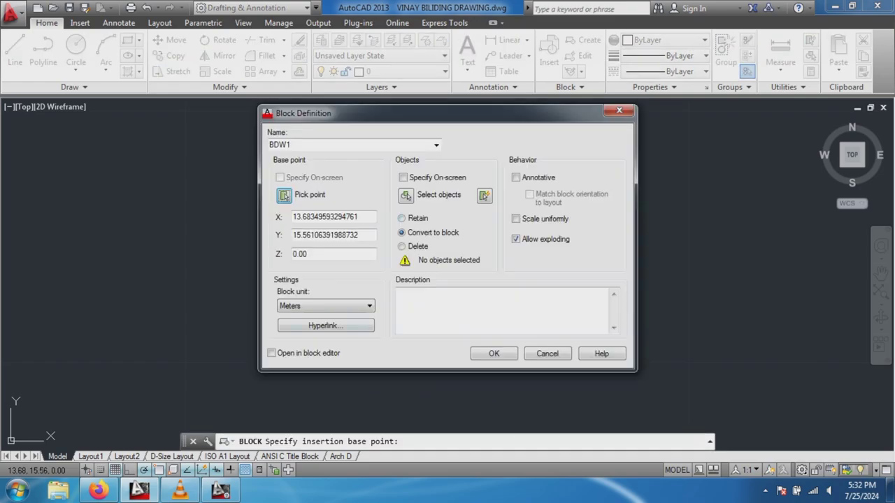
pyautogui.click(406, 195)
pyautogui.click(260, 287)
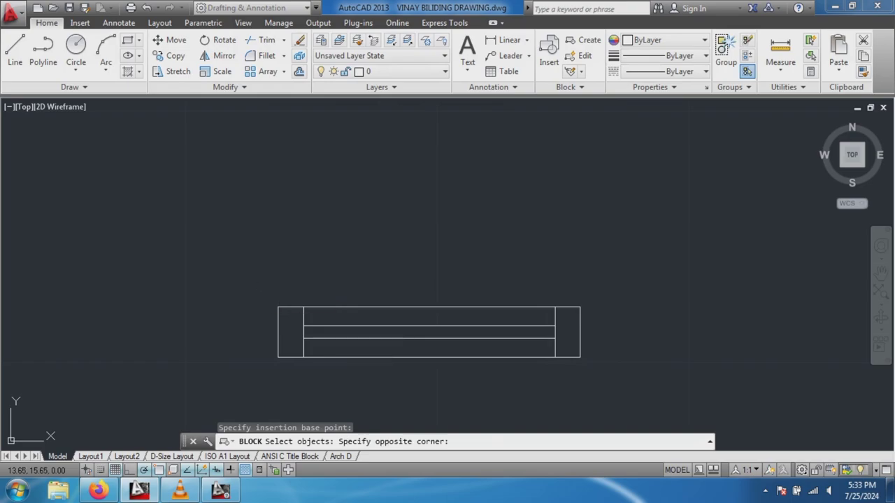
pyautogui.click(633, 400)
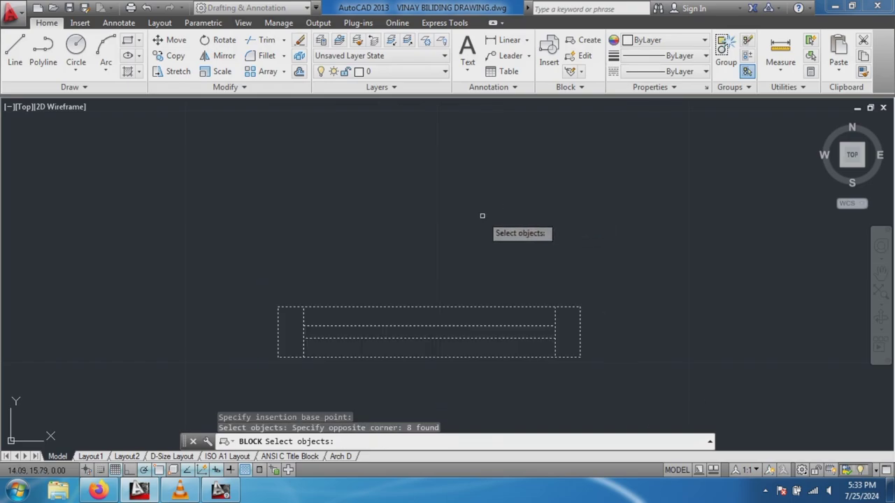
pyautogui.press('Return')
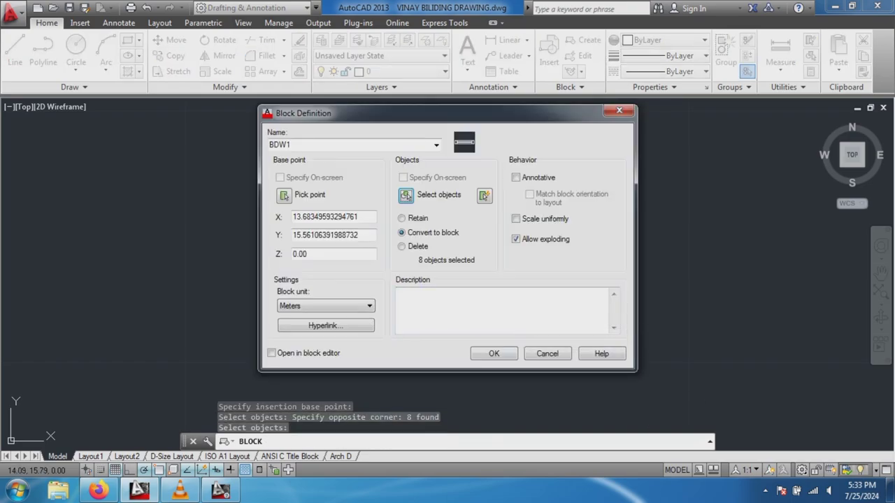
pyautogui.click(494, 353)
# Zoom to the toilets and trim the wall lines above them with a crossing window.
pyautogui.scroll(-3, 93, 314)
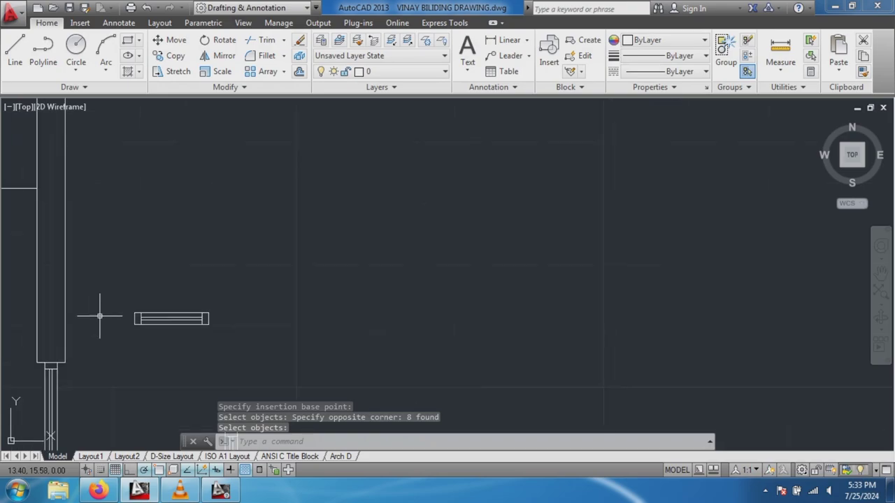
pyautogui.scroll(-3, 105, 314)
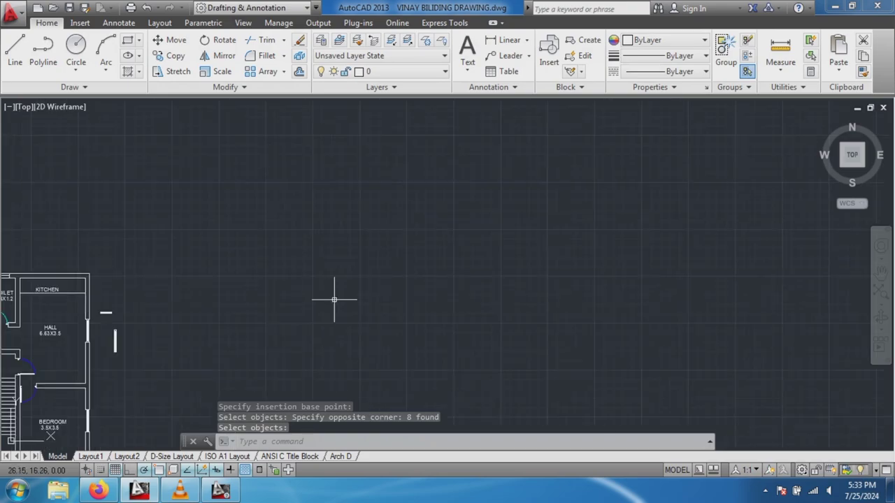
pyautogui.scroll(-5, 555, 320)
pyautogui.scroll(3, 370, 320)
pyautogui.scroll(4, 347, 320)
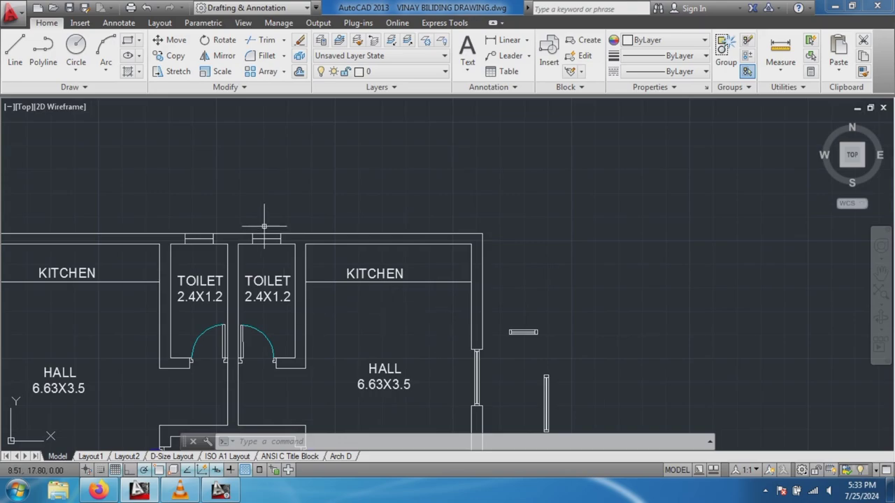
pyautogui.scroll(2, 265, 225)
pyautogui.click(263, 40)
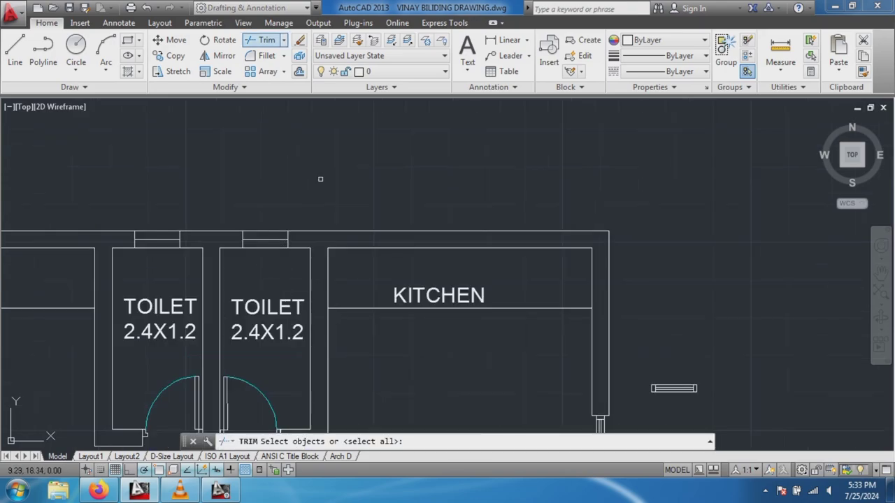
pyautogui.press('Return')
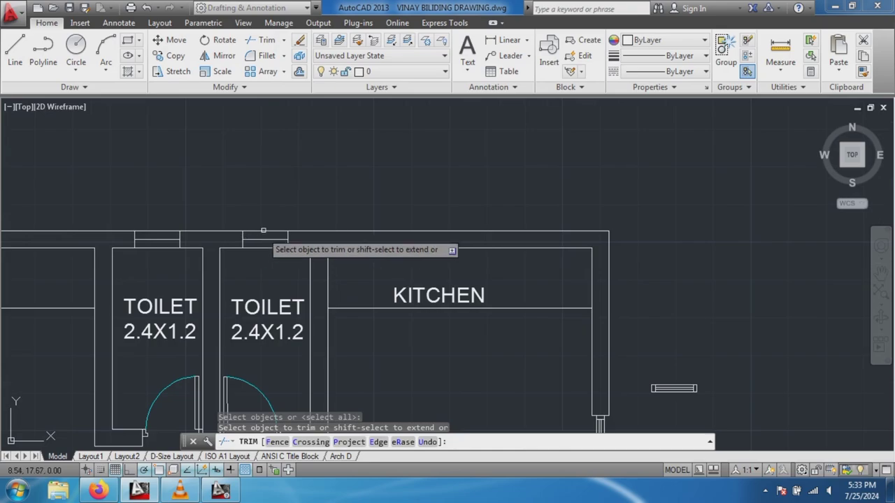
pyautogui.click(256, 215)
pyautogui.click(265, 266)
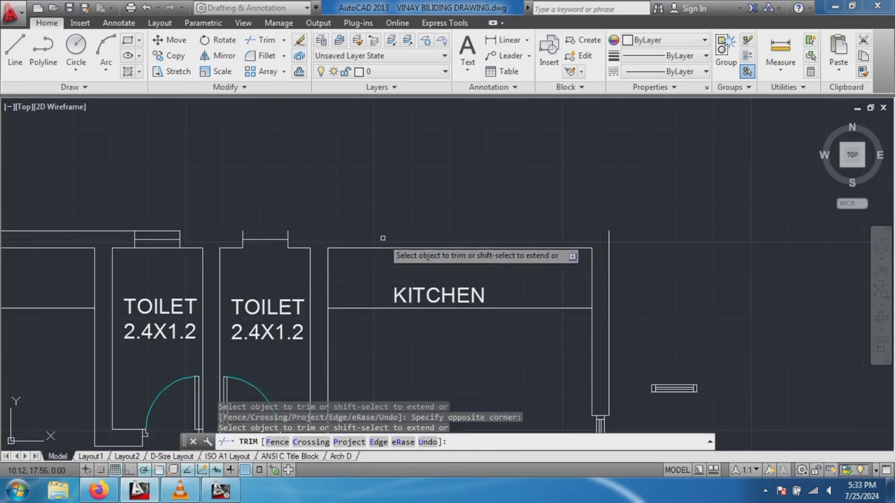
# Undo that trim and instead cut the old window and wall lines above the toilets.
pyautogui.hotkey('ctrl', 'z')
pyautogui.click(149, 223)
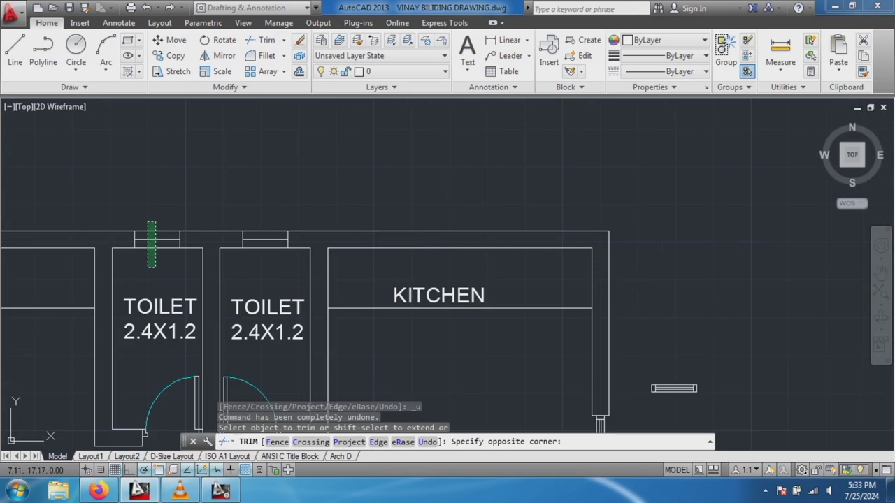
pyautogui.click(156, 267)
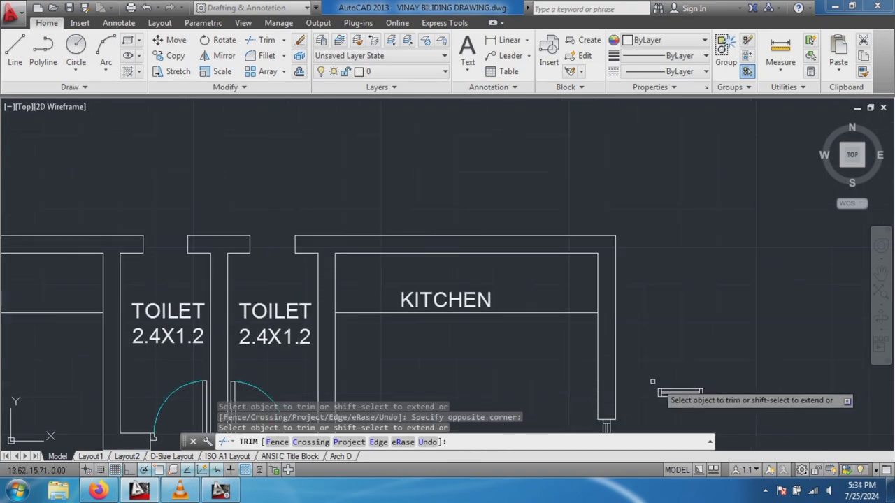
pyautogui.press('Escape')
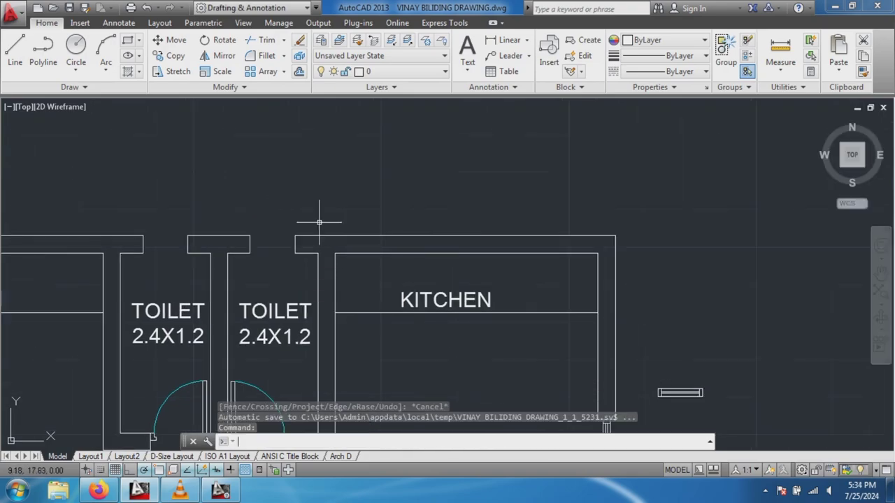
# Copy the BDW1 ventilator block into the right toilet's top-wall opening.
pyautogui.click(661, 392)
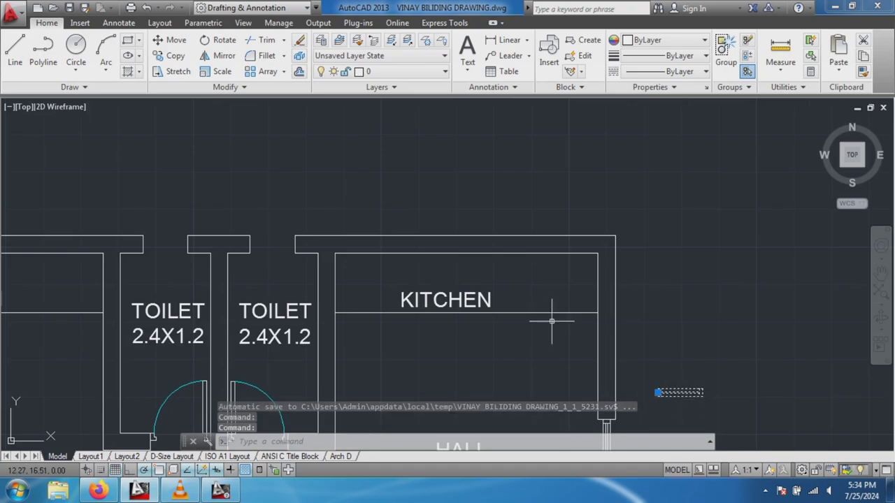
pyautogui.write('co')
pyautogui.press('Return')
pyautogui.click(176, 56)
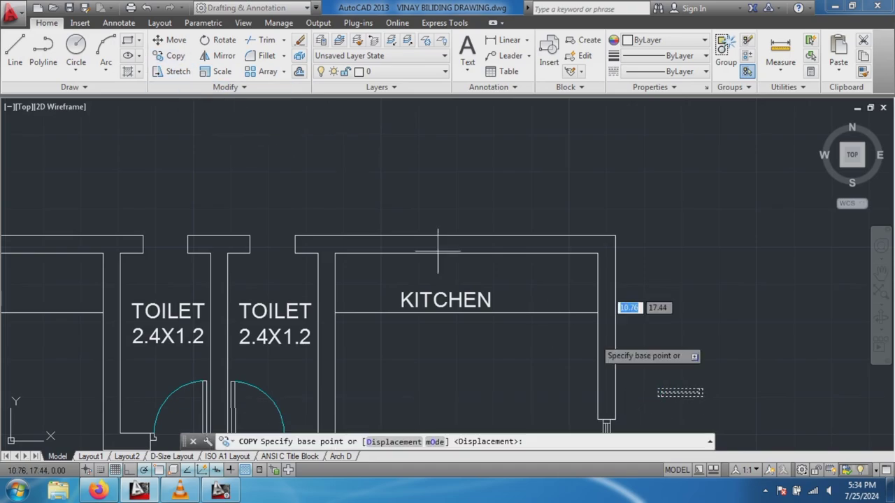
pyautogui.click(658, 396)
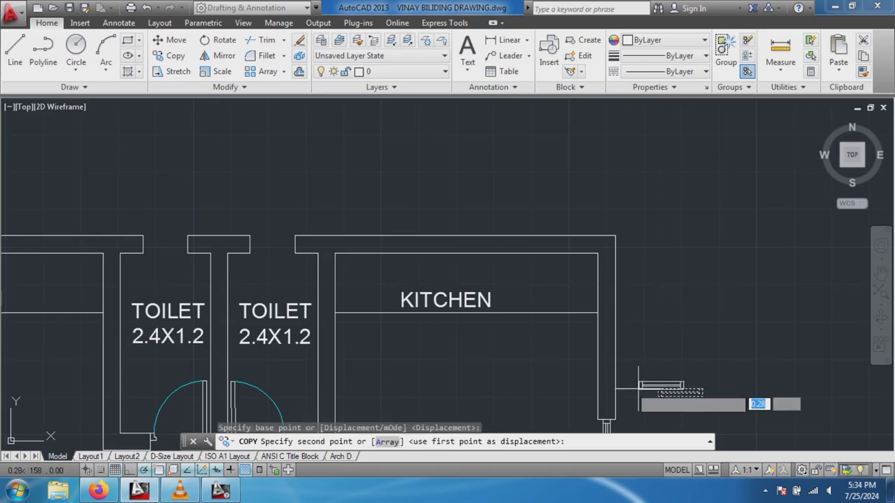
pyautogui.click(246, 249)
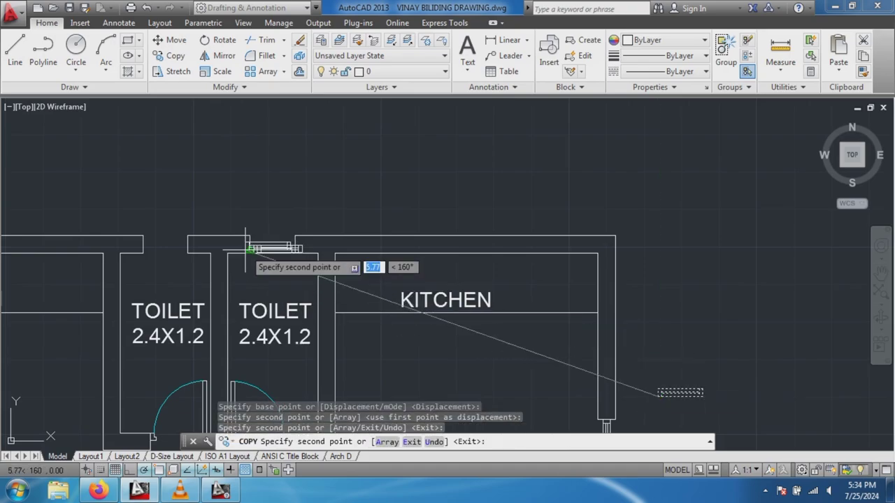
pyautogui.scroll(1, 247, 249)
pyautogui.scroll(1, 246, 244)
pyautogui.scroll(1, 246, 237)
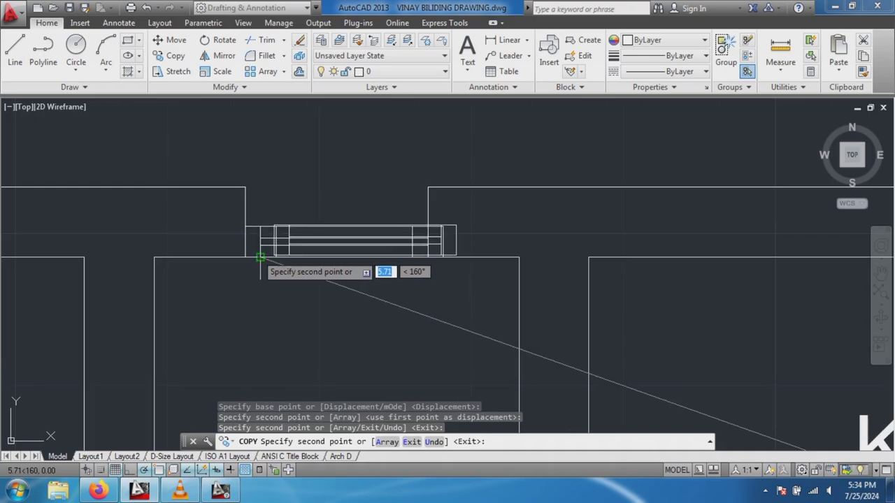
pyautogui.scroll(1, 246, 230)
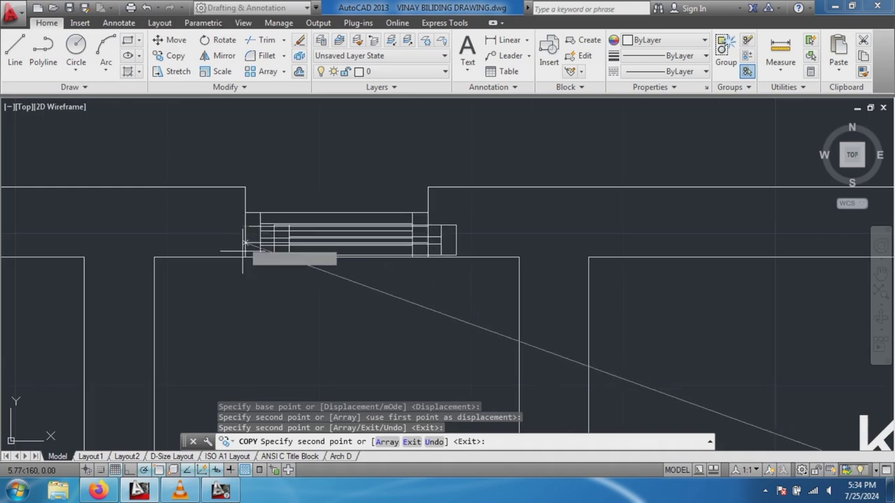
pyautogui.press('Escape')
pyautogui.scroll(-2, 272, 246)
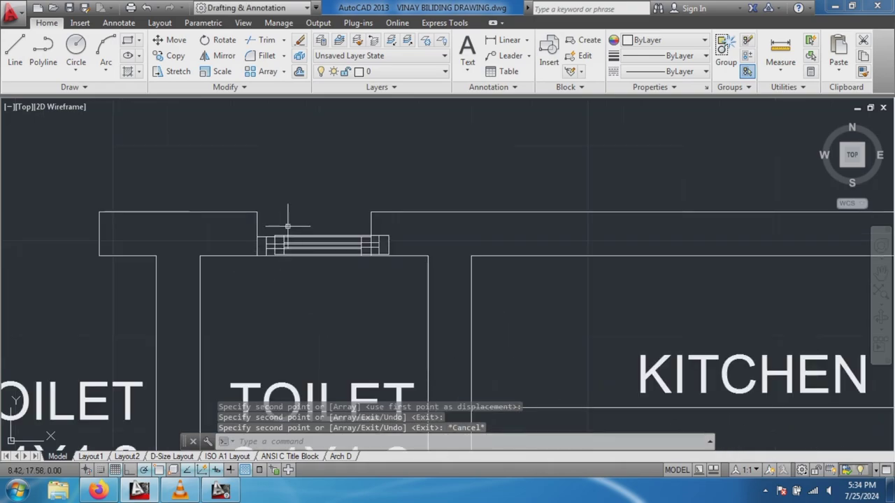
pyautogui.click(284, 250)
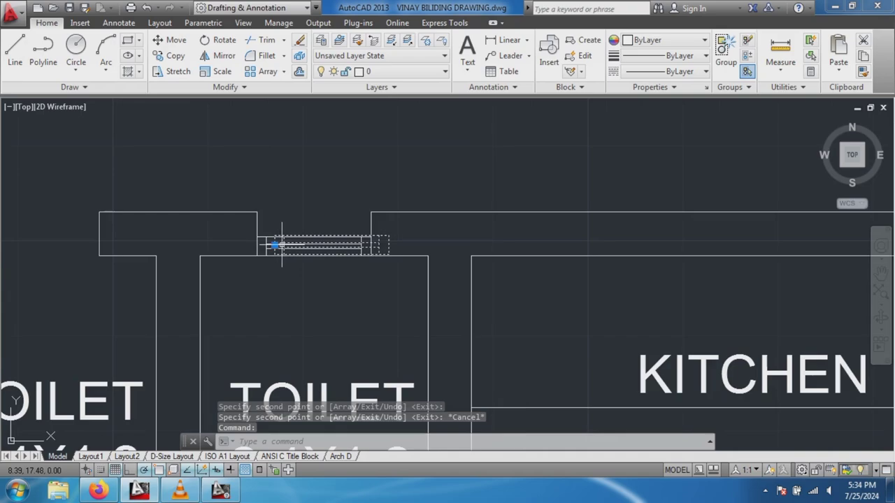
# Delete the extra duplicate ventilator and nudge the remaining one into the wall opening.
pyautogui.press('Delete')
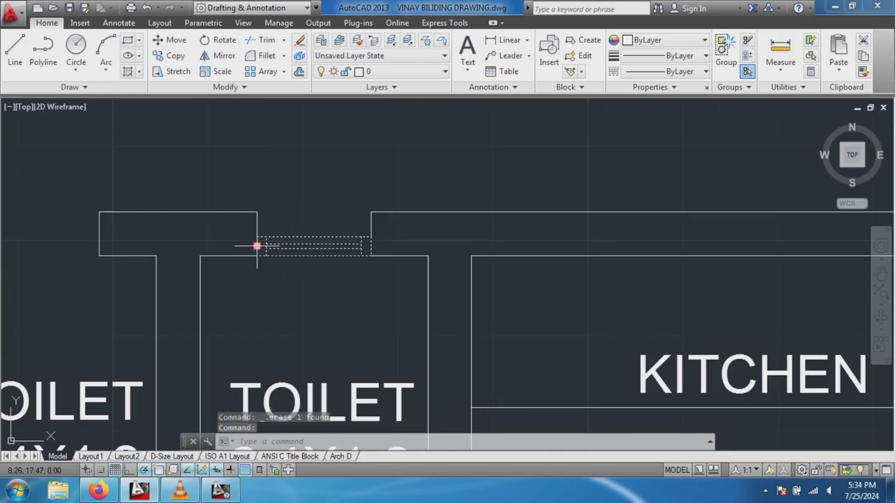
pyautogui.click(257, 247)
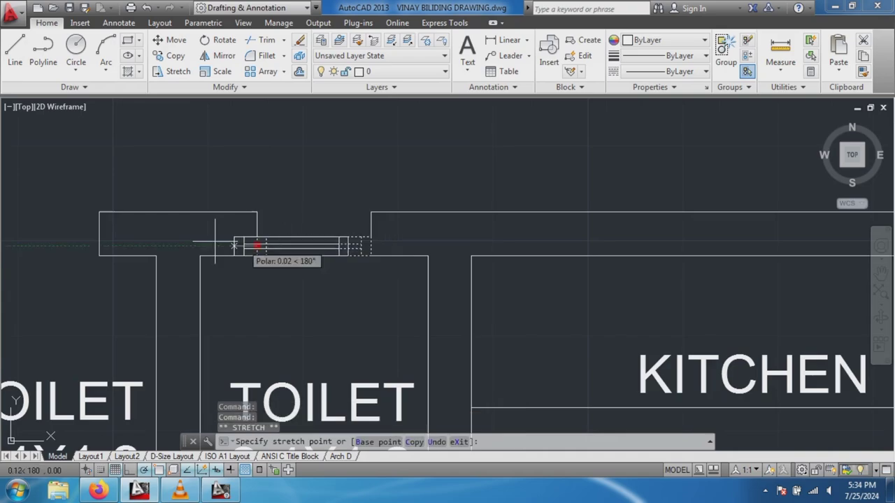
pyautogui.click(257, 238)
pyautogui.scroll(-3, 292, 296)
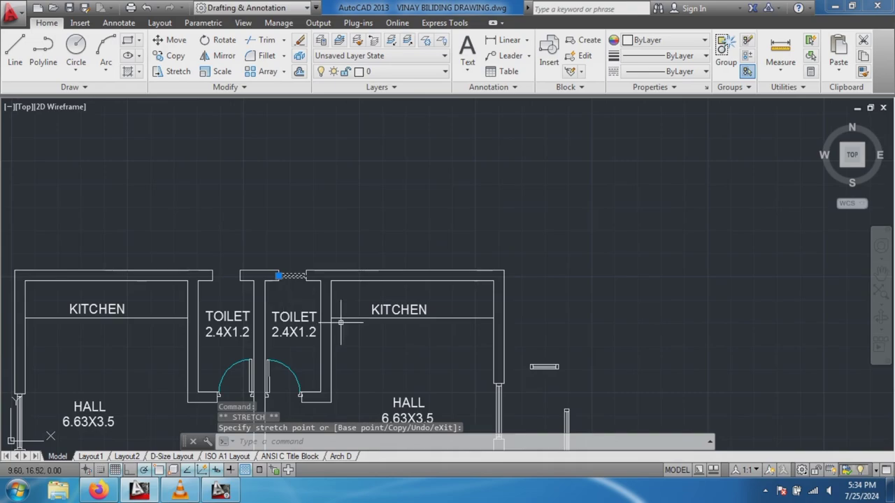
# Move the spare ventilator block into the left toilet's top wall.
pyautogui.click(545, 365)
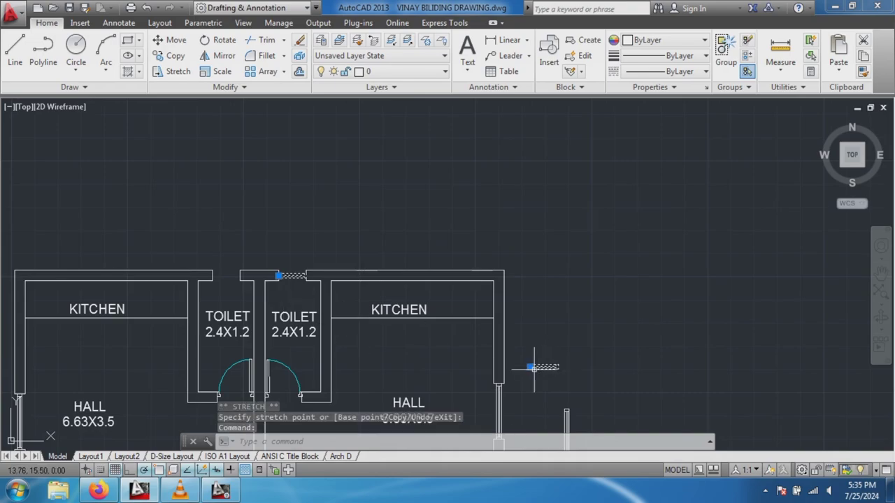
pyautogui.click(527, 366)
pyautogui.click(389, 333)
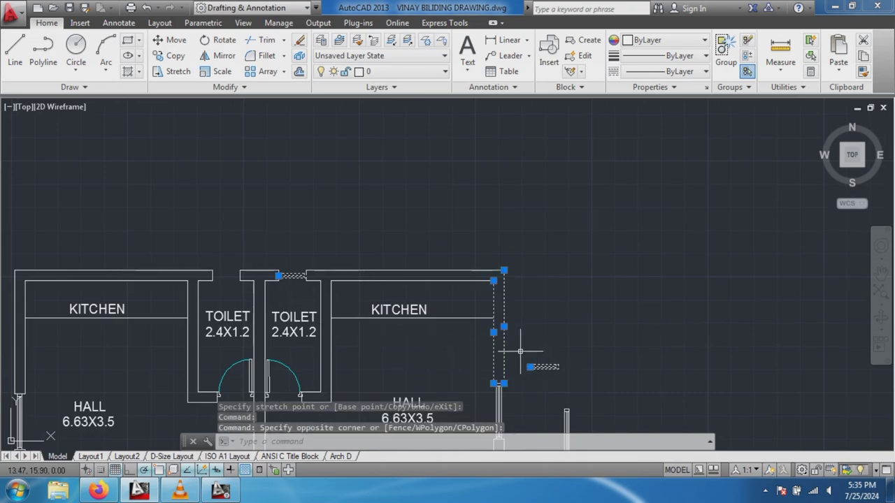
pyautogui.press('Escape')
pyautogui.click(536, 366)
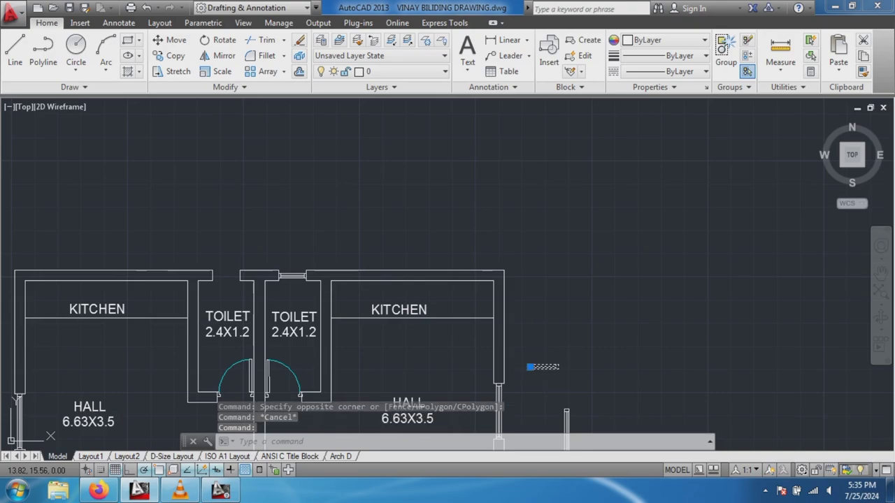
pyautogui.click(530, 366)
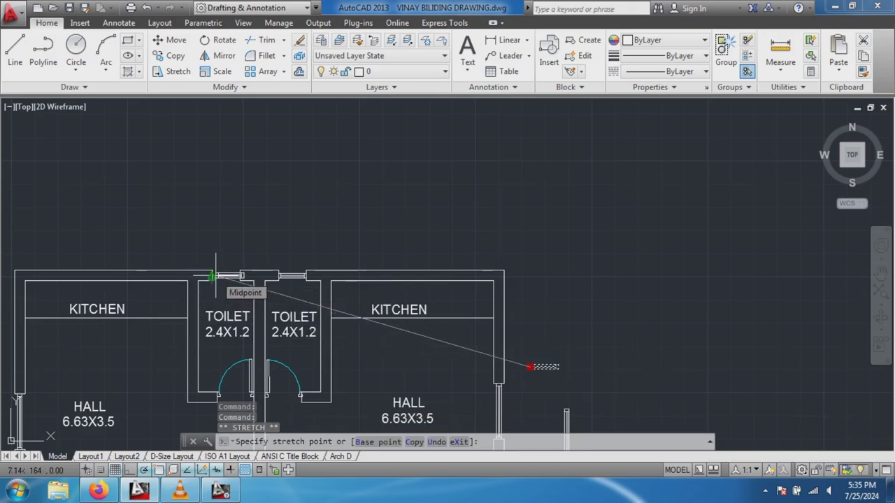
pyautogui.click(213, 275)
pyautogui.scroll(4, 214, 276)
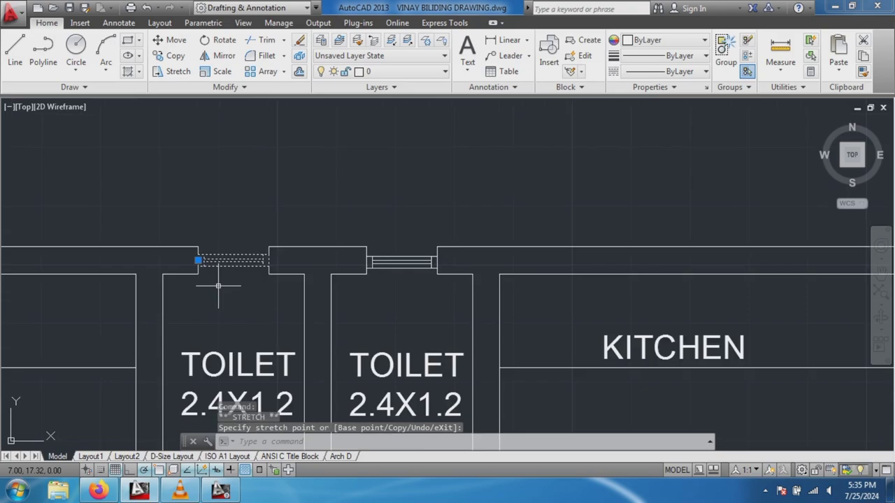
pyautogui.scroll(2, 210, 279)
pyautogui.scroll(2, 218, 288)
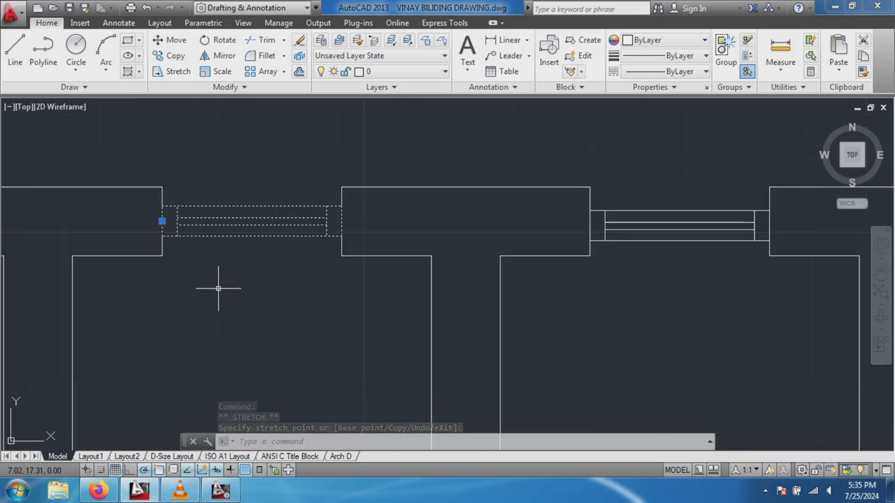
pyautogui.press('Escape')
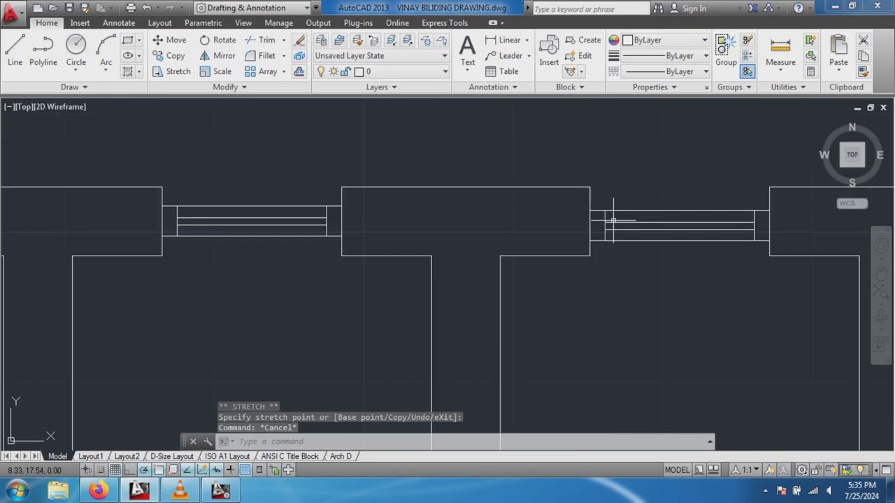
# Recheck the right toilet ventilator's base point, leaving it in place.
pyautogui.click(598, 227)
pyautogui.click(589, 225)
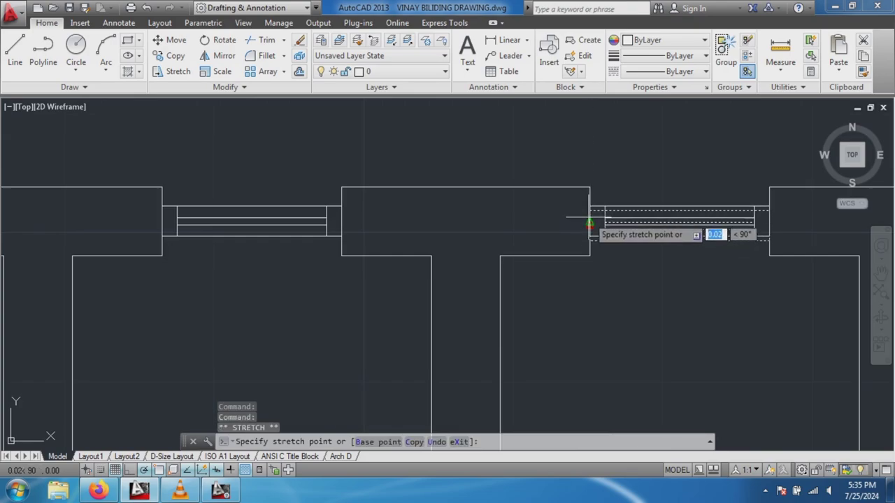
pyautogui.click(590, 222)
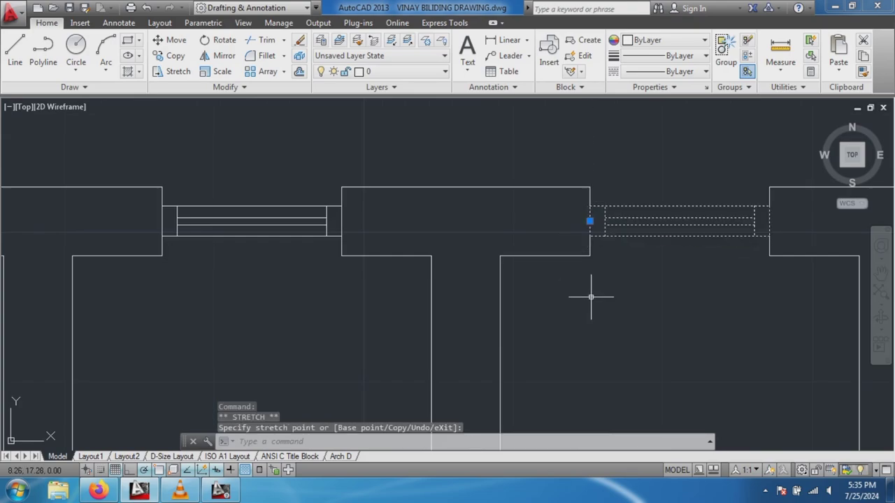
pyautogui.scroll(-2, 590, 296)
pyautogui.scroll(-3, 590, 297)
pyautogui.scroll(-1, 590, 296)
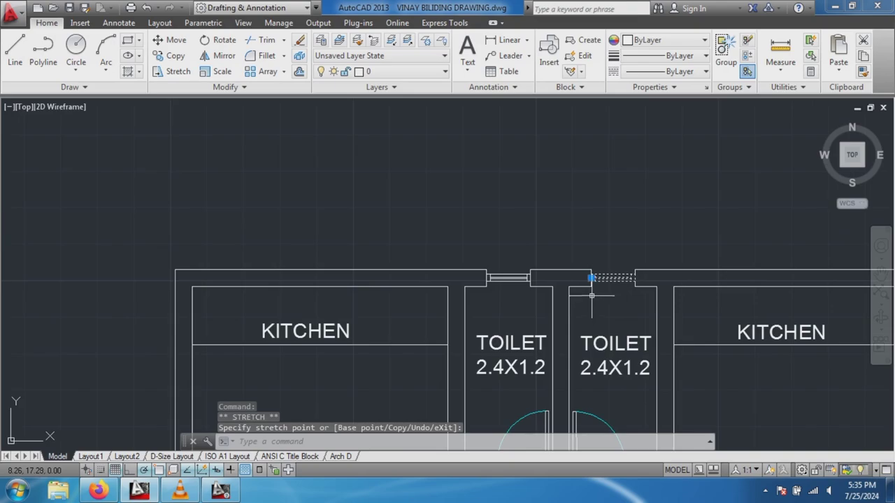
# Zoom out to show the whole two-unit plan with both toilets' BDW1 ventilators.
pyautogui.press('Escape')
pyautogui.scroll(-3, 591, 259)
pyautogui.scroll(-2, 597, 279)
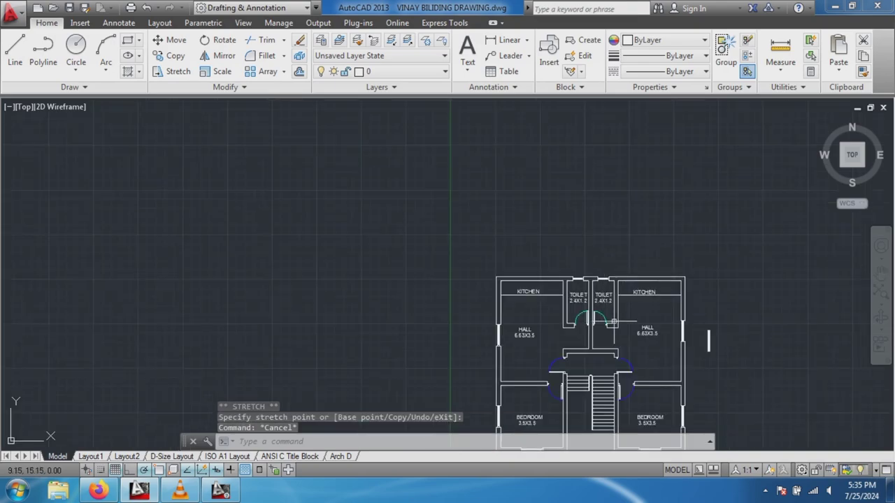
pyautogui.scroll(4, 607, 346)
pyautogui.scroll(-4, 603, 347)
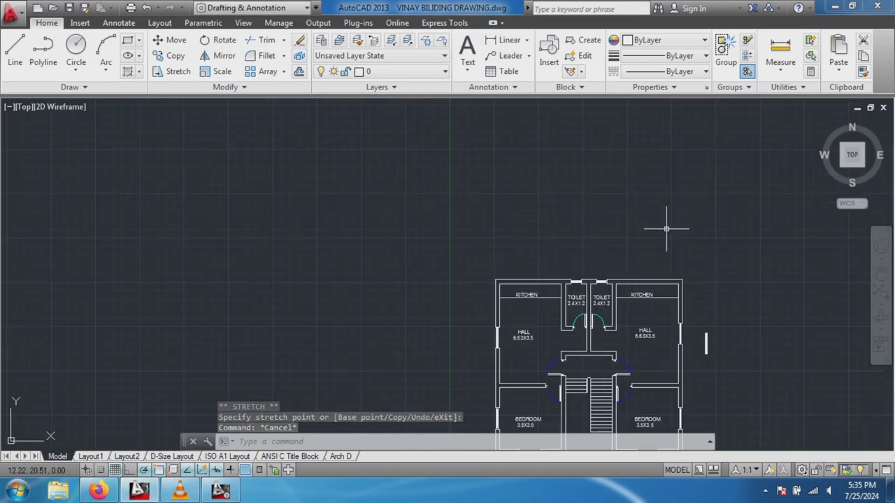
pyautogui.scroll(-1, 657, 225)
pyautogui.scroll(3, 657, 360)
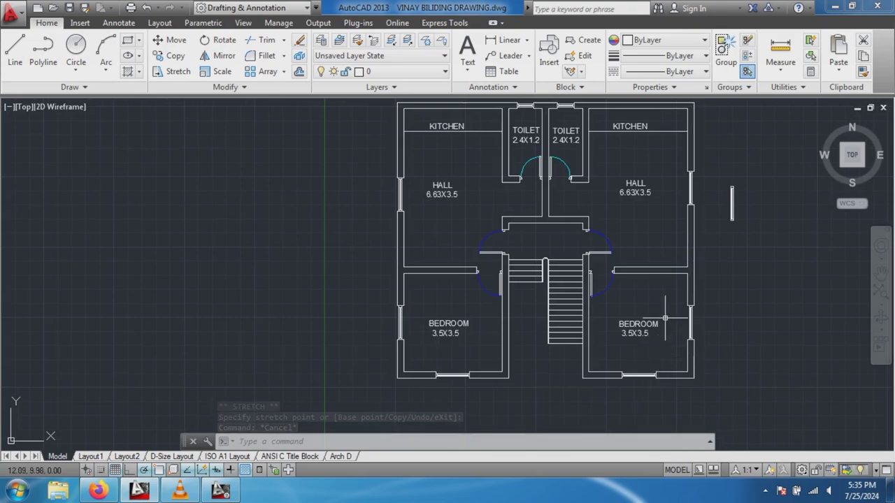
pyautogui.scroll(-2, 664, 315)
pyautogui.scroll(2, 709, 233)
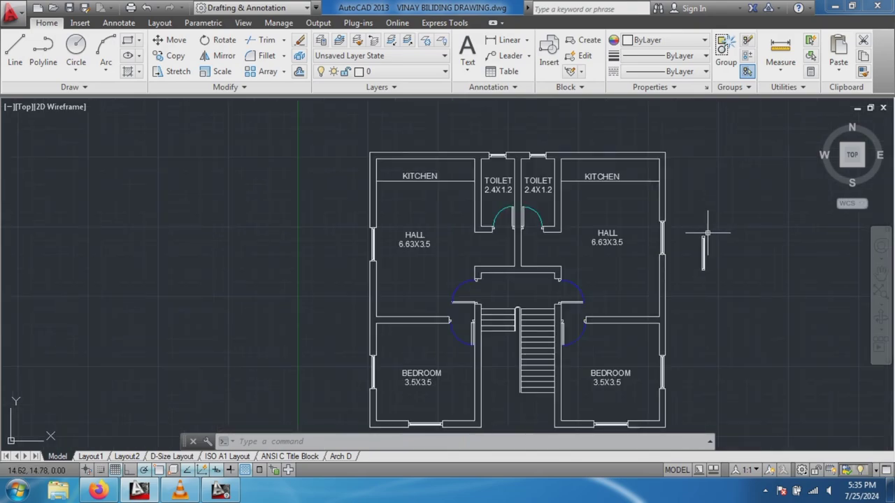